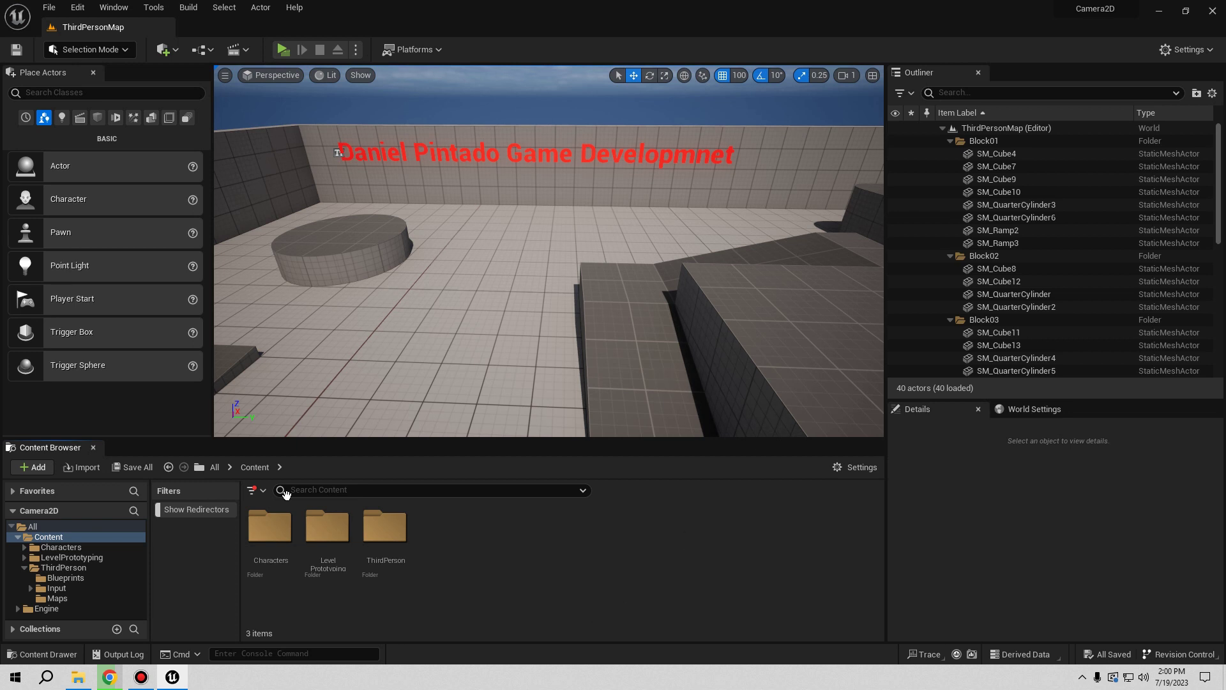
Step: Play-test the level, running the character around the arena, then end the session
left_click(289, 55)
key("w")
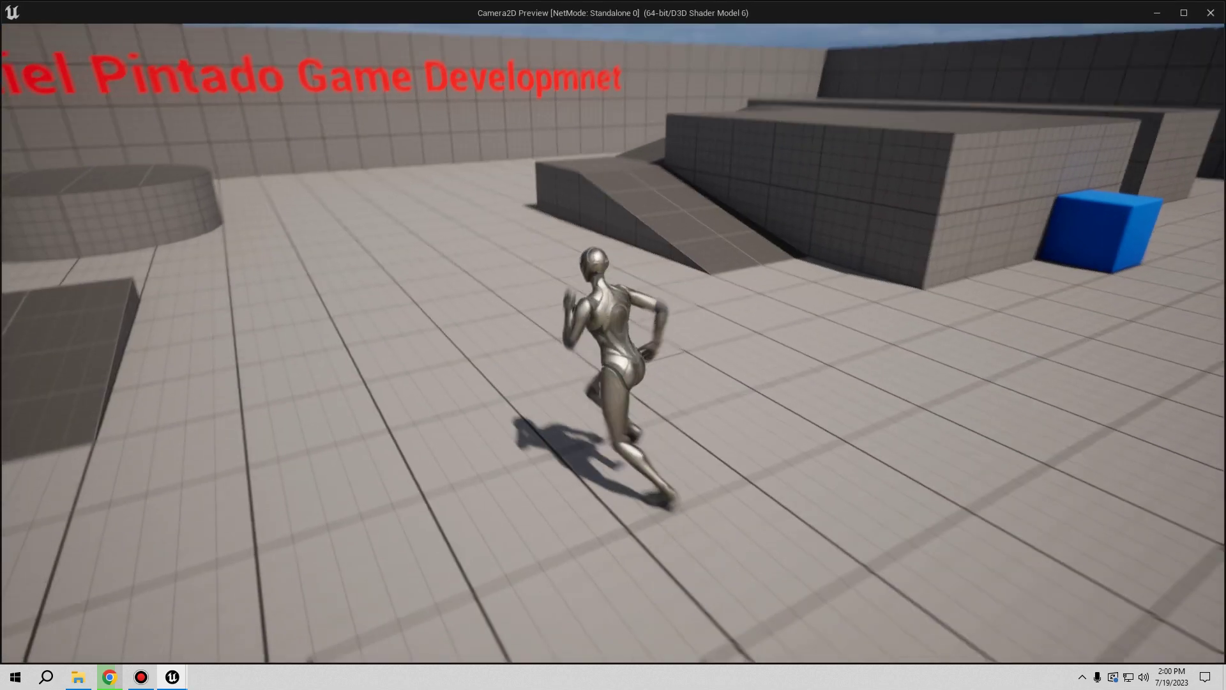
key("s")
key("w")
key("s")
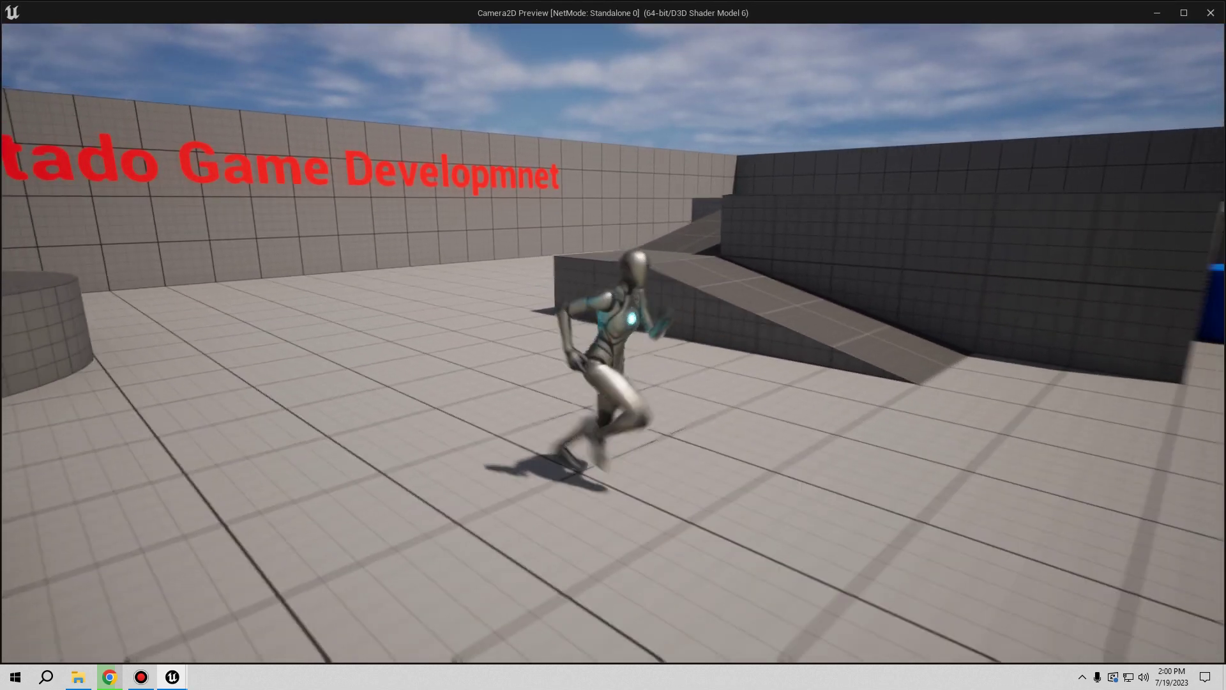
key("w")
key("s")
key("w")
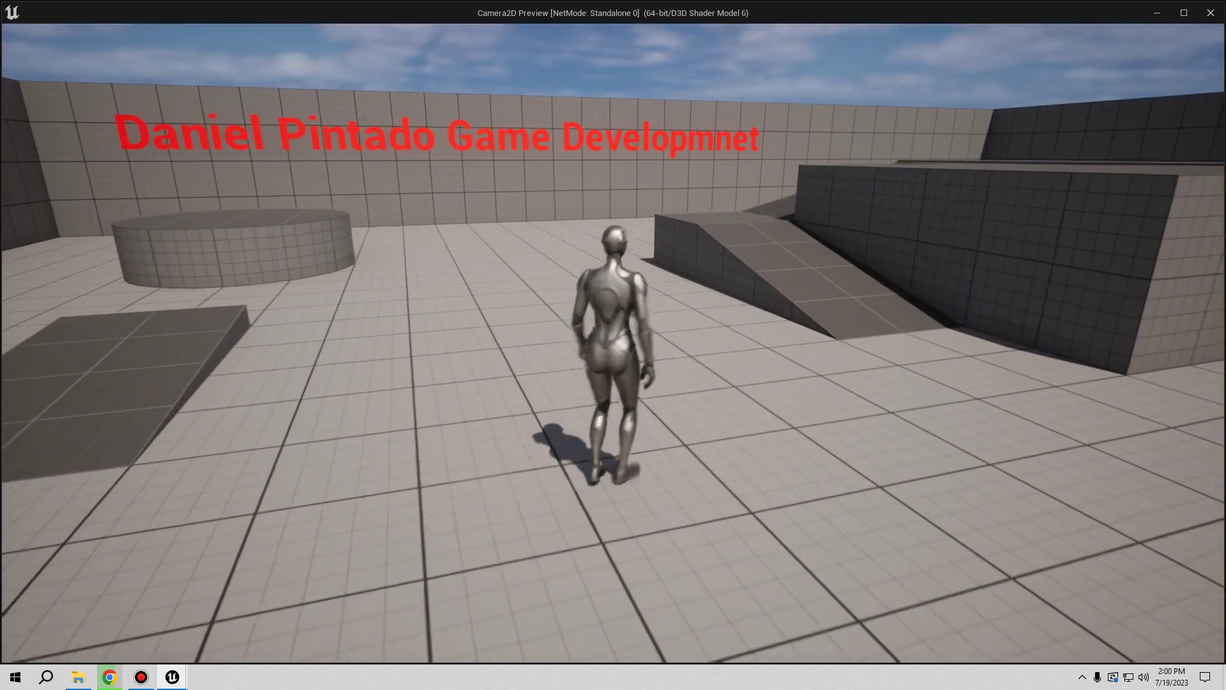
key("Escape")
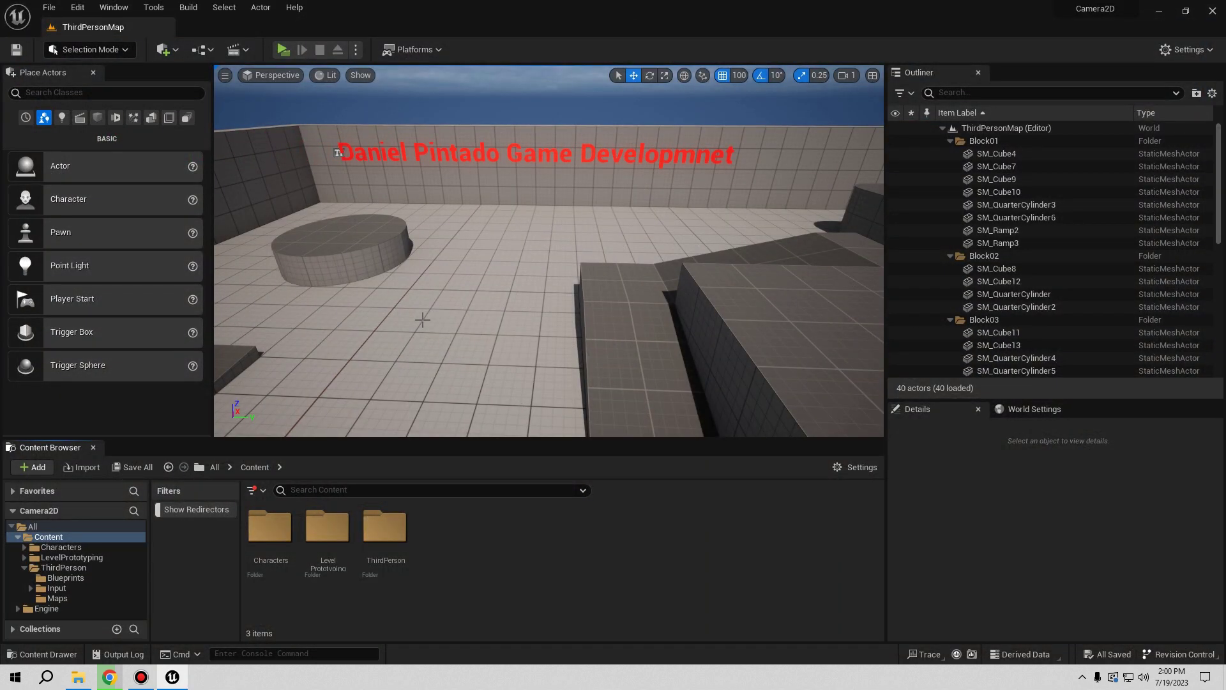
scroll(448, 292, "down", 2)
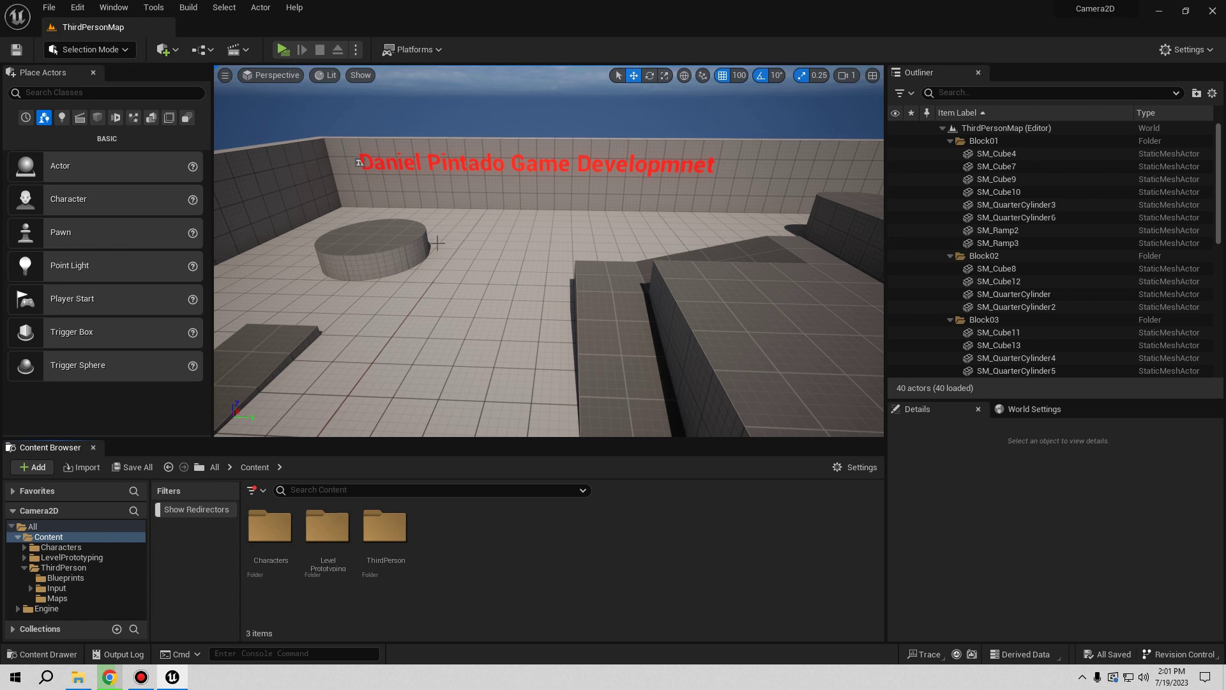
Step: Browse into ThirdPerson/Blueprints, dismissing an accidental move/copy prompt
double_click(385, 529)
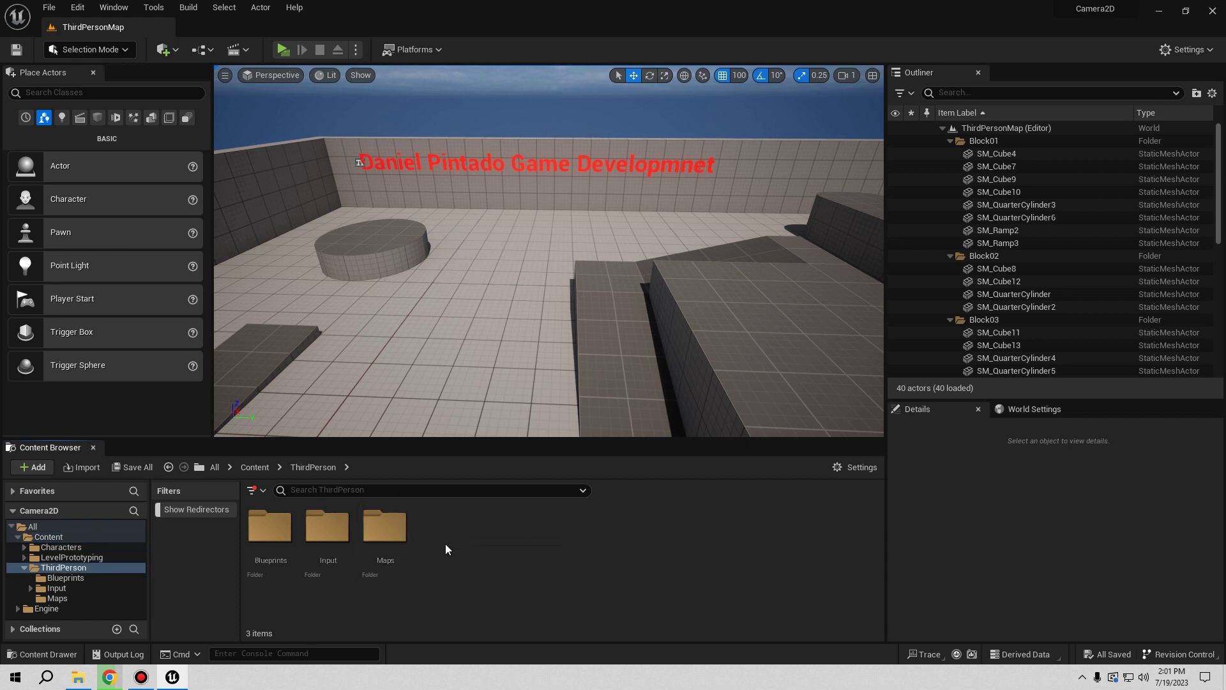
double_click(271, 529)
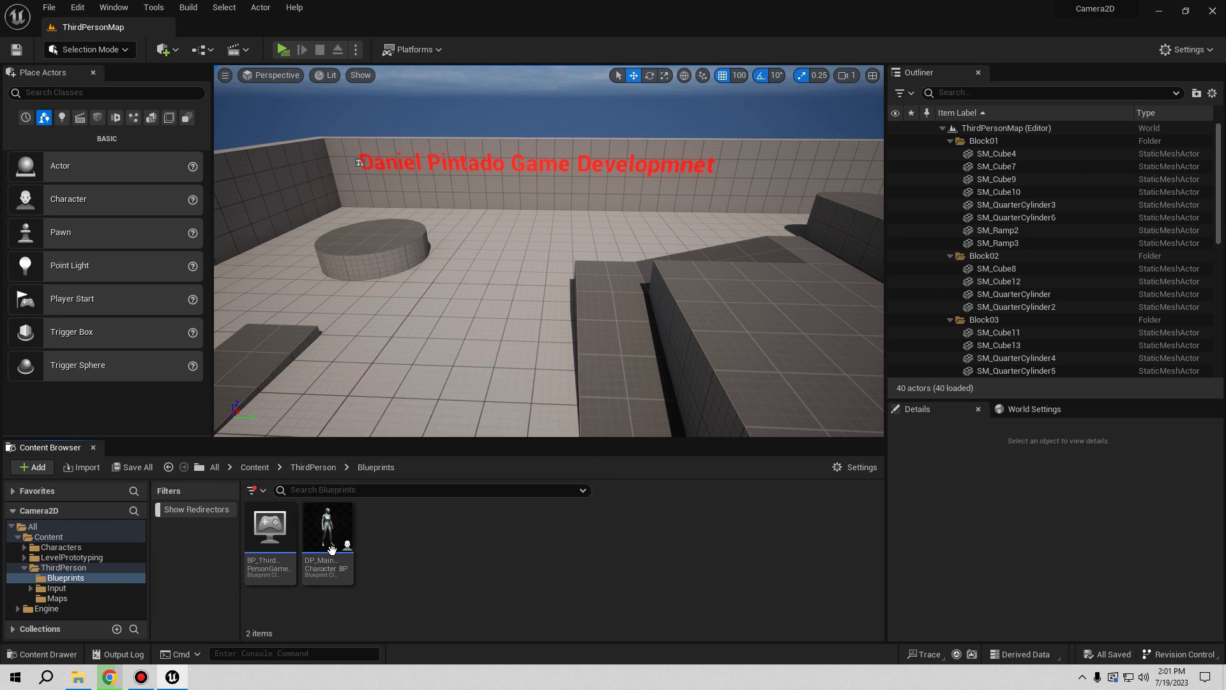
mouse_move(335, 550)
left_mouse_down()
mouse_move(423, 522)
mouse_move(356, 551)
left_mouse_up()
left_click(474, 531)
Step: Inspect DP_MainCharacter_BP's Event Graph node groups, then close the Blueprint editor
double_click(333, 548)
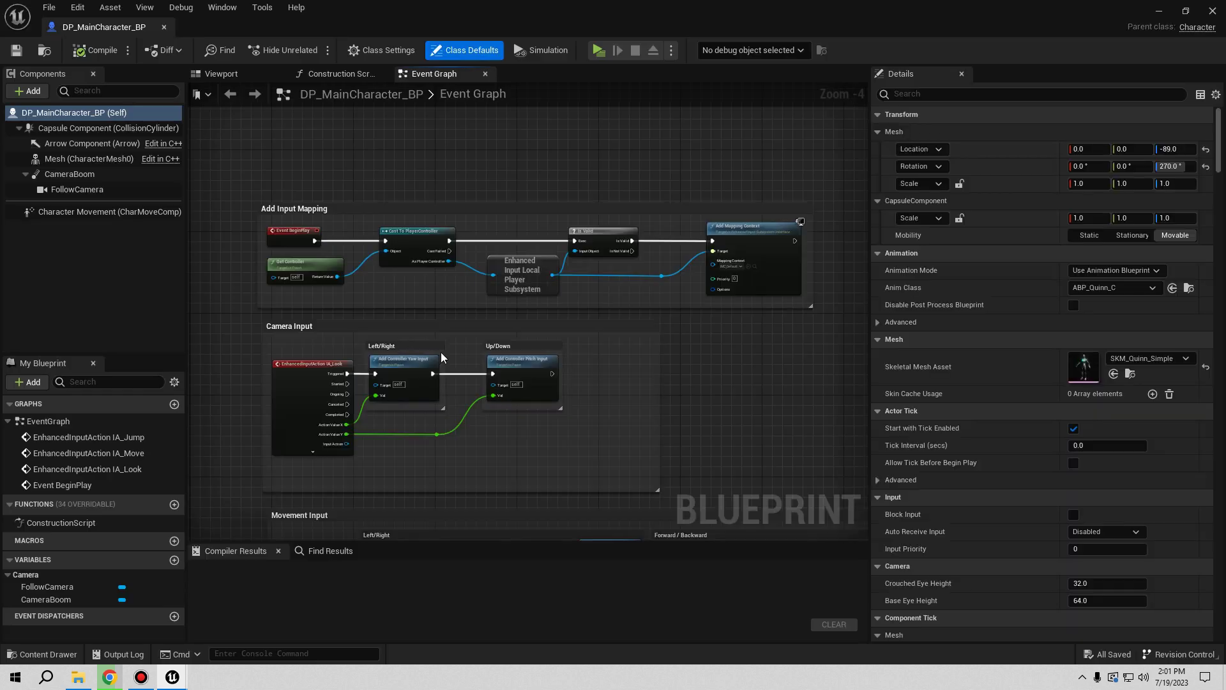
scroll(412, 313, "down", 8)
mouse_move(441, 374)
right_mouse_down()
mouse_move(481, 246)
mouse_move(469, 296)
right_mouse_up()
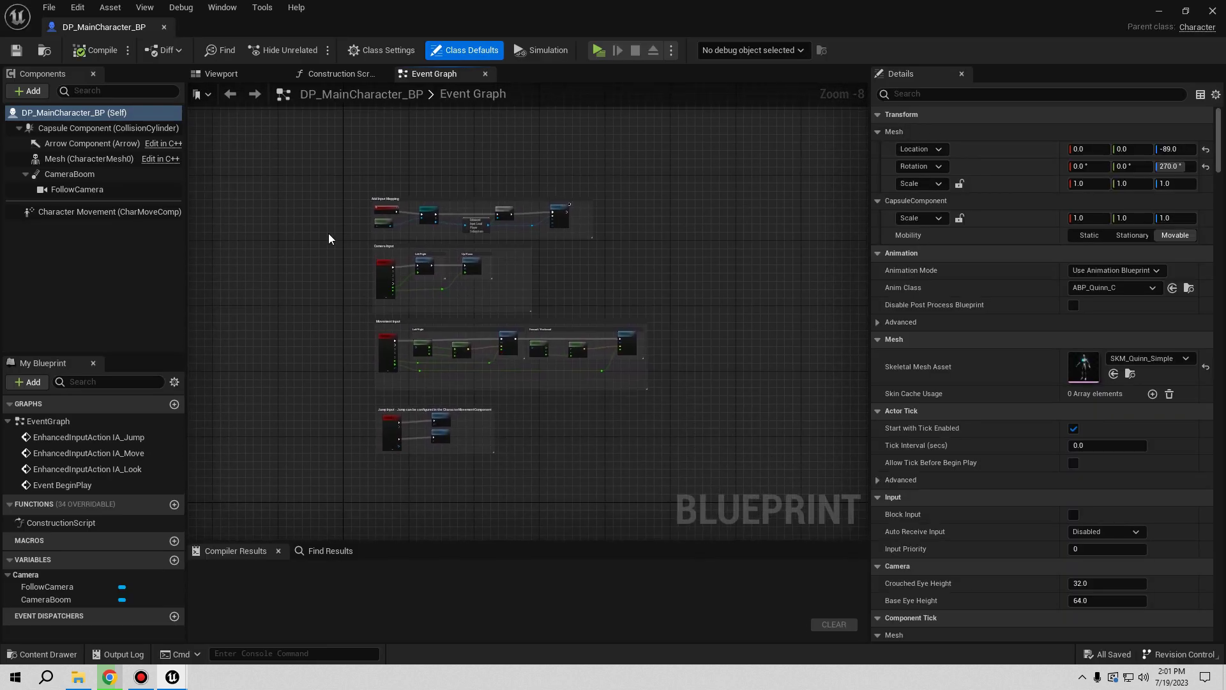
left_click(164, 27)
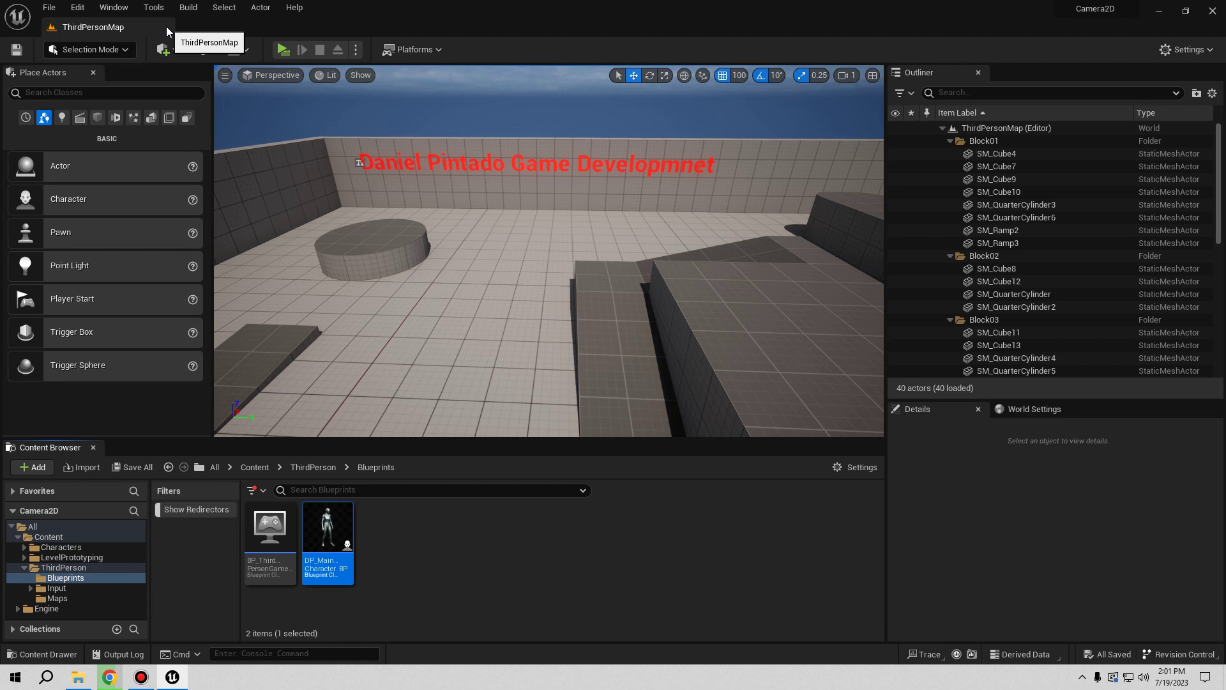
Step: Create a child Blueprint class of DP_MainCharacter_BP named DP_Azul
right_click(342, 540)
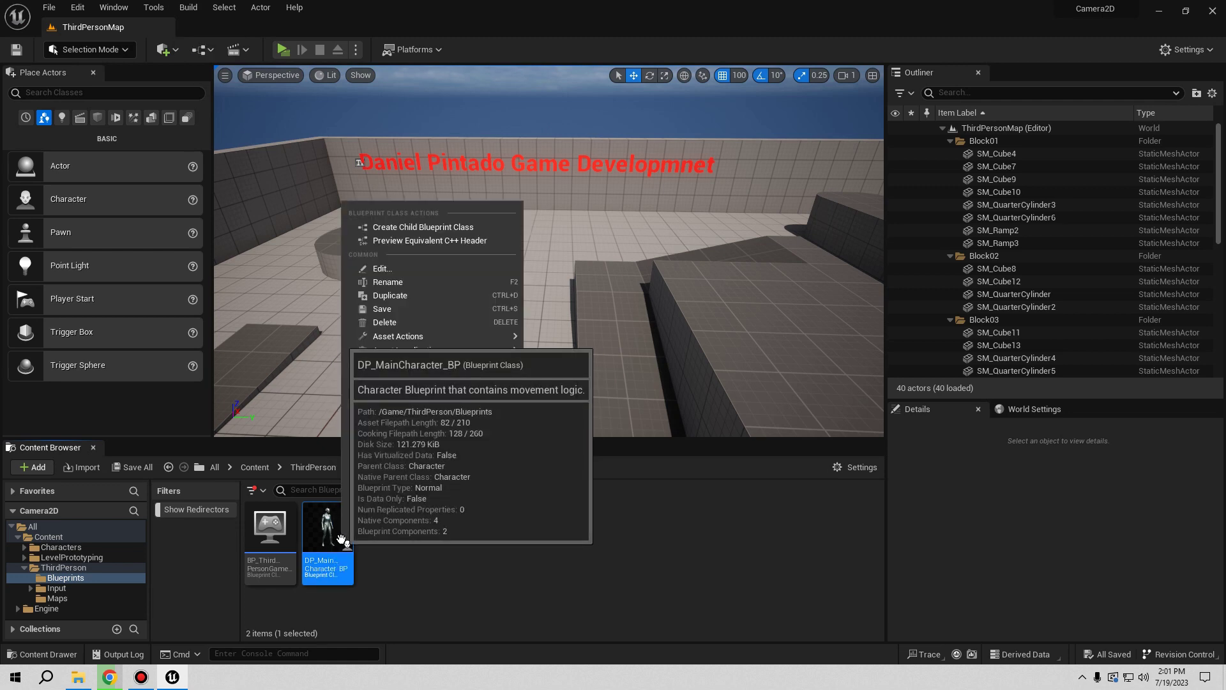
left_click(454, 234)
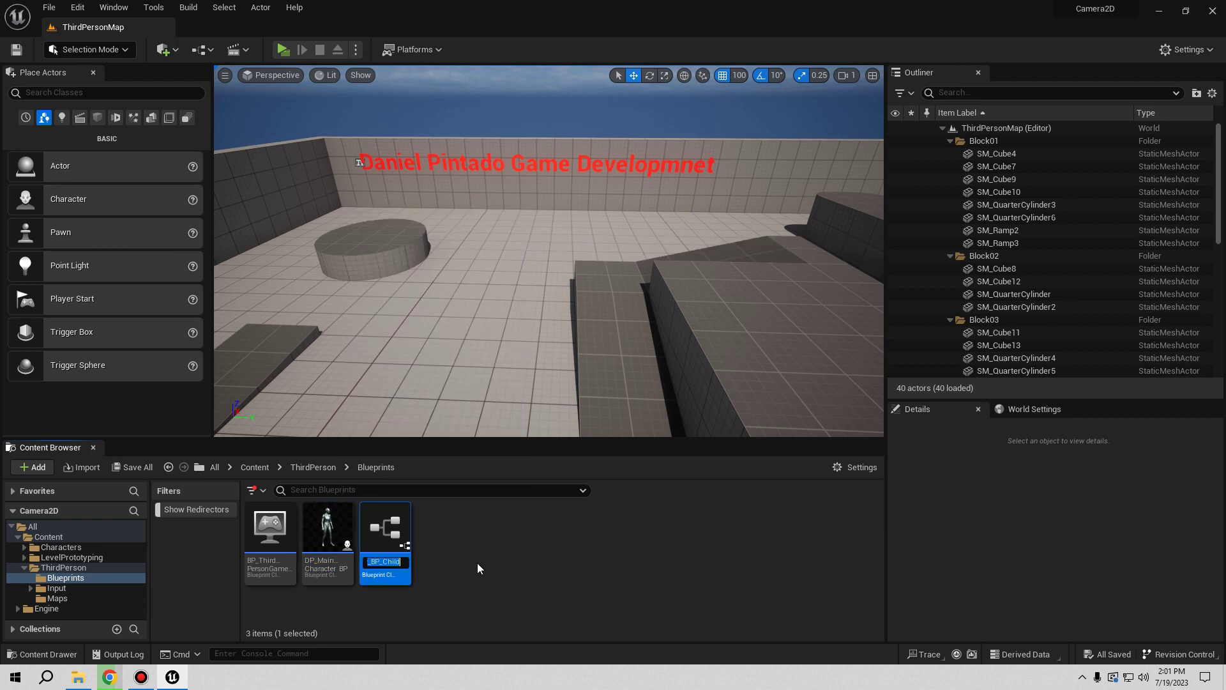
type("DP_")
type("Azul")
key("Return")
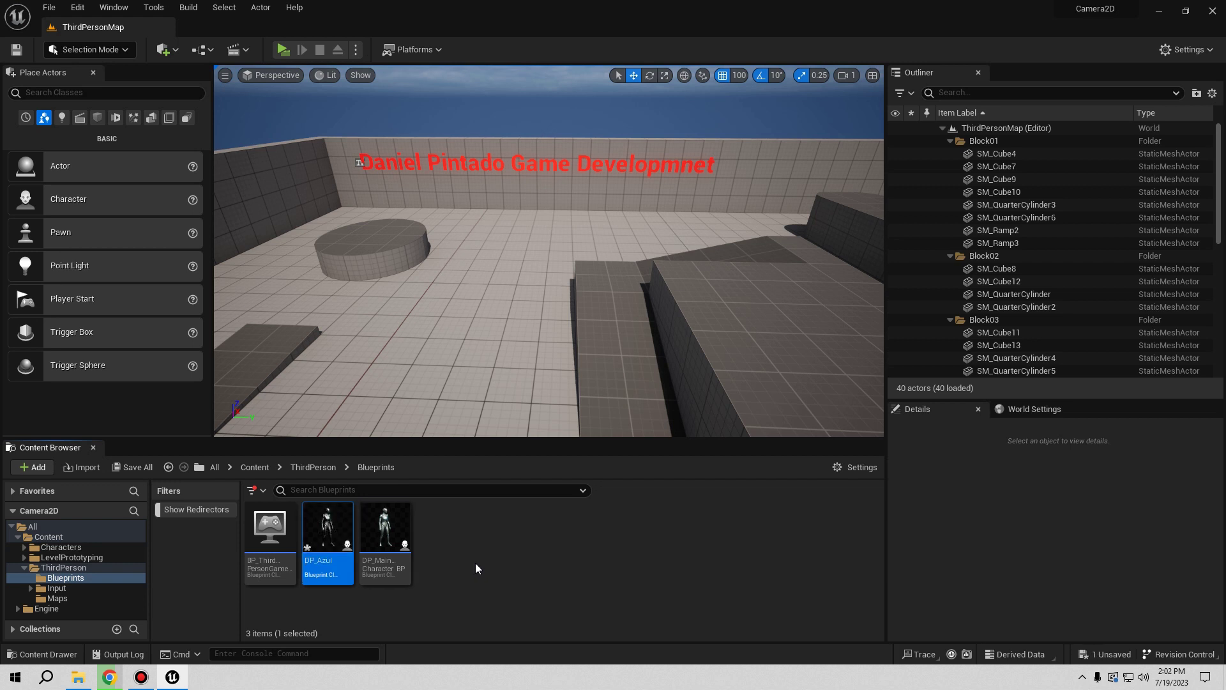
Step: Open DP_Azul docked, select its Mesh, and locate Element 0's material MI_Quinn_01
double_click(328, 533)
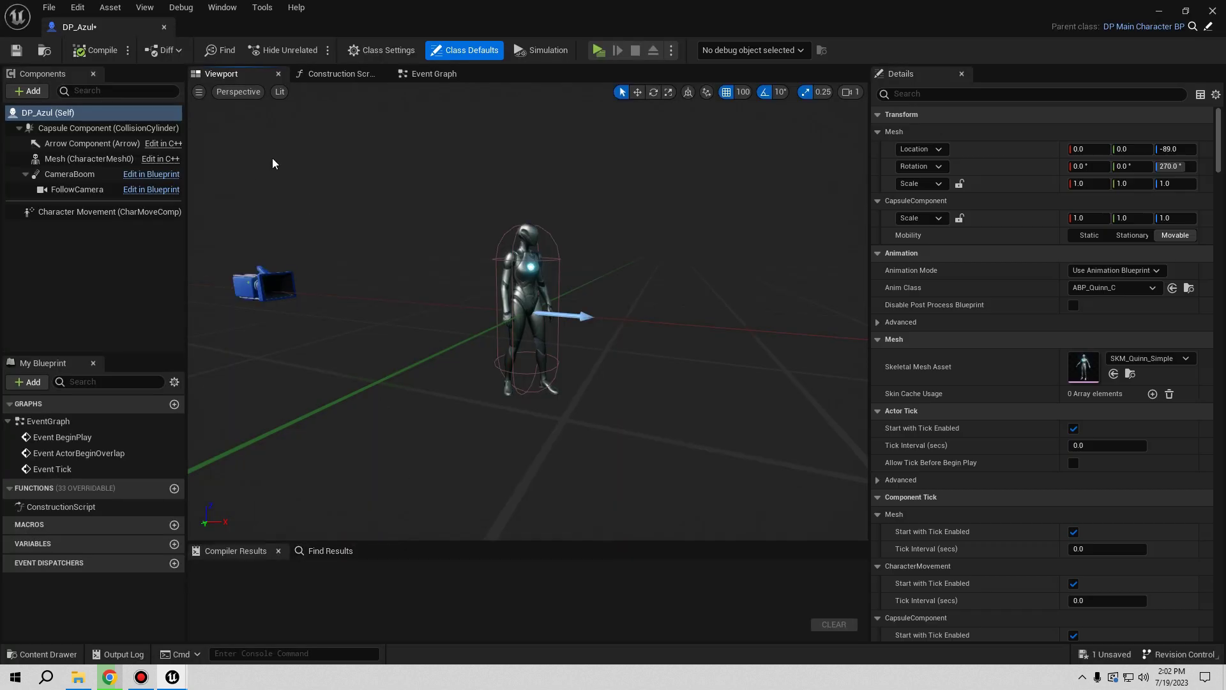
left_click_drag(113, 29, 267, 36)
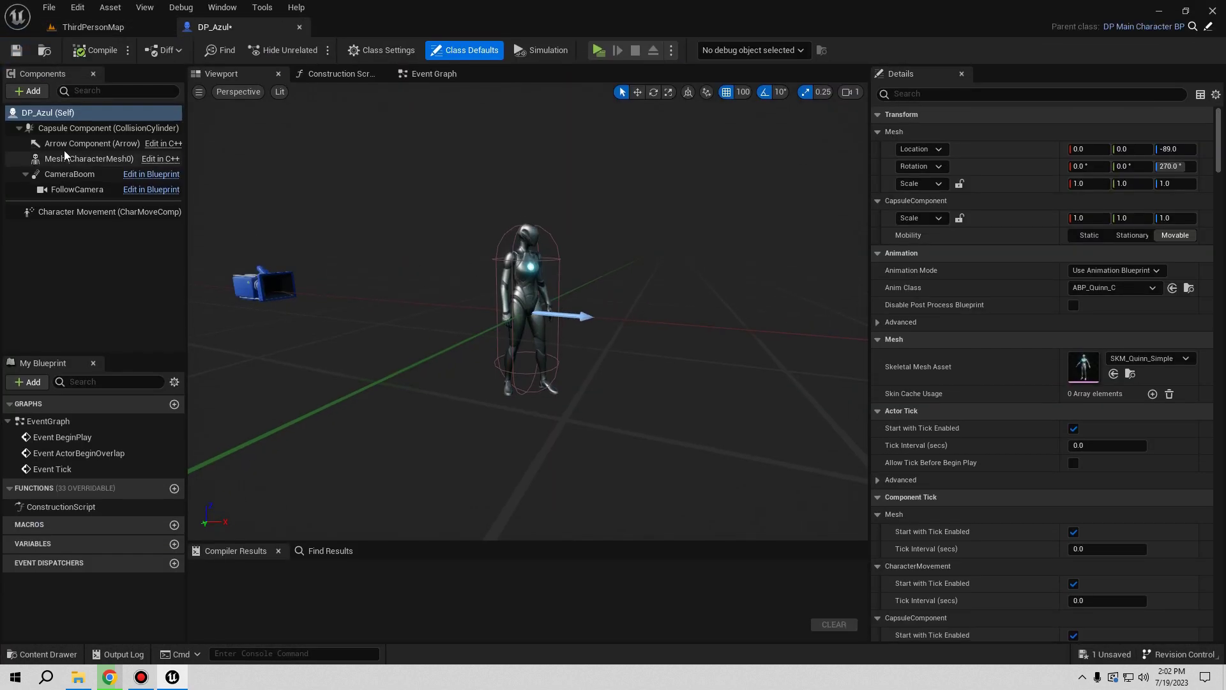
left_click(70, 159)
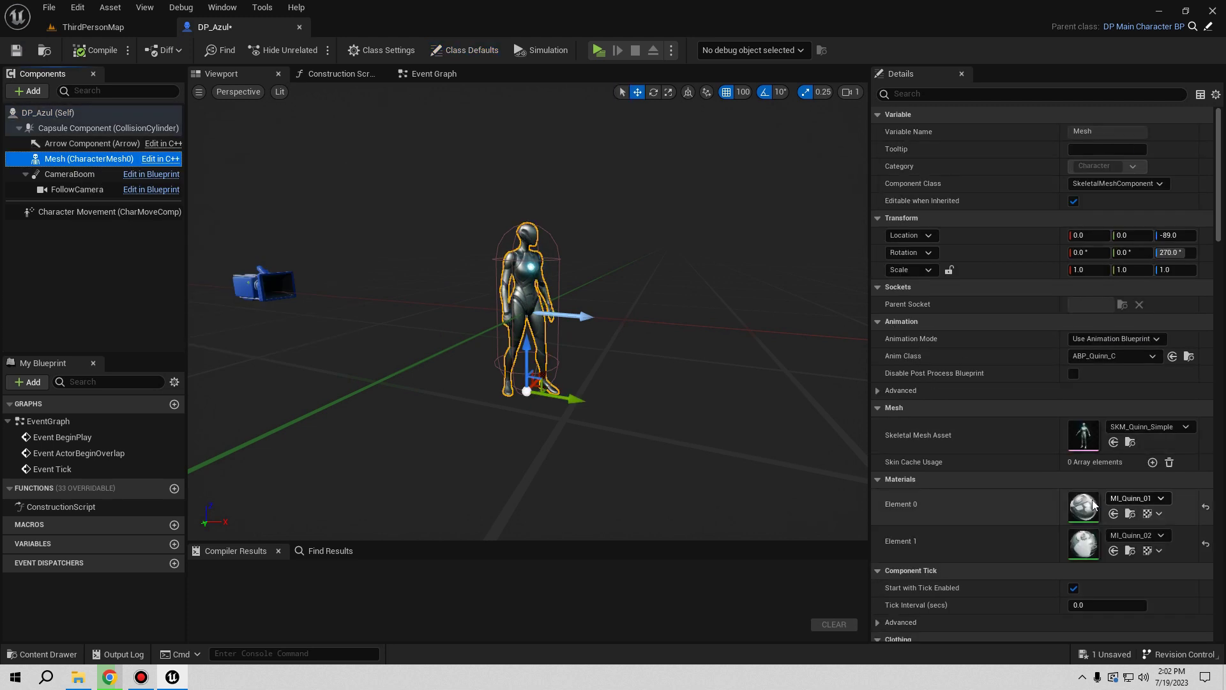
left_click(1130, 517)
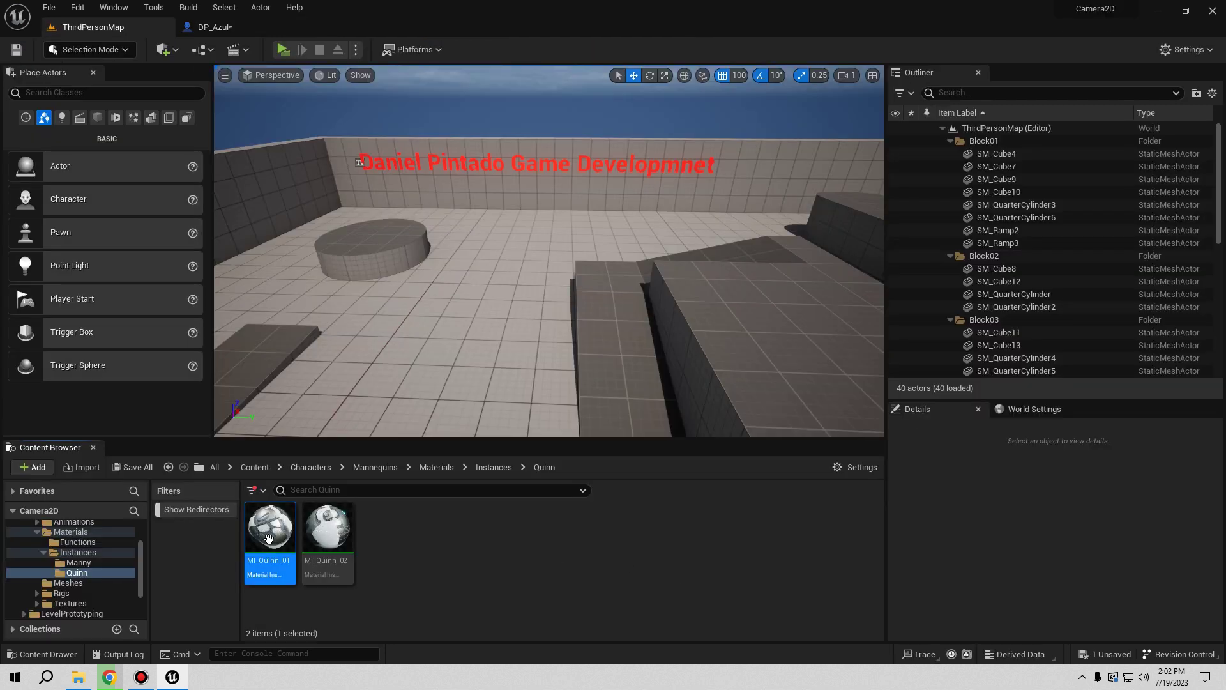
Step: Duplicate MI_Quinn_01 as MI_Quinn_03 and open it
right_click(270, 540)
left_click(338, 295)
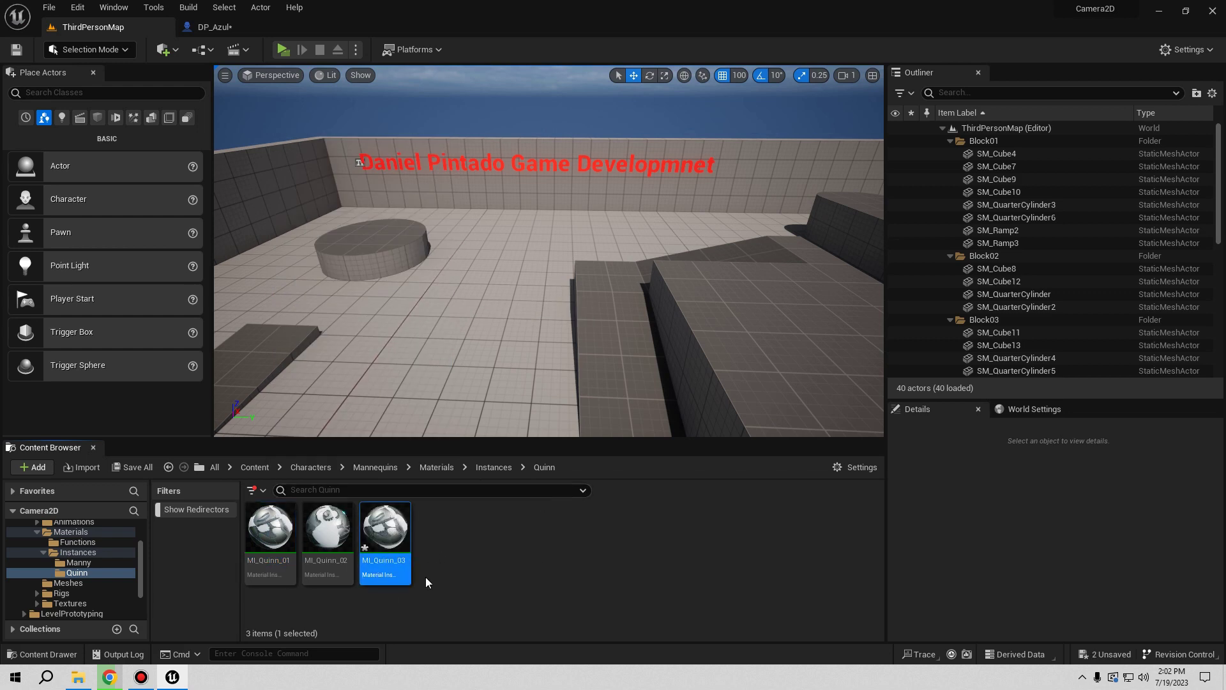
double_click(400, 532)
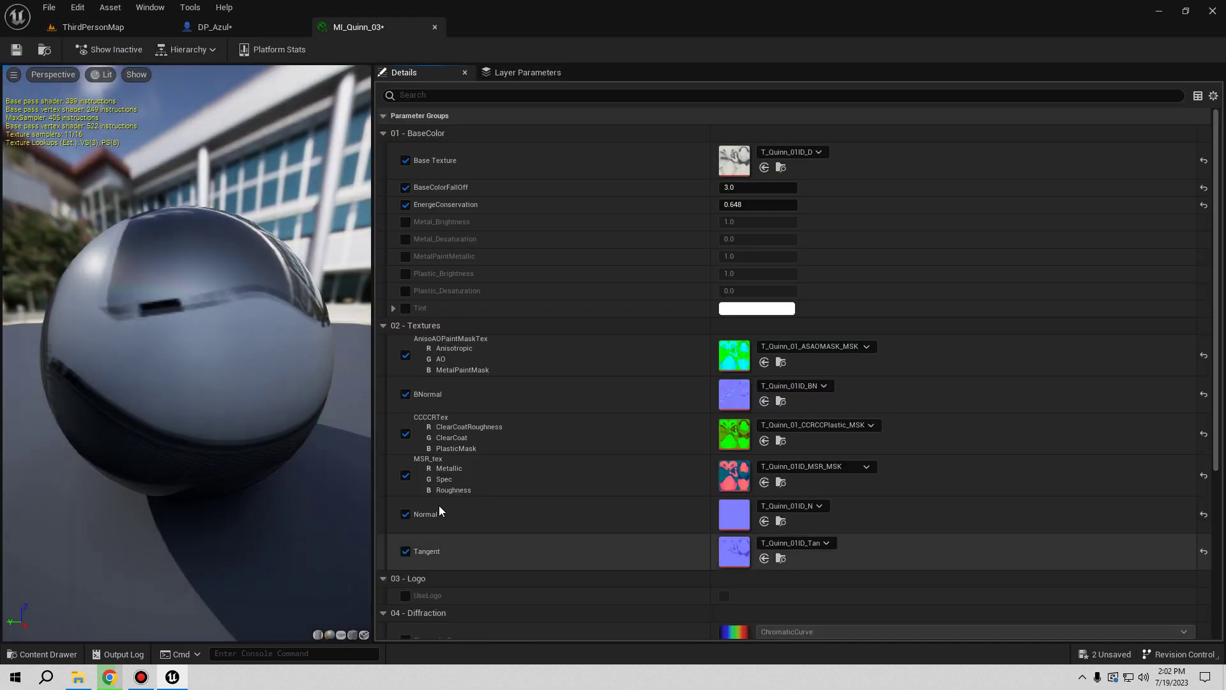
Step: Enable Tint, set red and green to 0 for pure blue, save, and close the material
left_click(406, 309)
left_click(721, 309)
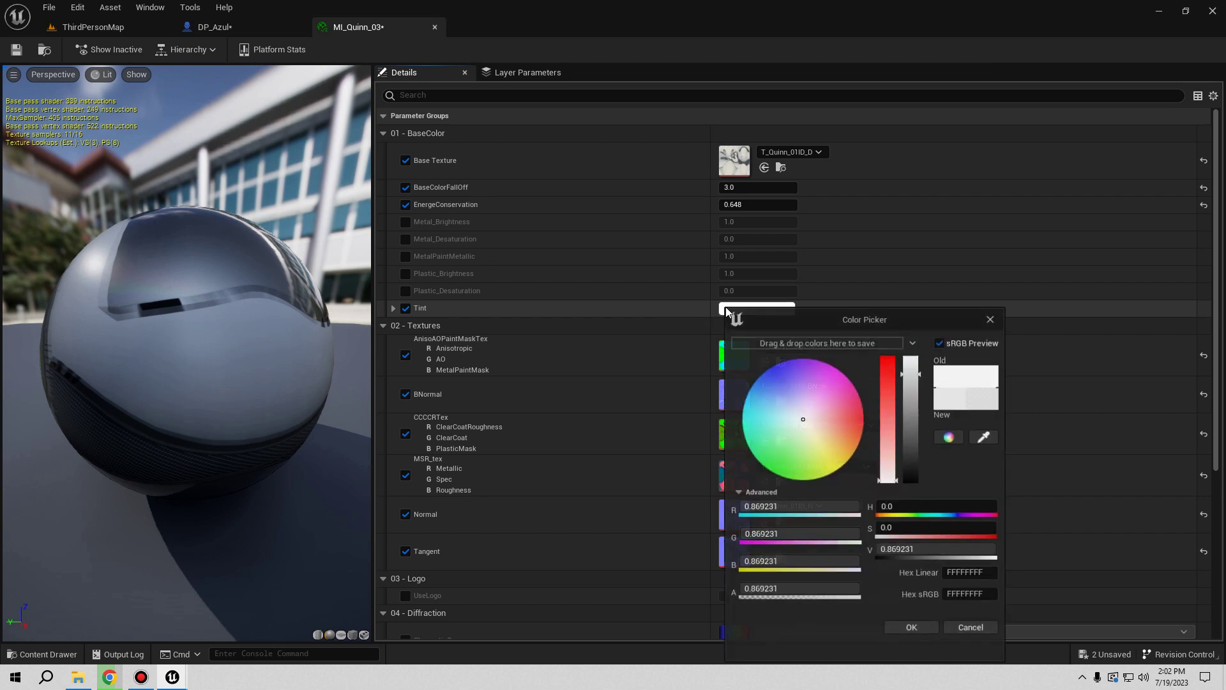
left_click(794, 506)
type("0")
key("Return")
left_click(852, 535)
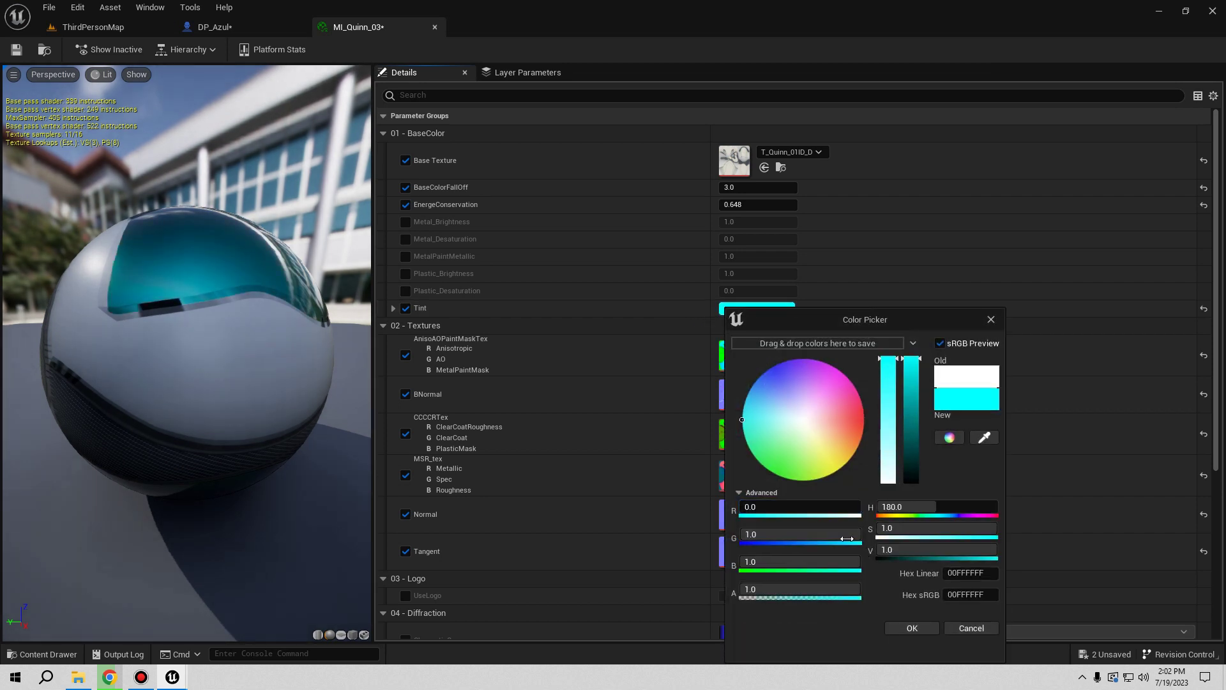
type("0")
key("Return")
left_click(912, 628)
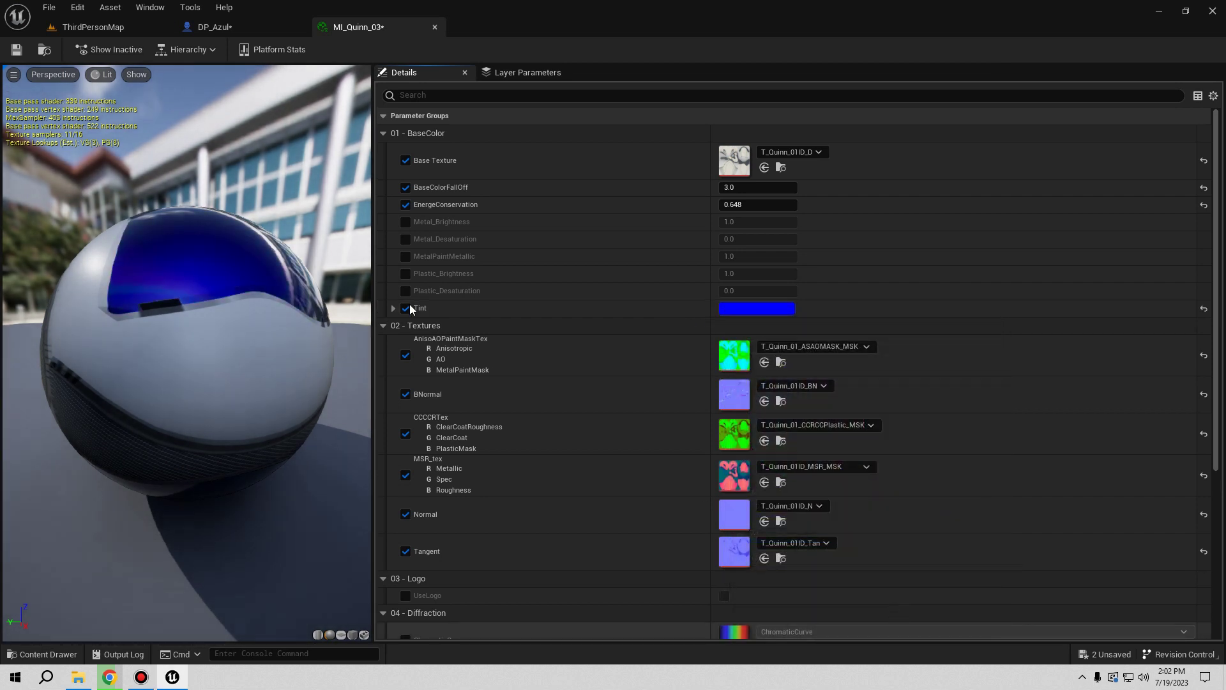
left_click(25, 51)
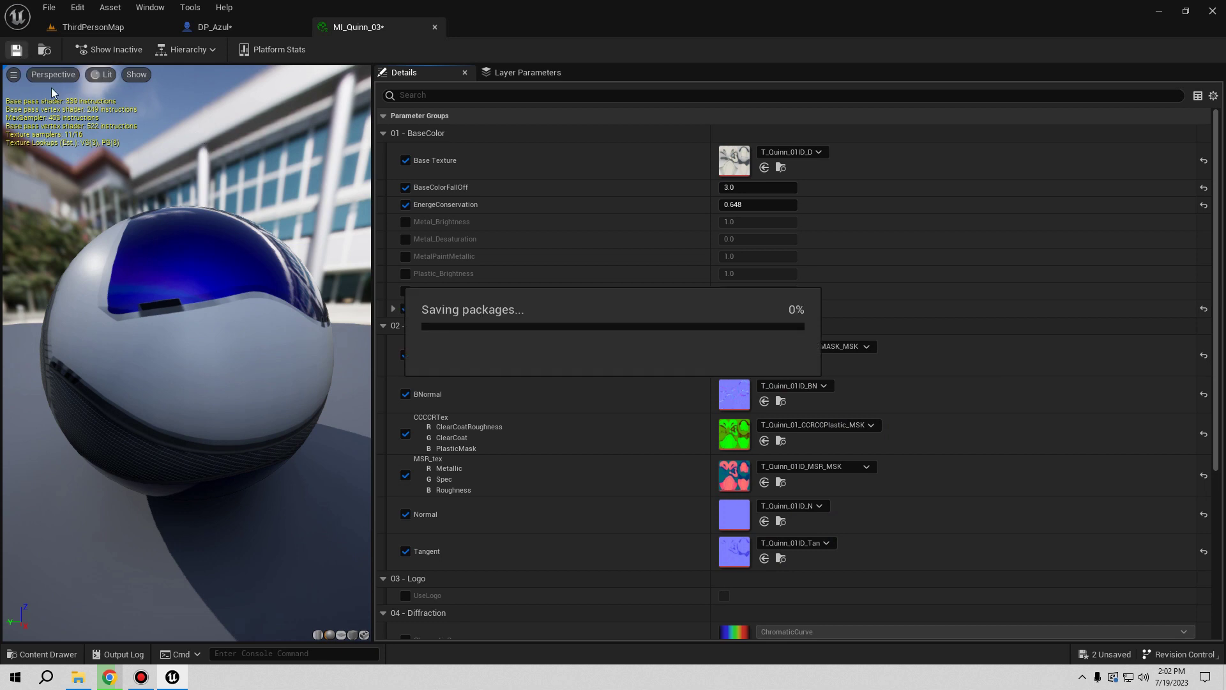
left_click(435, 27)
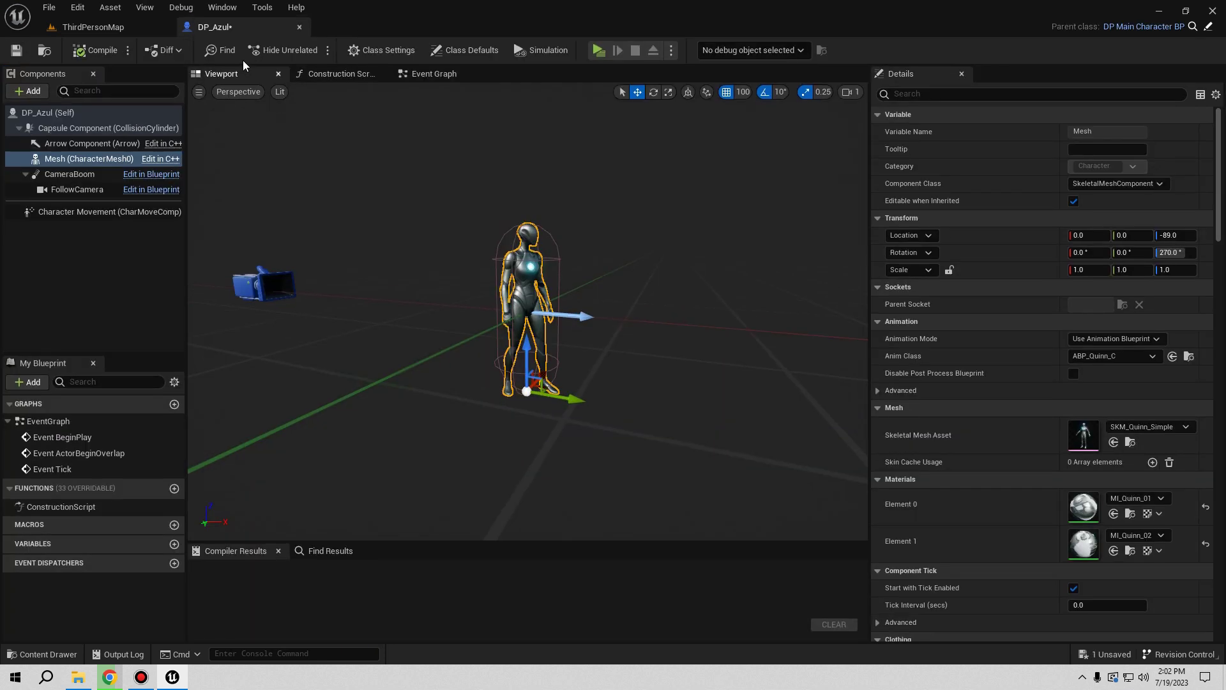
Step: Assign MI_Quinn_03 to DP_Azul's Element 0, save, and return to ThirdPerson/Blueprints
left_click(1113, 513)
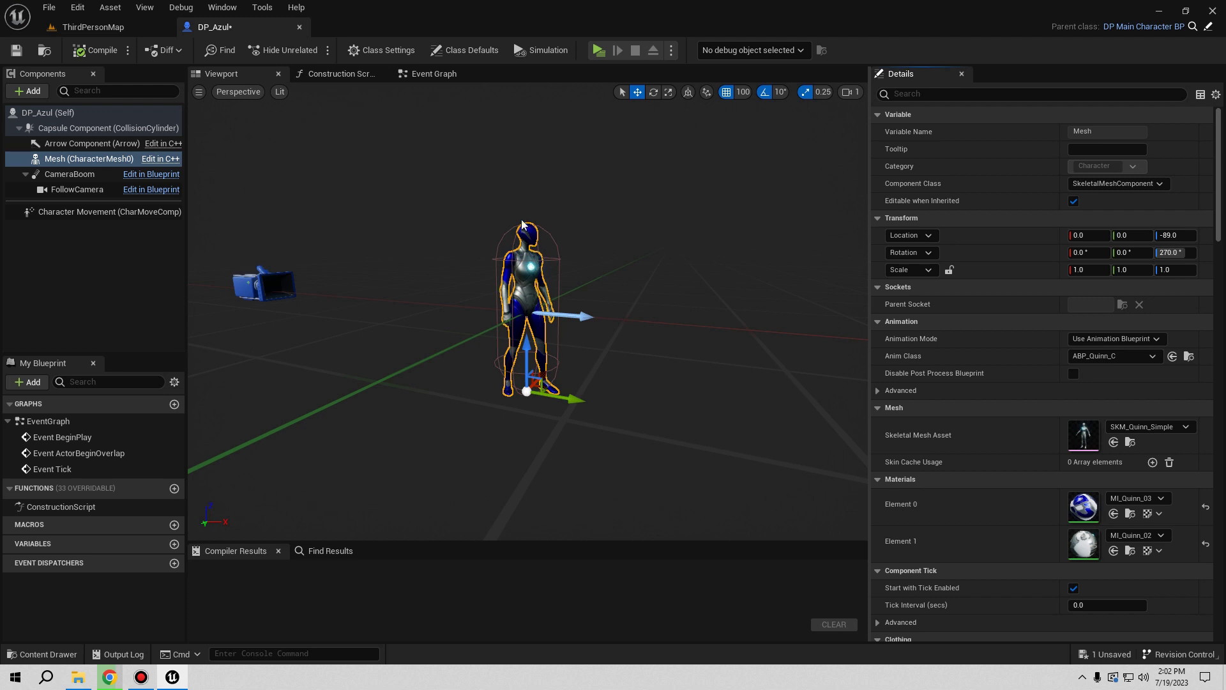
left_click(16, 50)
left_click(116, 29)
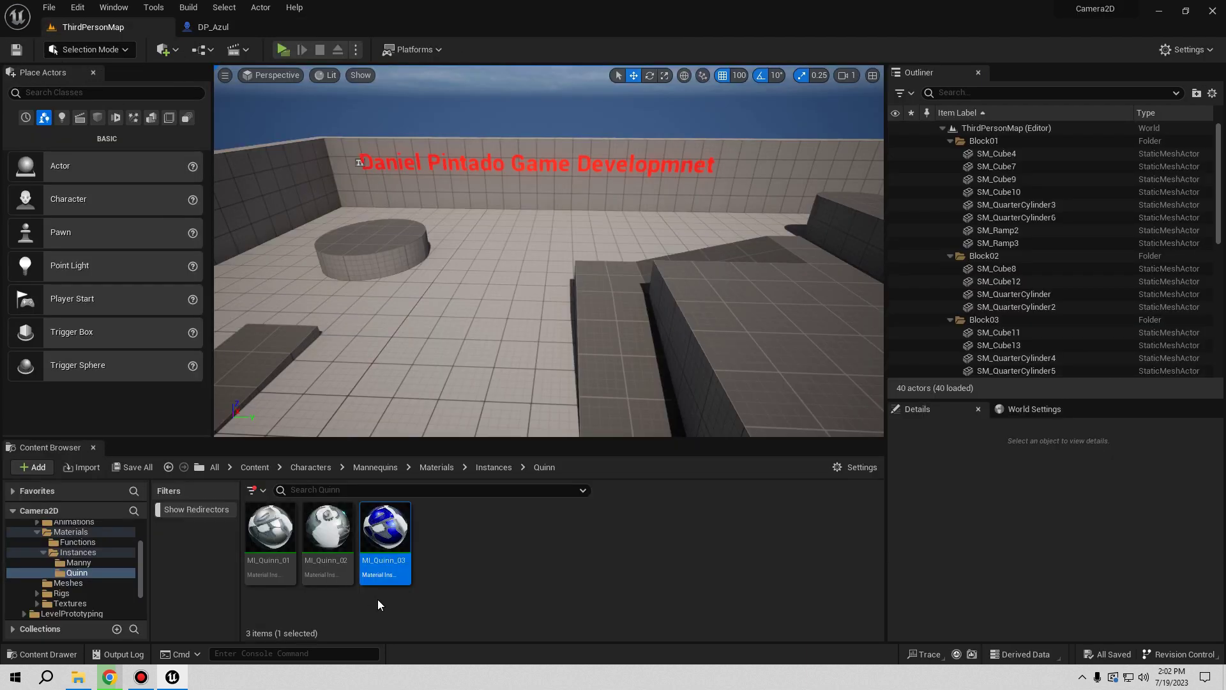
left_click(168, 467)
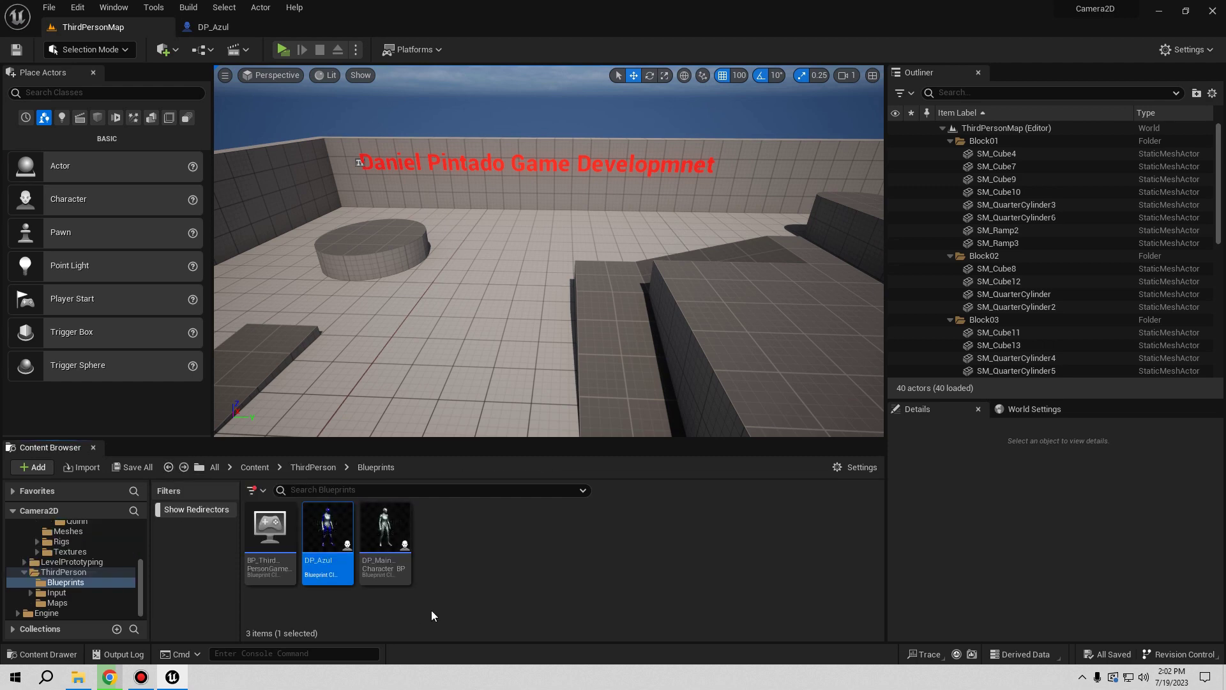
Step: Duplicate DP_Azul as a new Blueprint named DP_Verde and open it
right_click(324, 538)
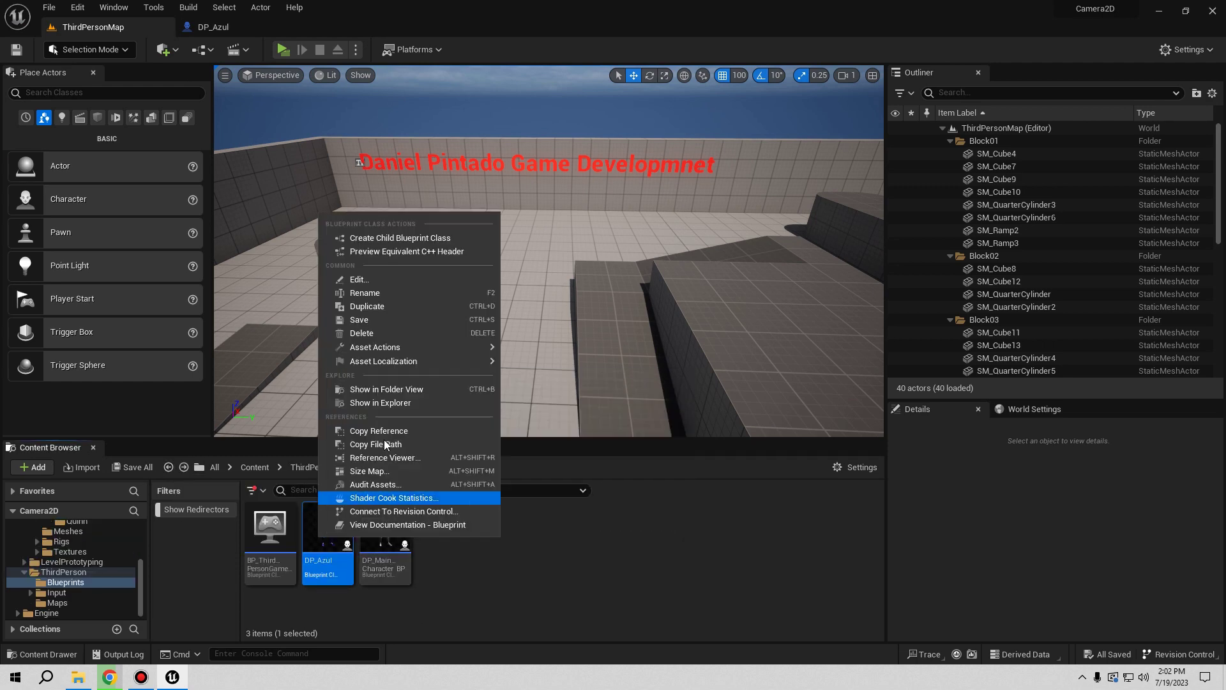
left_click(377, 315)
type("DP_Verde")
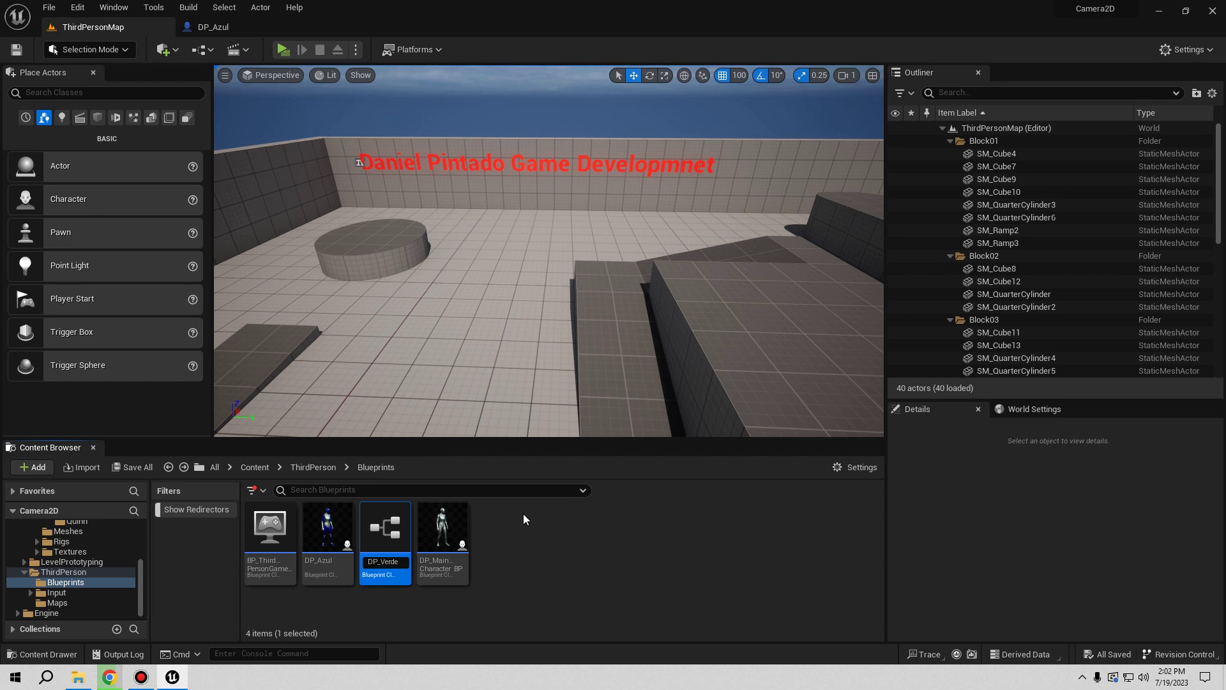
key("Return")
double_click(447, 524)
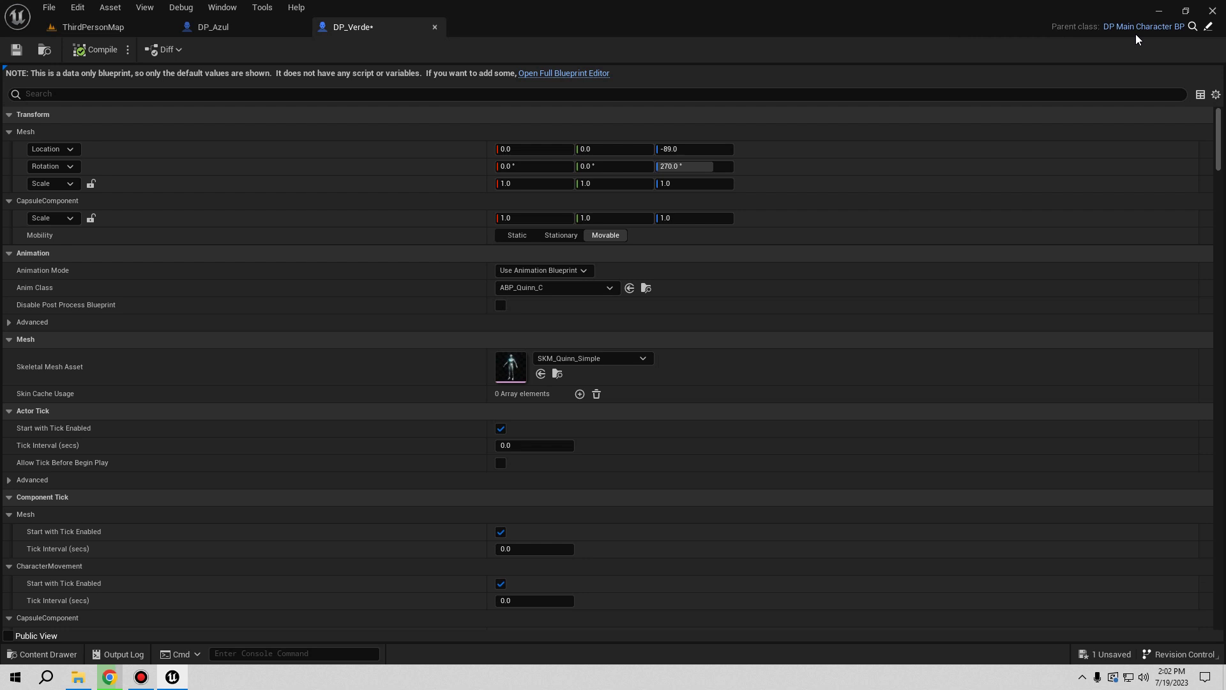
Step: In DP_Verde's full editor, find the mesh's MI_Quinn_03 and duplicate it as MI_Quinn_04
left_click(536, 74)
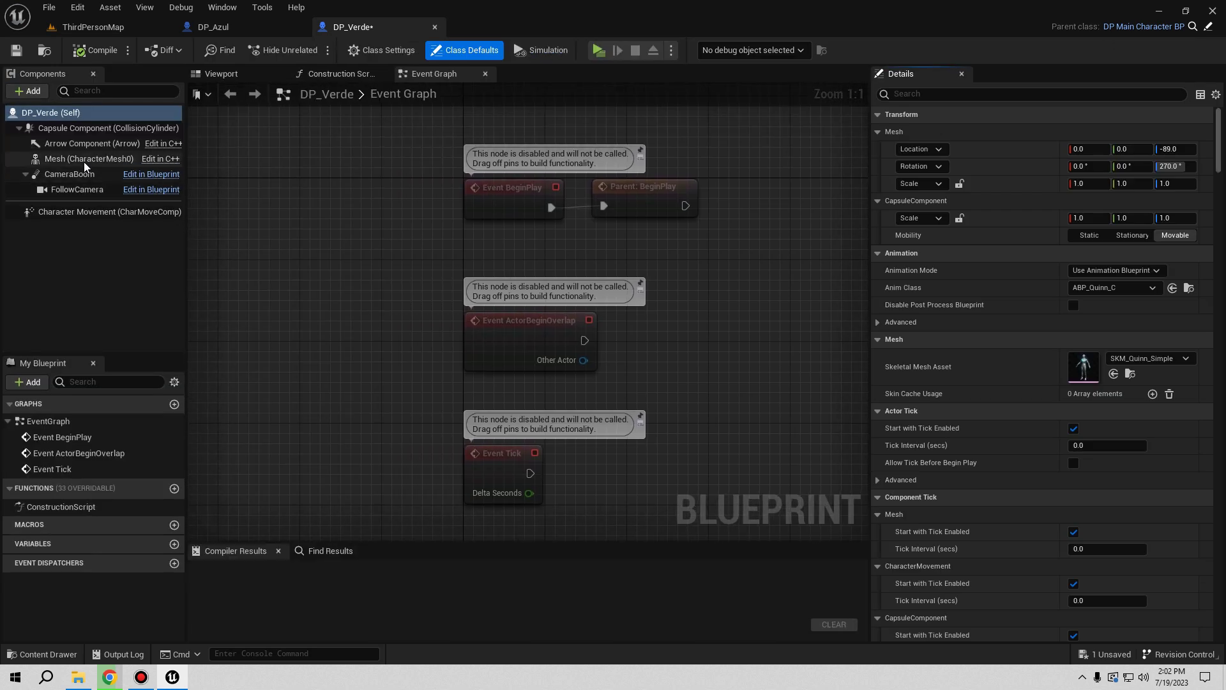
left_click(85, 161)
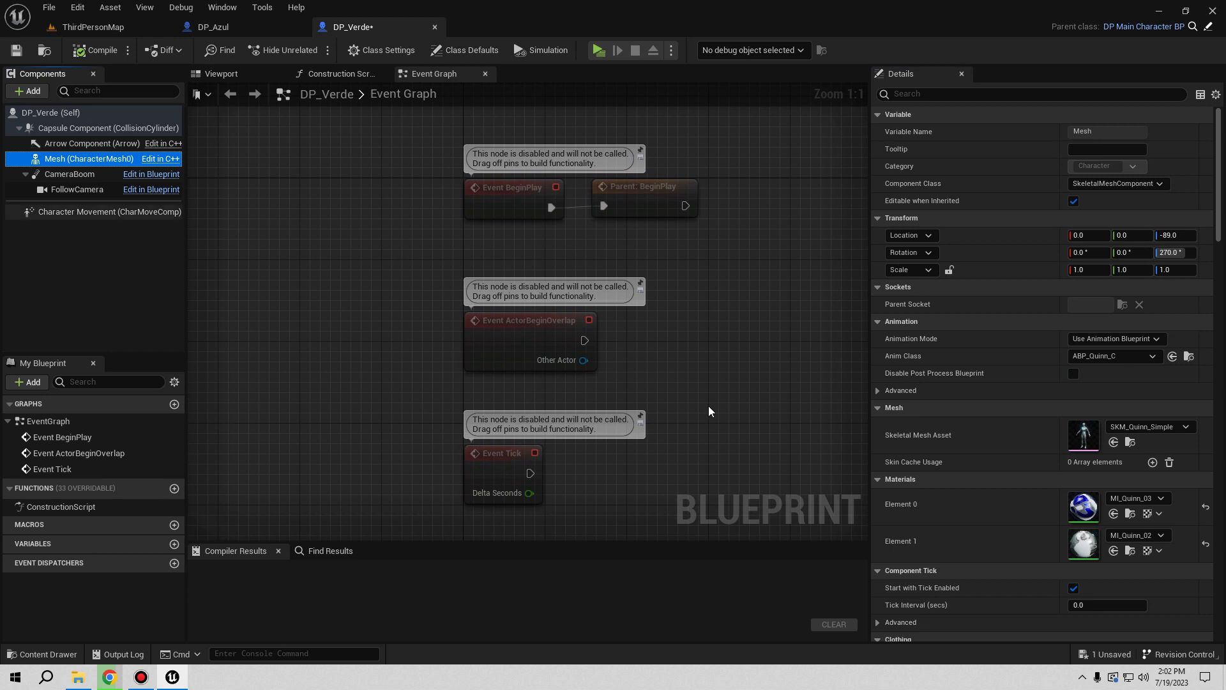
left_click(1132, 515)
right_click(389, 535)
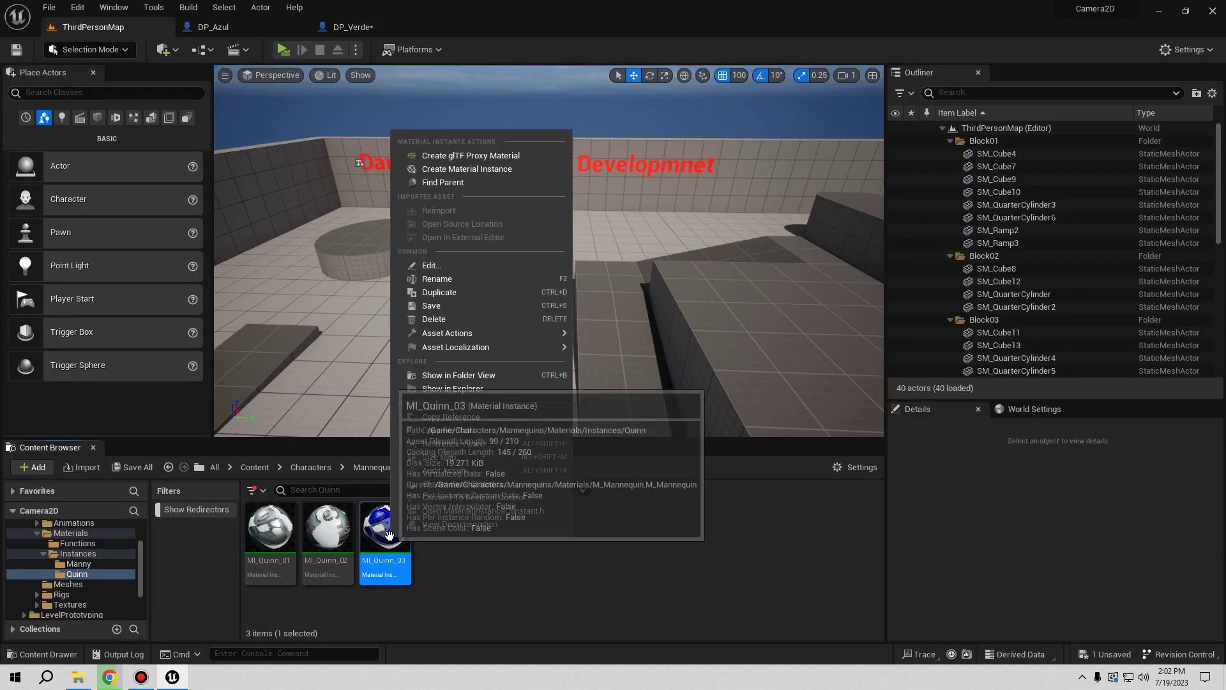
left_click(451, 293)
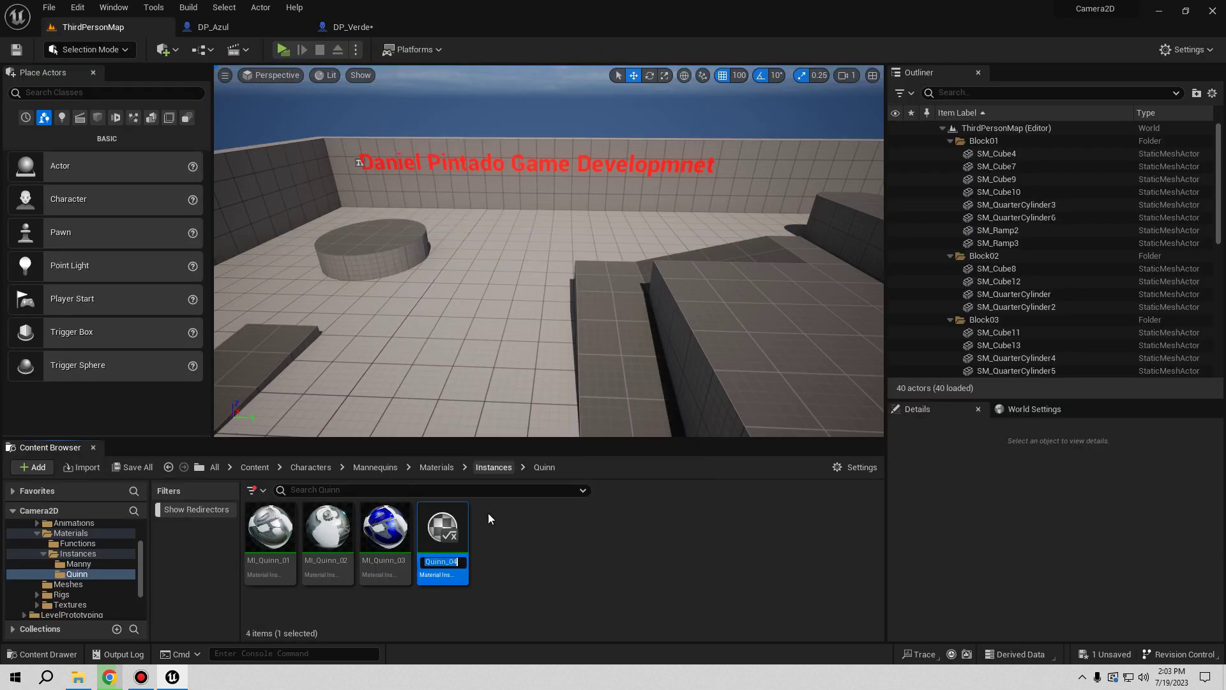
double_click(442, 529)
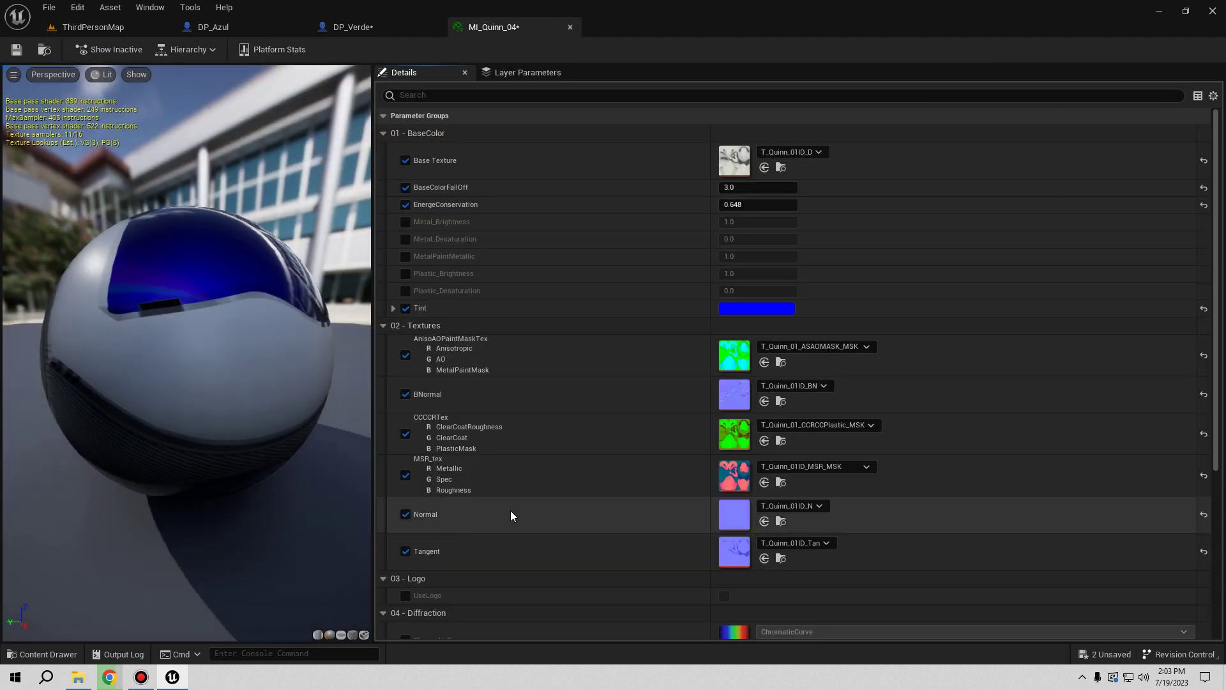
Step: Set MI_Quinn_04's Tint to pure green (R 0, G 1, B 0) and save the material
left_click(753, 311)
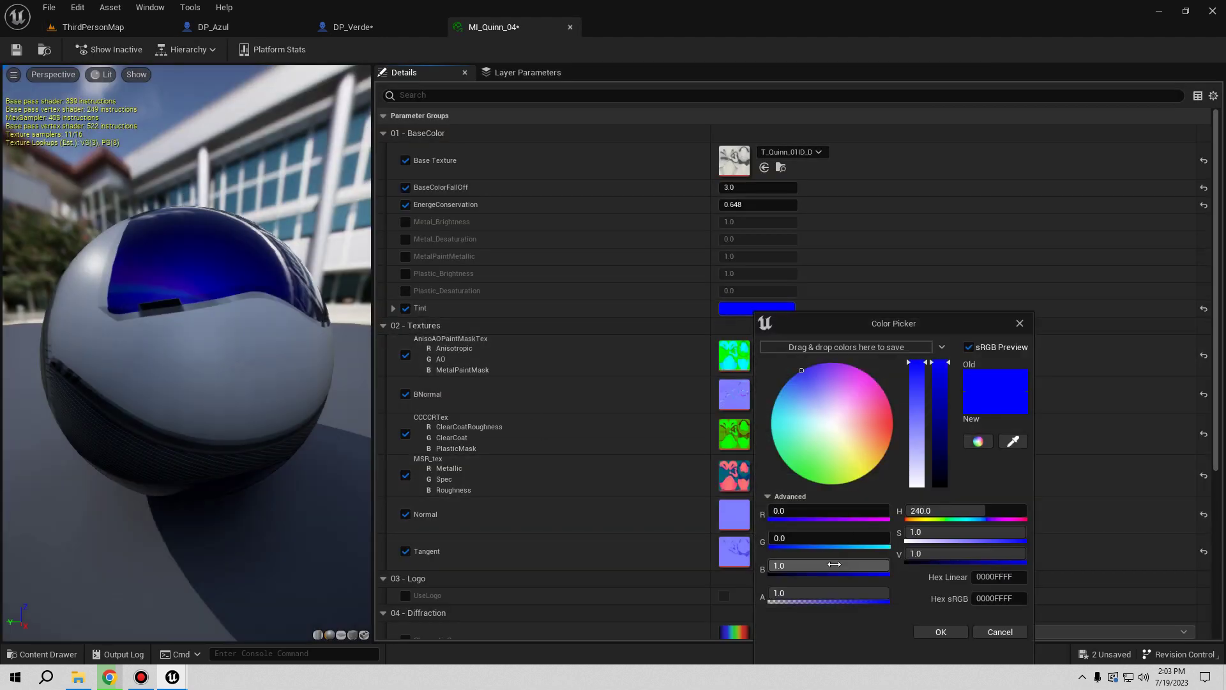
left_click(787, 537)
type("1")
key("Return")
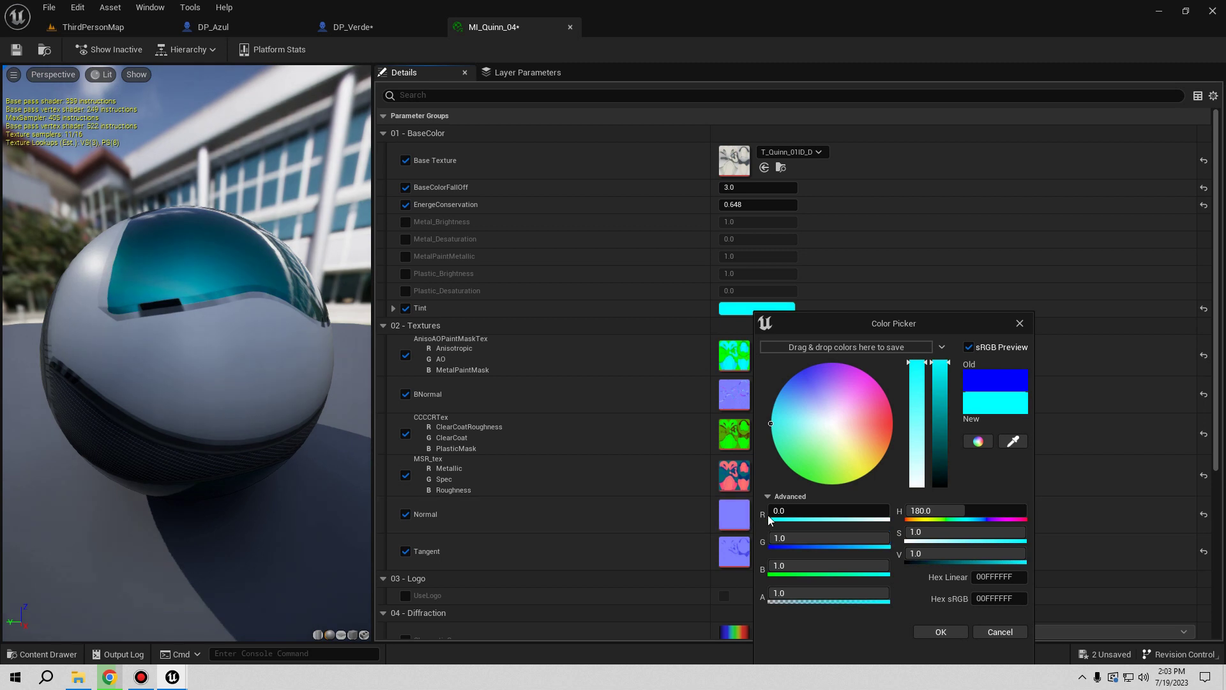
left_click_drag(768, 517, 787, 524)
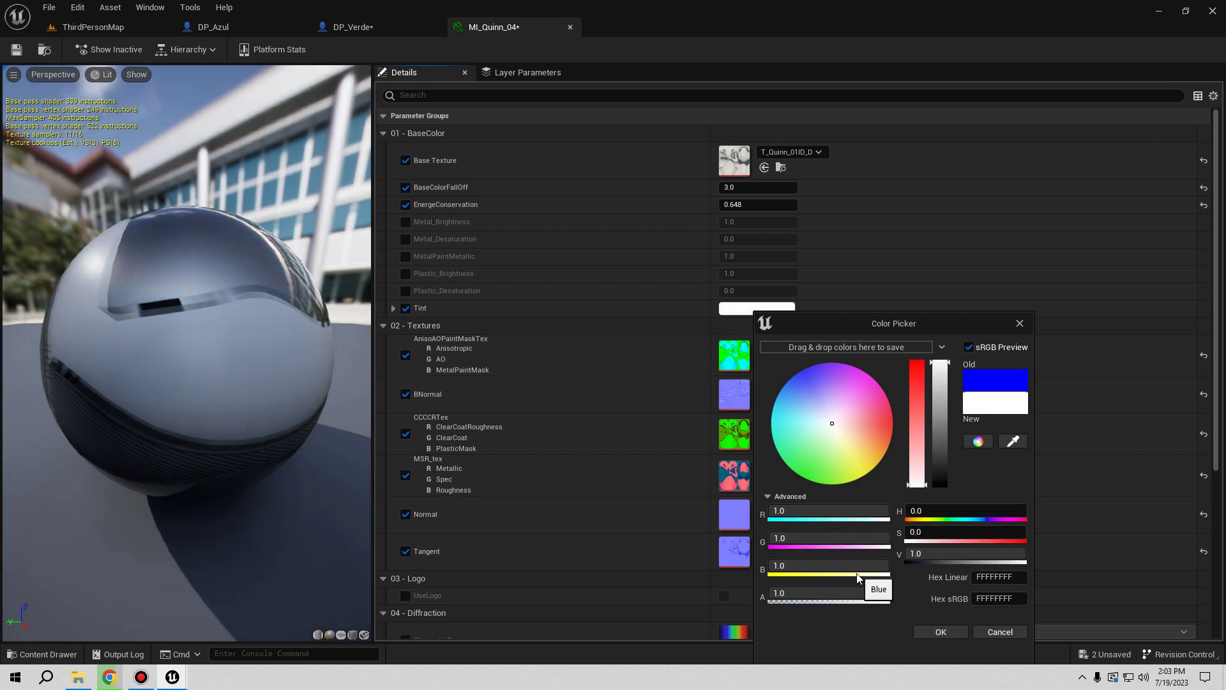
mouse_move(858, 578)
left_mouse_down()
mouse_move(768, 578)
mouse_move(801, 559)
mouse_move(769, 540)
left_mouse_up()
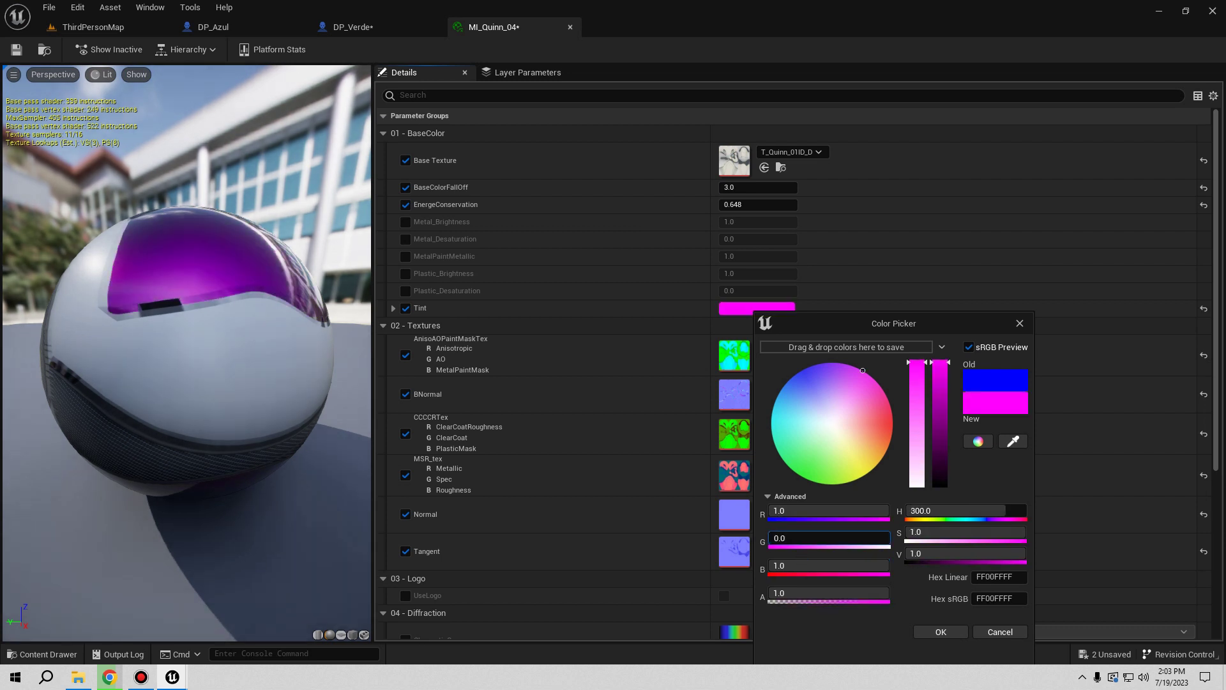
left_click_drag(856, 378, 794, 474)
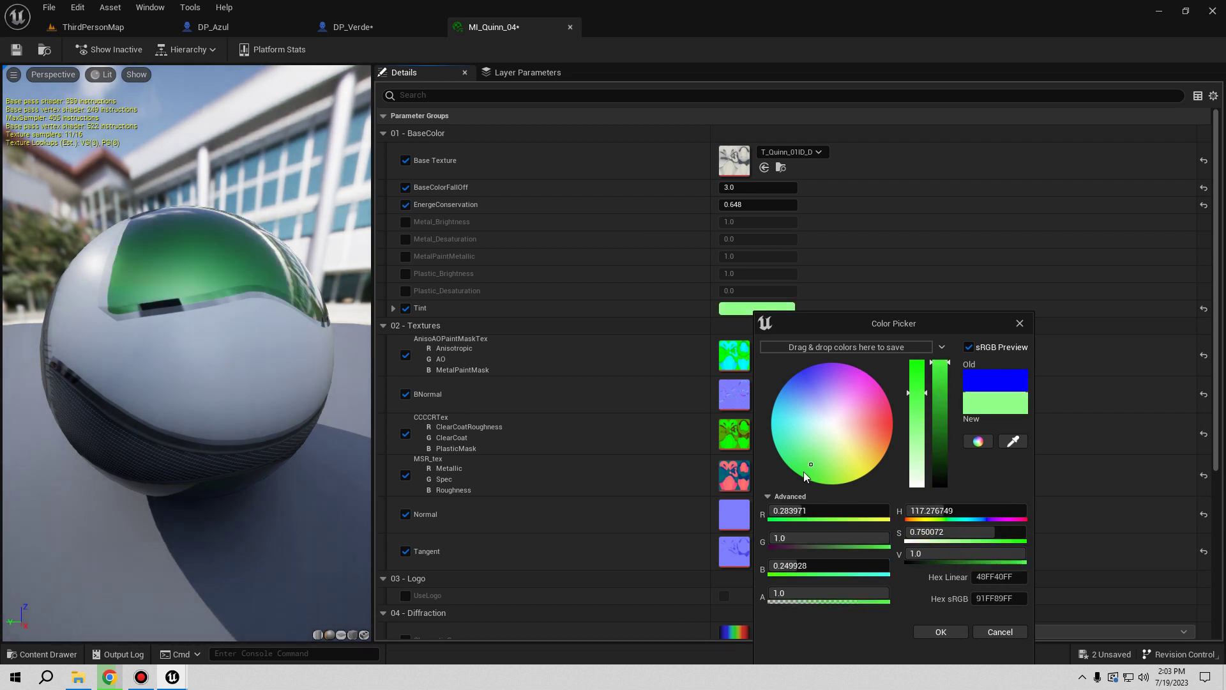
left_click_drag(792, 566, 770, 565)
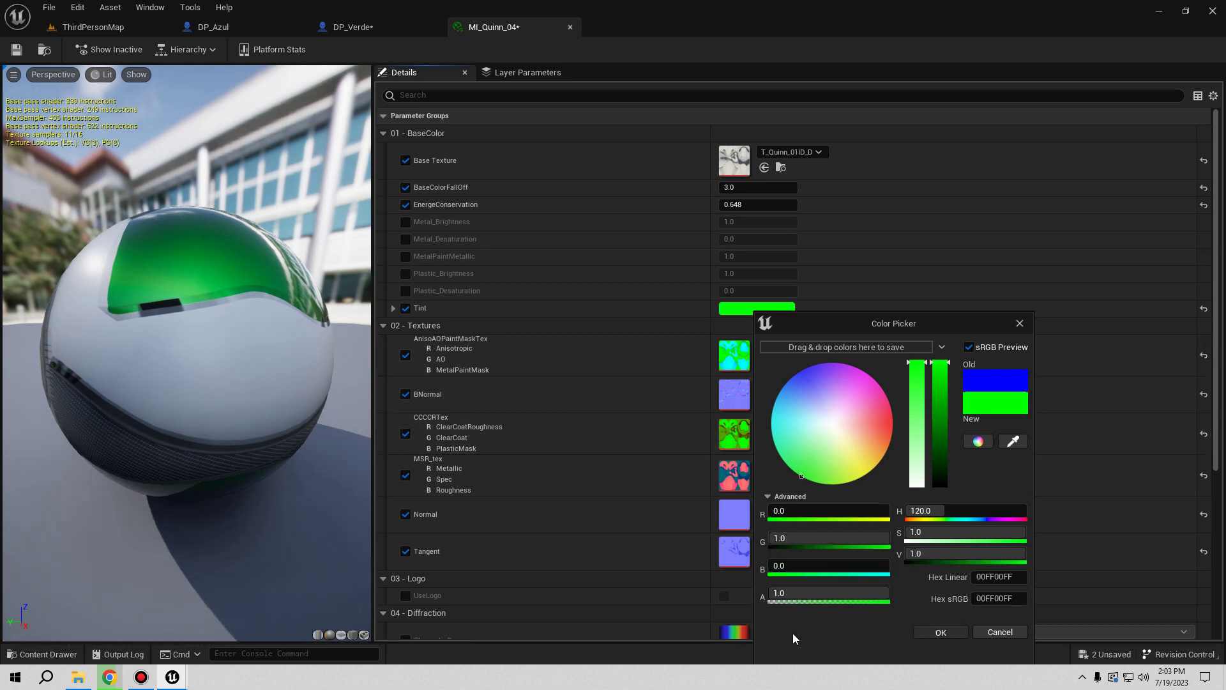
key("Return")
left_click(21, 55)
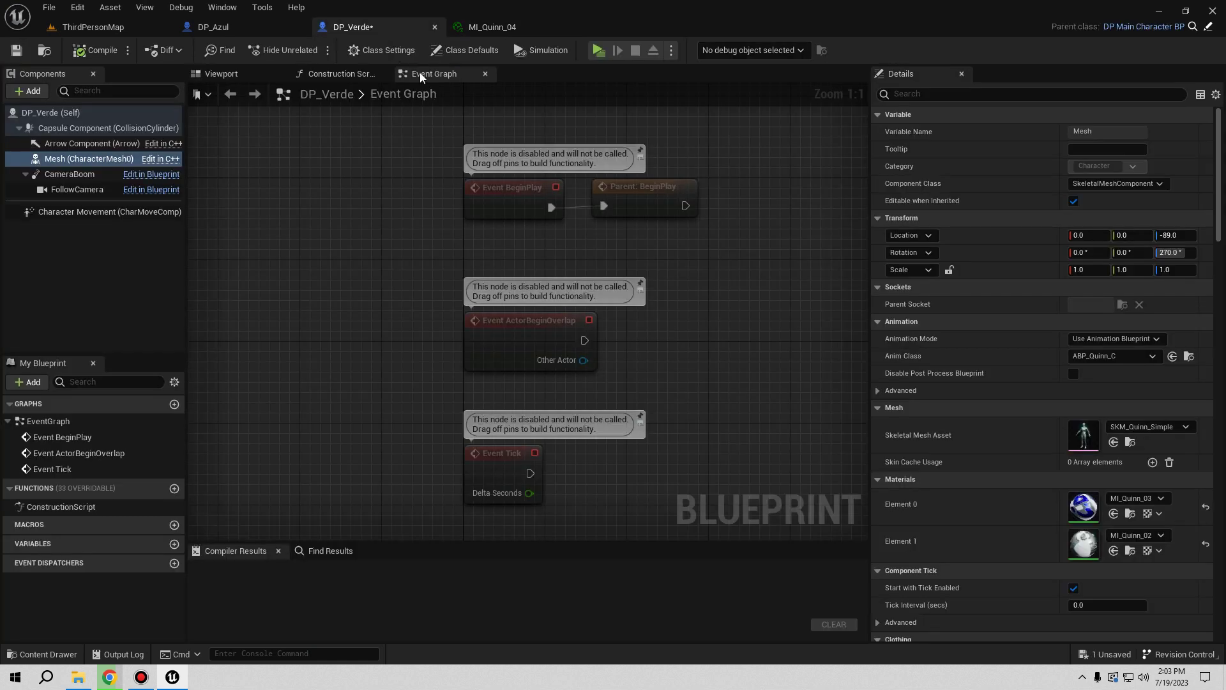
Step: Assign MI_Quinn_04 to DP_Verde's Element 0 and preview the green character in the Viewport
left_click(1114, 513)
left_click(221, 74)
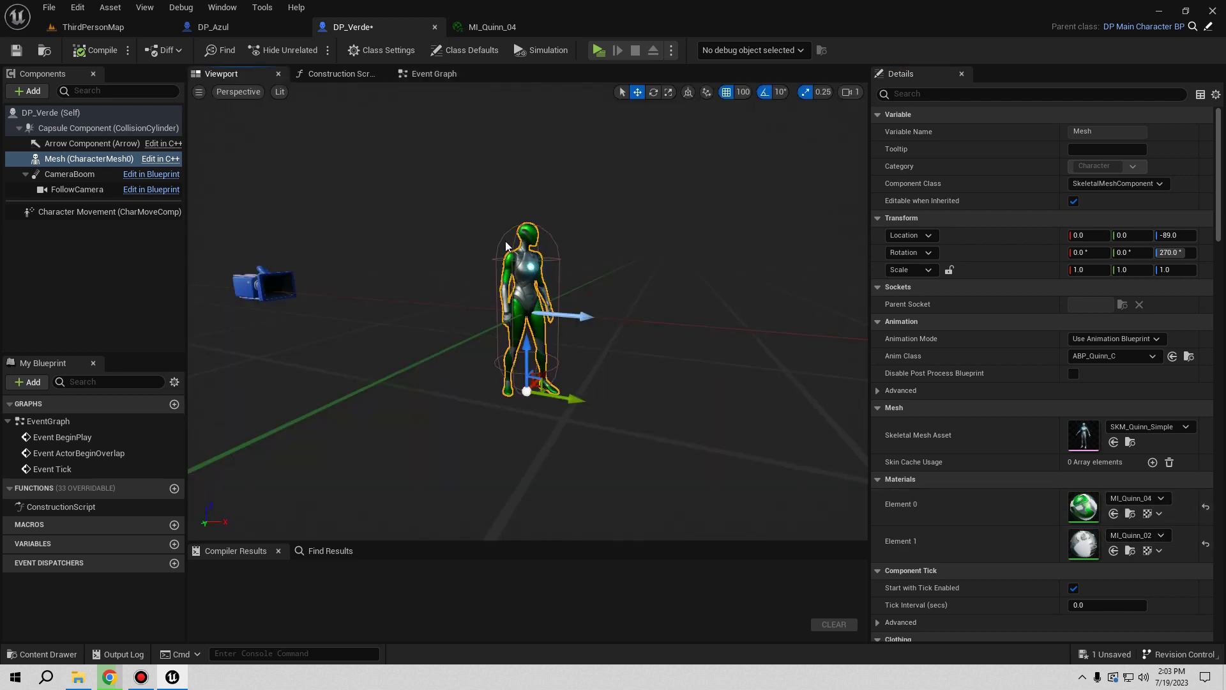
Step: Save DP_Verde, close the DP_Verde, DP_Azul and MI_Quinn_04 tabs, and return to ThirdPerson/Blueprints
left_click(9, 57)
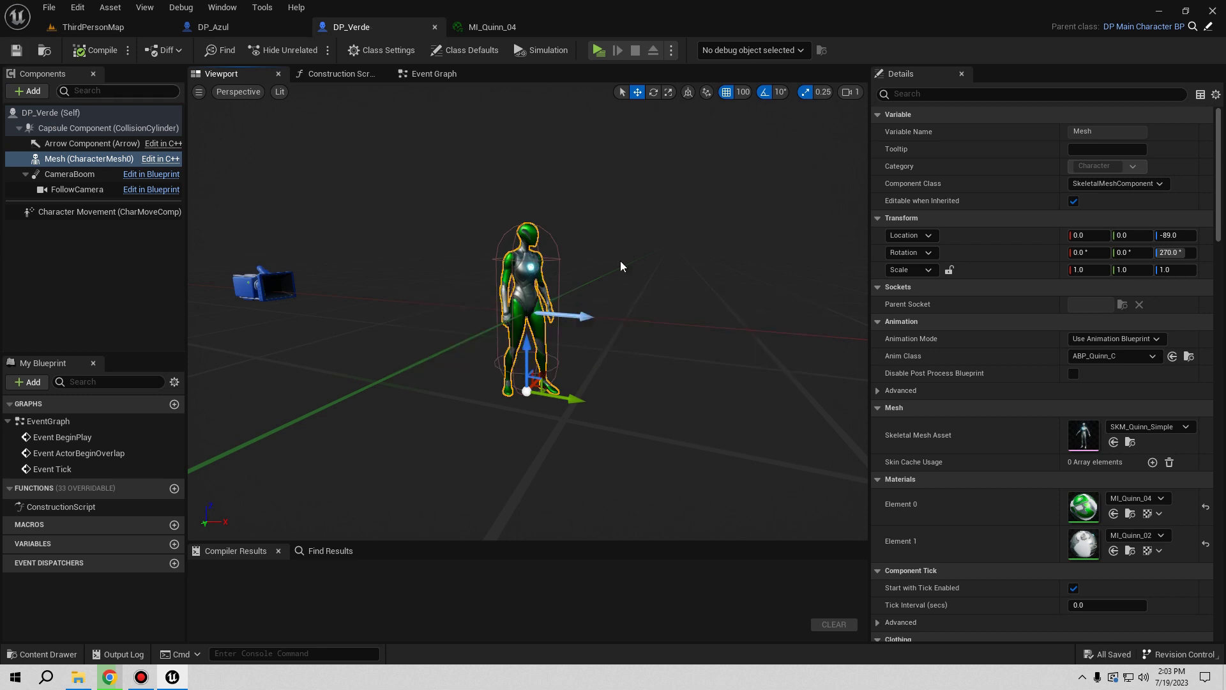
left_click(435, 28)
left_click(300, 29)
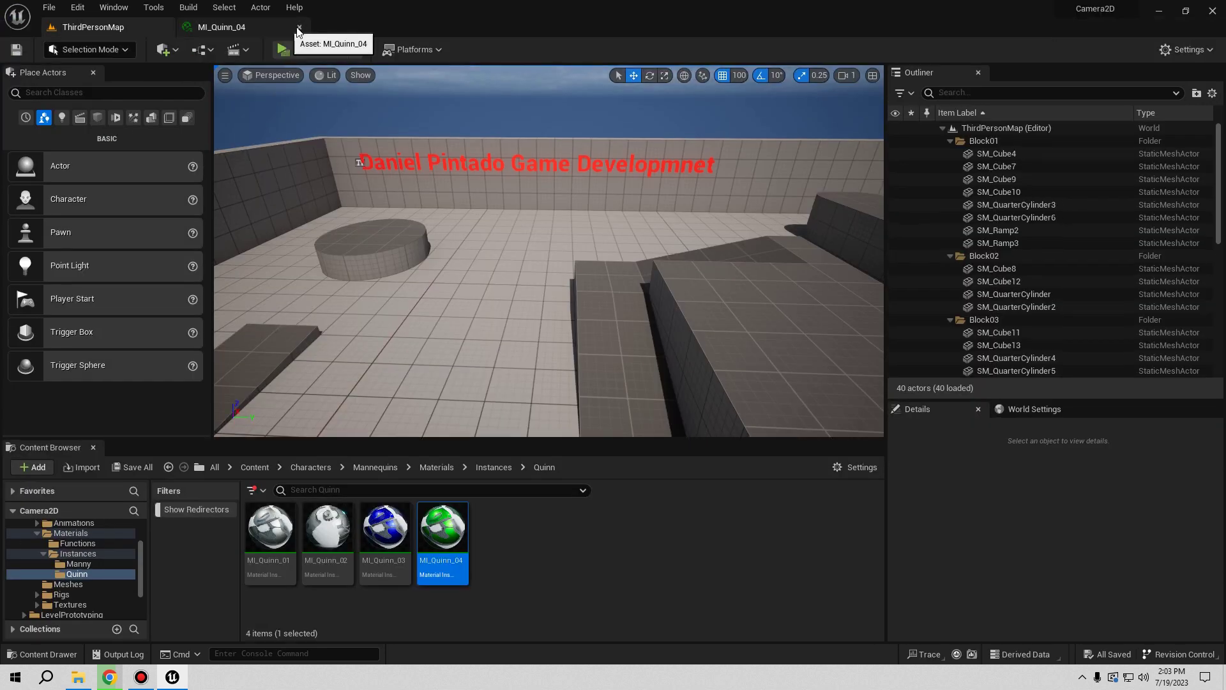
left_click(300, 28)
left_click(169, 467)
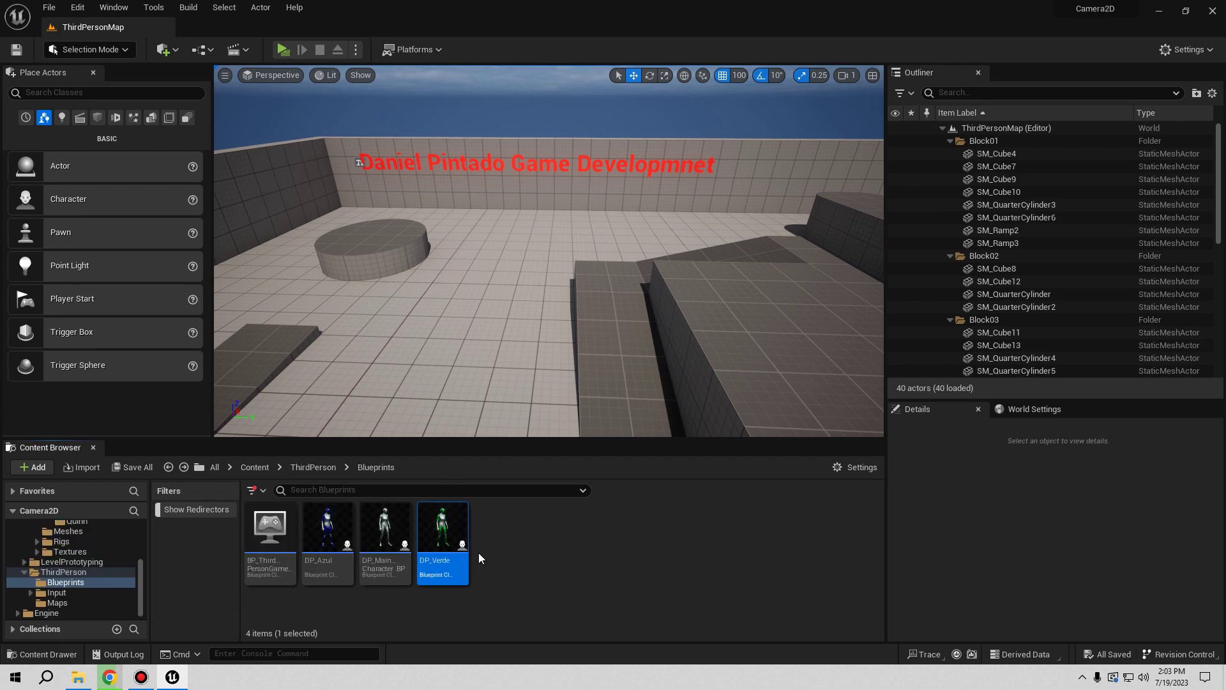
Step: Place DP_Verde on the cylinder platform and turn it around its vertical axis
right_click_drag(434, 310, 429, 478)
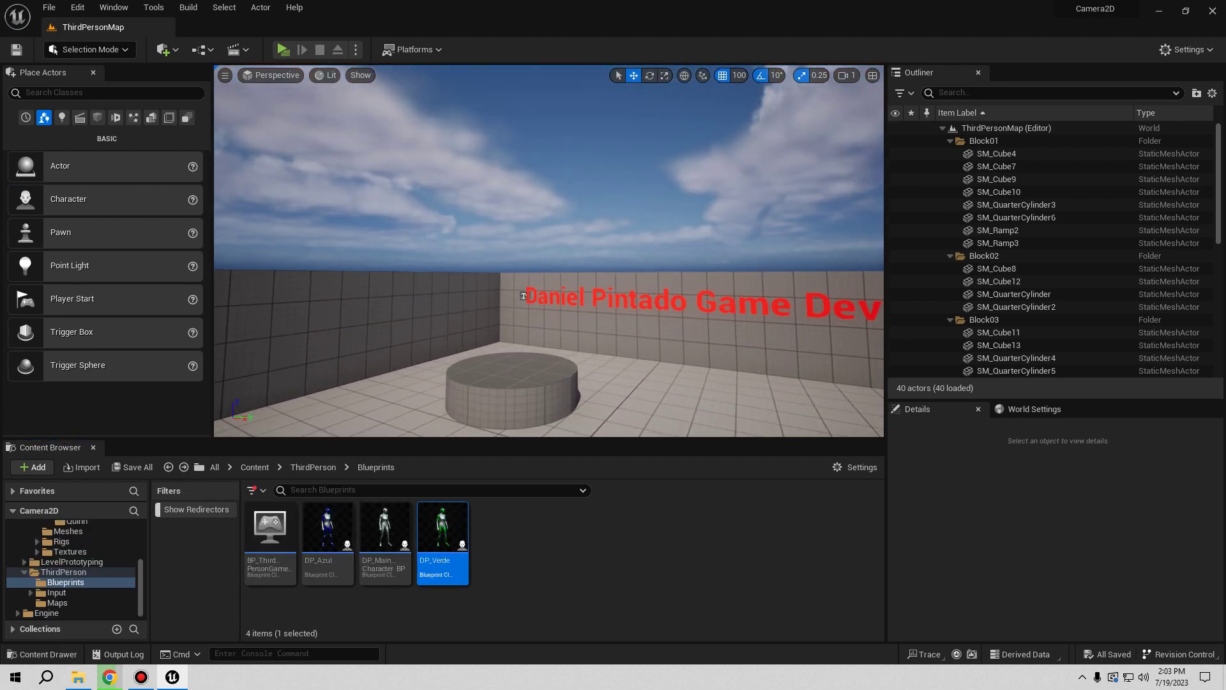
mouse_move(443, 534)
left_mouse_down()
mouse_move(516, 323)
mouse_move(533, 329)
left_mouse_up()
left_click(650, 76)
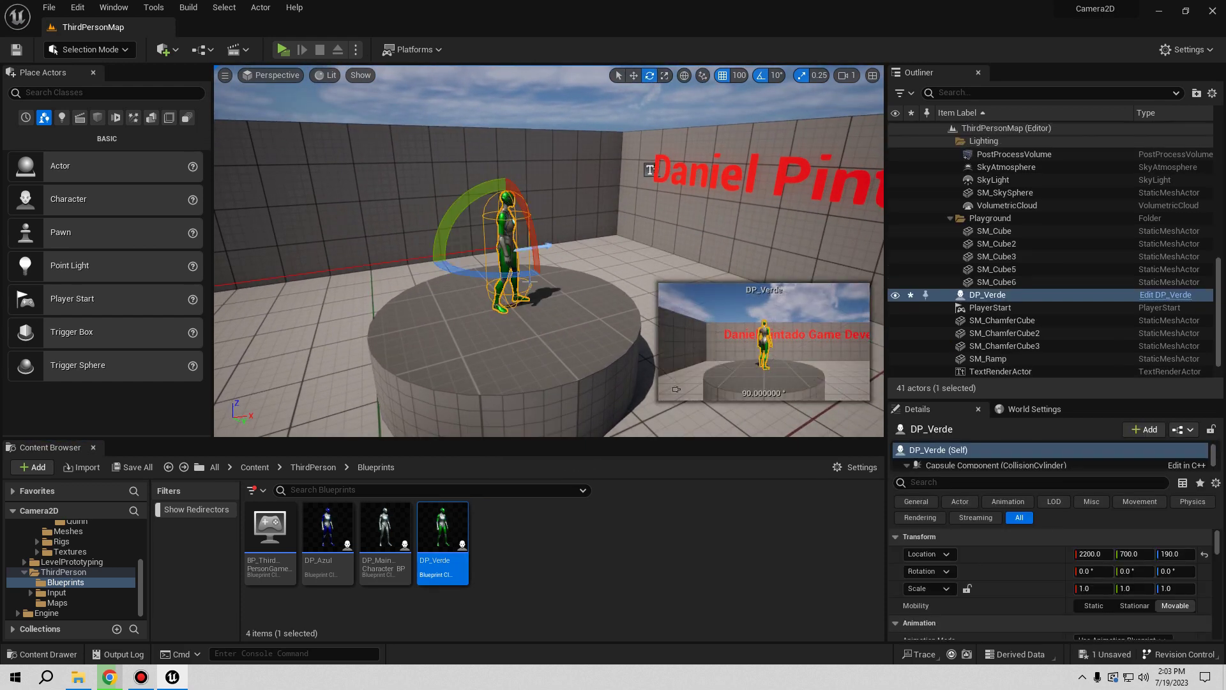
left_click_drag(460, 267, 445, 290)
Step: Place DP_Azul on the raised back-wall platform, rotated to about -140 degrees
right_click_drag(677, 389, 676, 389)
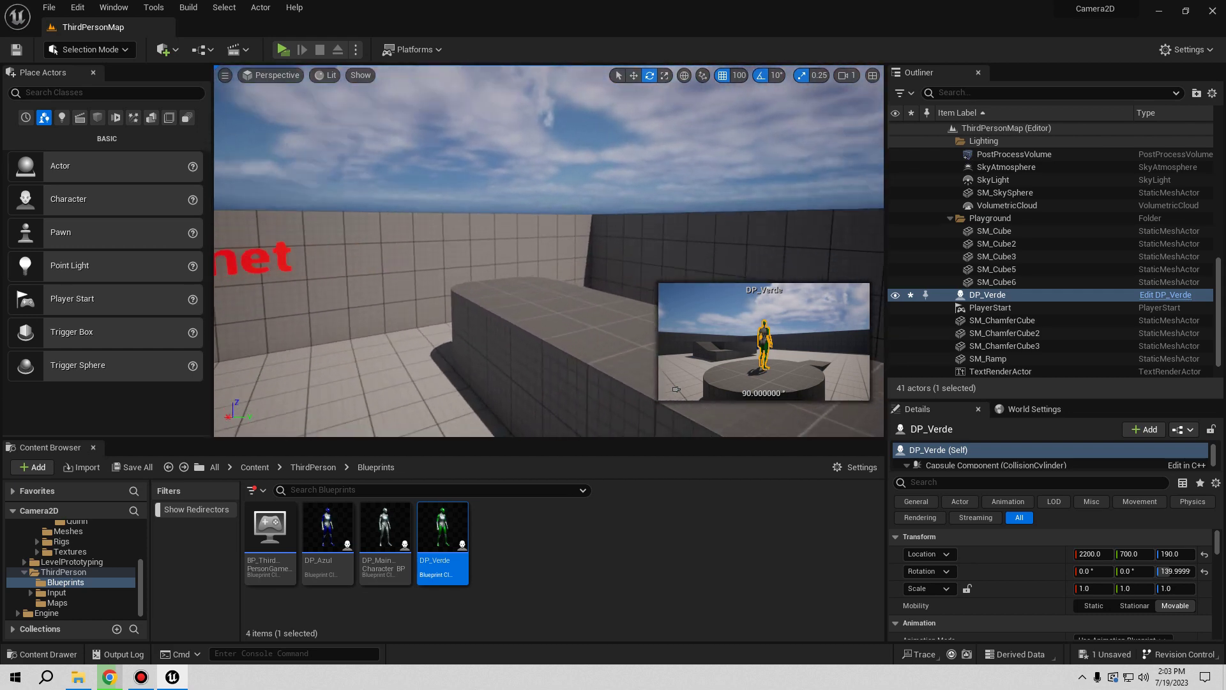
mouse_move(328, 536)
left_mouse_down()
mouse_move(513, 285)
mouse_move(522, 182)
left_mouse_up()
left_click(649, 76)
left_click_drag(492, 243, 562, 242)
right_click_drag(549, 255, 549, 255)
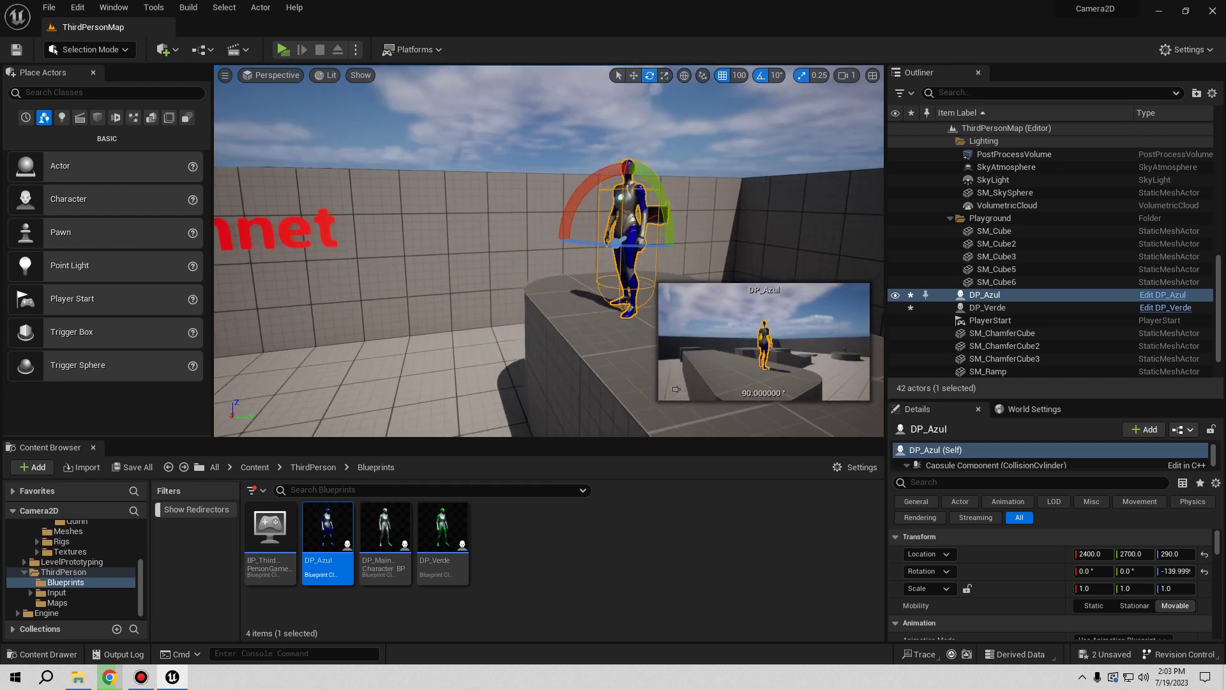
right_click_drag(319, 260, 319, 260)
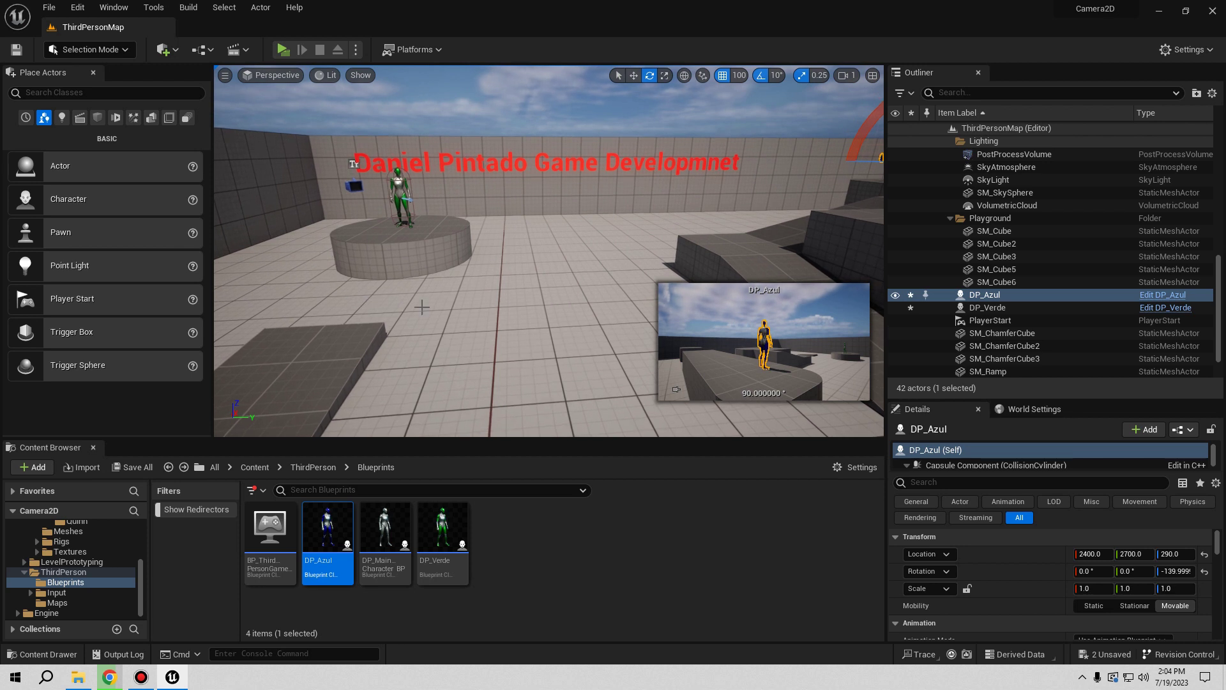
Step: Search placeable actors for 'trig' and drop a Trigger Box on the floor slab
left_click(72, 91)
type("tri")
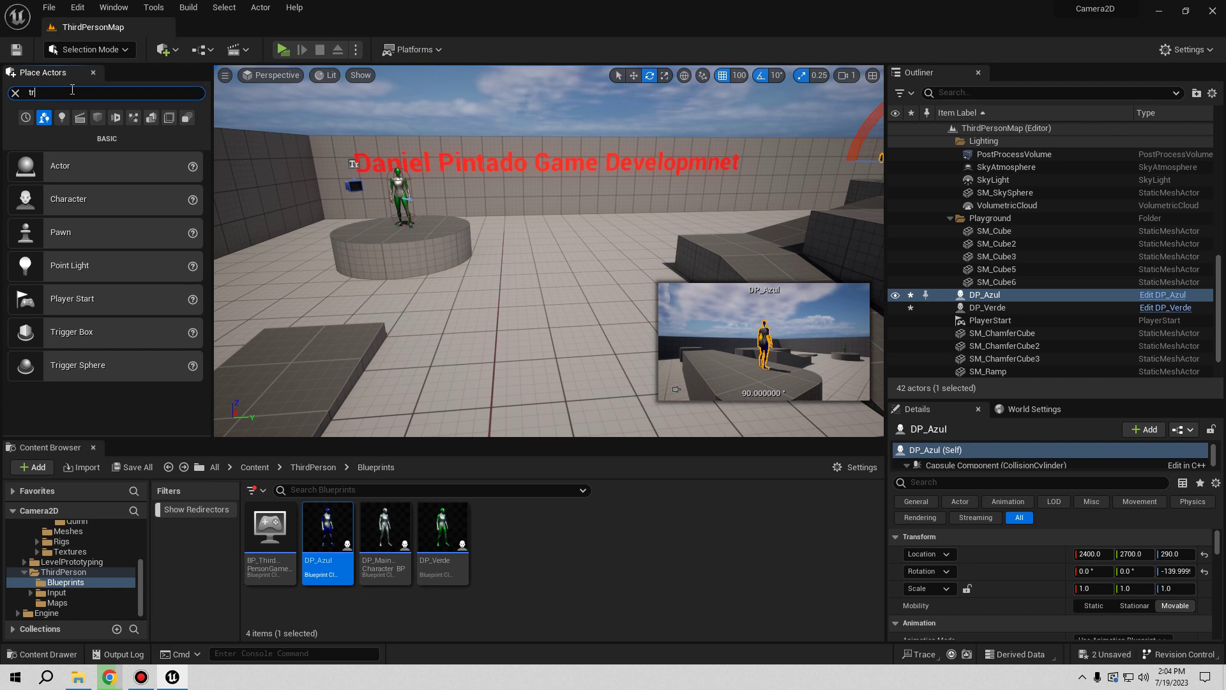
type("gger")
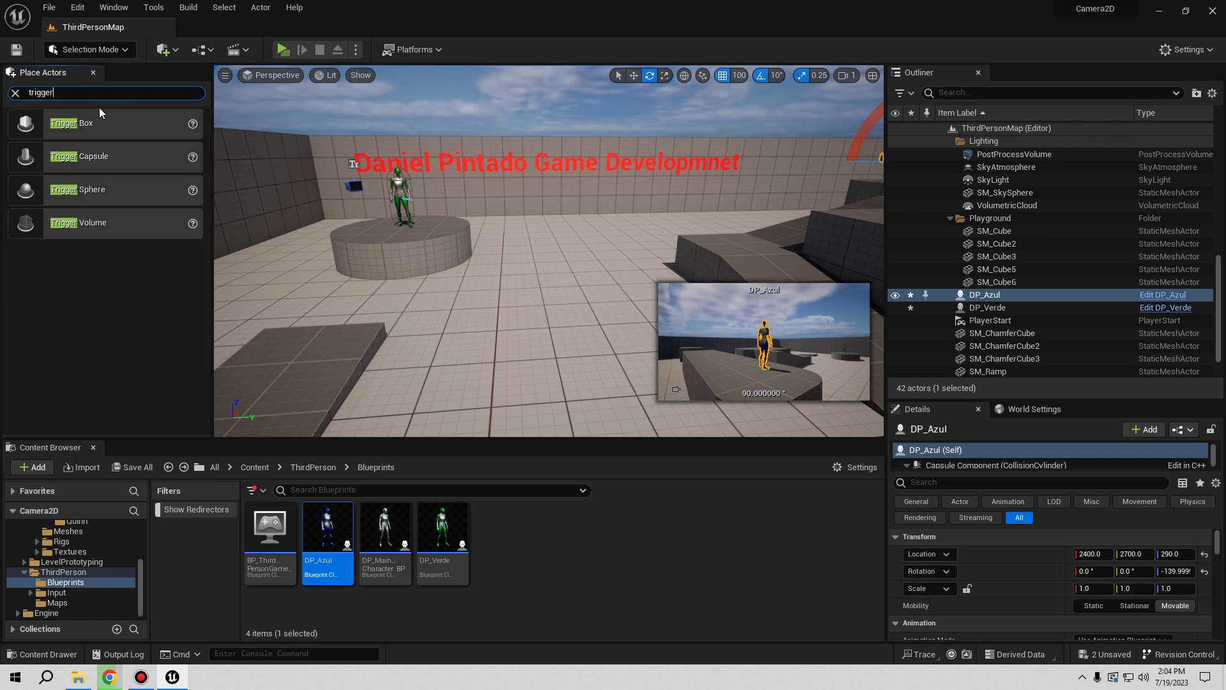
left_click_drag(89, 124, 307, 351)
key("f")
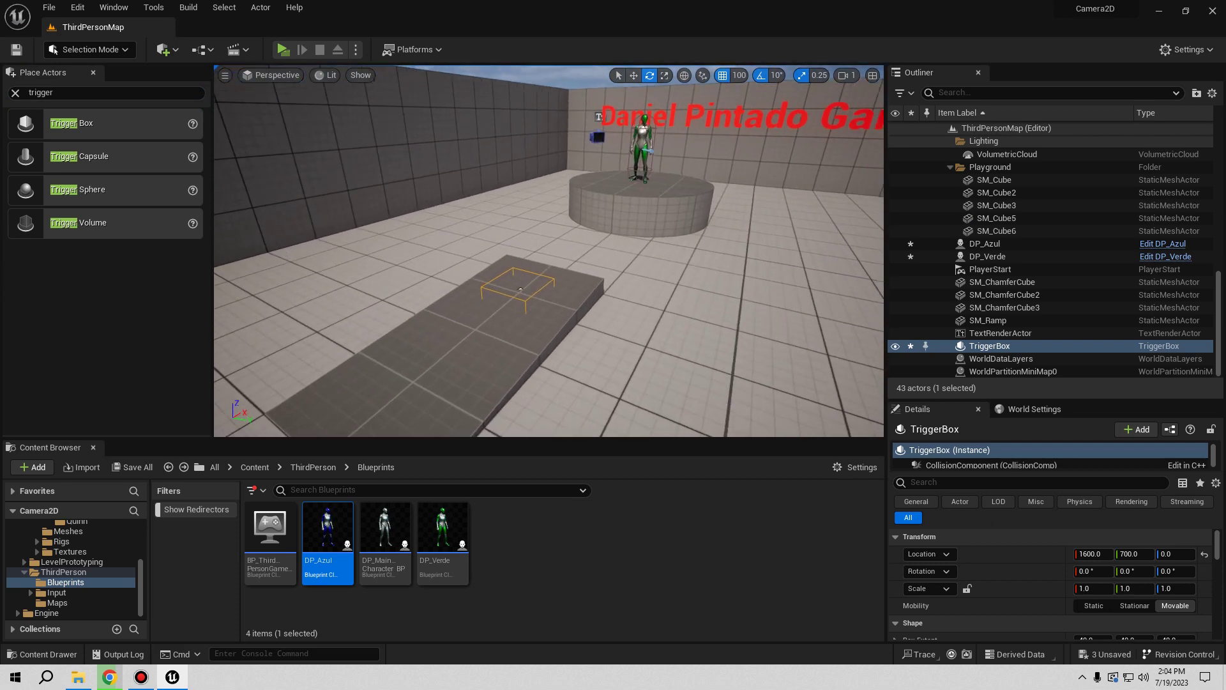
left_click_drag(524, 292, 556, 256)
Step: Set grid snapping to 1 unit and position the trigger box at height 59
left_click(635, 76)
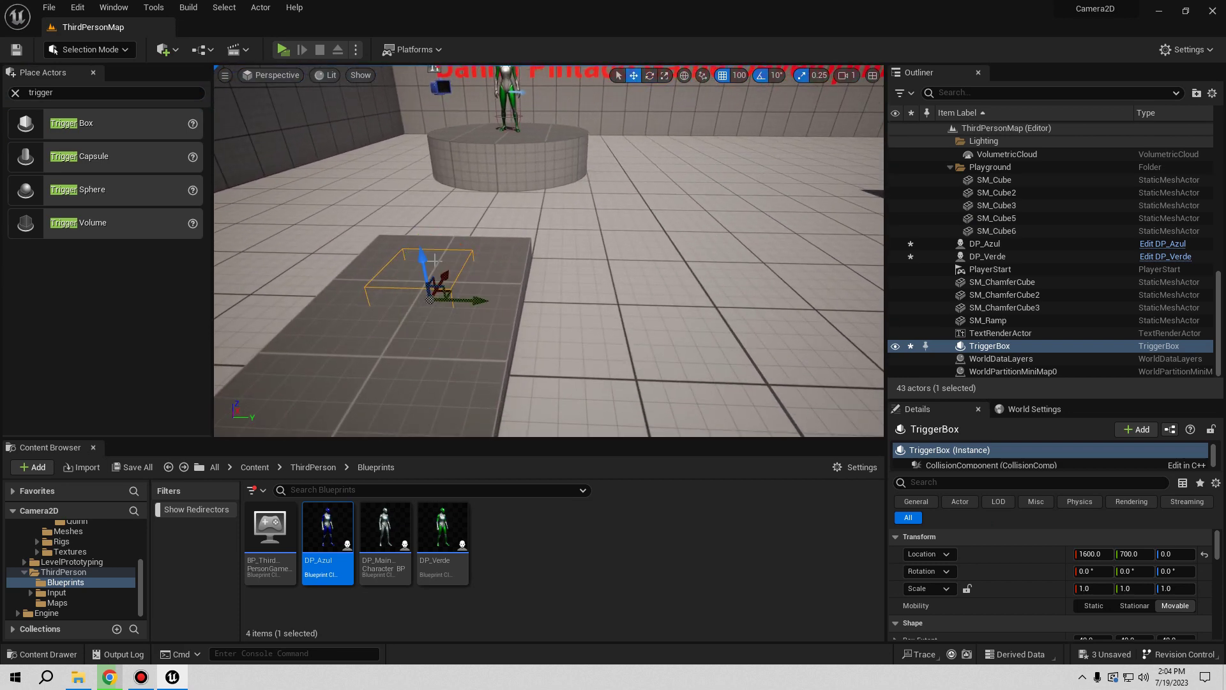
left_click_drag(416, 232, 412, 205)
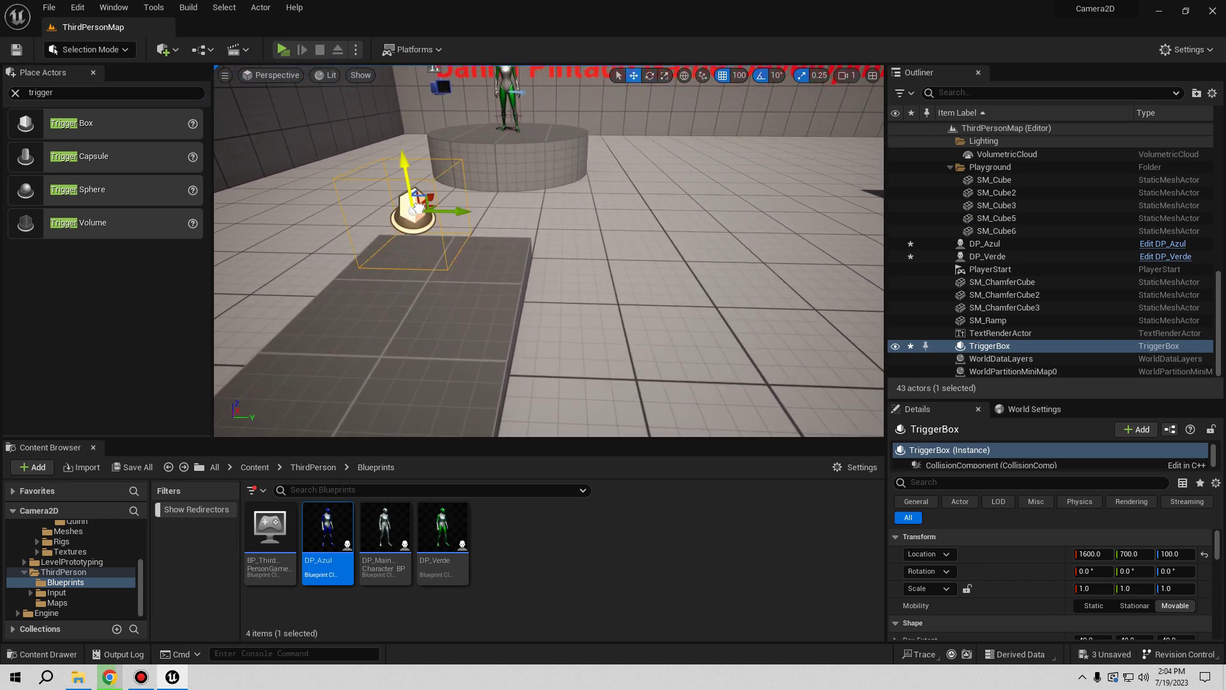
left_click(739, 76)
left_click(758, 109)
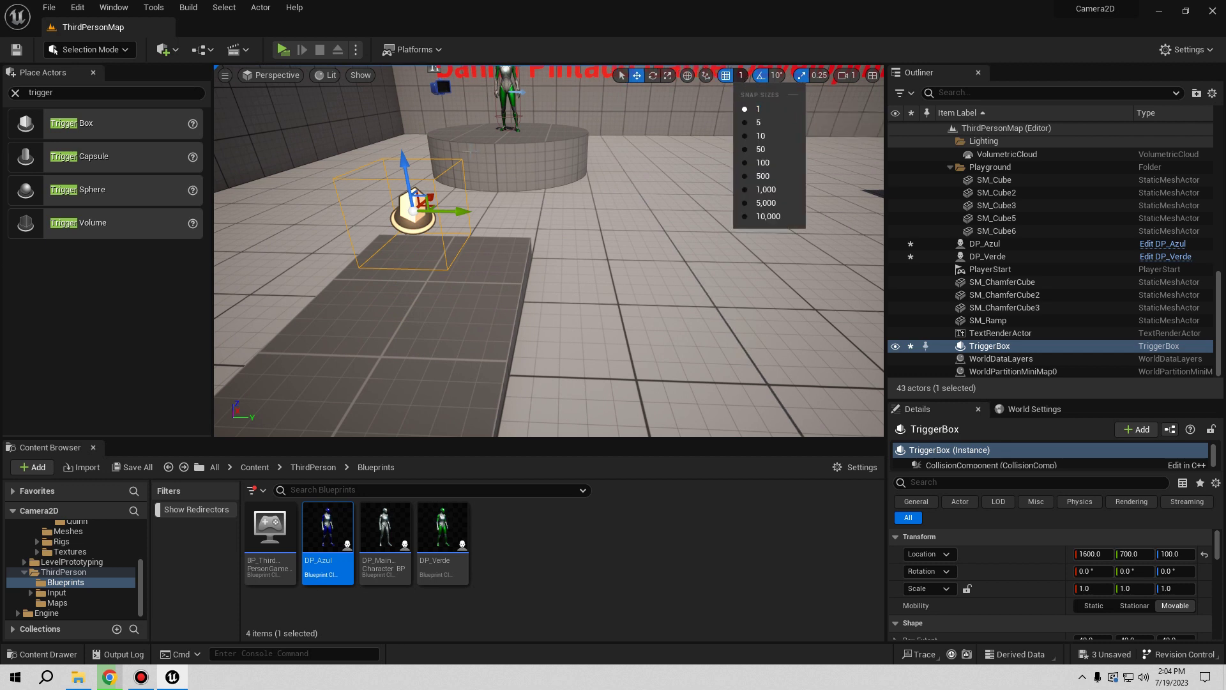
left_click_drag(402, 165, 407, 205)
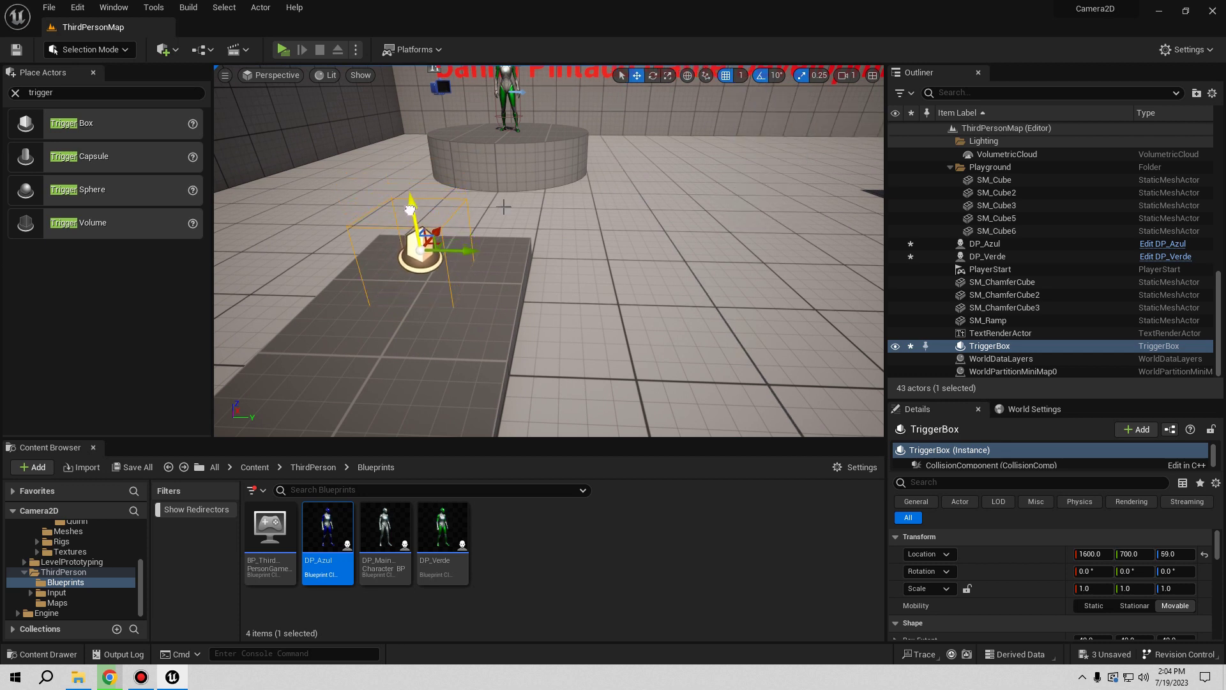
Step: Scale the trigger box wider so it covers the dark floor patch
left_click(668, 75)
left_click_drag(471, 251, 524, 250)
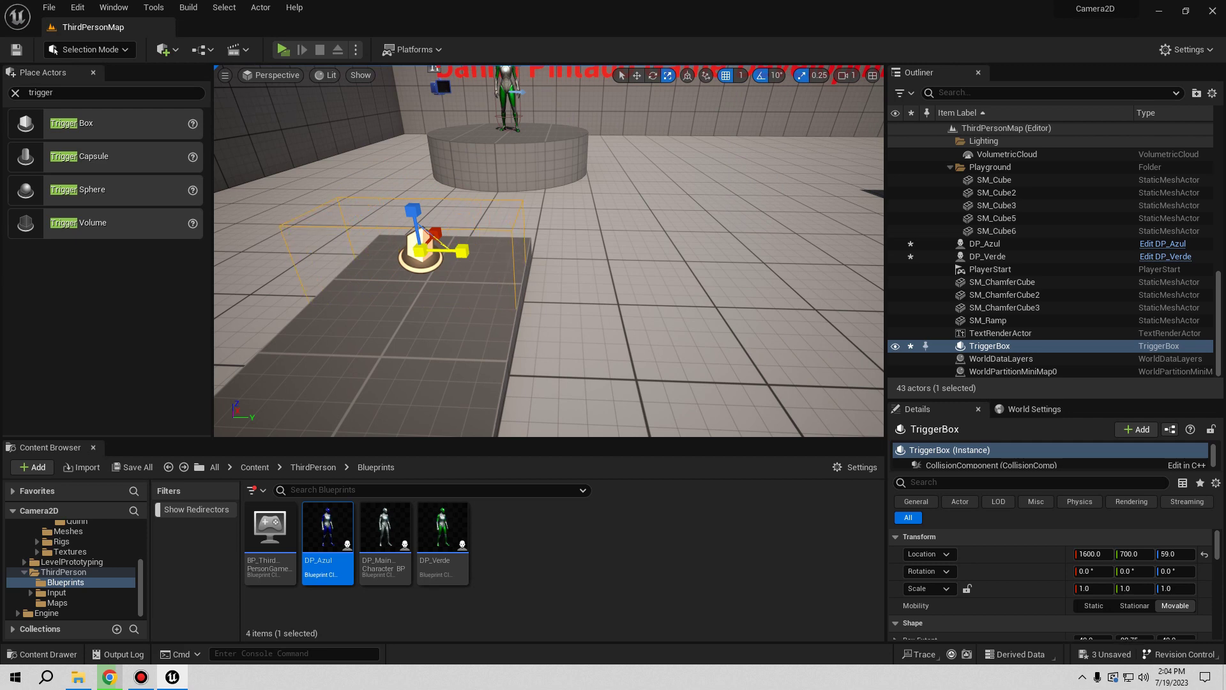
right_click_drag(524, 250, 535, 210)
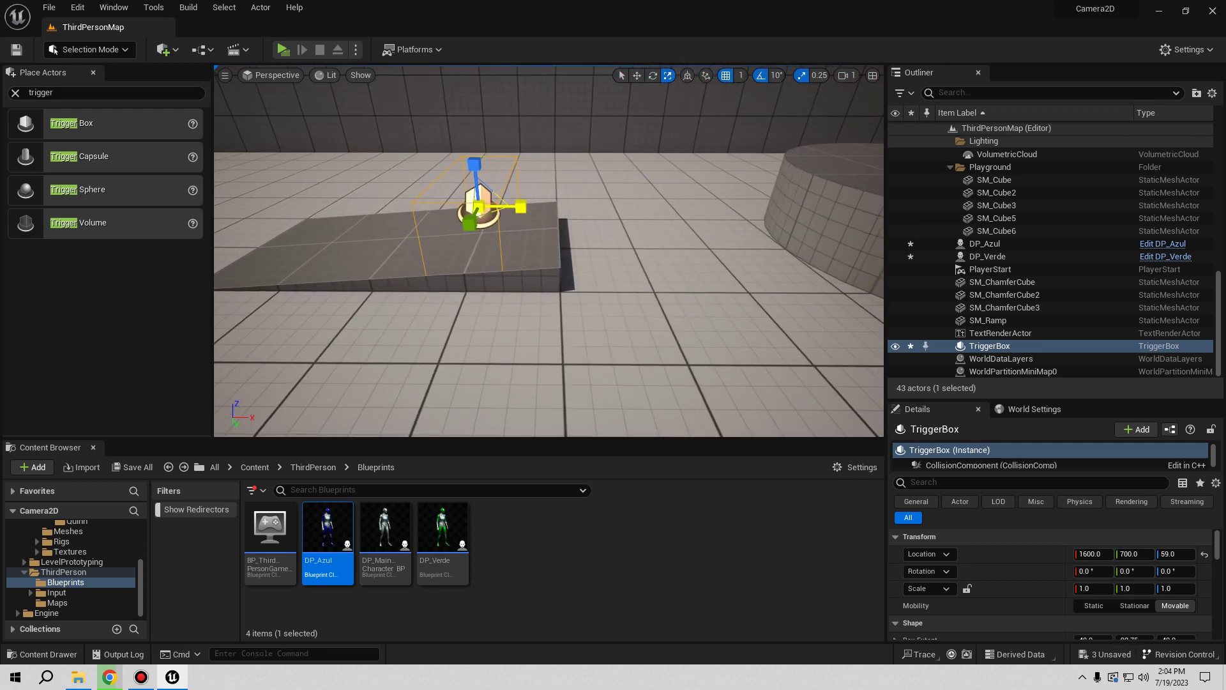
right_click_drag(535, 210, 611, 300)
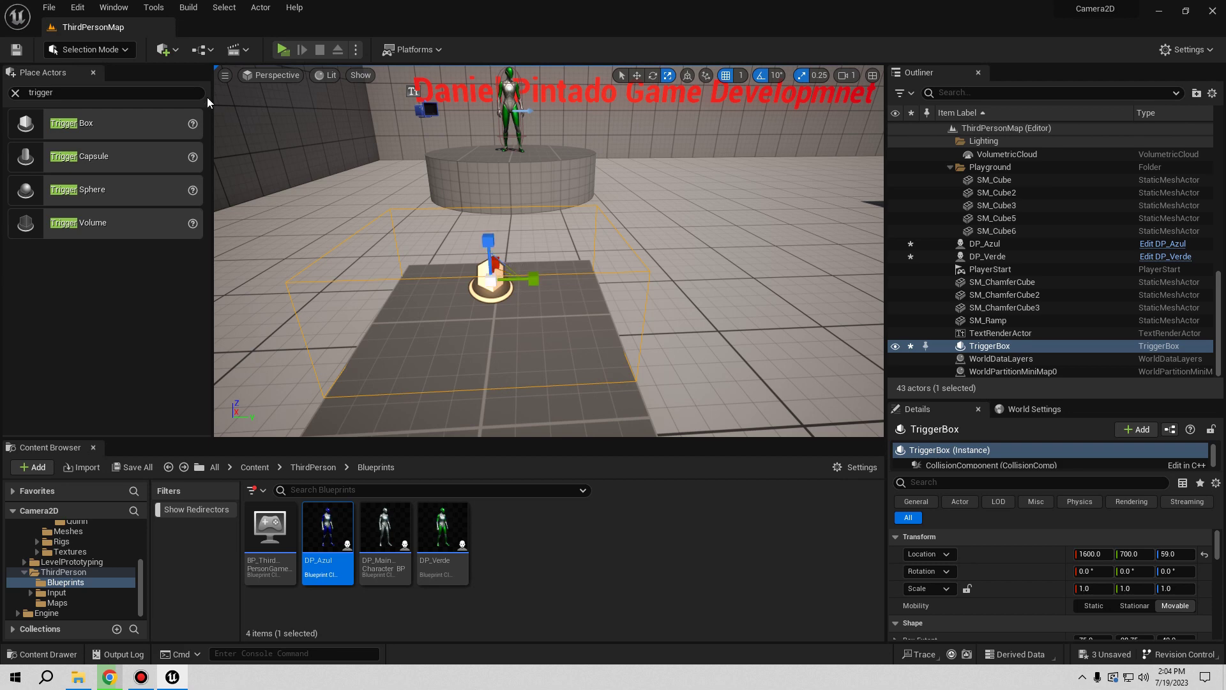
left_click(193, 54)
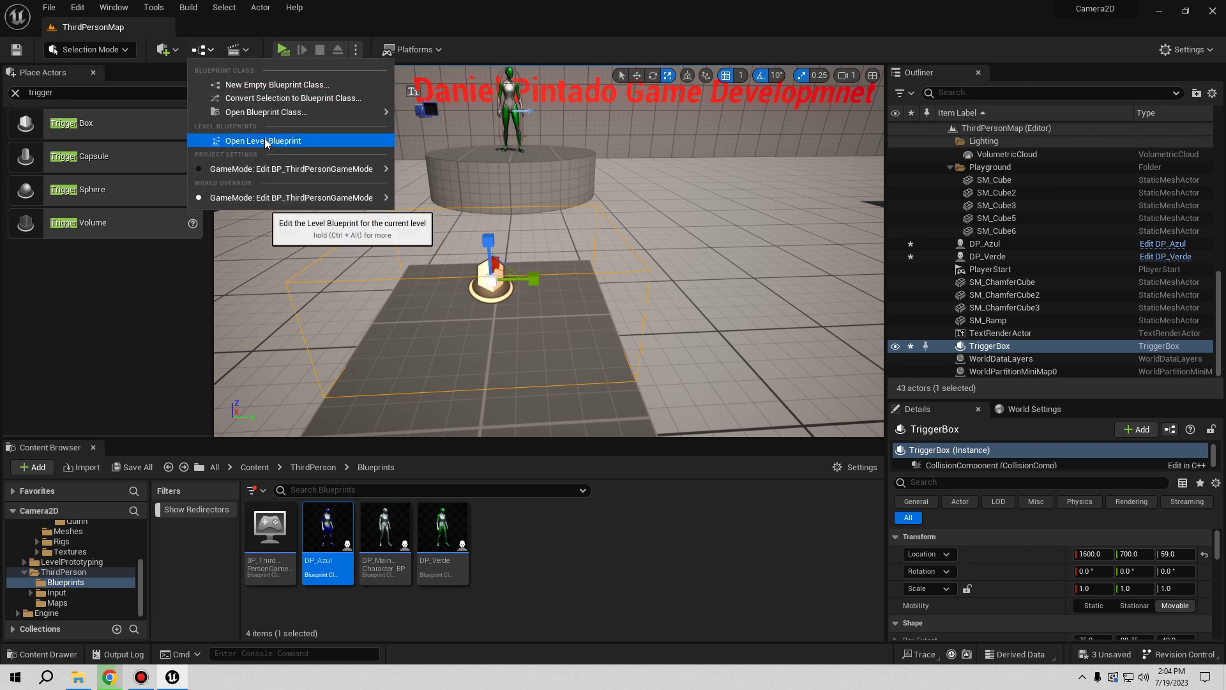
Step: In the Level Blueprint, add an On Actor Begin Overlap event for the TriggerBox
left_click(285, 144)
right_click_drag(486, 365, 571, 347)
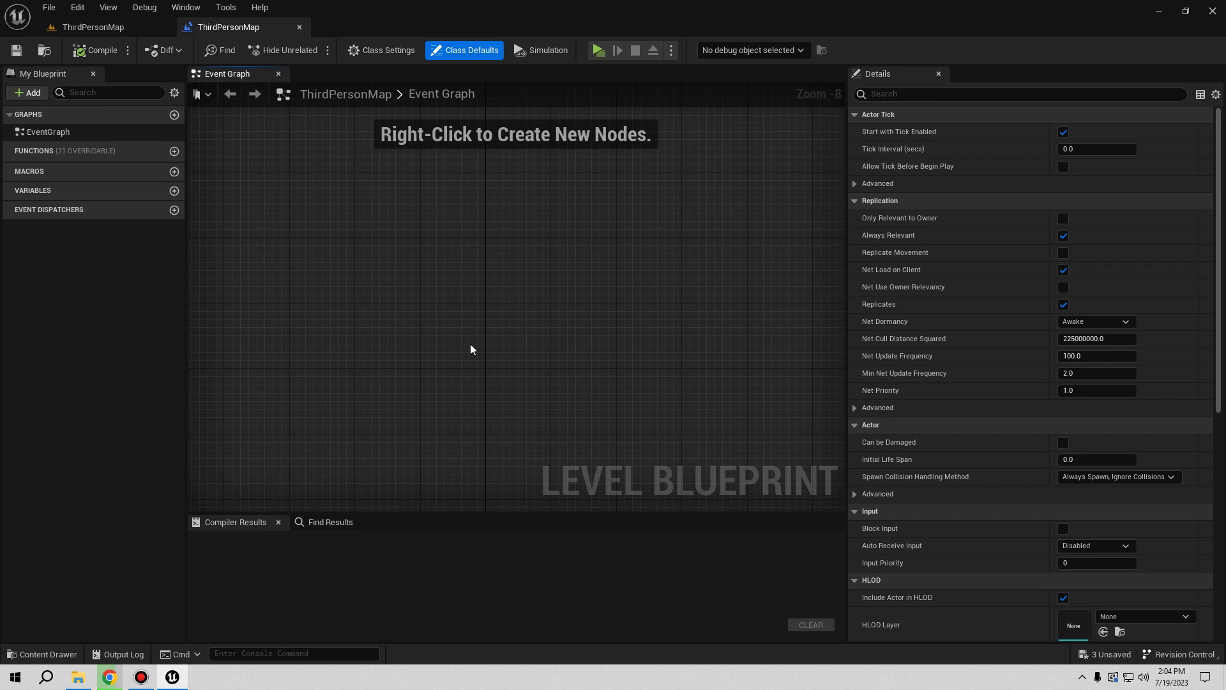
right_click(436, 340)
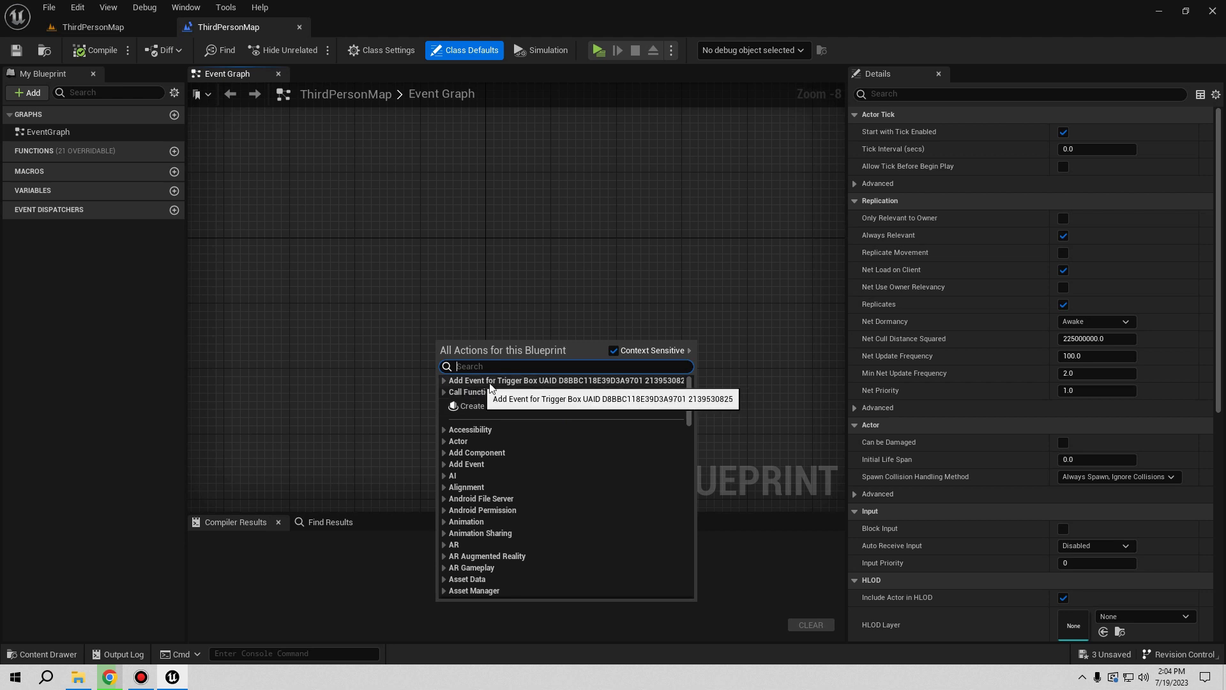
left_click(442, 381)
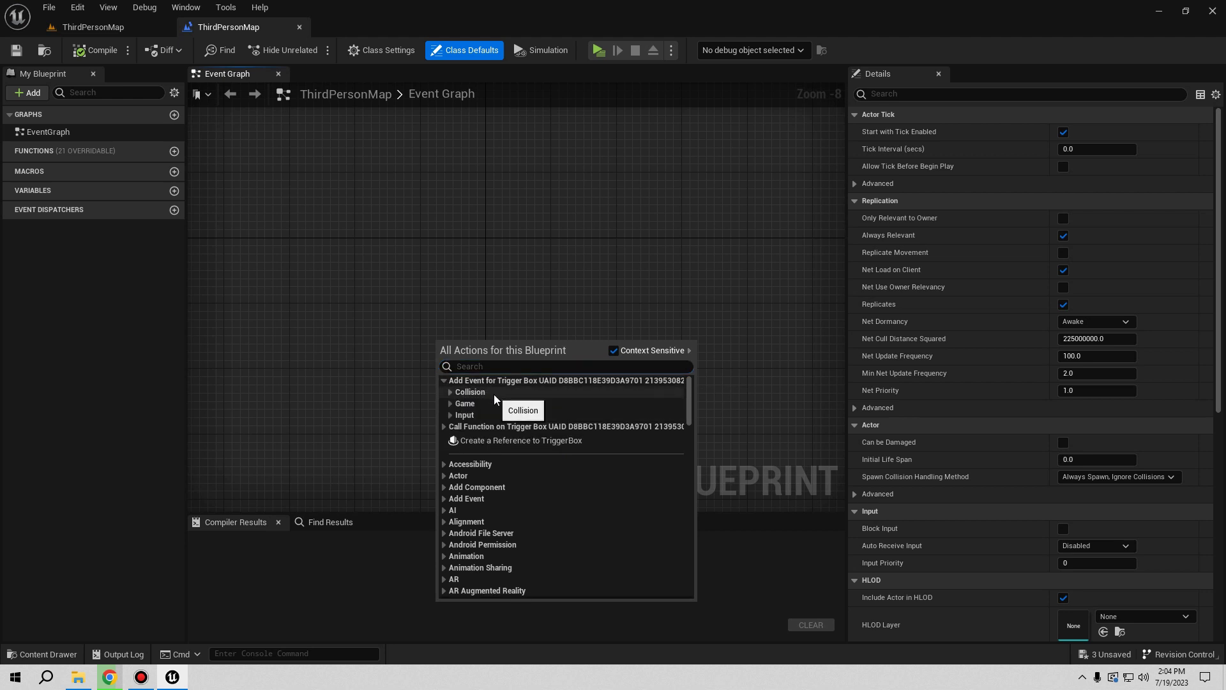
left_click(450, 392)
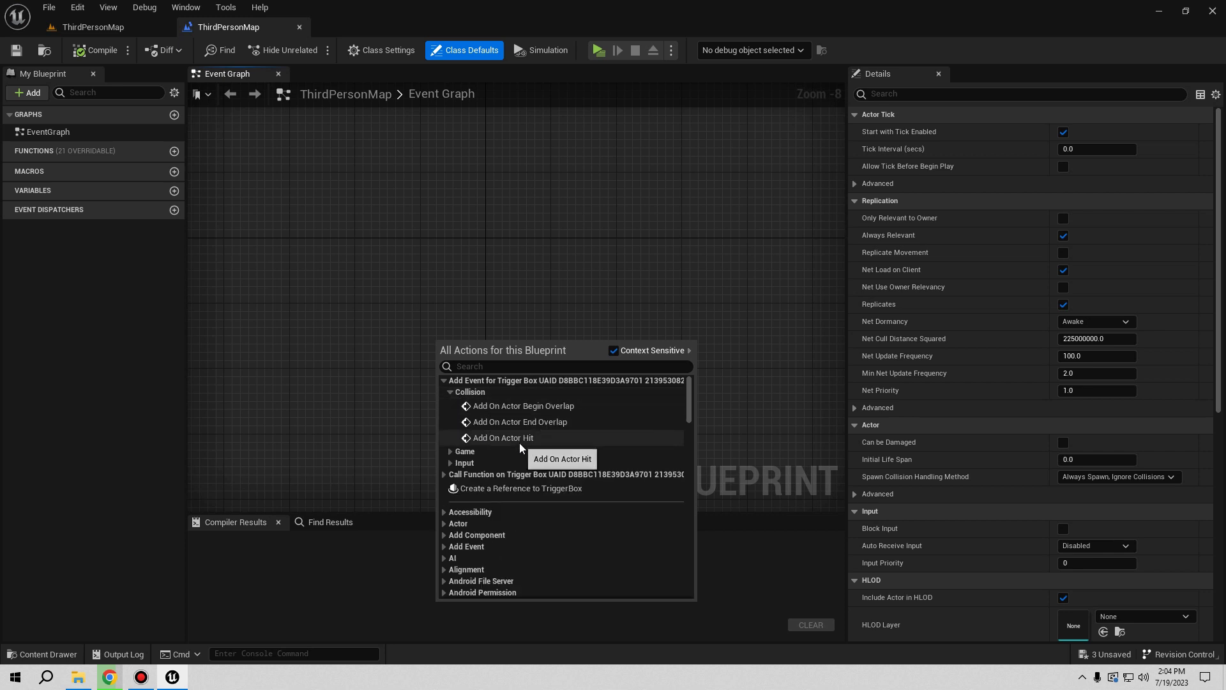
left_click(526, 407)
Step: Reposition the Begin Overlap node and start a connection from its Other Actor pin
scroll(467, 348, "up", 5)
scroll(465, 369, "up", 3)
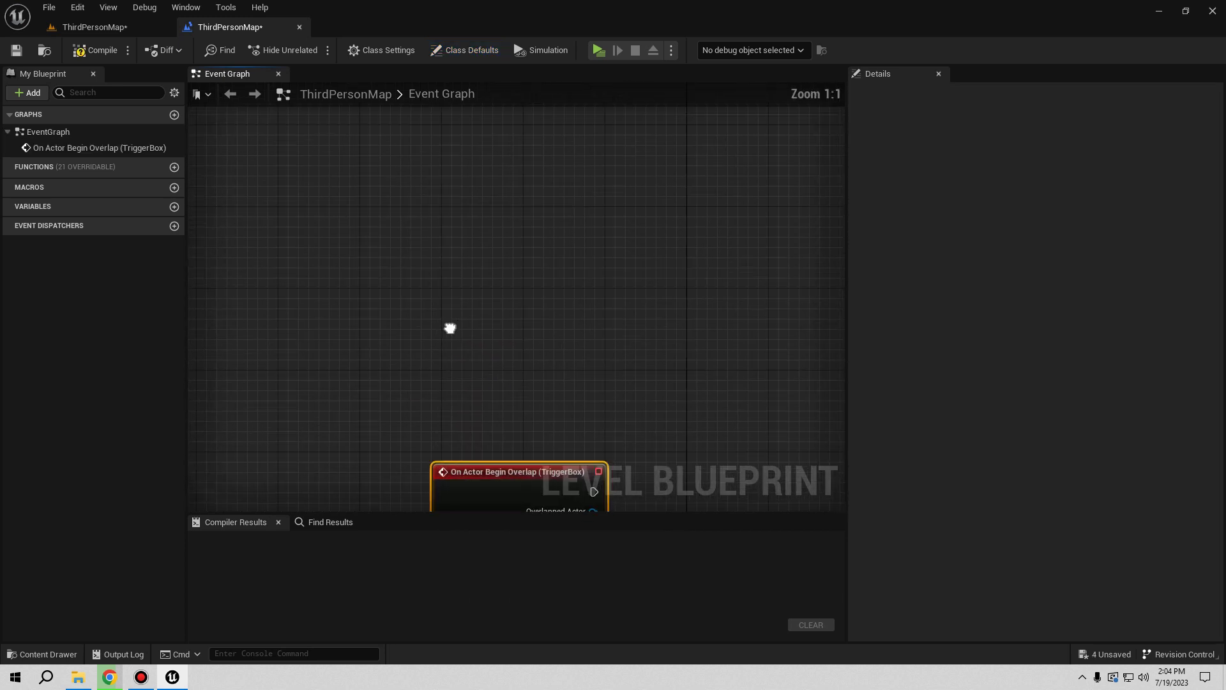
right_click_drag(449, 328, 407, 204)
left_click_drag(448, 309, 397, 237)
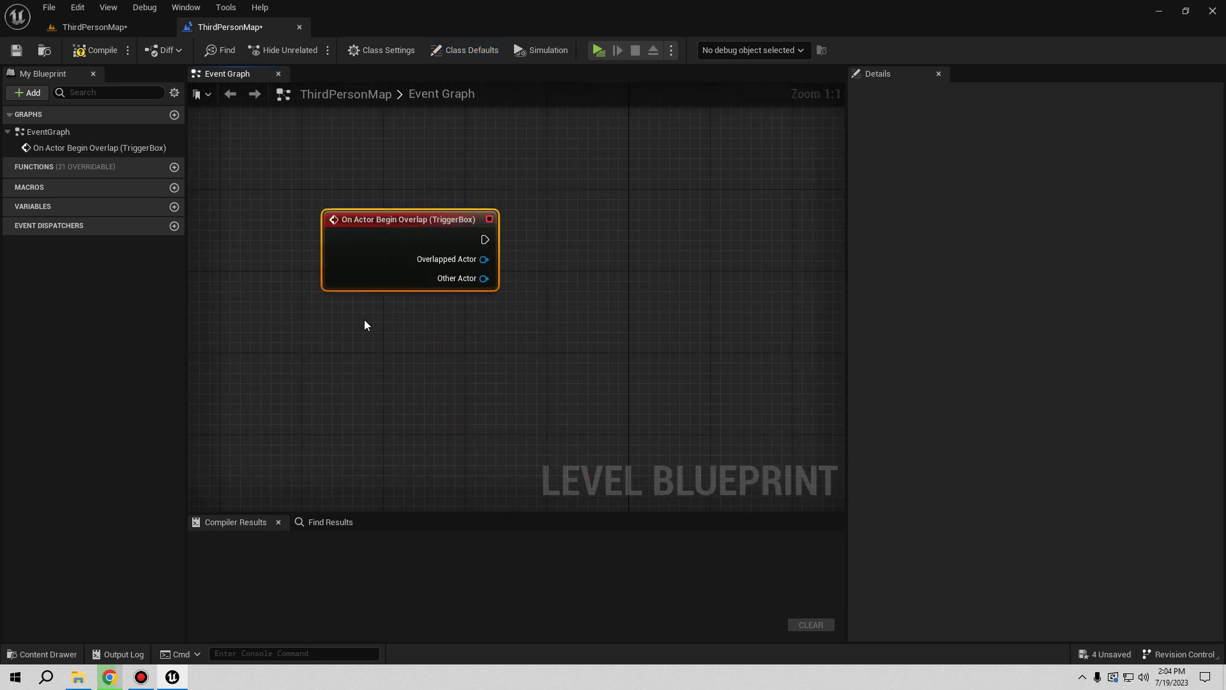
right_click_drag(504, 245, 481, 297)
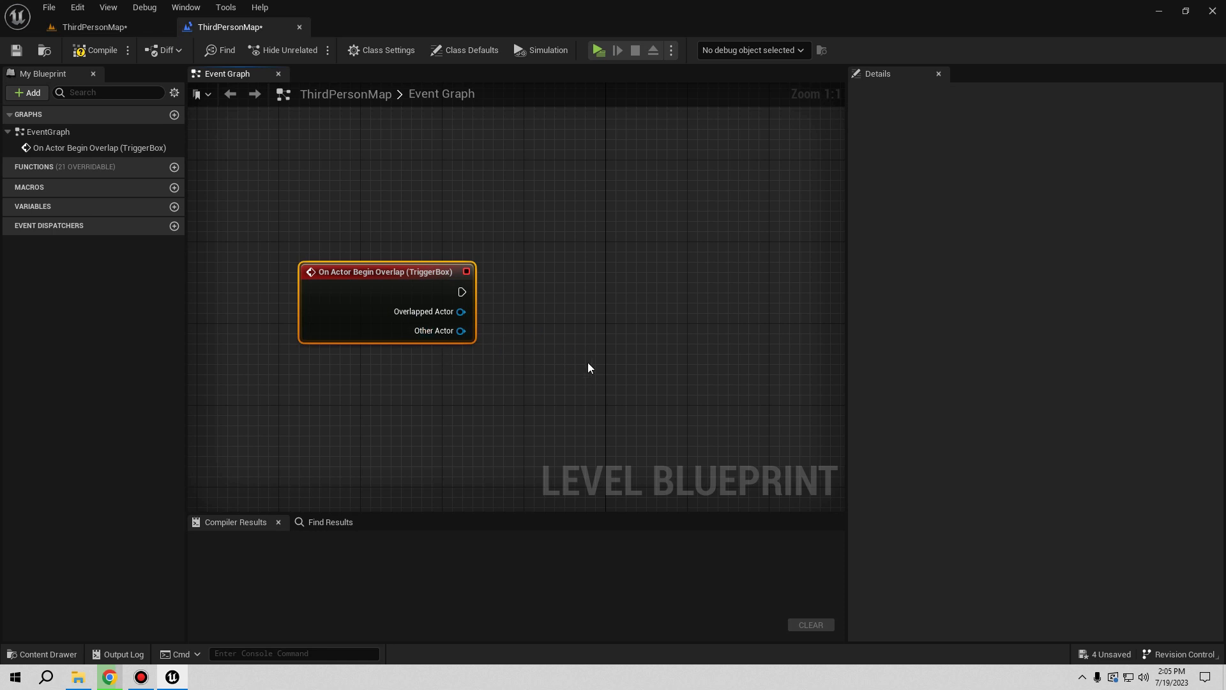
left_click_drag(461, 331, 521, 317)
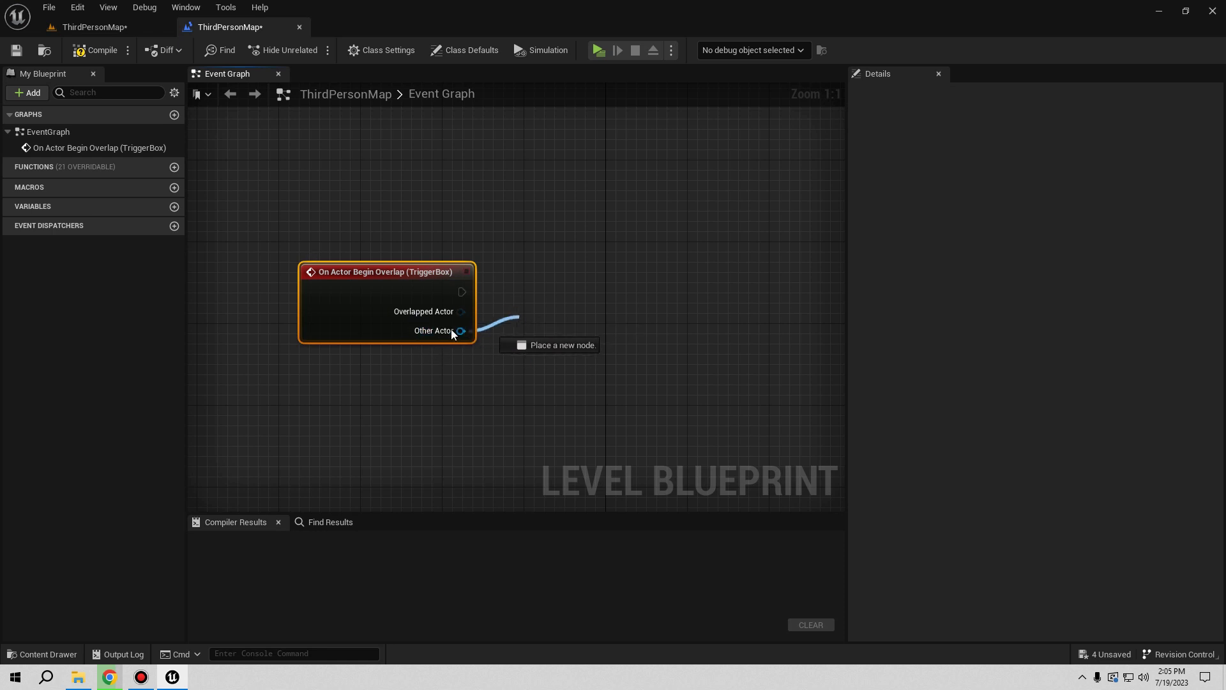
Step: Add a Cast To DP_MainCharacter_BP node fed by the overlap's Other Actor pin
left_click_drag(521, 318, 466, 332)
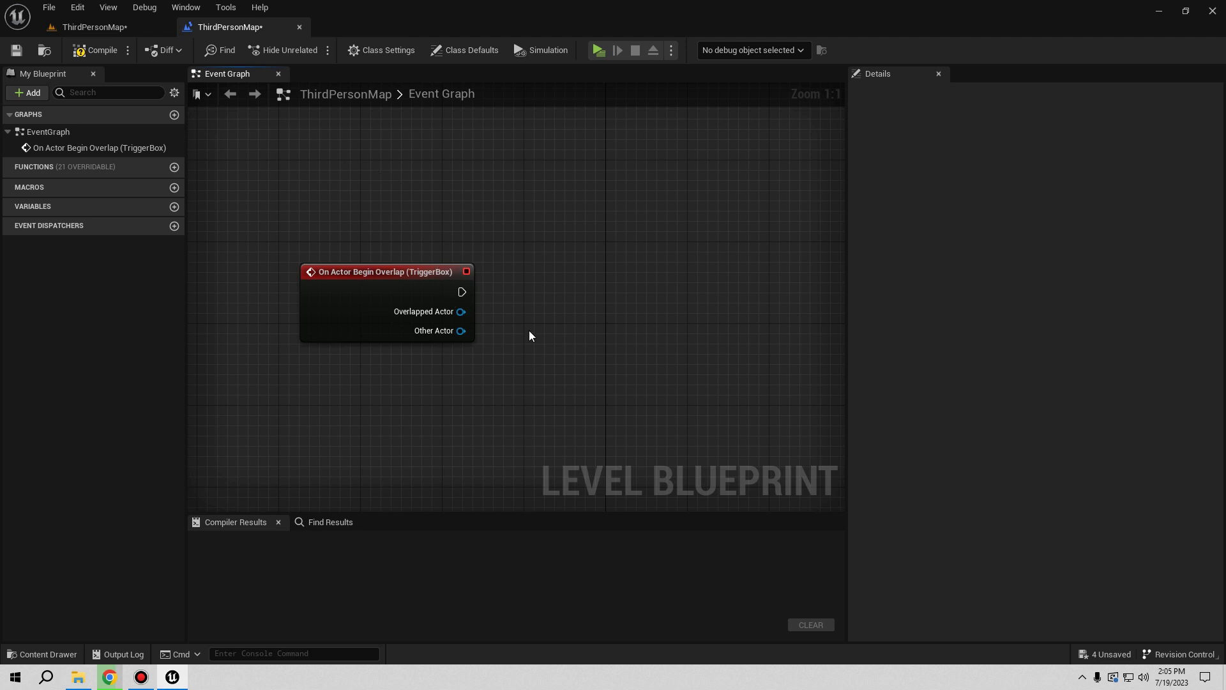
left_click_drag(461, 331, 554, 314)
type("cast to dp")
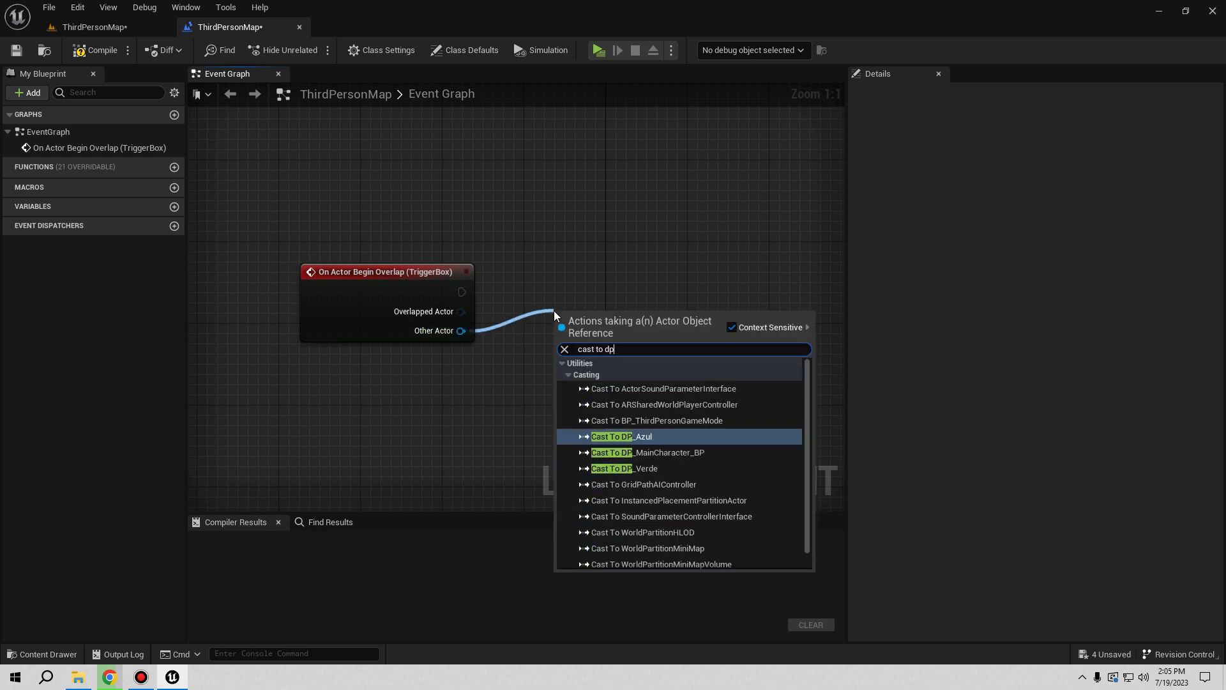
type(" main cha")
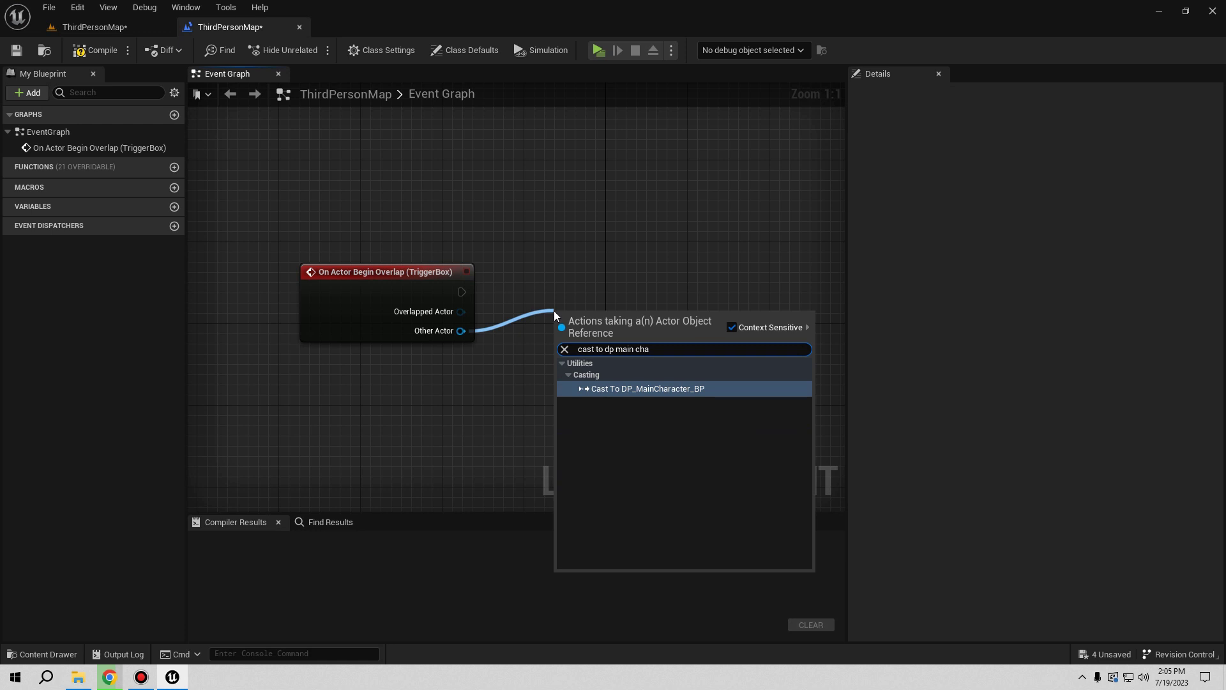
left_click(643, 388)
left_click_drag(615, 337, 575, 296)
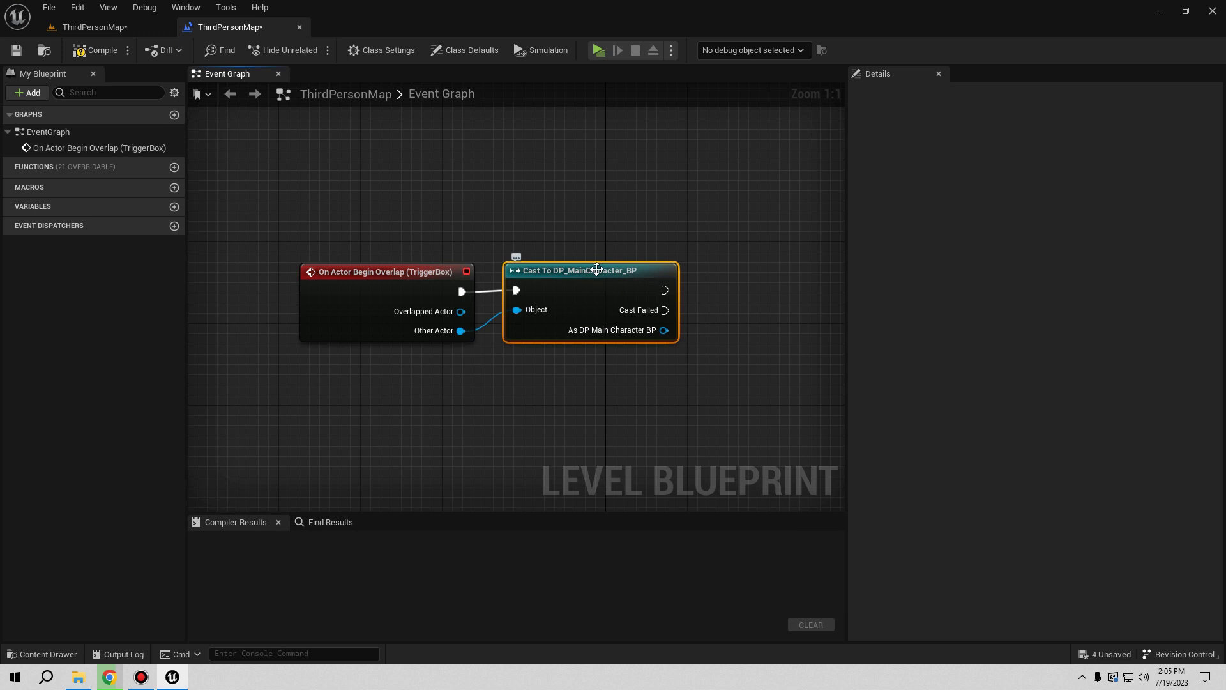
Step: Compile the level Blueprint
right_click_drag(590, 276, 430, 197)
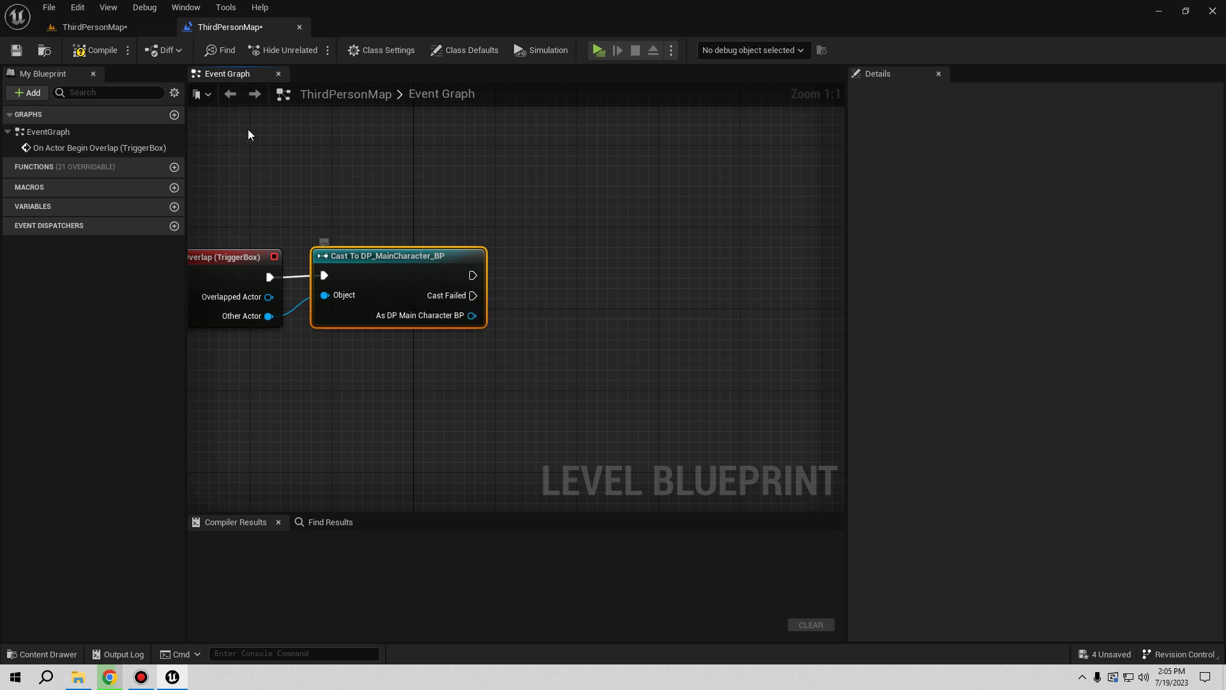
left_click(78, 55)
mouse_move(558, 368)
right_mouse_down()
mouse_move(539, 394)
mouse_move(546, 346)
mouse_move(561, 343)
right_mouse_up()
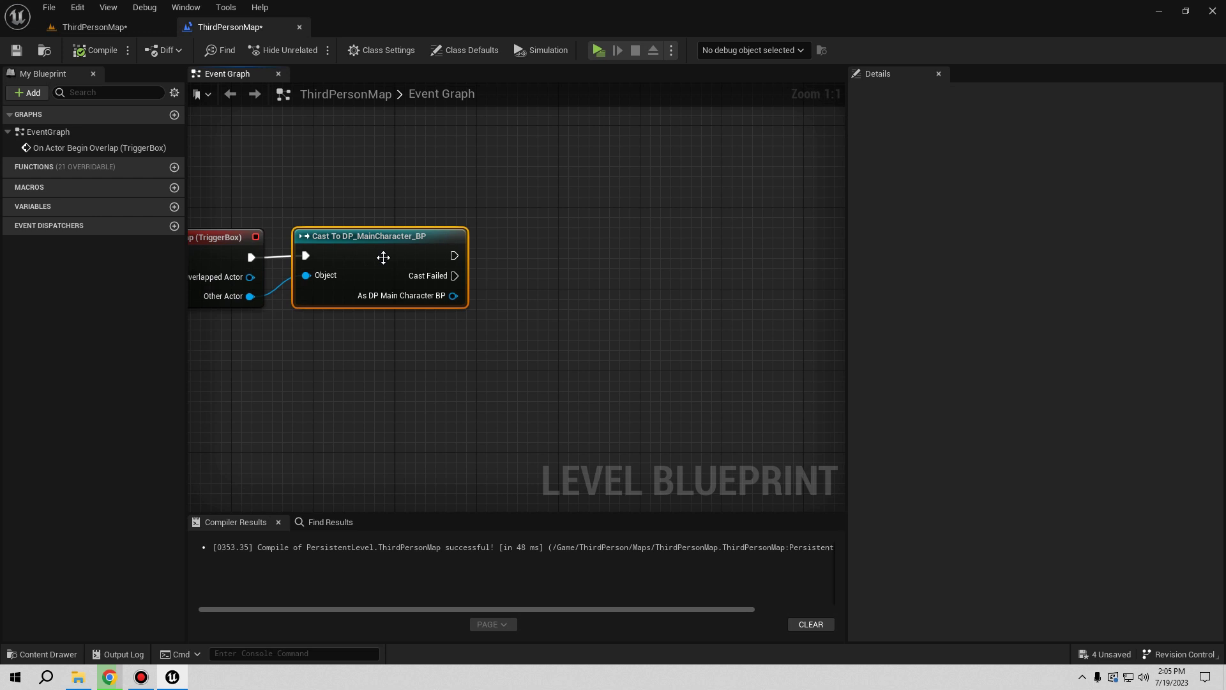
Step: Add Get Player Controller feeding a Possess node, wired after the successful cast
right_click(483, 343)
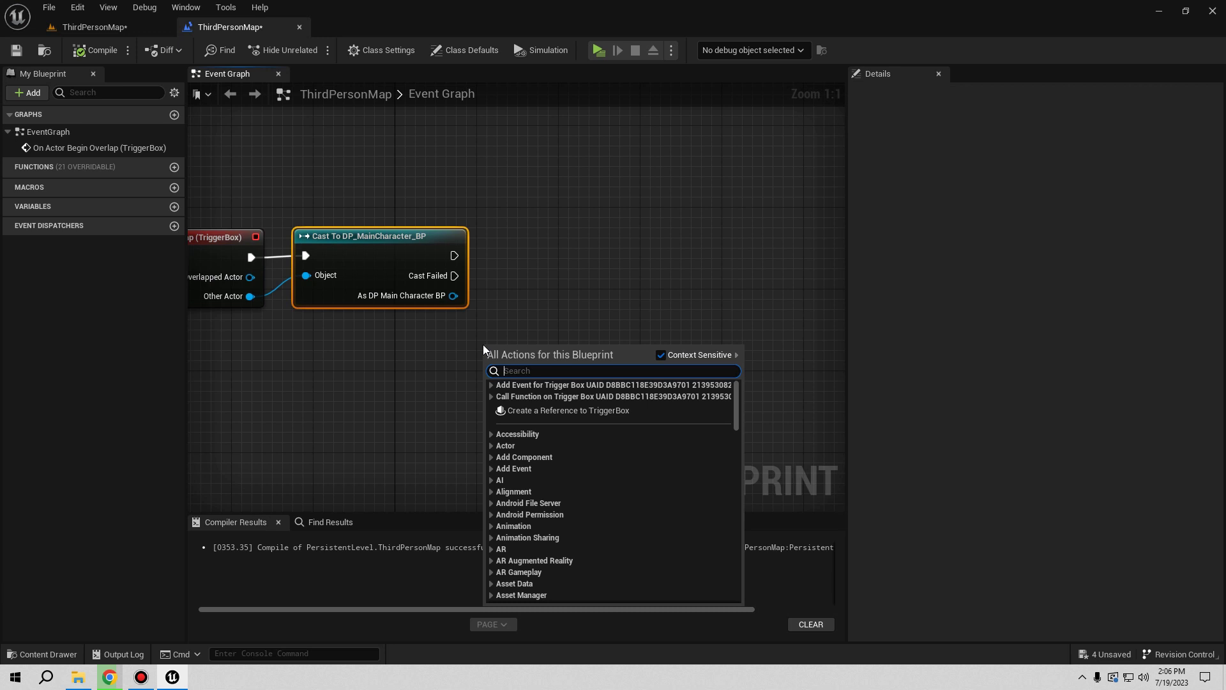
type("get player con")
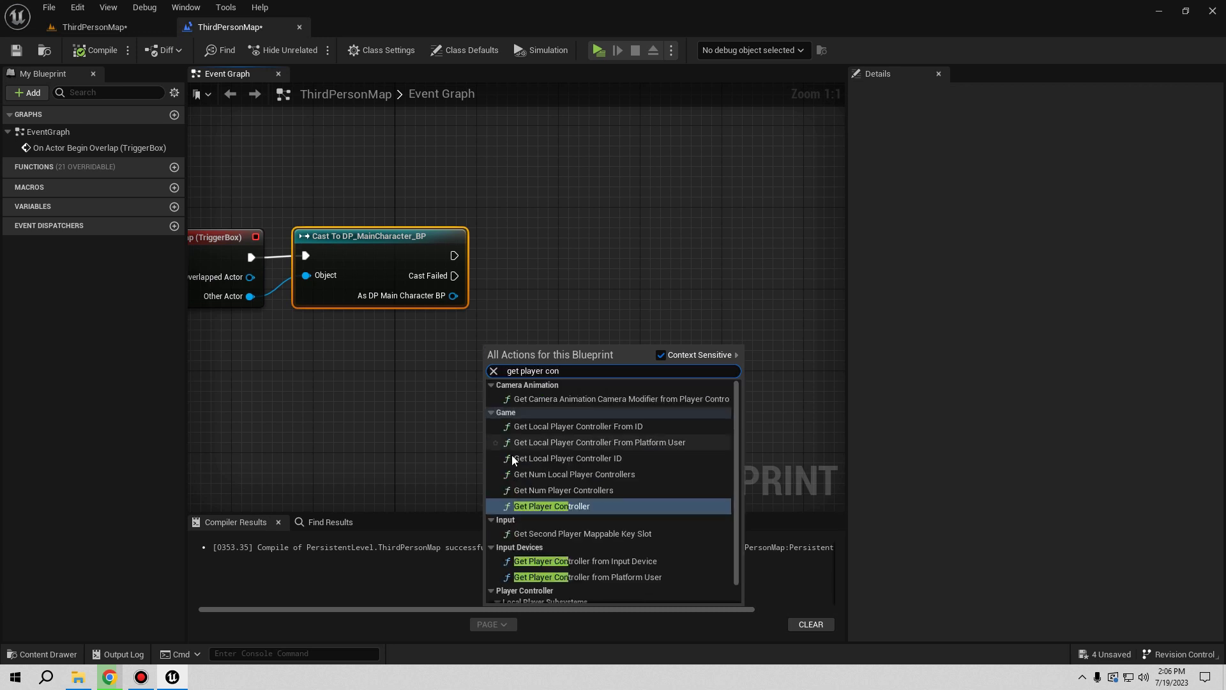
left_click(551, 506)
left_click_drag(548, 349, 395, 339)
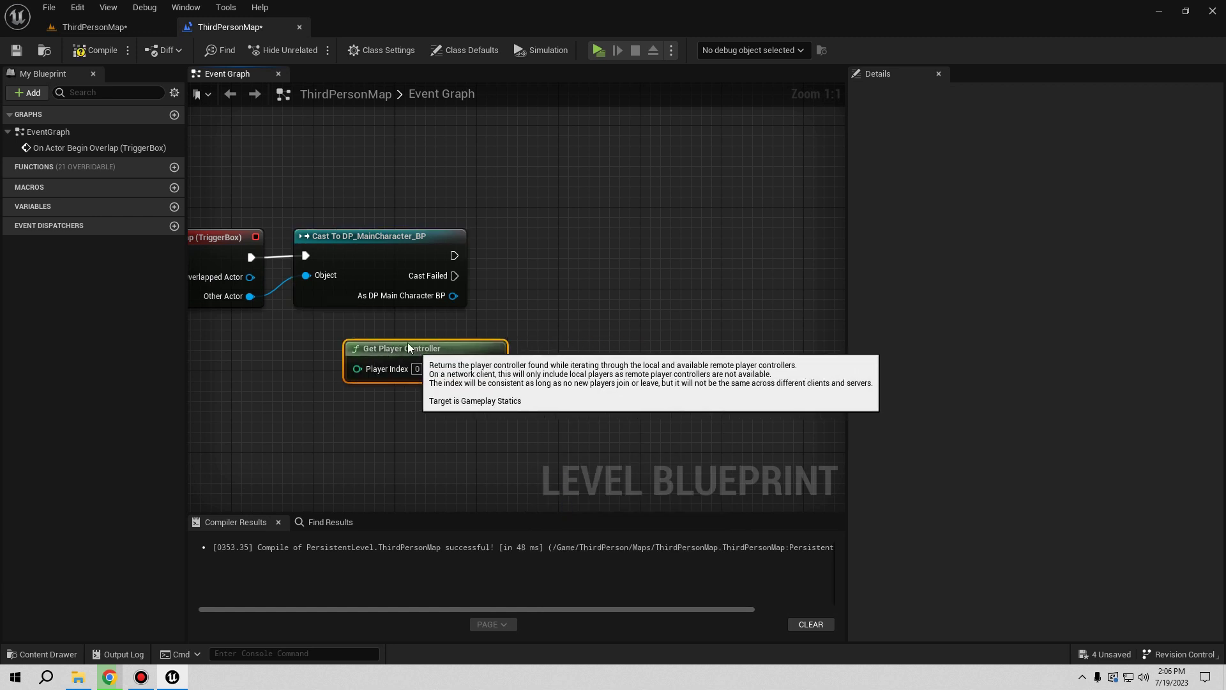
right_click_drag(480, 355, 466, 392)
left_click_drag(459, 393, 522, 342)
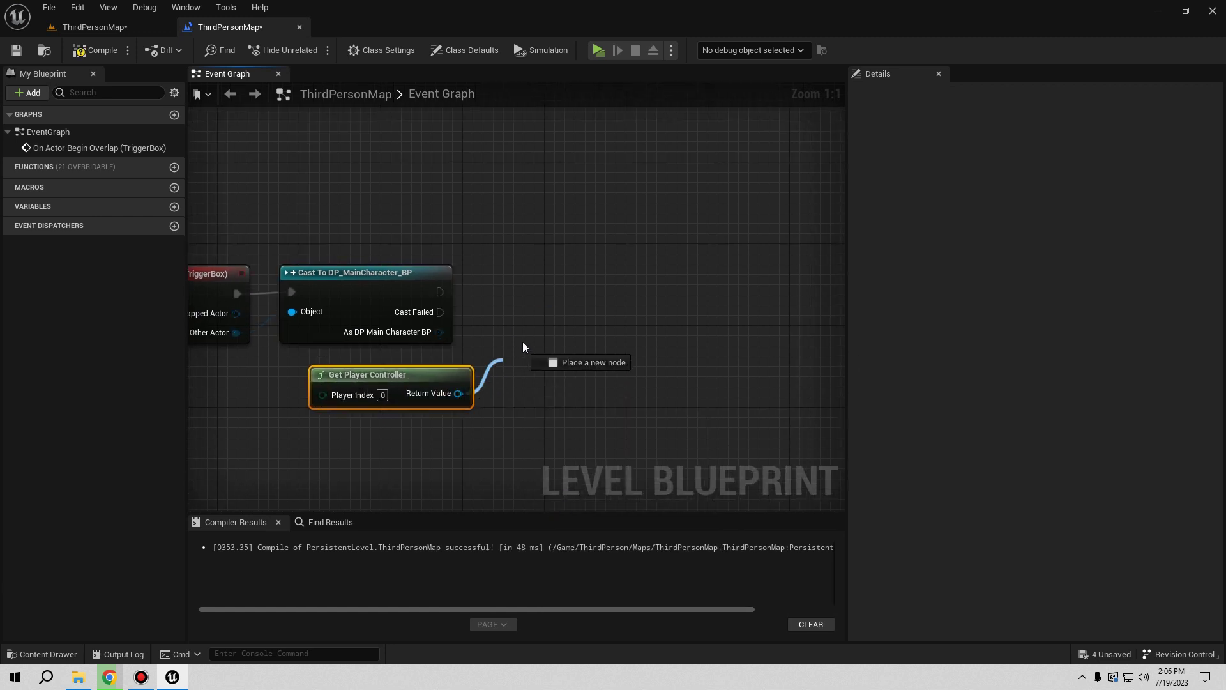
type("p")
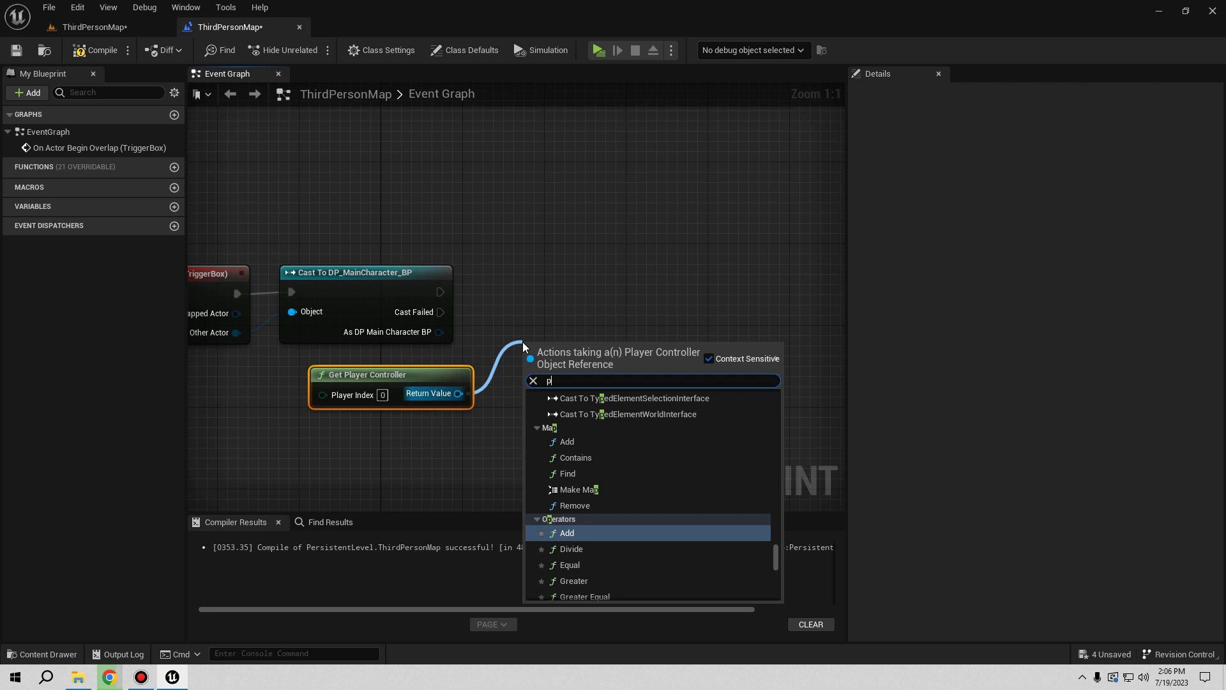
type("osss")
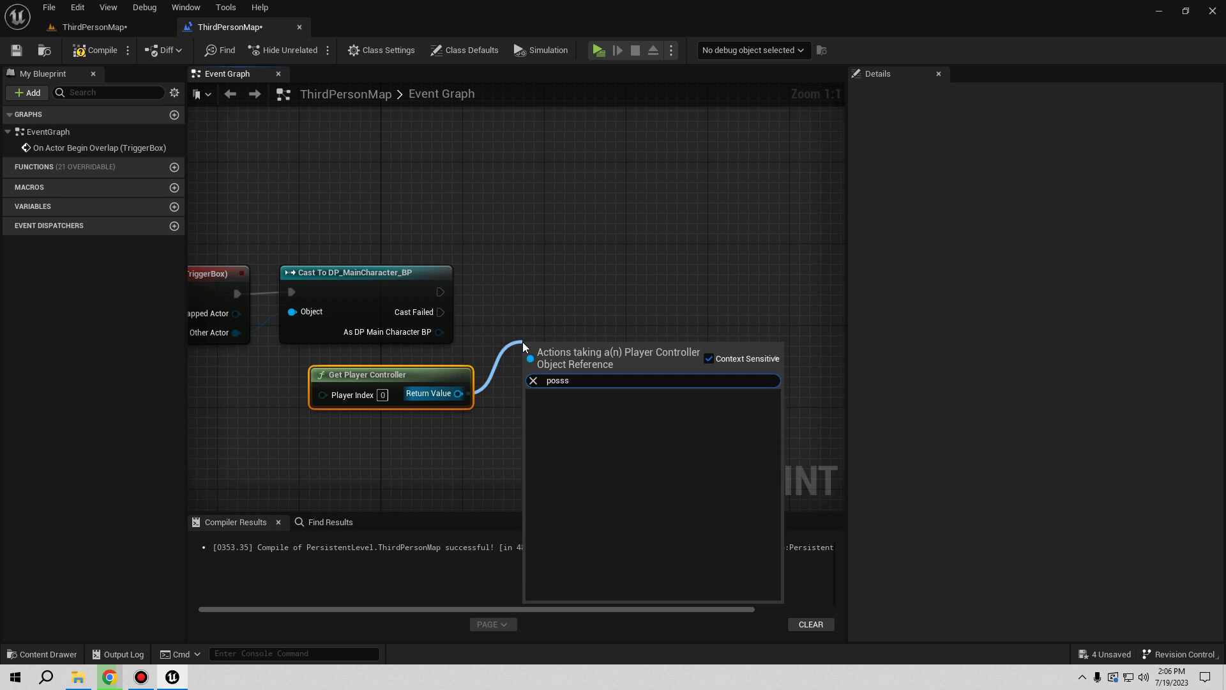
key("BackSpace")
type("es")
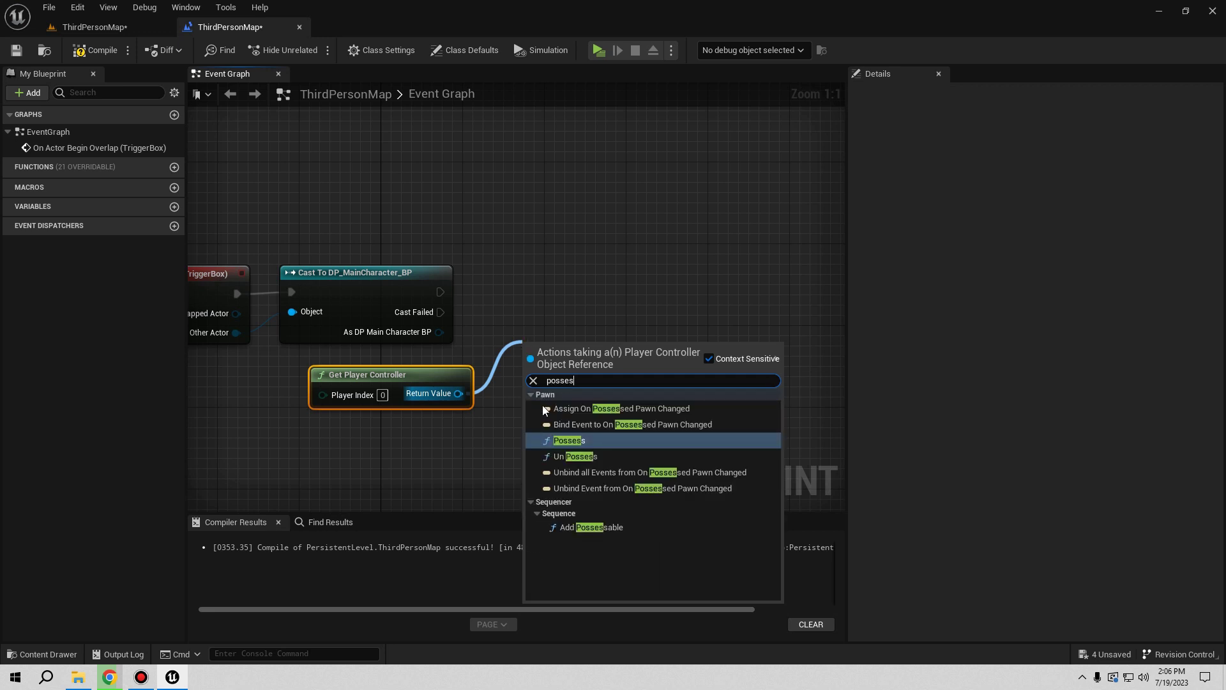
left_click(573, 442)
mouse_move(440, 291)
left_mouse_down()
mouse_move(528, 373)
mouse_move(607, 285)
left_mouse_up()
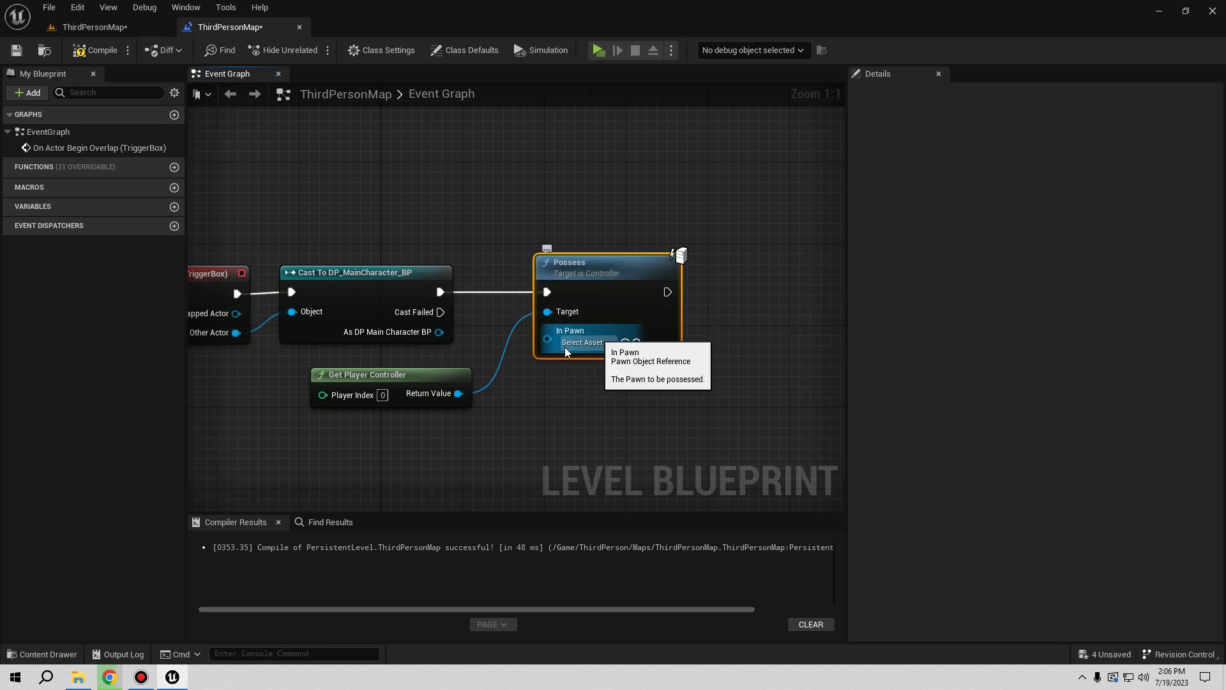
Step: Plug a DP_Verde reference from the level into Possess's In Pawn input
left_click(94, 27)
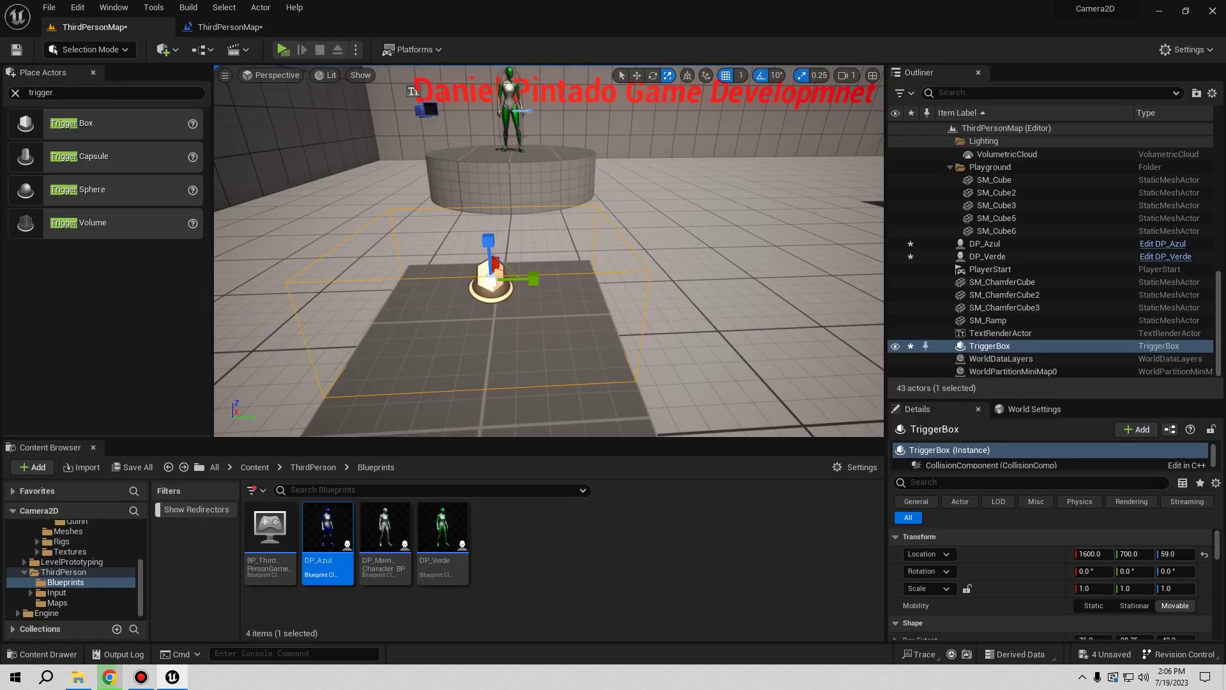
left_click(224, 27)
right_click(407, 458)
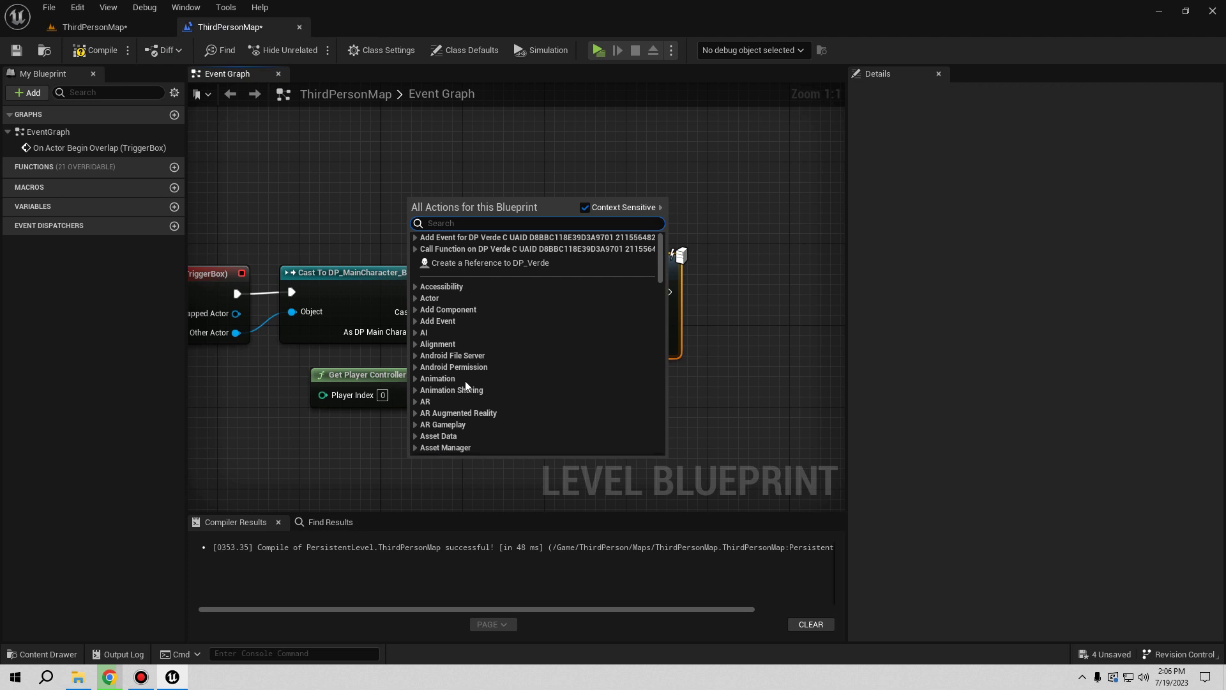
left_click(455, 261)
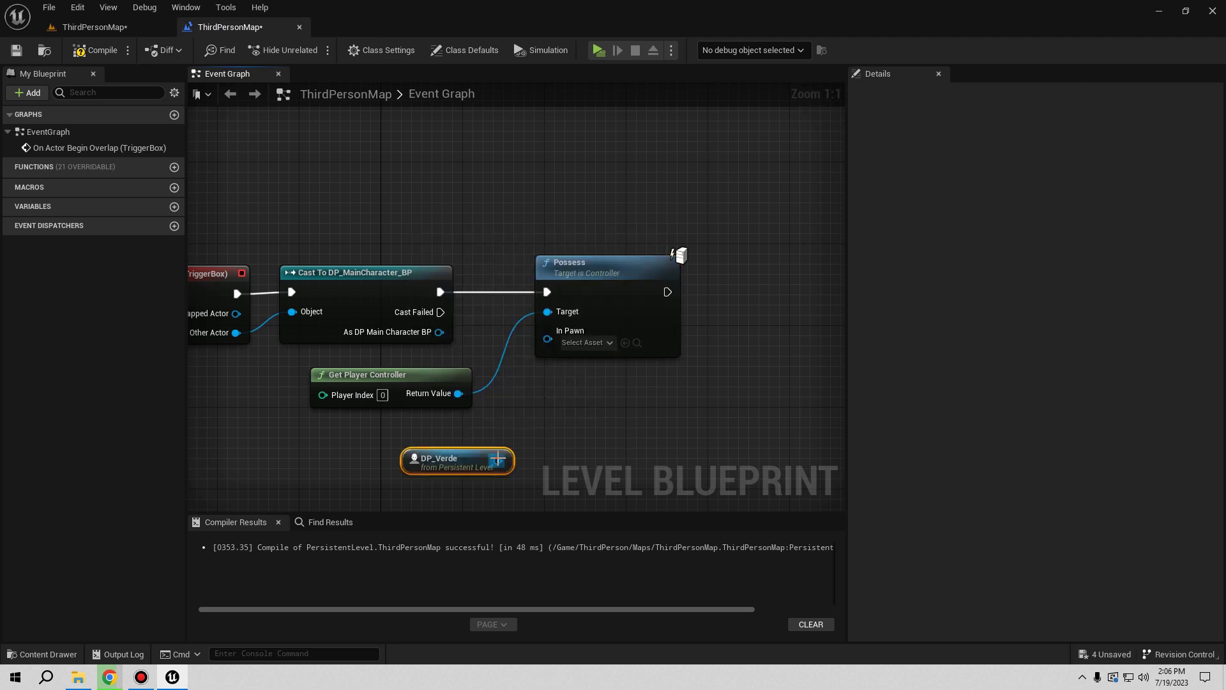
left_click_drag(497, 459, 547, 331)
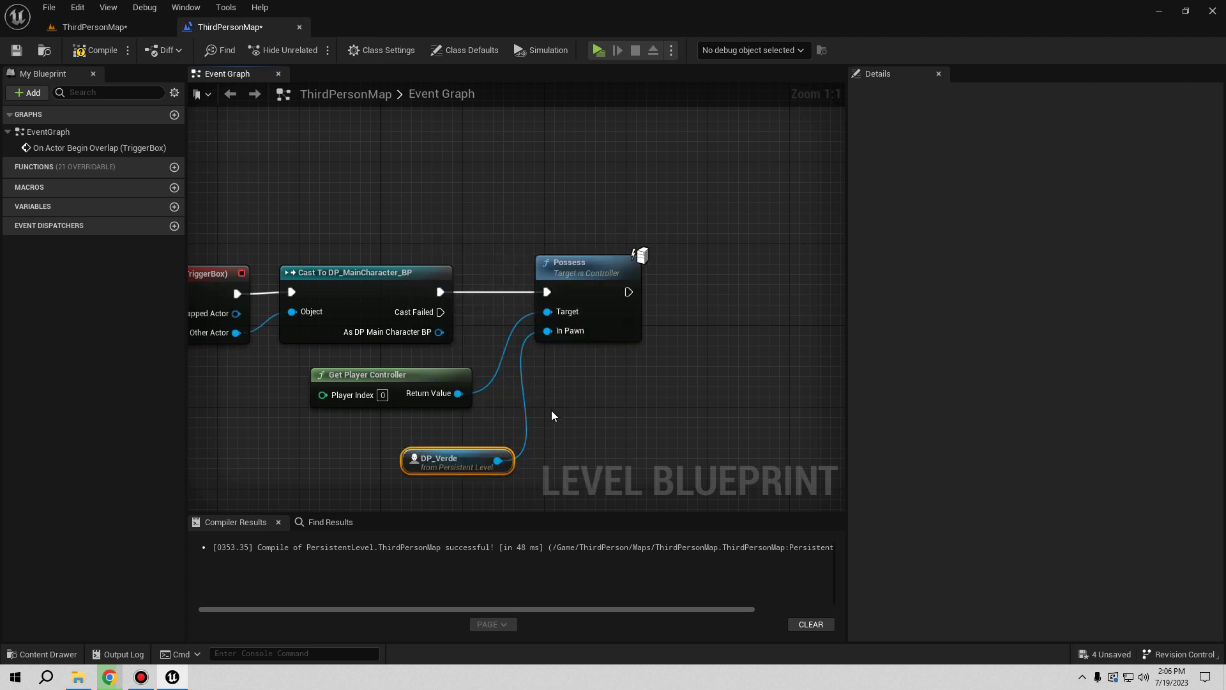
Step: Compile and save the level Blueprint, then play the level in a preview
left_click(96, 50)
left_click(17, 51)
left_click(594, 53)
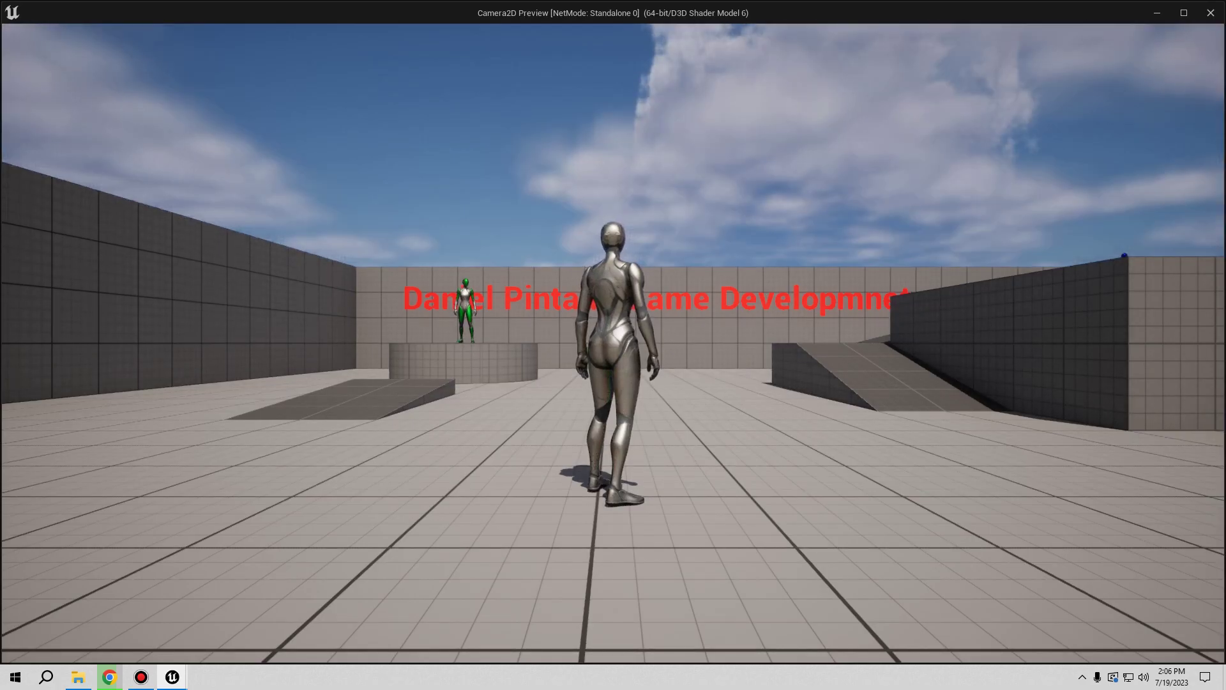
Step: Walk the green character around with W and A, then stop the preview
key("w")
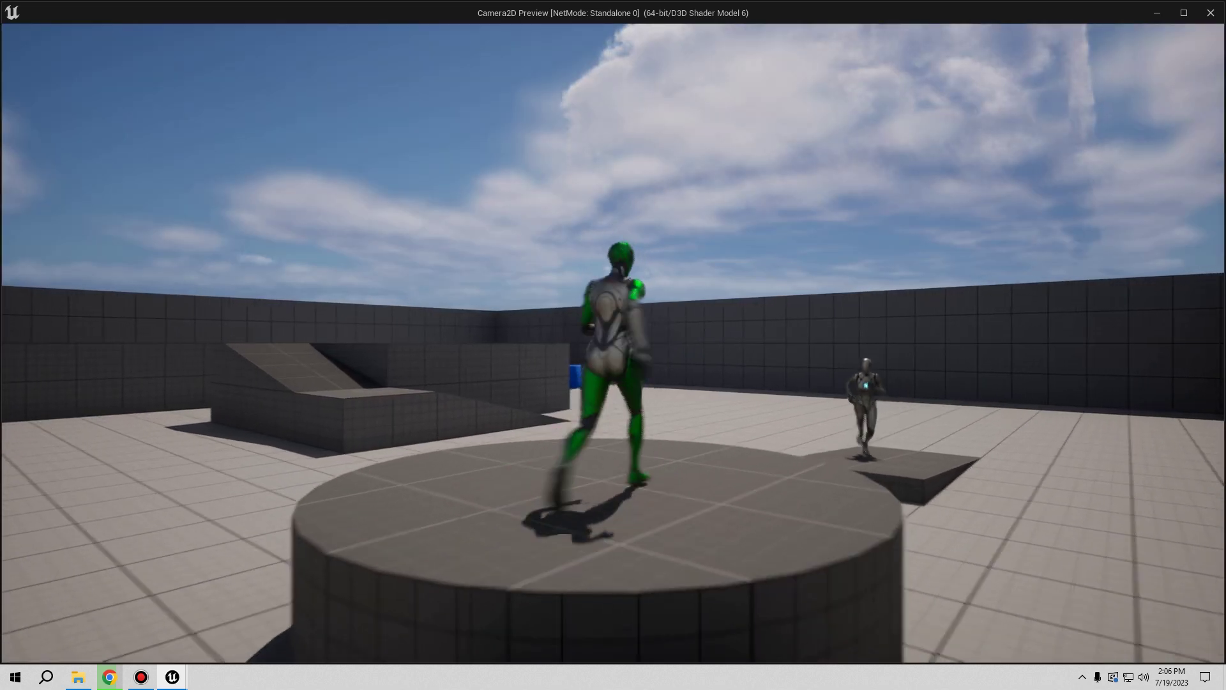
key("a")
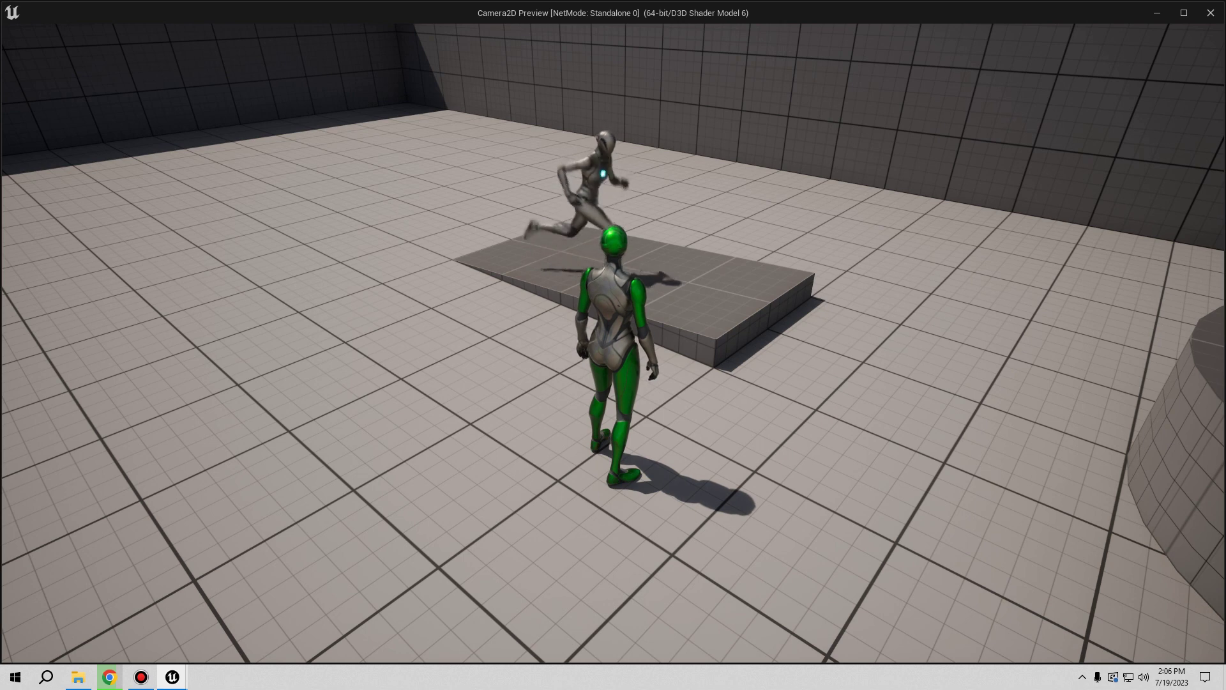
key("Escape")
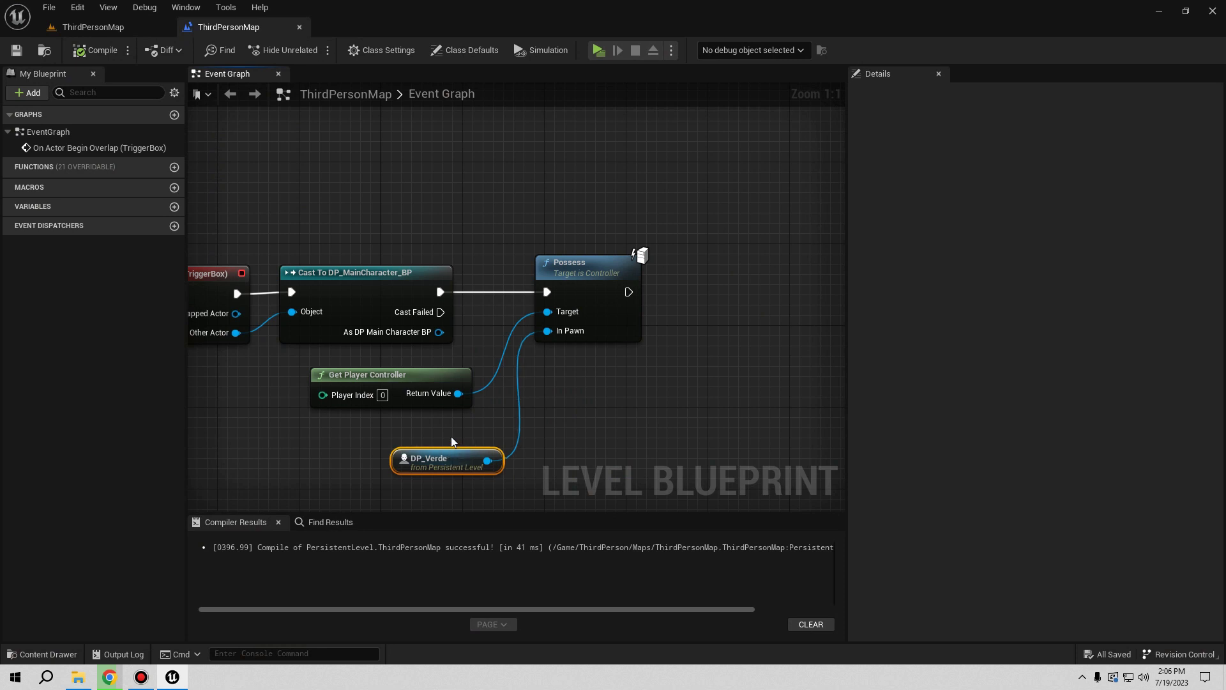
Step: Move the Possess, Get Player Controller and DP_Verde nodes right to make room
left_click_drag(451, 444, 441, 423)
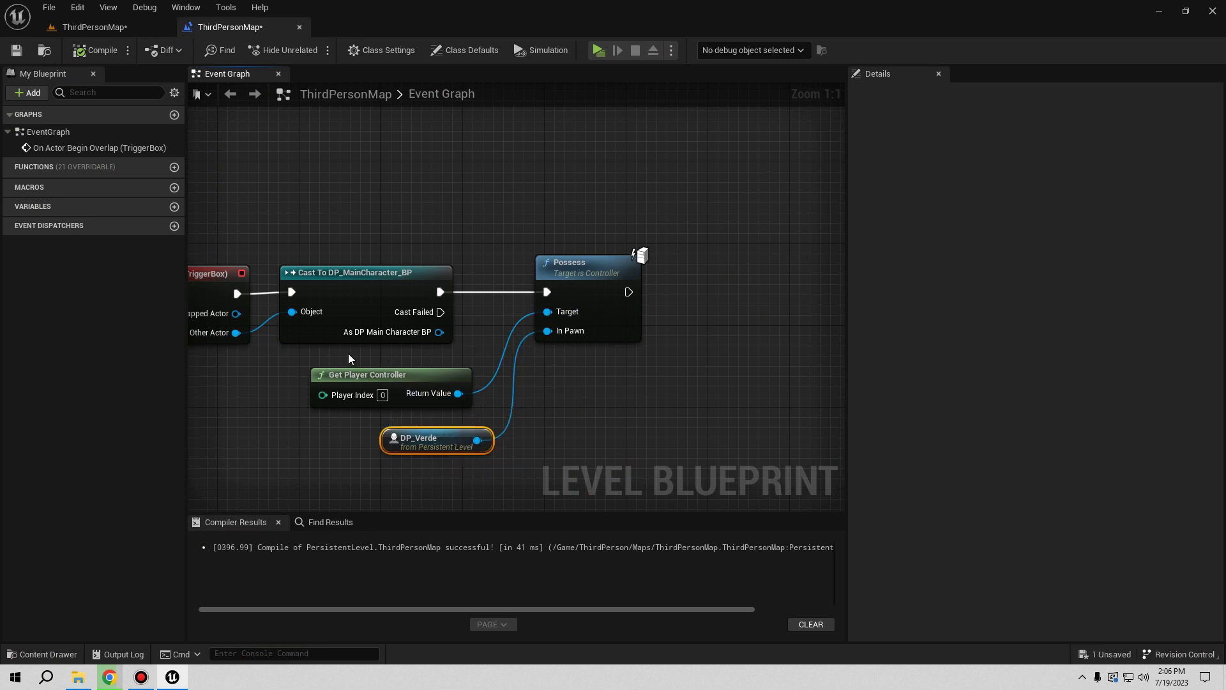
left_click_drag(461, 249, 618, 442)
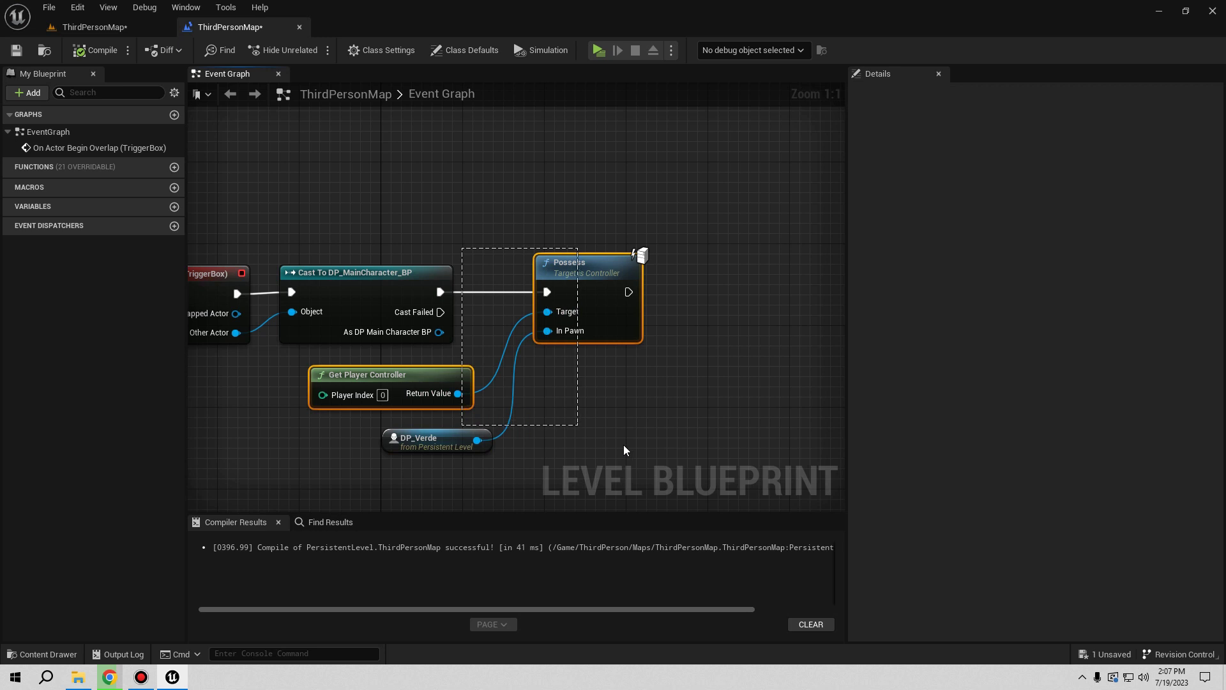
right_click_drag(578, 317, 498, 383)
left_click_drag(502, 355, 852, 355)
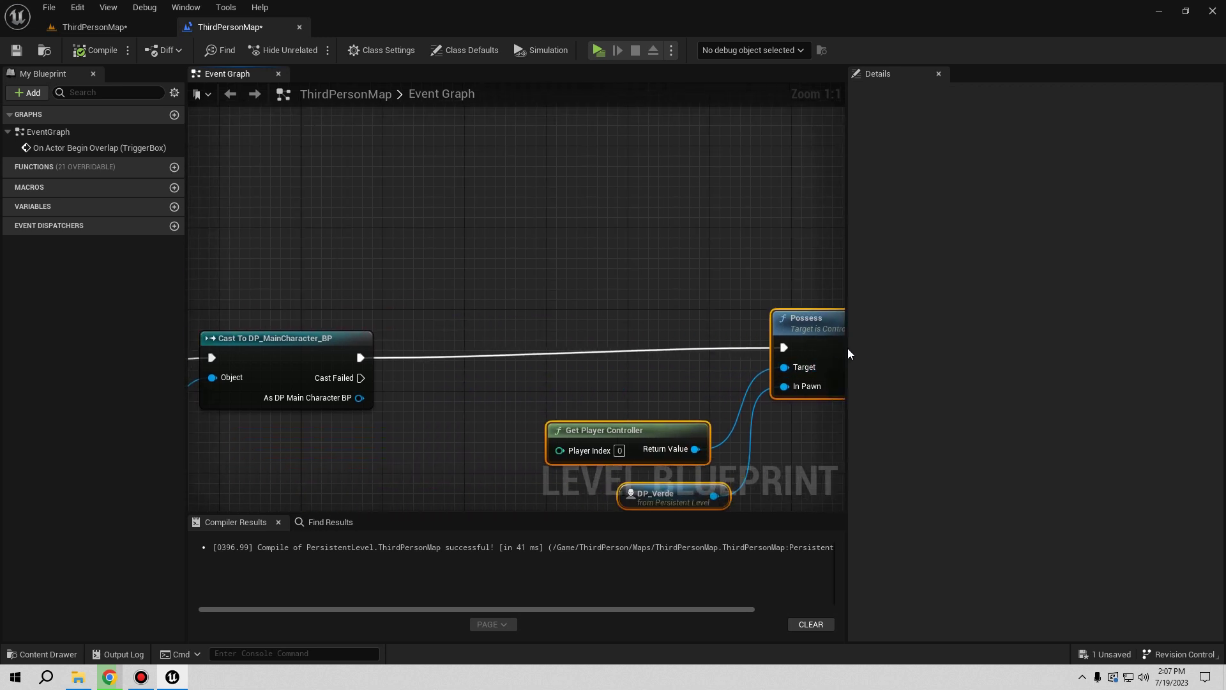
left_click(455, 339)
right_click_drag(456, 344, 380, 373)
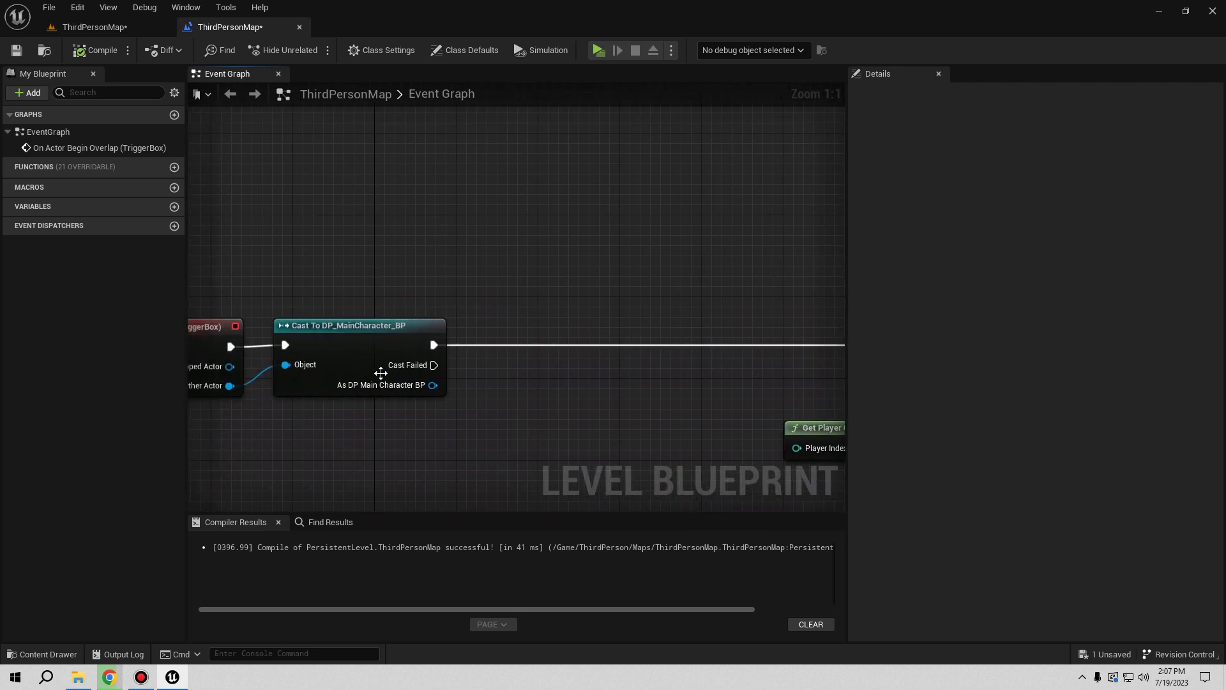
Step: Add a Get Character Movement node from the cast's As DP Main Character BP output
left_click_drag(432, 385, 523, 442)
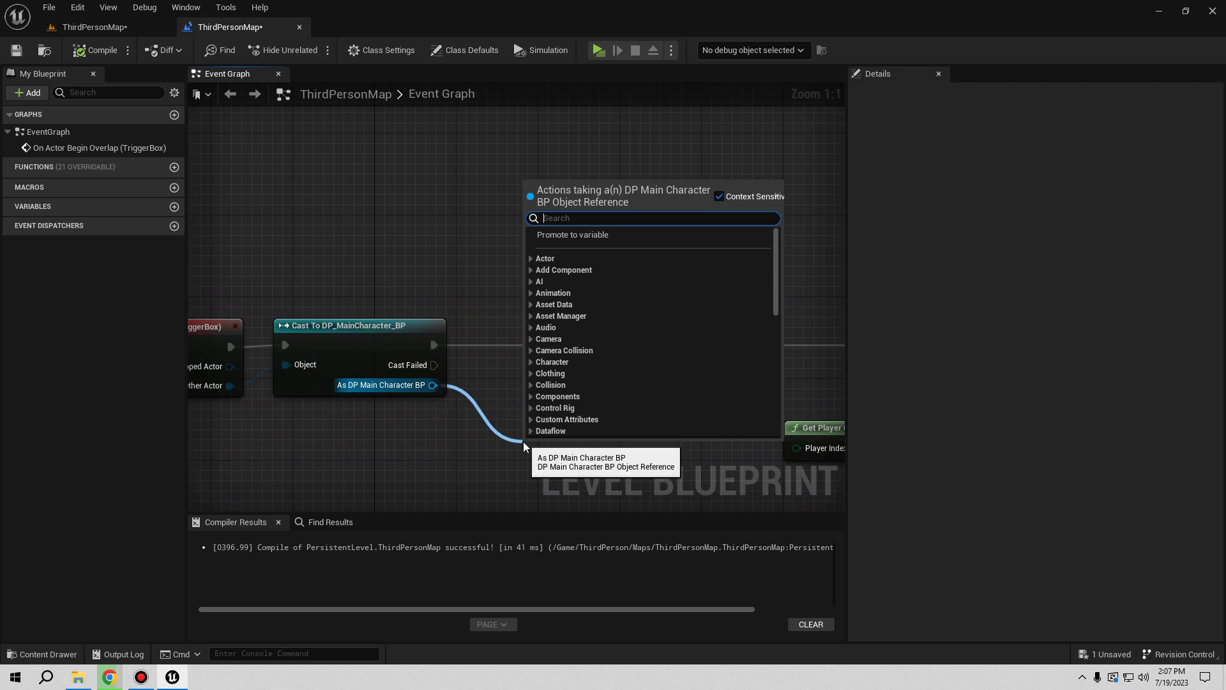
type("get charcater")
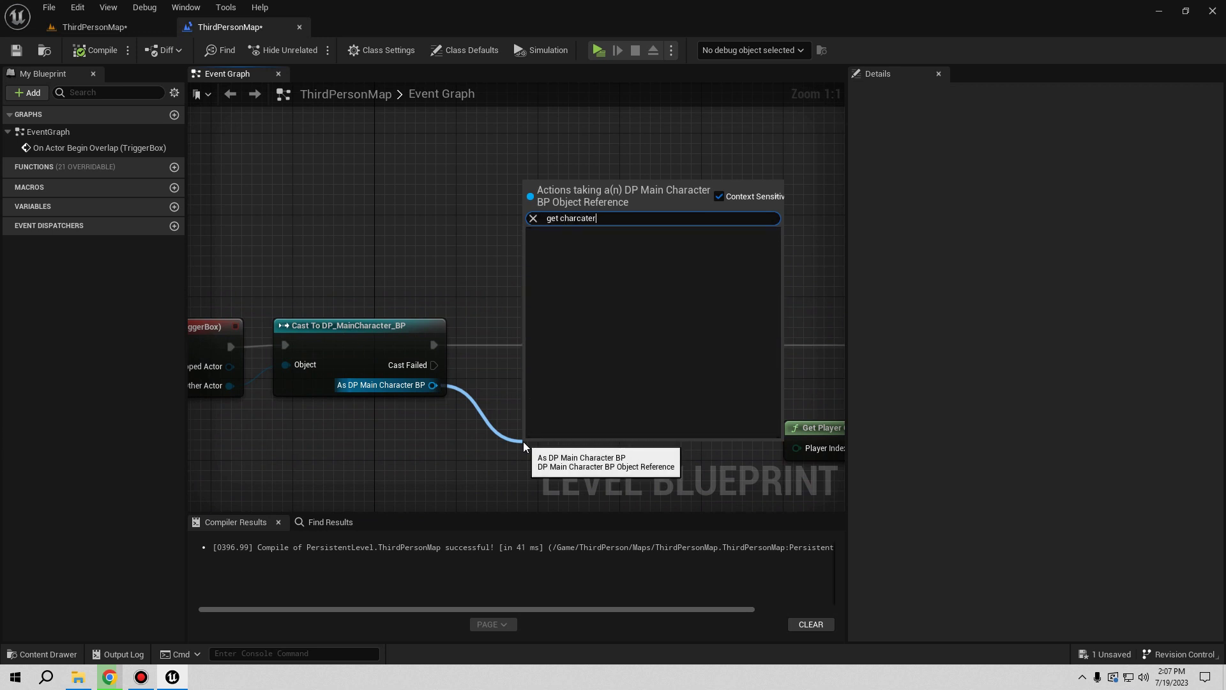
key("BackSpace")
key("BackSpace")
key("BackSpace")
key("BackSpace")
key("BackSpace")
type("acter mo")
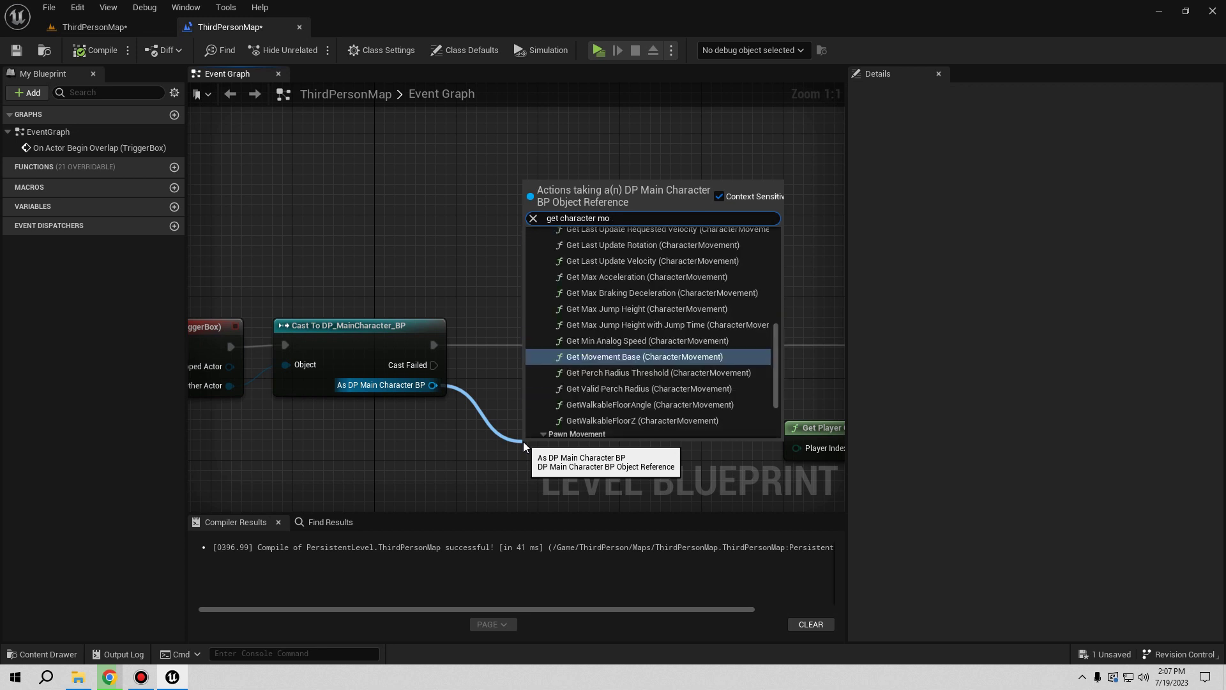
scroll(670, 358, "down", 5)
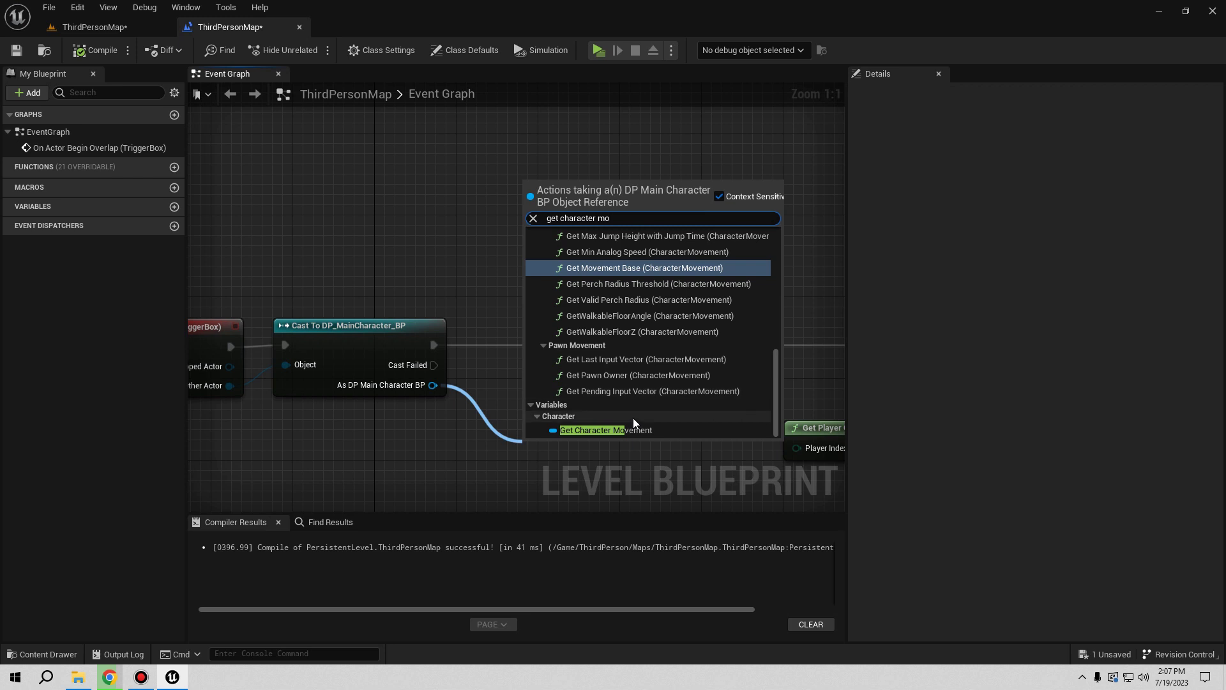
left_click(634, 429)
left_click_drag(575, 458, 536, 407)
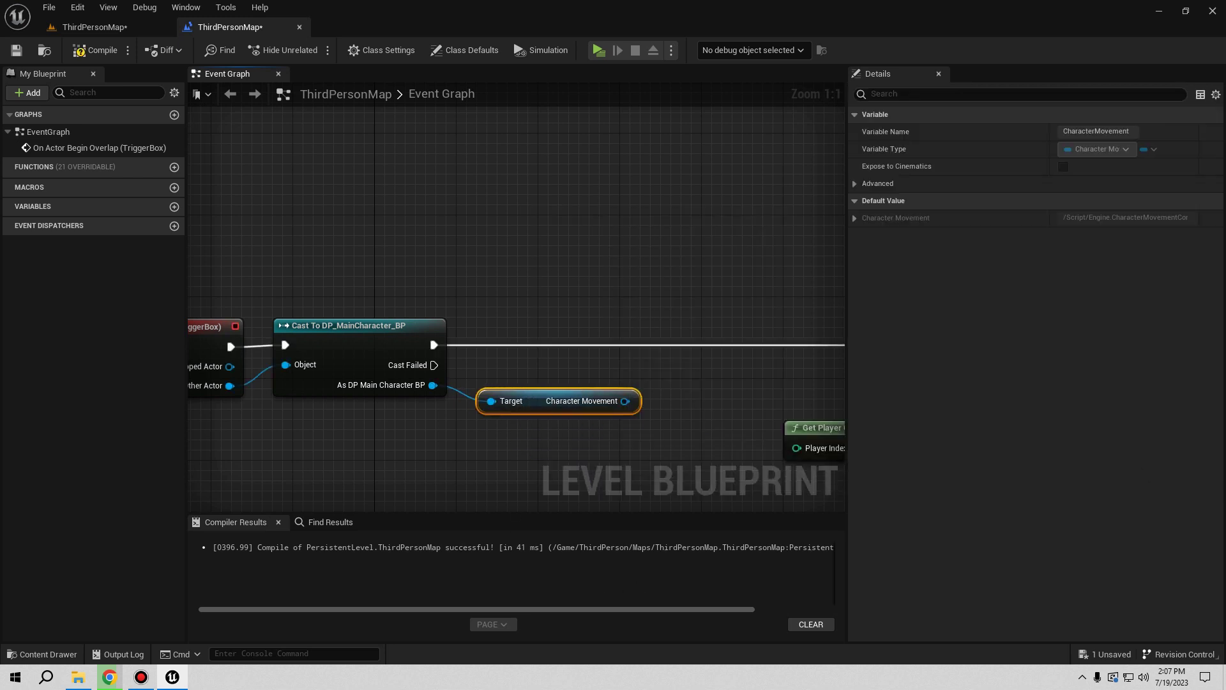
right_click_drag(621, 396, 484, 423)
Step: Add Stop Active Movement on Character Movement, executed right after the cast
left_click_drag(486, 424, 550, 396)
type("stop")
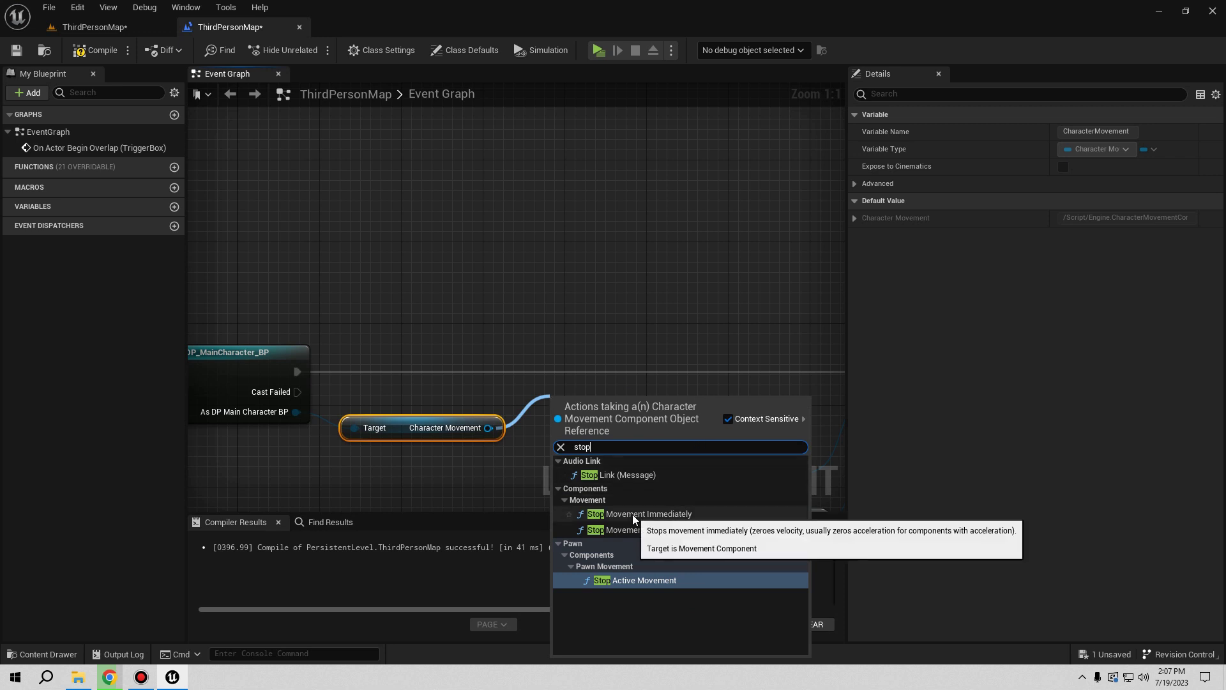
left_click(667, 581)
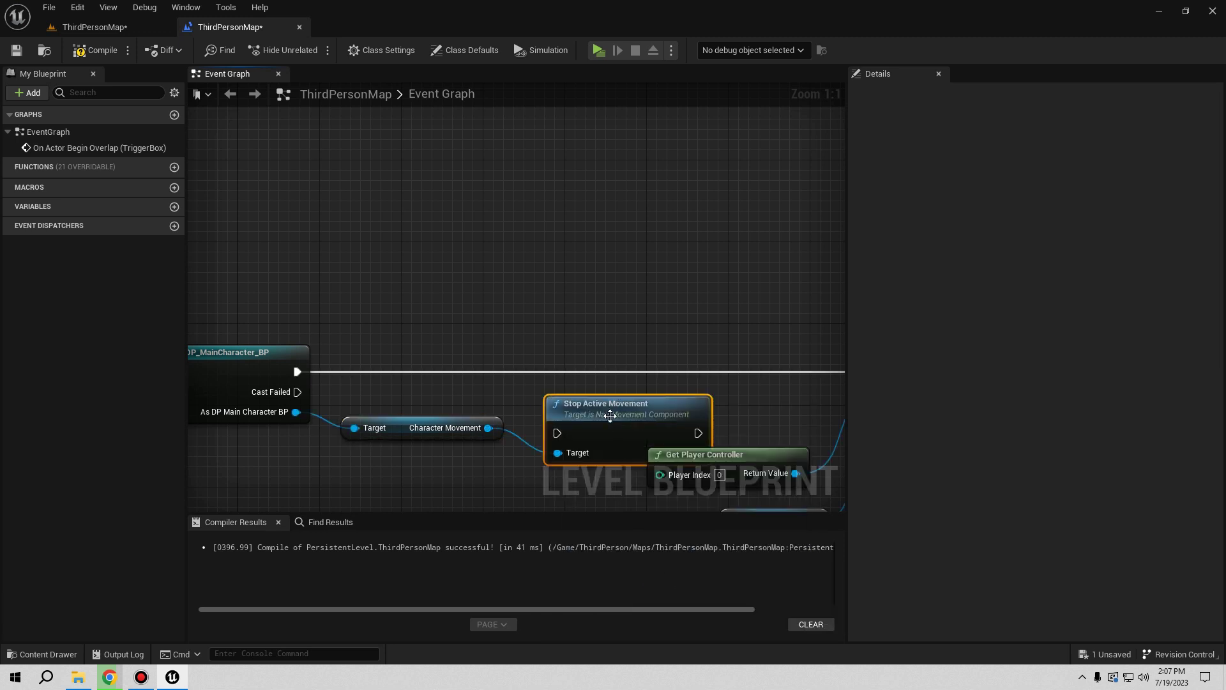
left_click_drag(610, 416, 405, 355)
left_click_drag(299, 369, 351, 374)
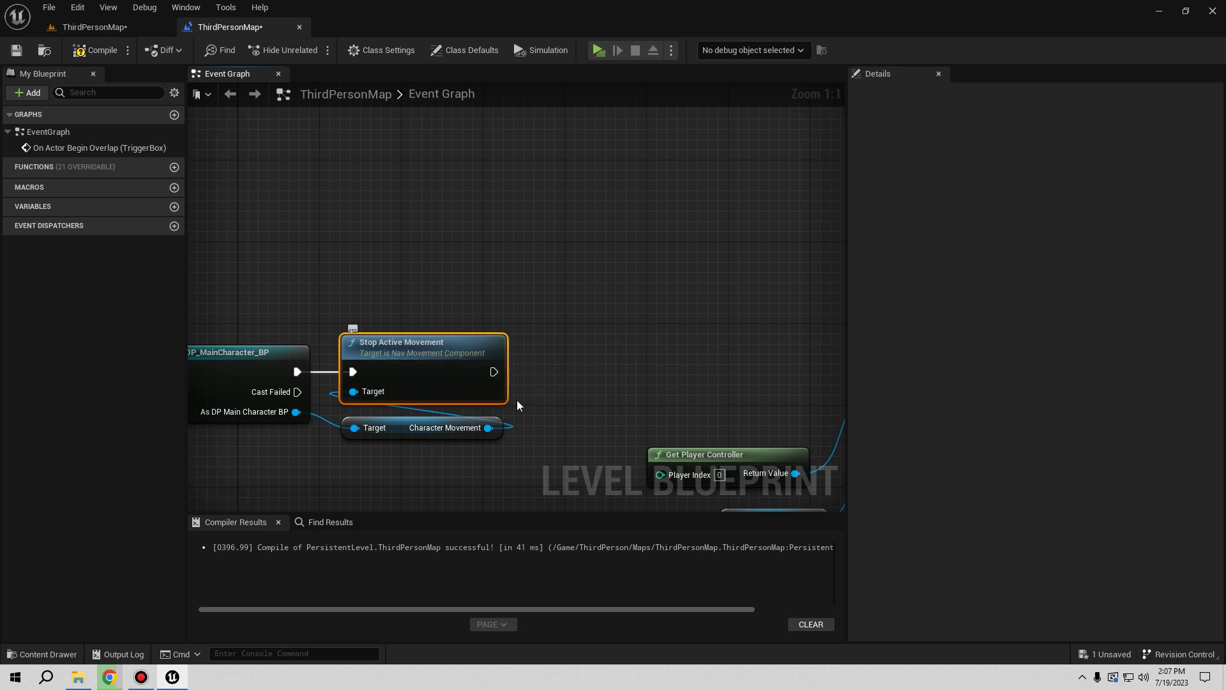
Step: Connect Stop Active Movement to Possess and move the Possess group alongside it
right_click_drag(492, 373, 322, 350)
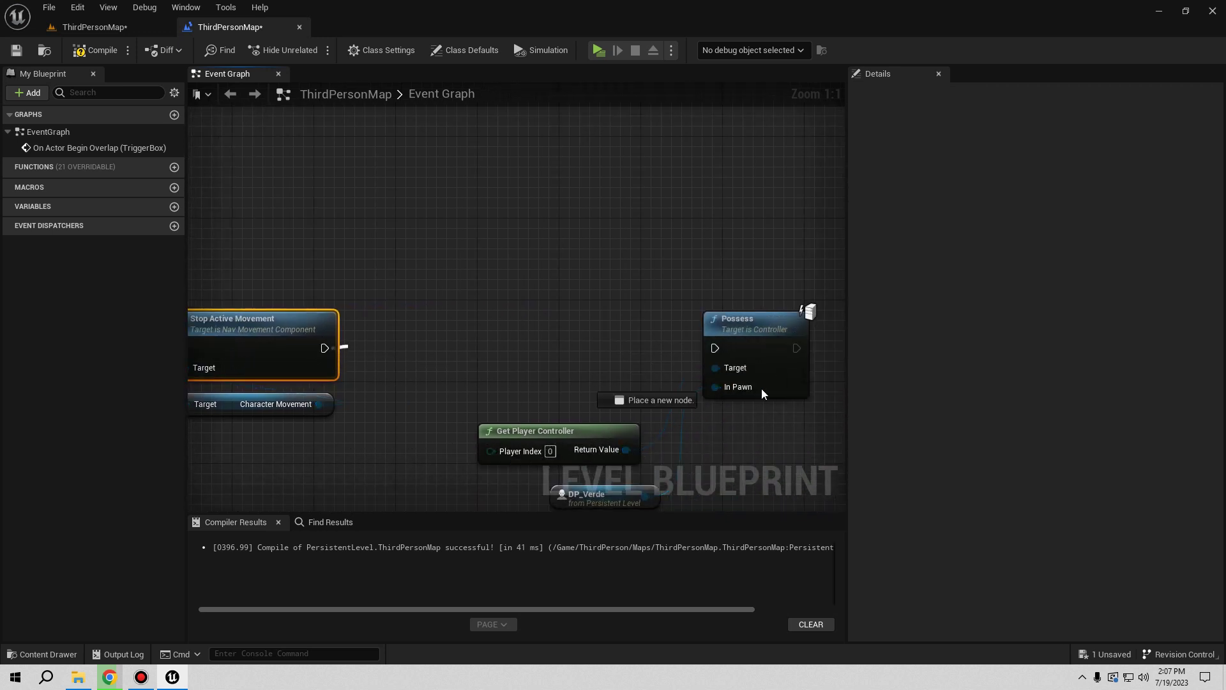
left_click_drag(761, 388, 715, 348)
left_click_drag(492, 260, 717, 493)
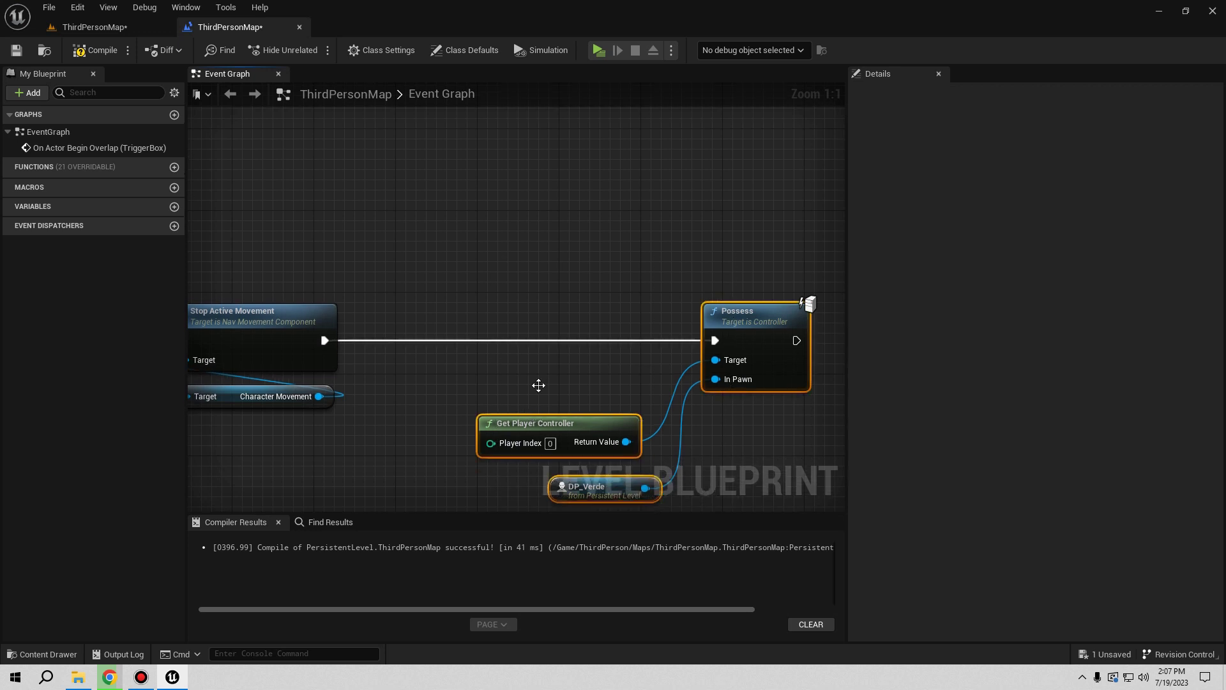
right_click_drag(539, 385, 637, 347)
left_click_drag(835, 281, 555, 280)
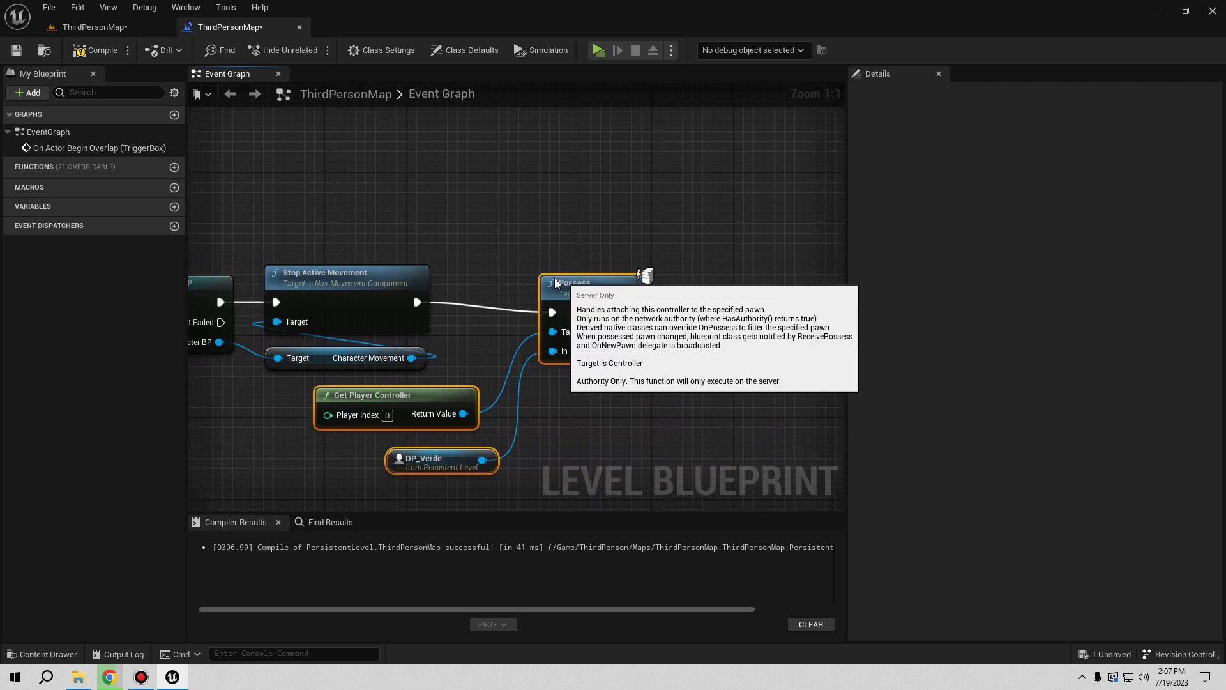
right_click_drag(519, 396, 635, 370)
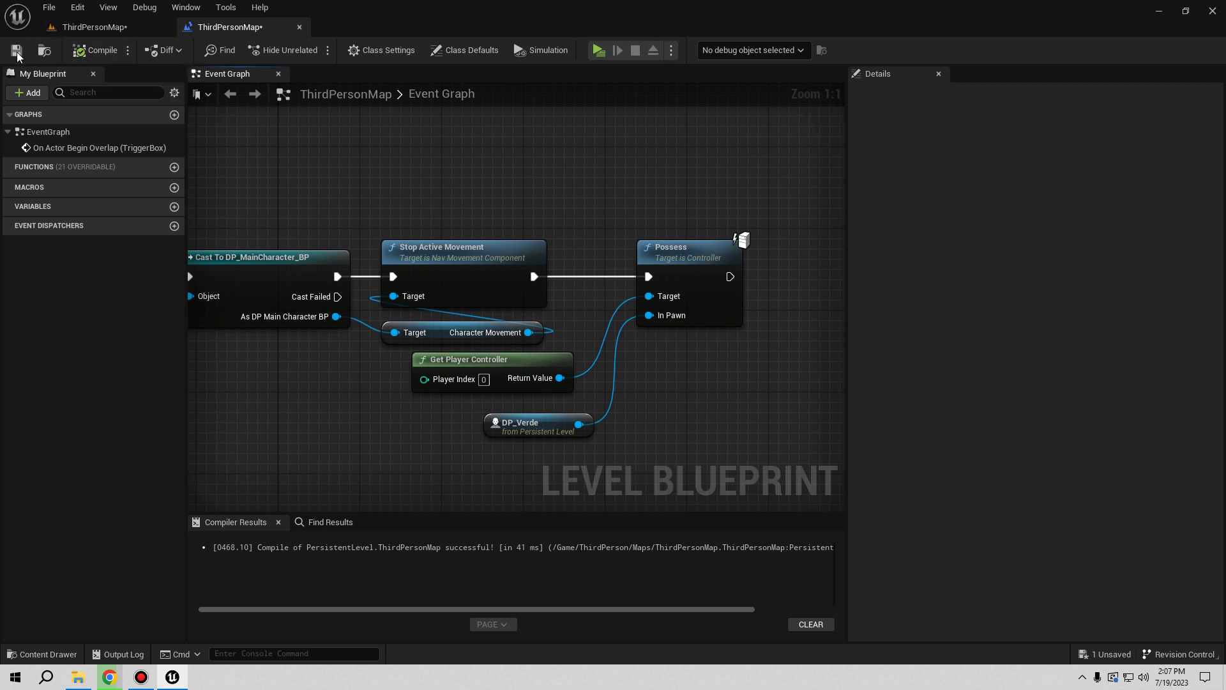
left_click(598, 51)
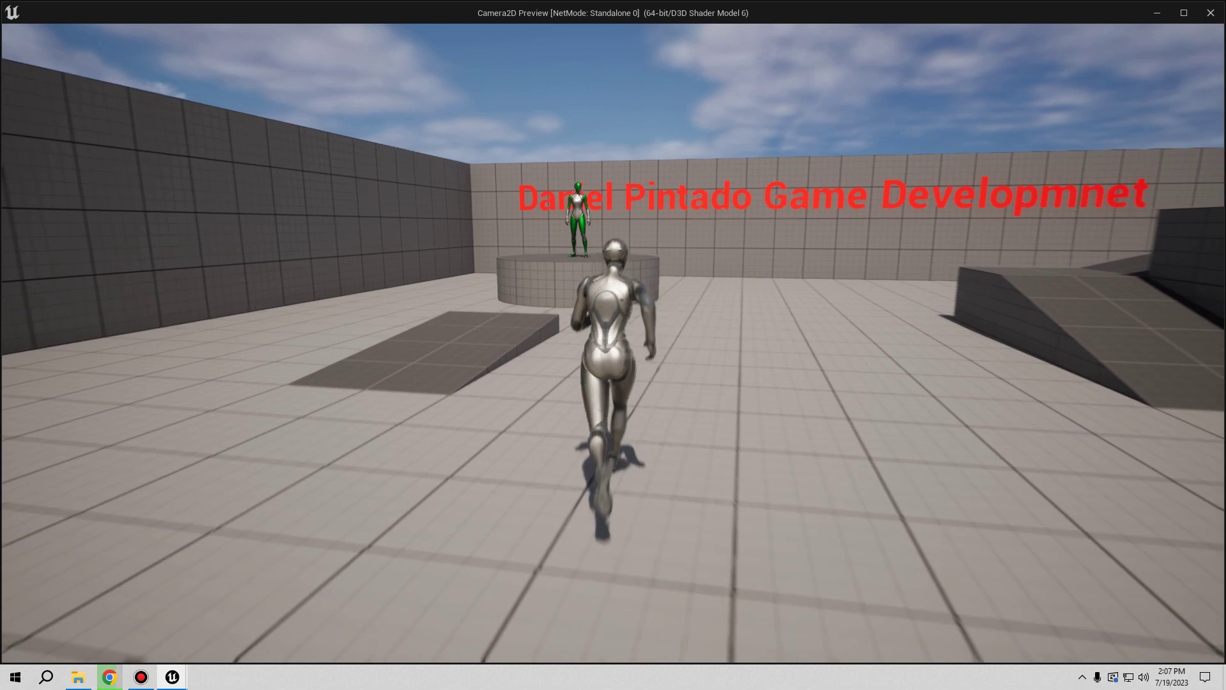
key("e")
key("w")
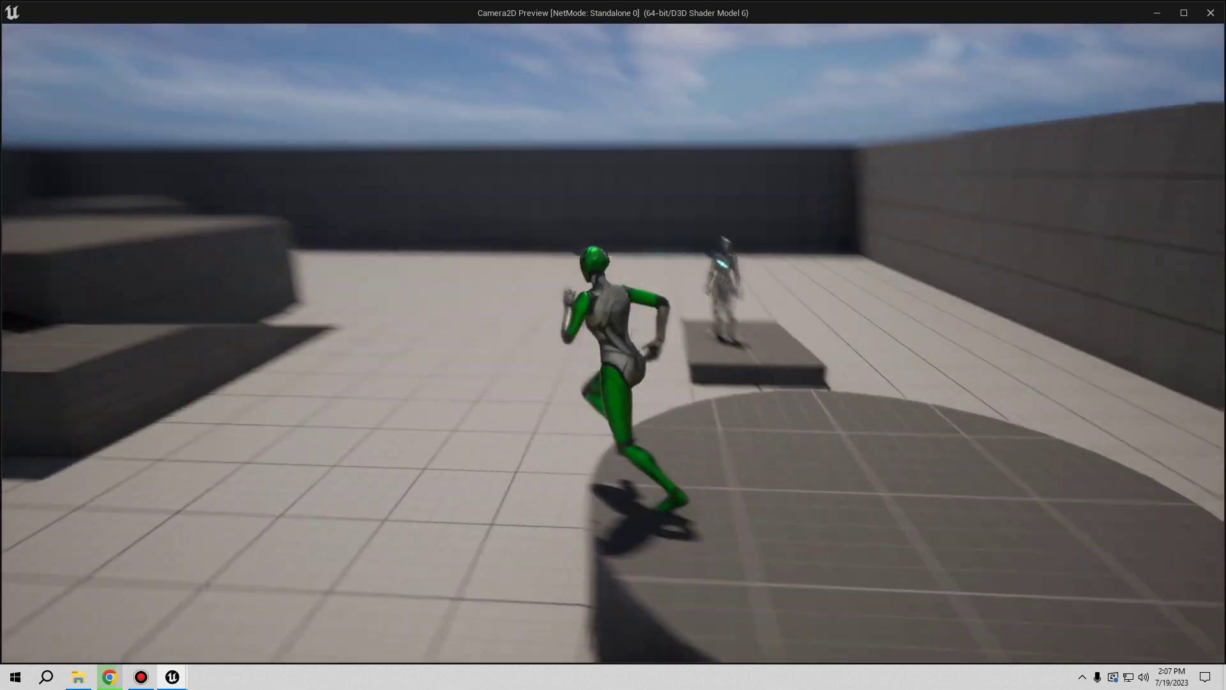
key("a")
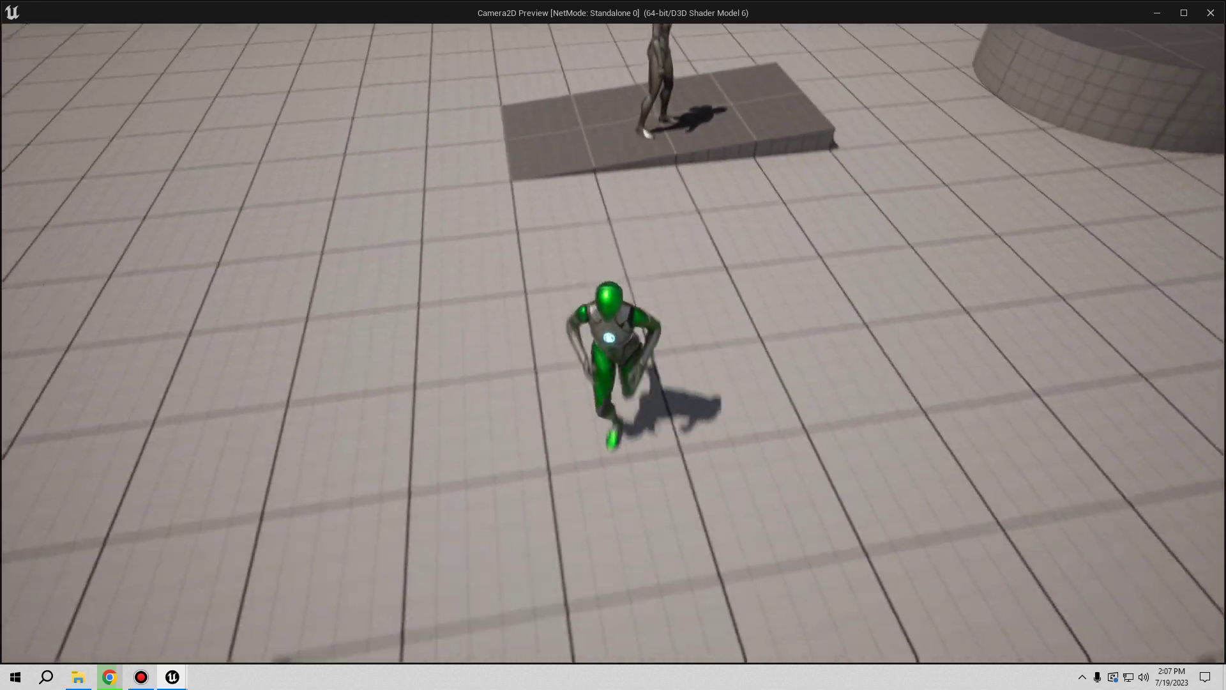
key("d")
key("a")
key("w")
key("d")
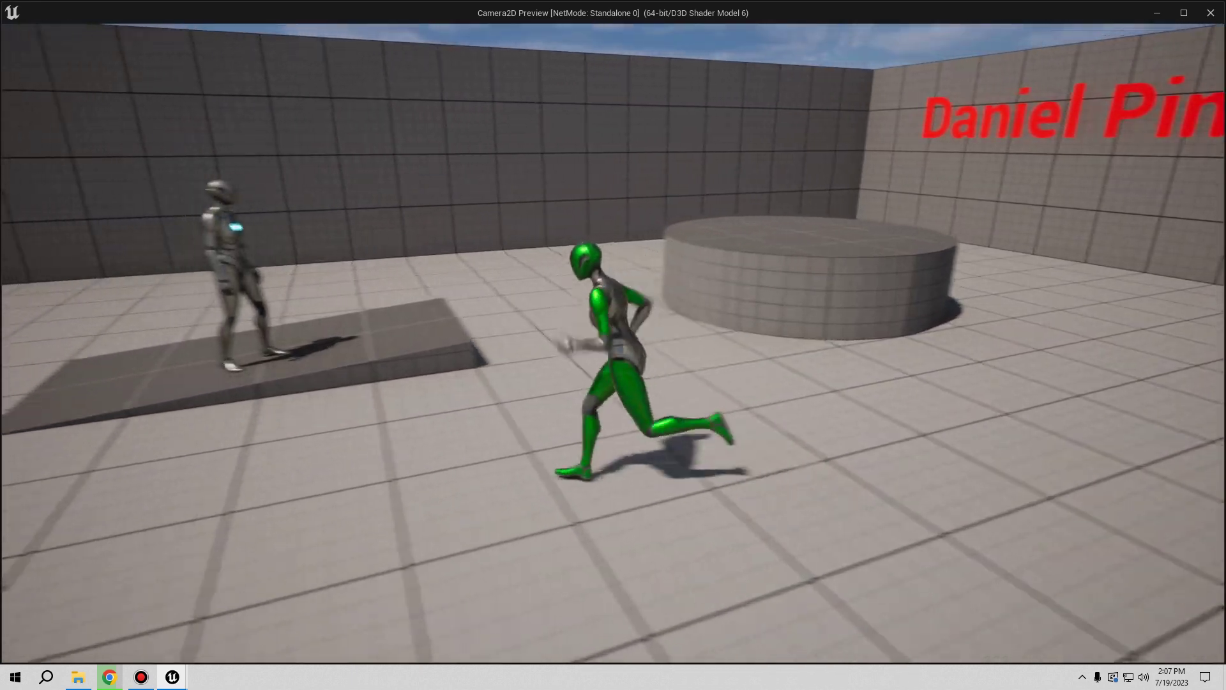
key("c")
key("c")
key("a")
key("w")
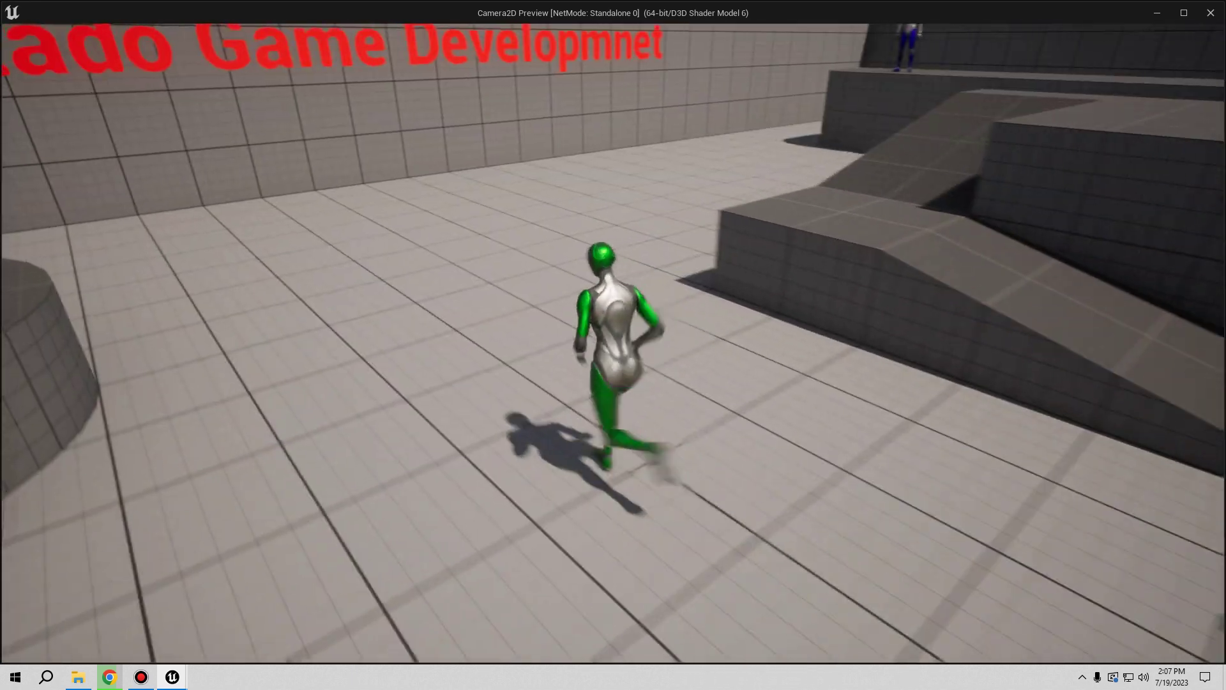
key("w")
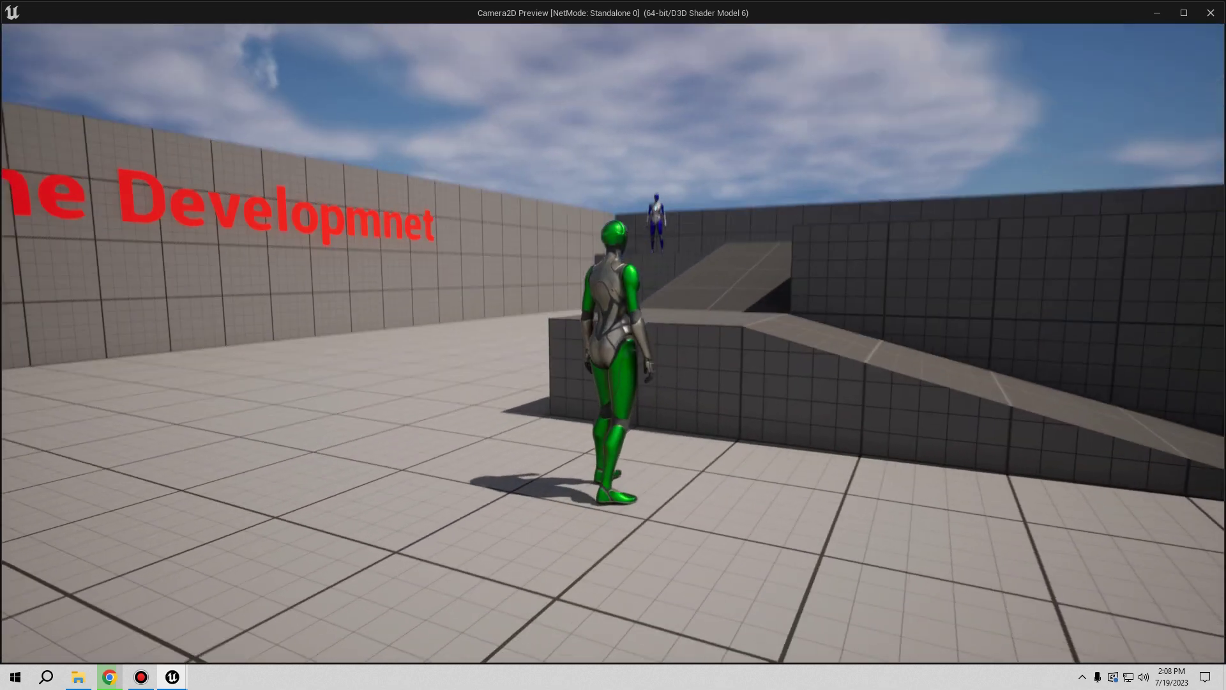
key("Escape")
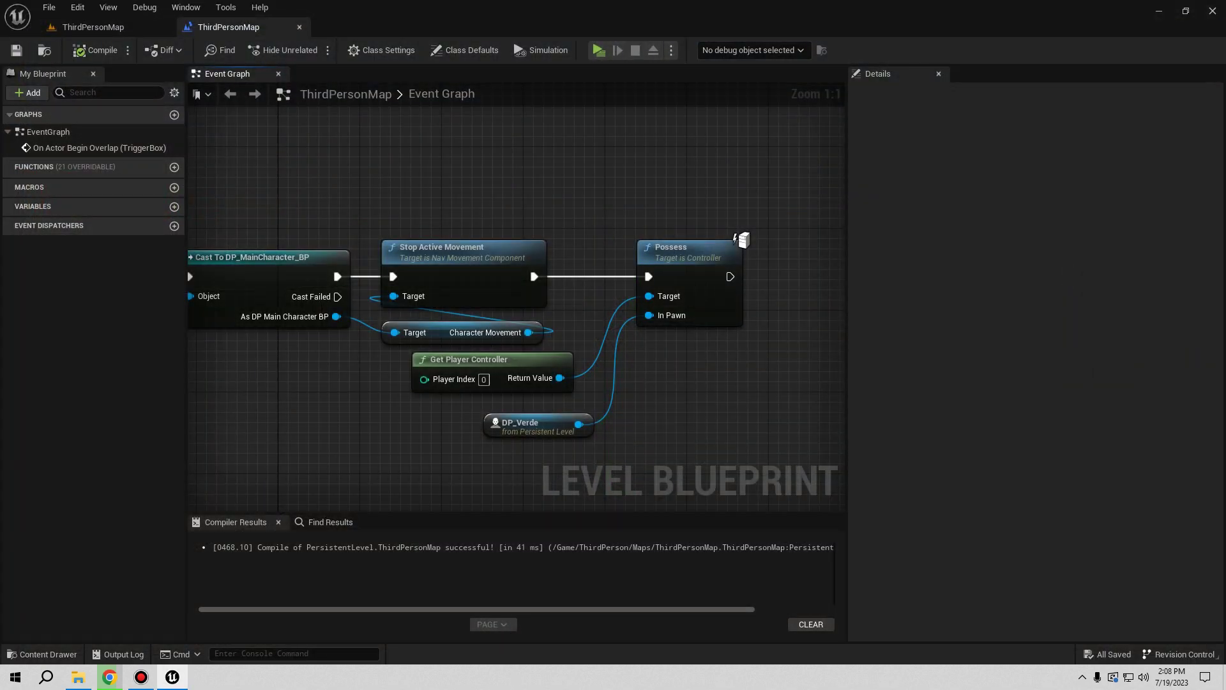
Step: Duplicate the existing TriggerBox along Y to create TriggerBox2
right_click_drag(327, 190, 605, 131)
left_click(84, 28)
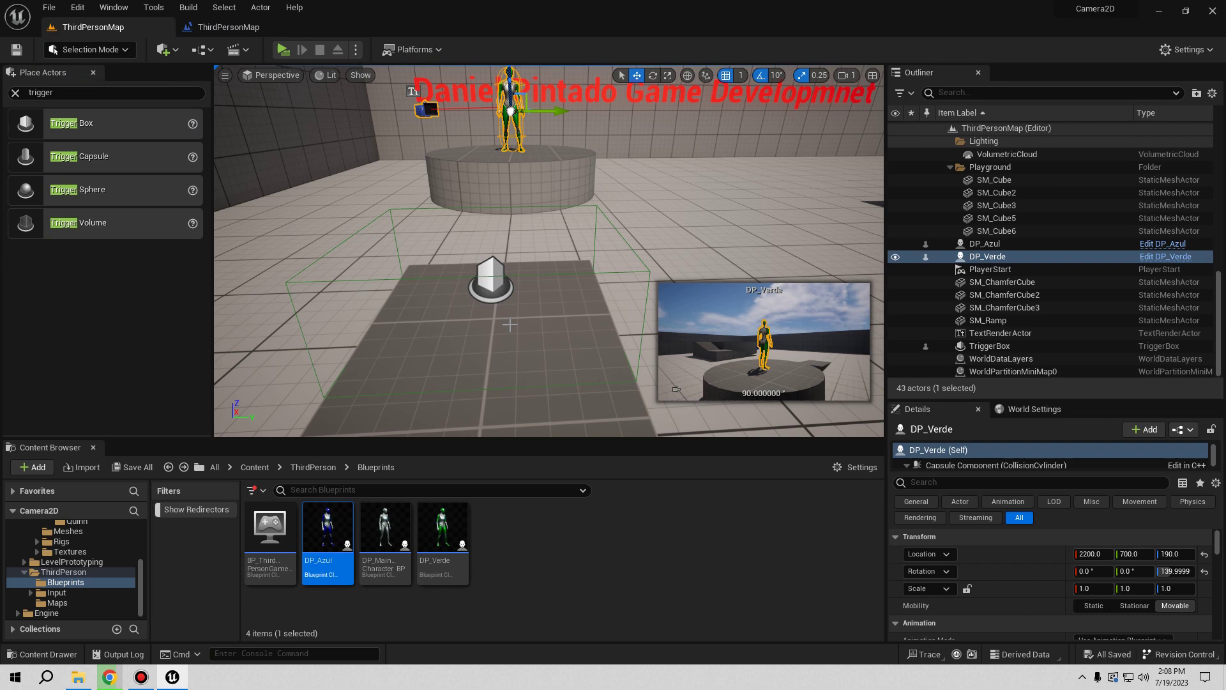
left_click(496, 296)
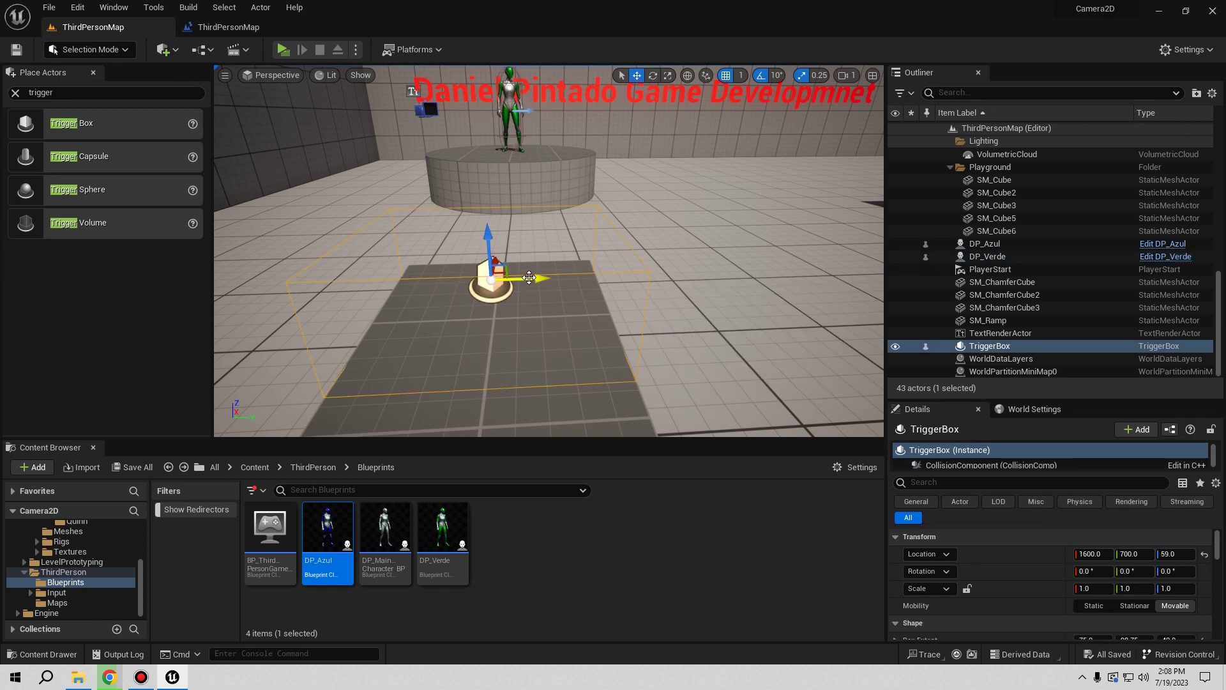
left_click_drag(541, 281, 690, 356, "alt")
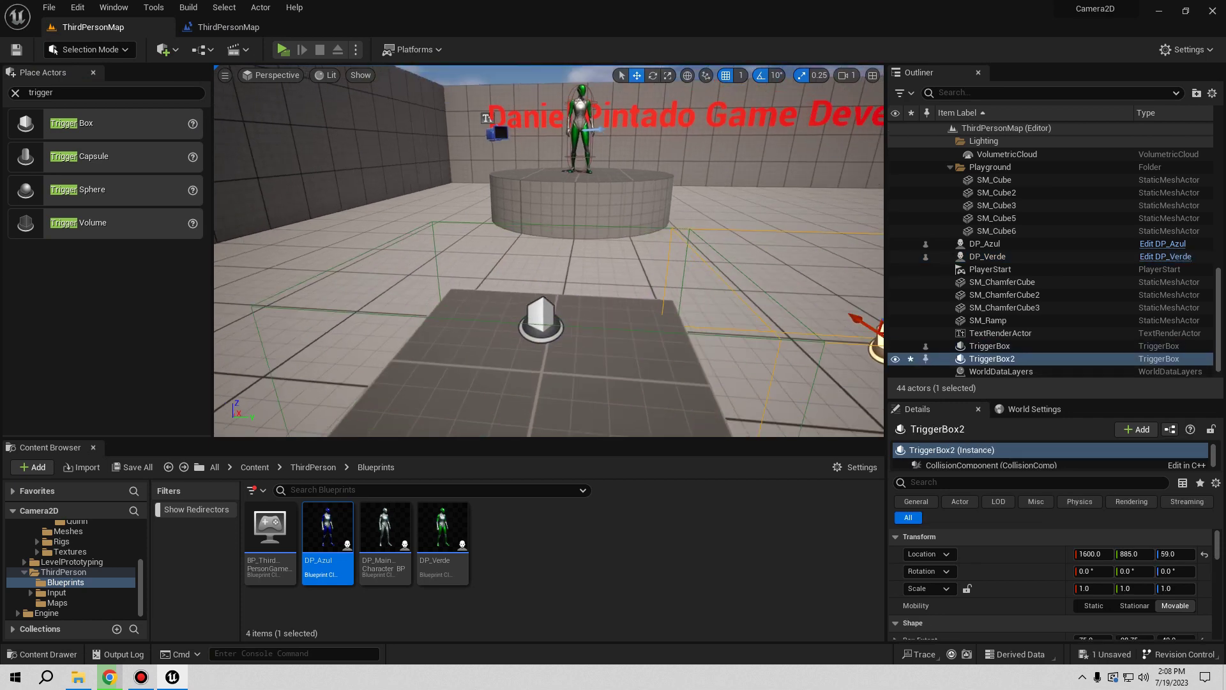
right_click_drag(690, 355, 607, 345)
Step: Move TriggerBox2 with the gizmo to X 1425, Y 1956 on the raised platform
right_click_drag(447, 244, 484, 245)
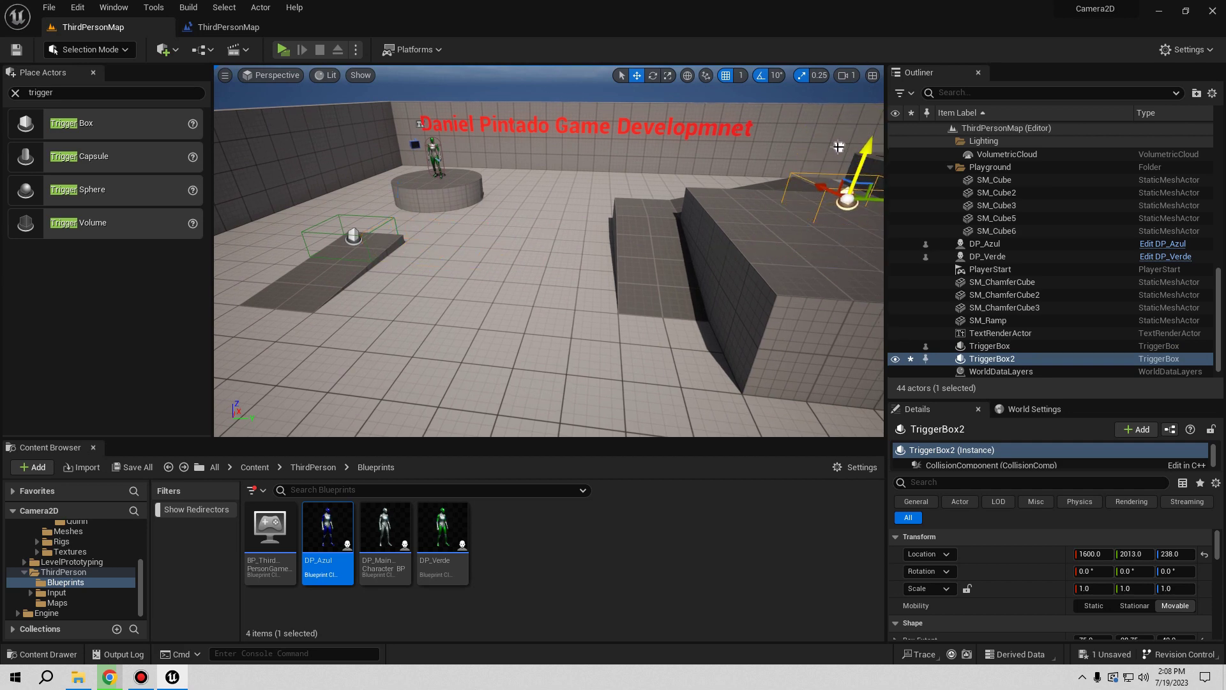
right_click_drag(839, 147, 668, 203)
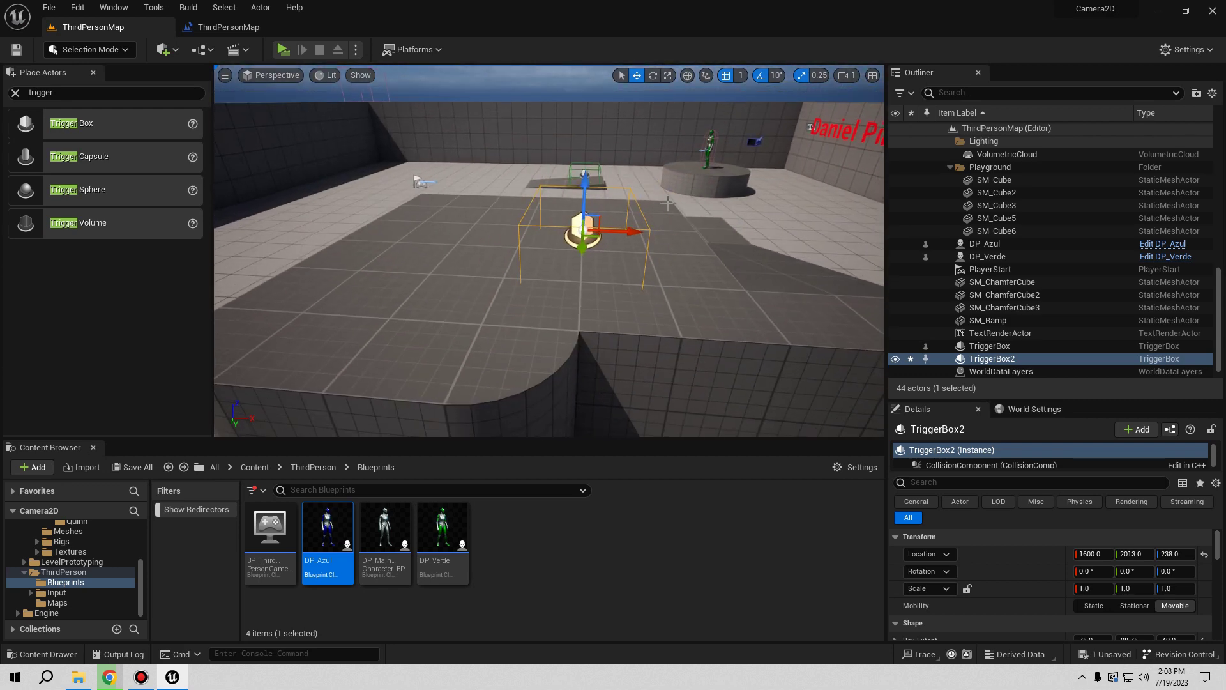
right_click_drag(598, 231, 598, 231)
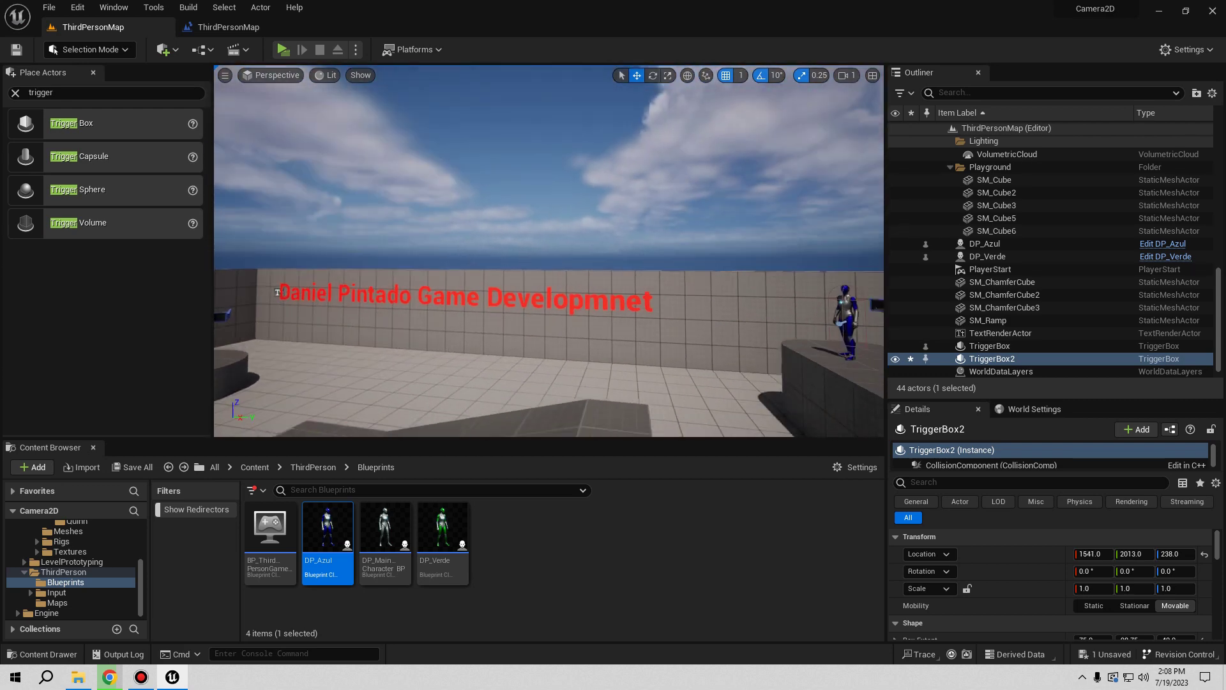
right_click_drag(445, 219, 446, 219)
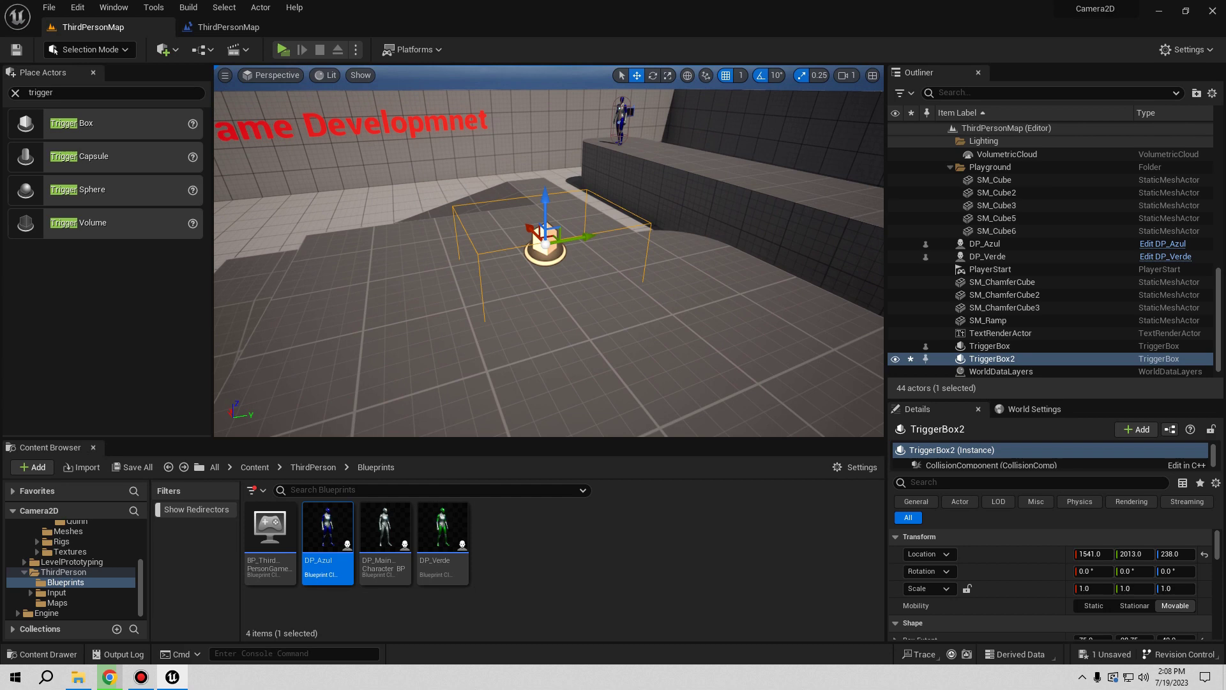
left_click_drag(426, 221, 498, 221)
right_click_drag(499, 221, 667, 214)
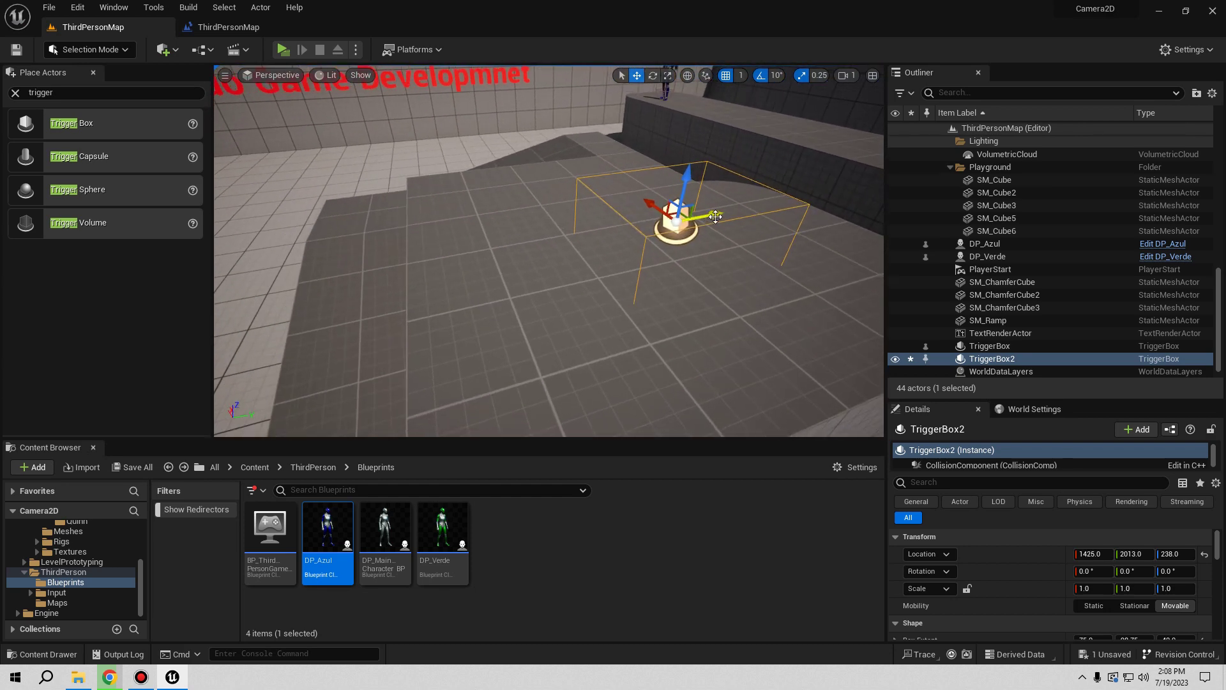
left_click_drag(716, 216, 657, 237)
right_click_drag(273, 150, 272, 149)
right_click_drag(568, 264, 568, 264)
Step: Open the Level Blueprint and add an On Actor Begin Overlap event for TriggerBox2
left_click(202, 50)
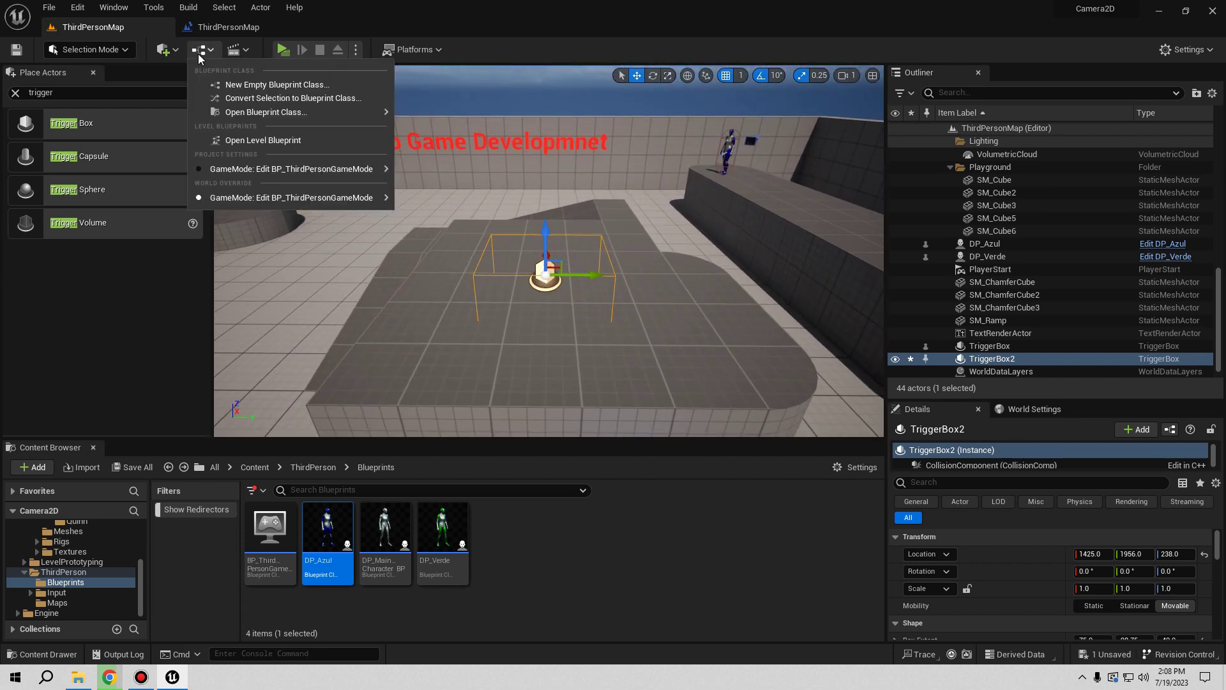
left_click(247, 141)
right_click_drag(423, 414, 526, 187)
right_click(451, 335)
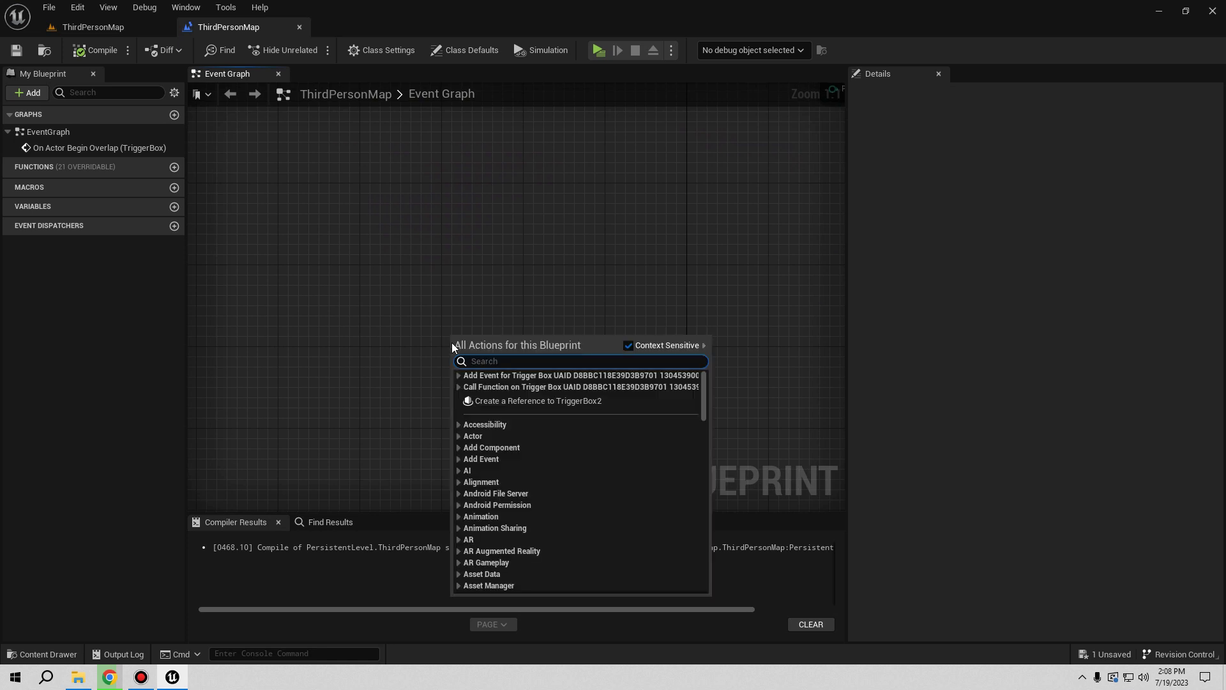
left_click(459, 375)
left_click(466, 385)
left_click(538, 400)
Step: Copy the Cast, Stop Active Movement and Possess chain and paste it beside TriggerBox2's event
right_click_drag(677, 320, 575, 375)
scroll(575, 375, "down", 2)
scroll(428, 240, "down", 1)
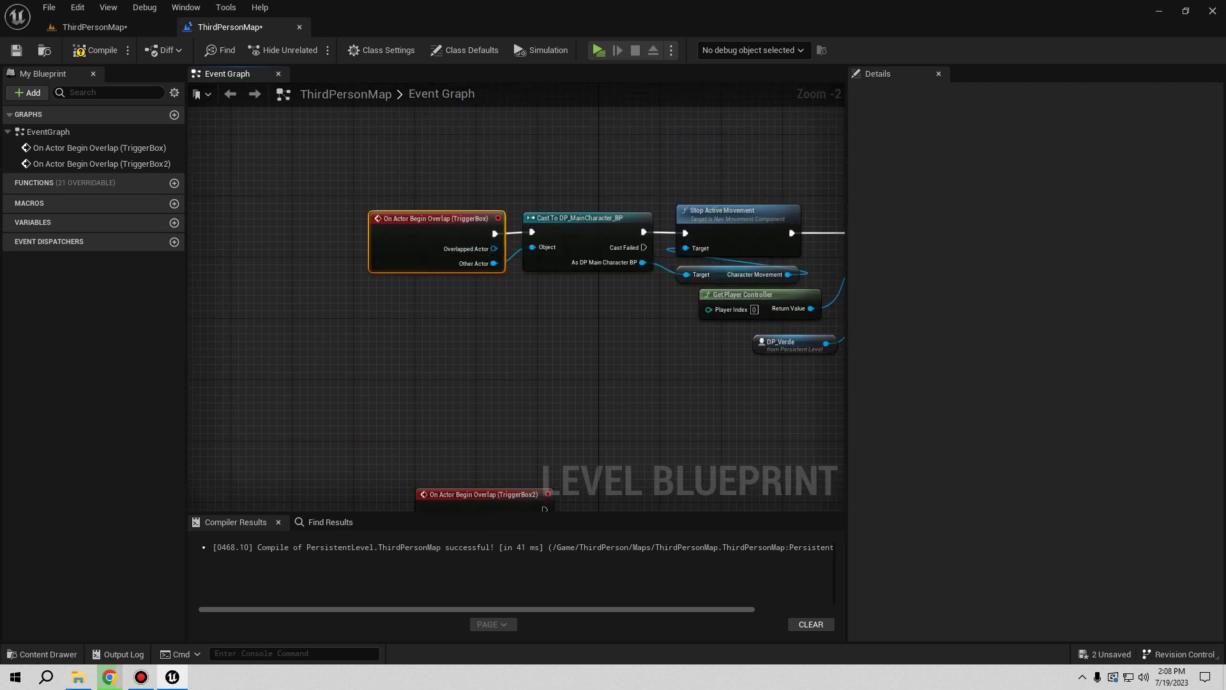
right_click_drag(469, 375, 458, 315)
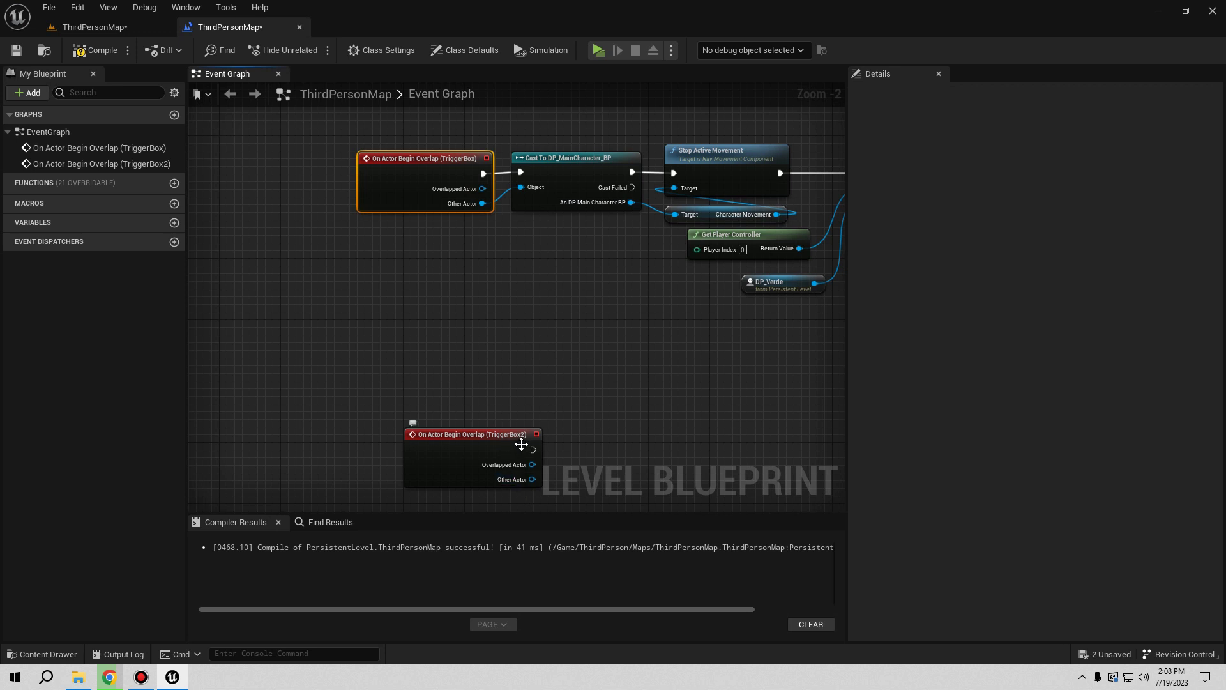
scroll(521, 443, "up", 2)
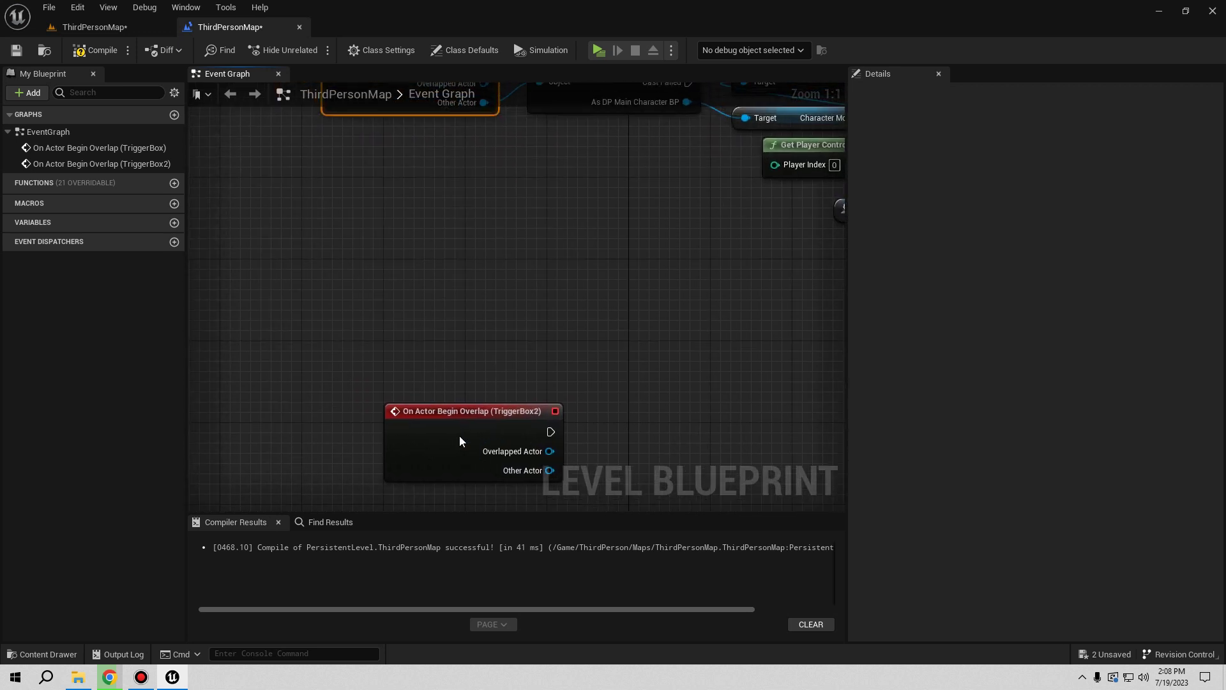
key("Home")
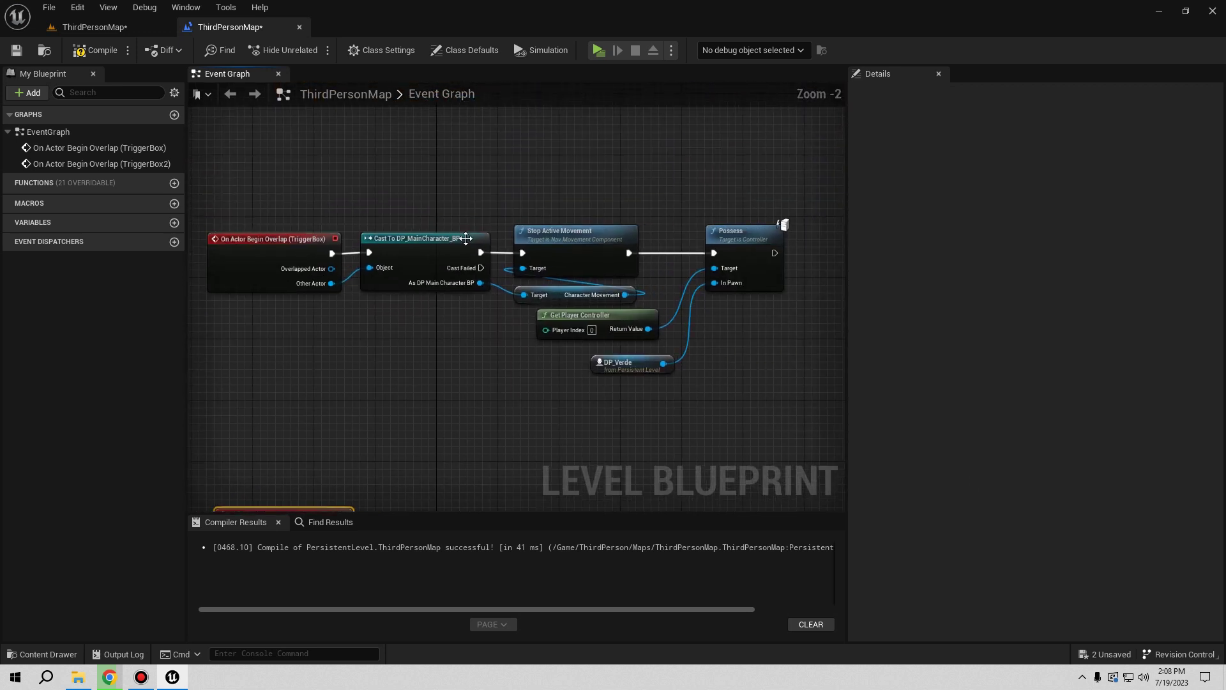
left_click_drag(422, 202, 726, 341)
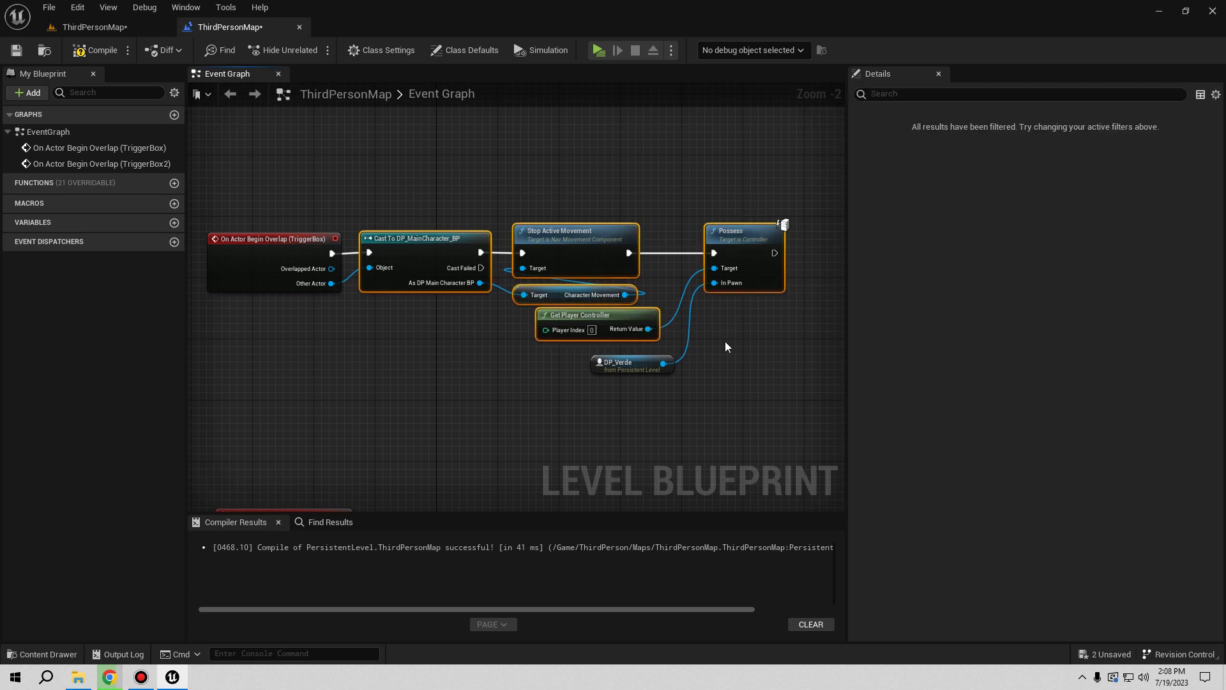
key("ctrl+c")
key("ctrl+v")
left_click_drag(747, 349, 610, 488)
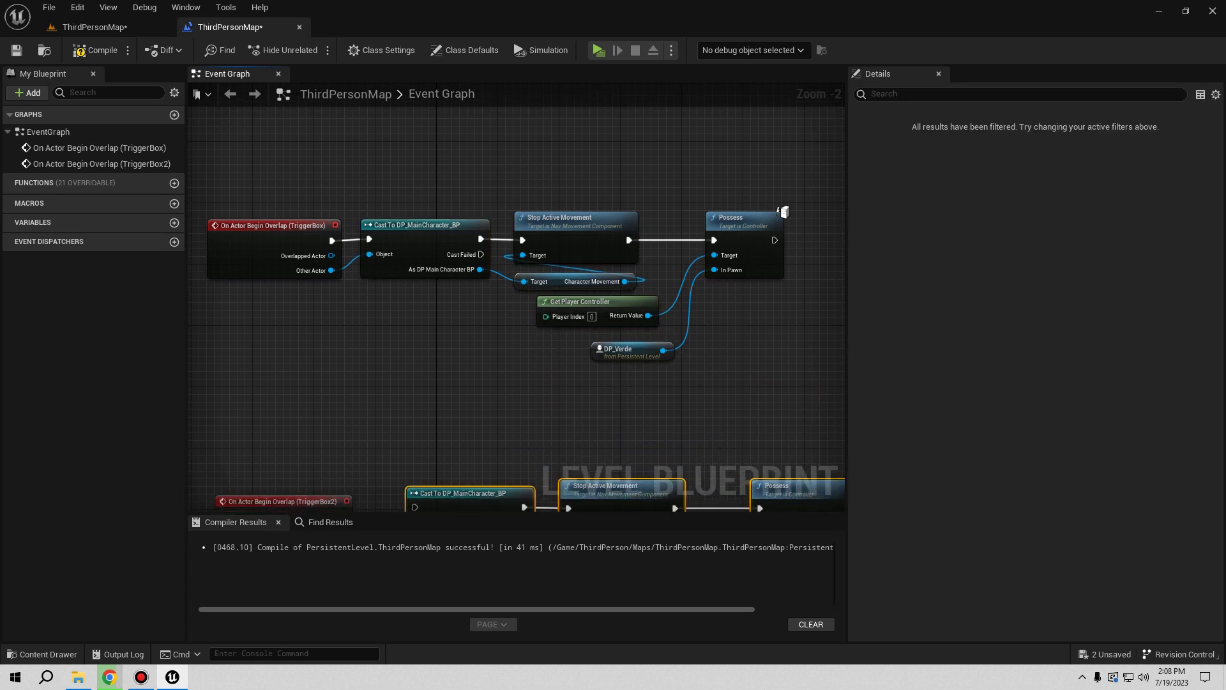
right_click_drag(480, 478, 492, 276)
left_click_drag(465, 289, 449, 303)
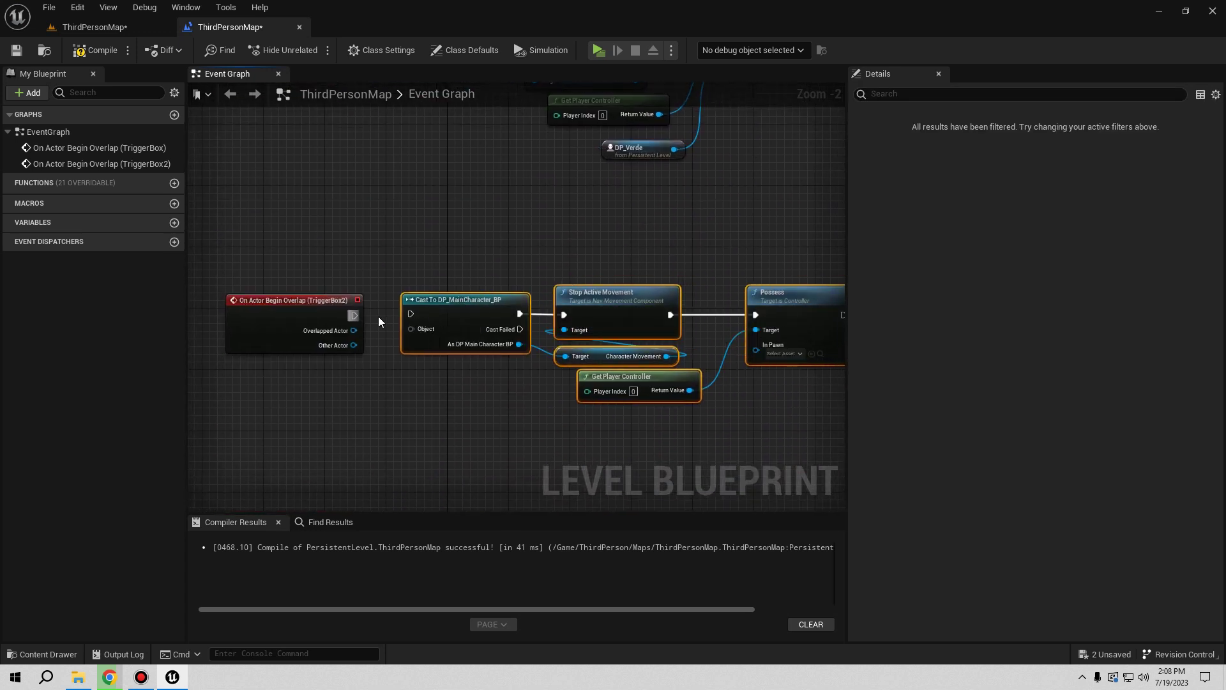
Step: Connect TriggerBox2's Other Actor to the pasted cast's Object input
left_click_drag(353, 345, 412, 329)
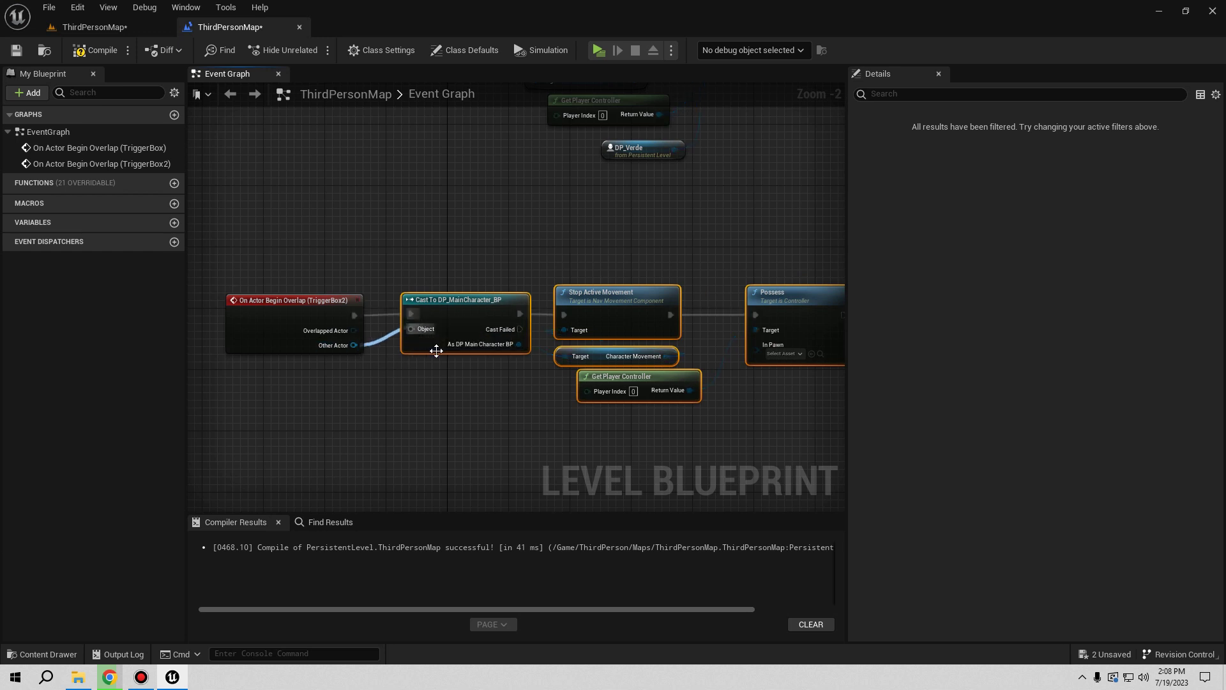
mouse_move(747, 230)
right_mouse_down()
mouse_move(642, 191)
mouse_move(534, 266)
right_mouse_up()
left_click(642, 192)
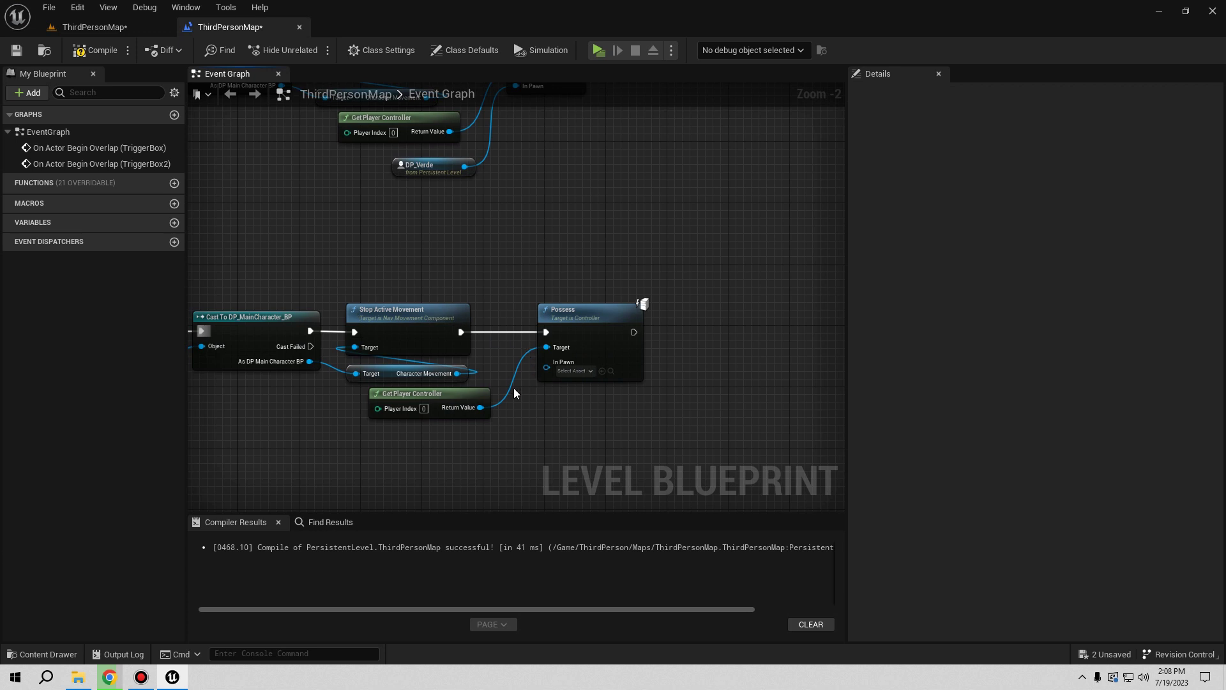
Step: Plug a DP_Azul reference into the pasted Possess's In Pawn and compile
left_click(138, 28)
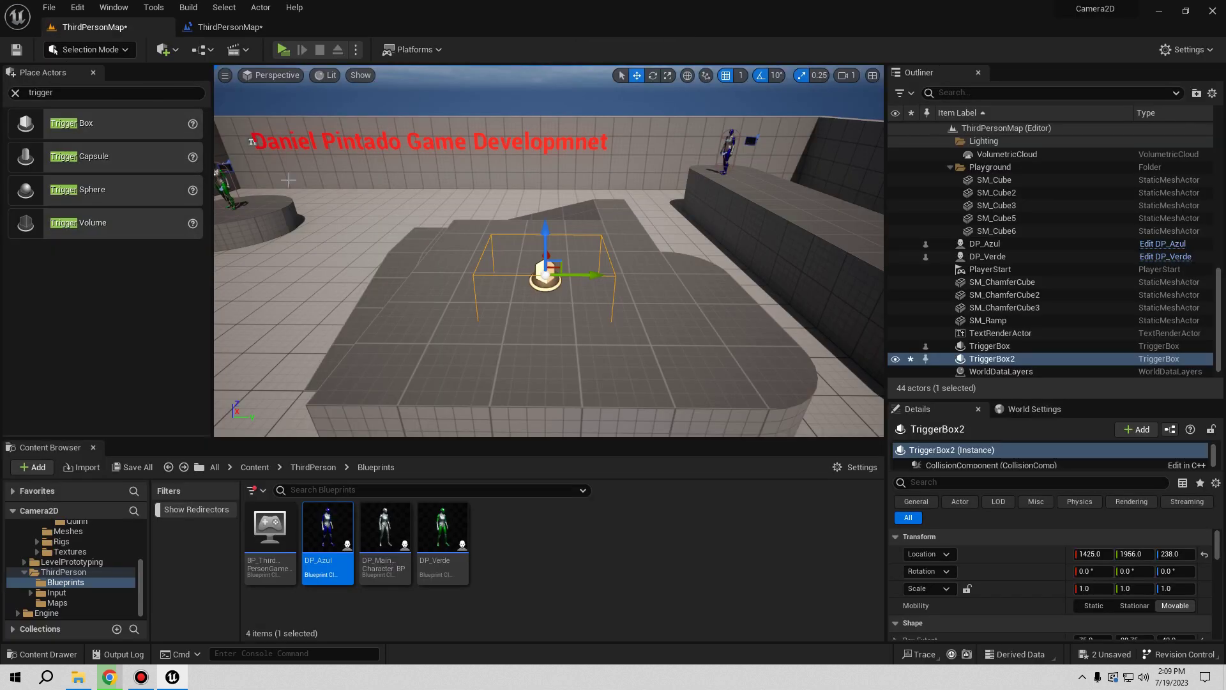
left_click(728, 144)
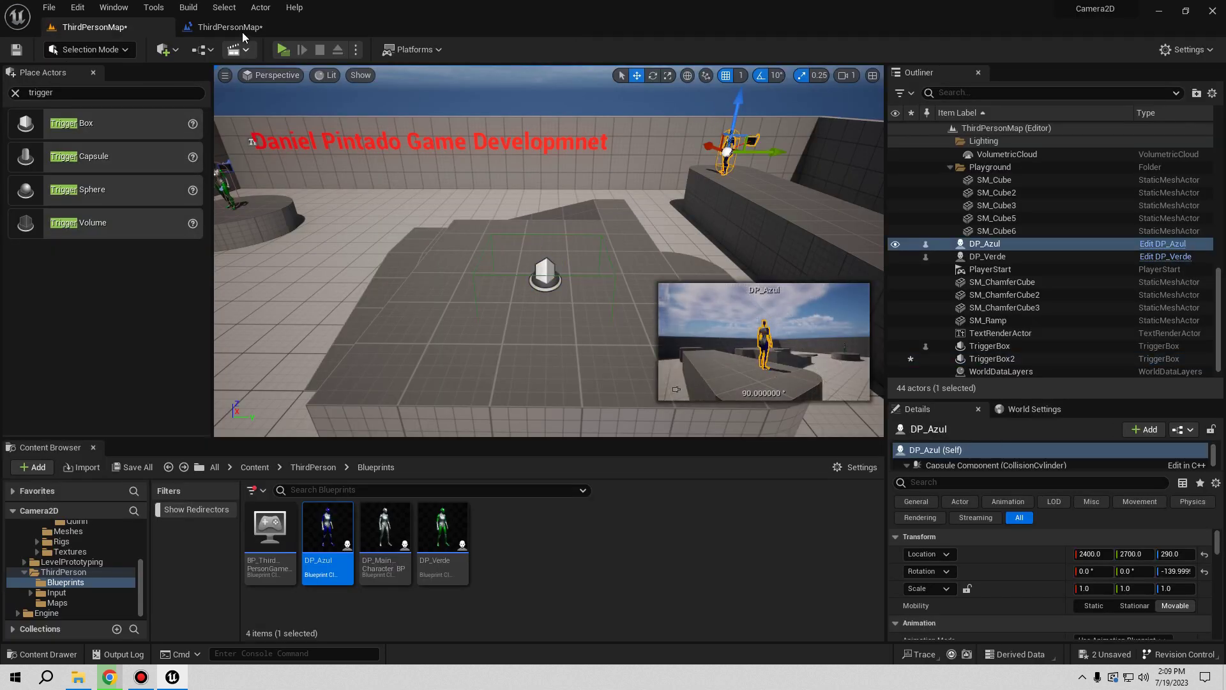
left_click(230, 26)
right_click(432, 449)
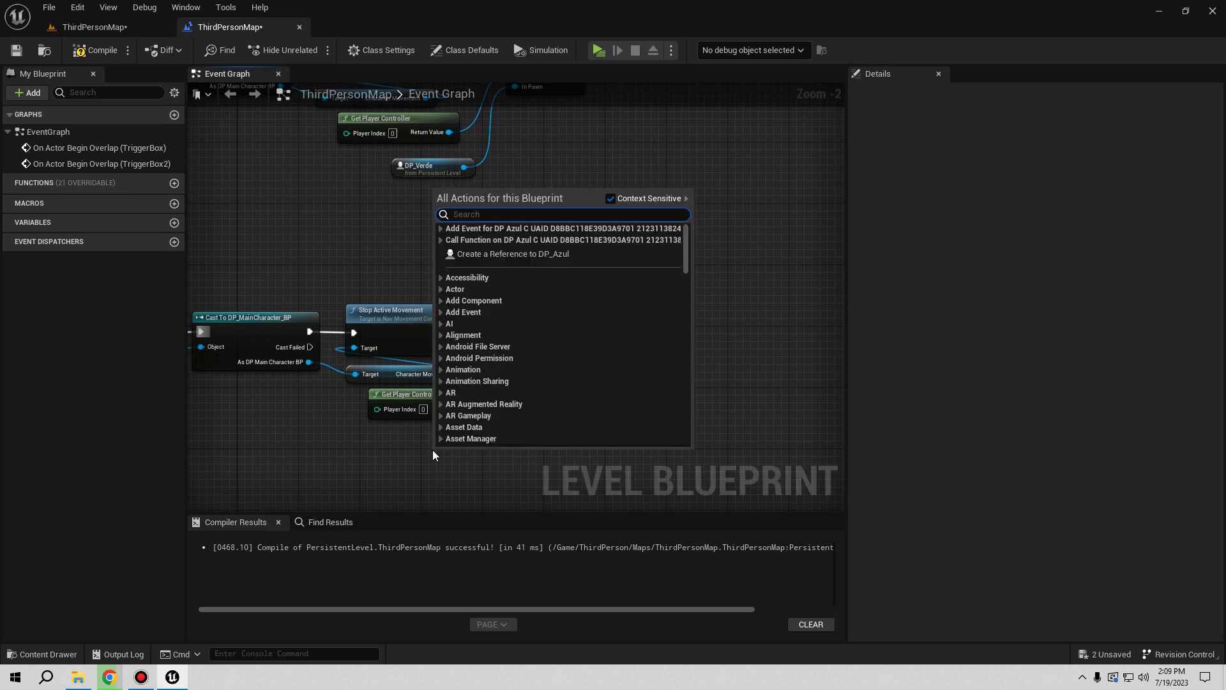
left_click(472, 253)
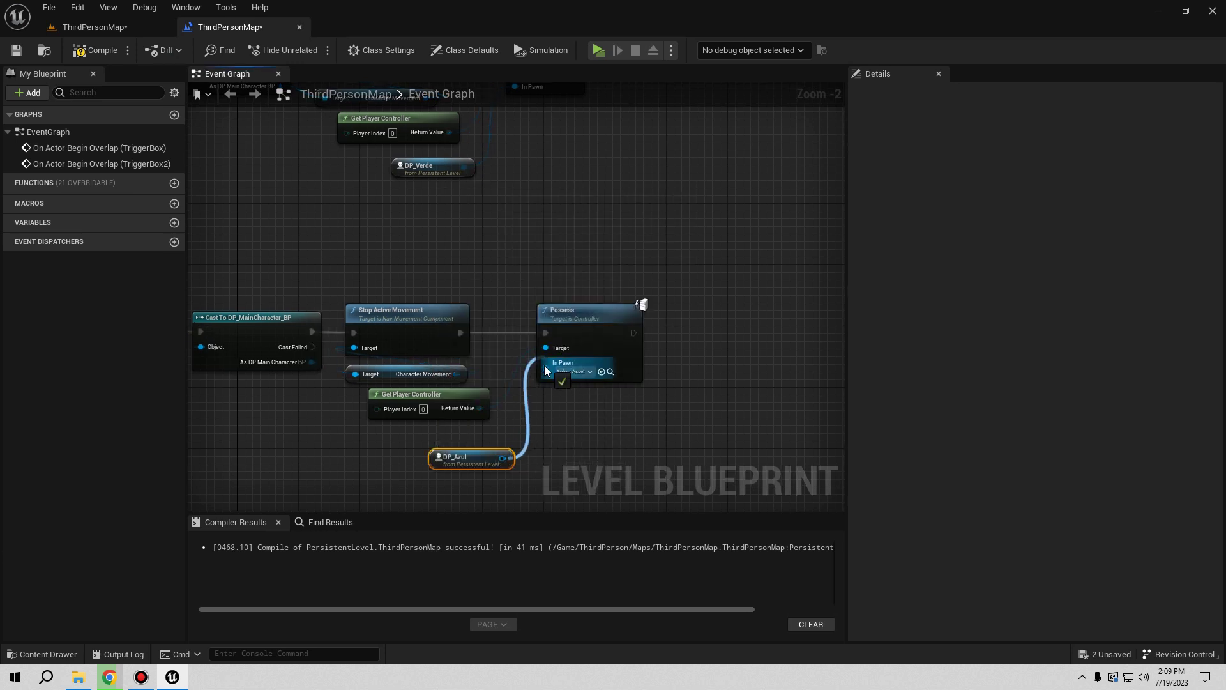
left_click_drag(545, 369, 545, 363)
left_click_drag(483, 458, 459, 453)
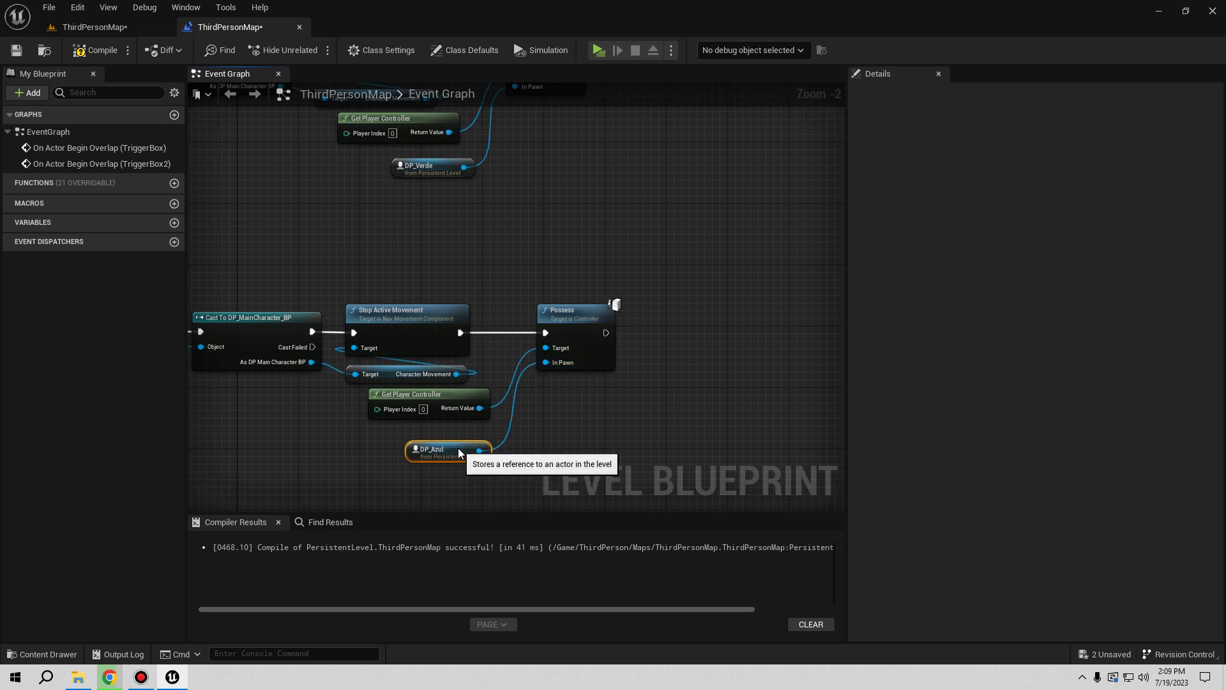
left_click(109, 59)
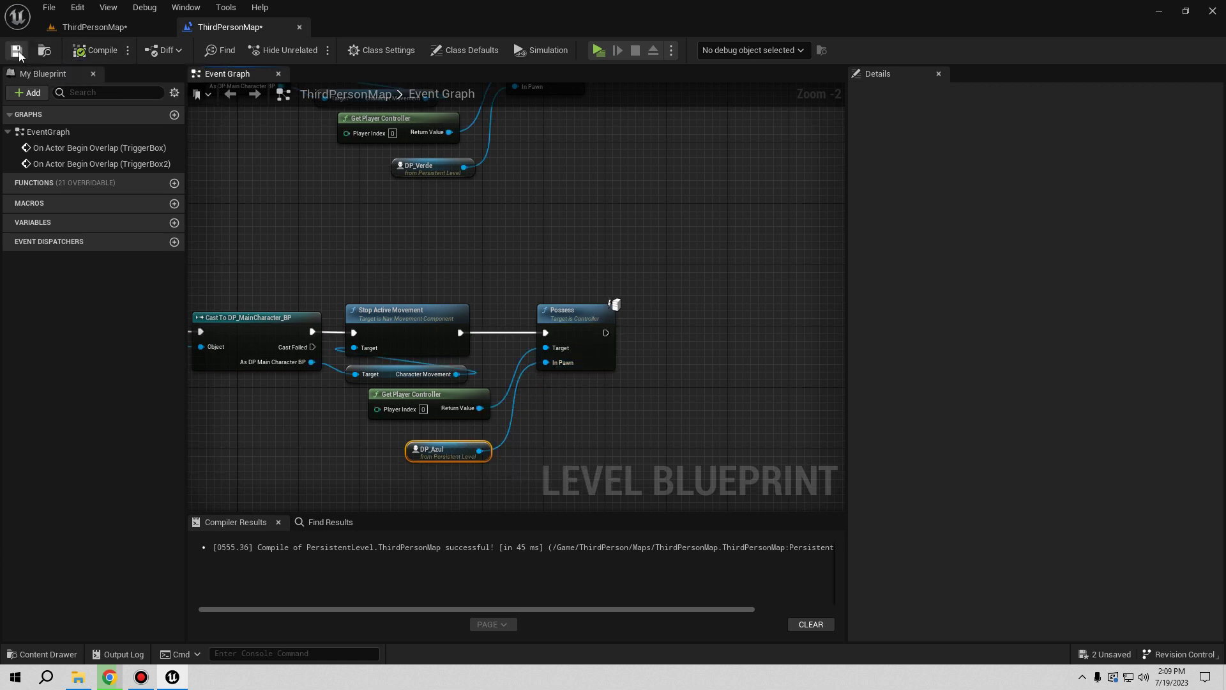
Step: Play the level and run through both triggers, switching between the green and blue characters
left_click(599, 51)
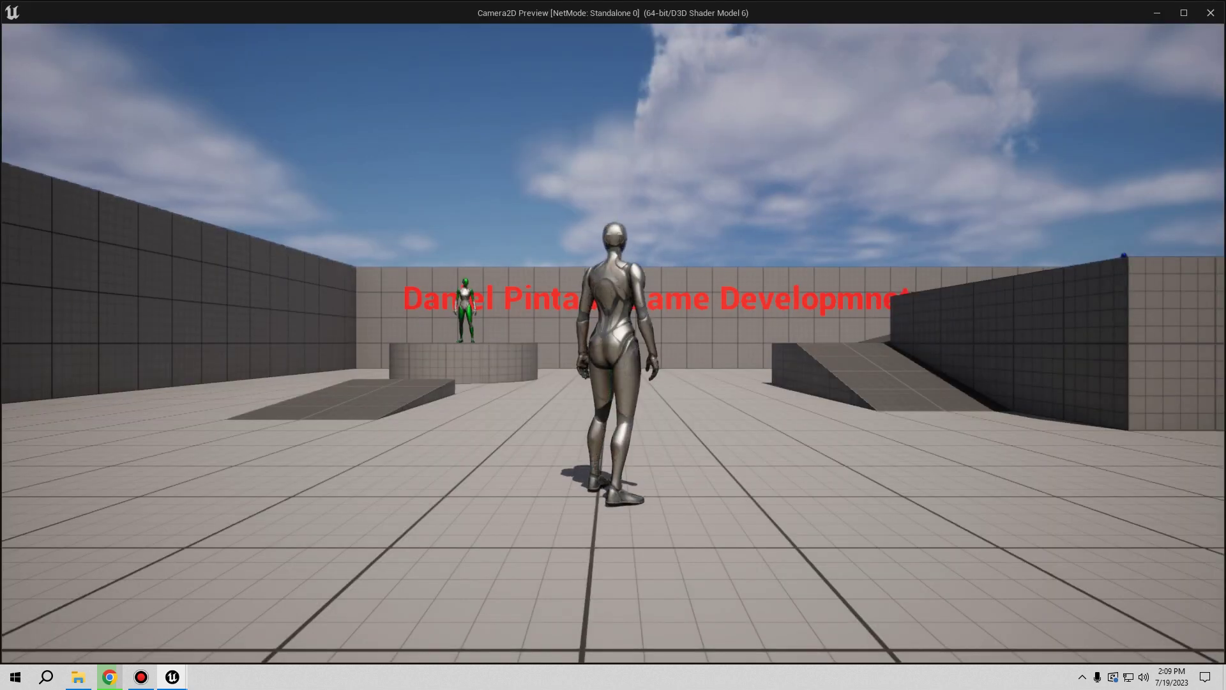
key("w")
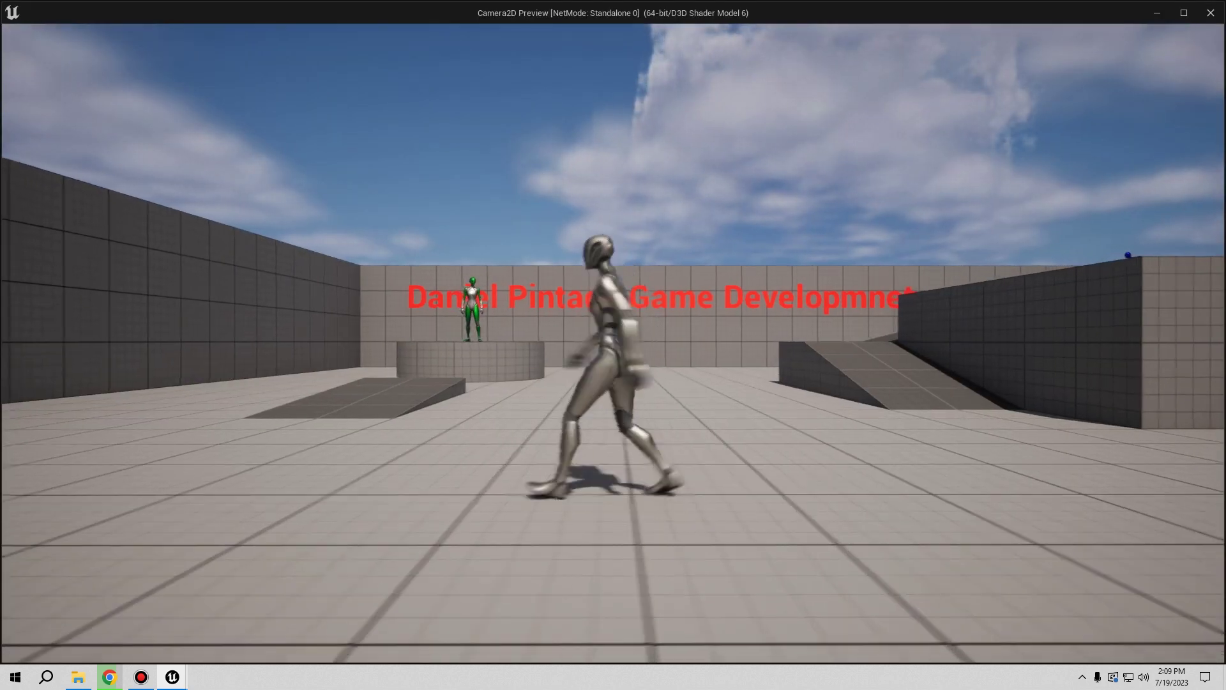
key("Tab")
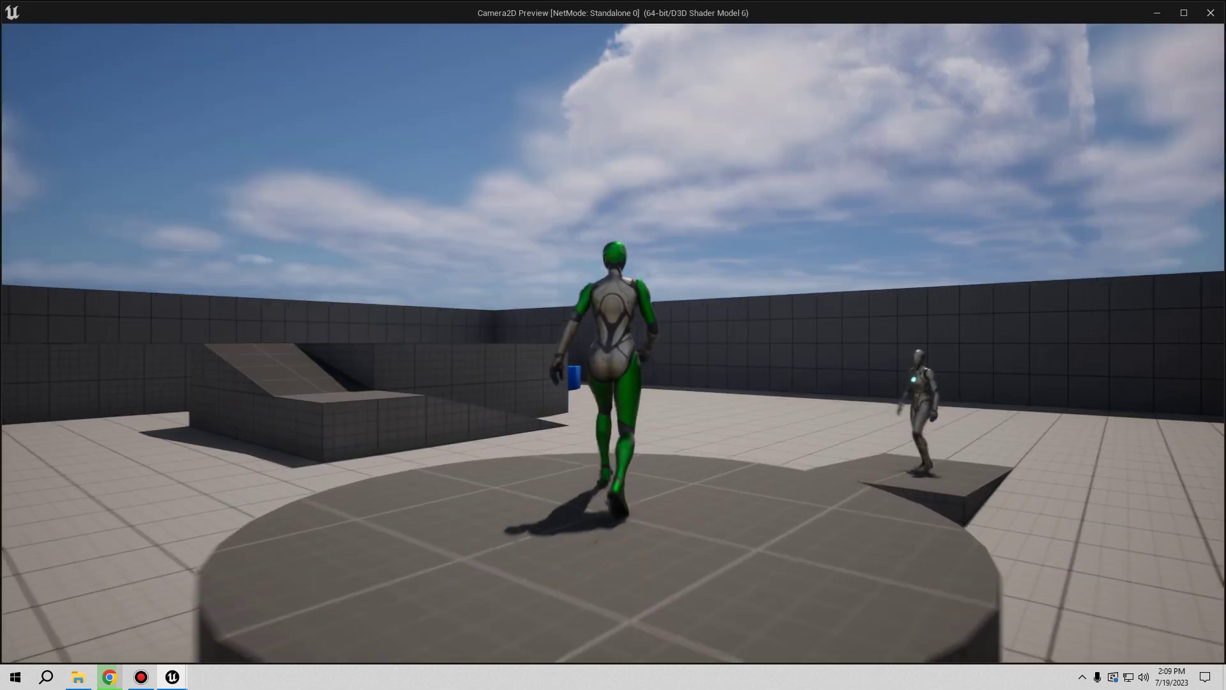
key("w")
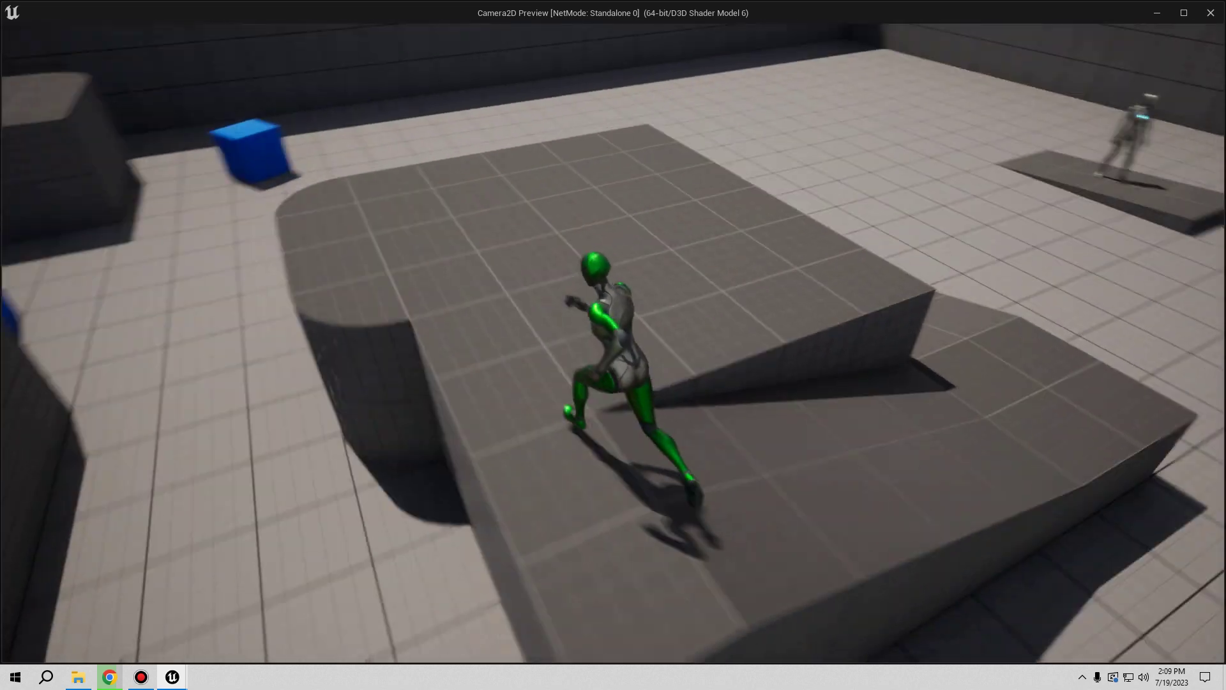
key("Tab")
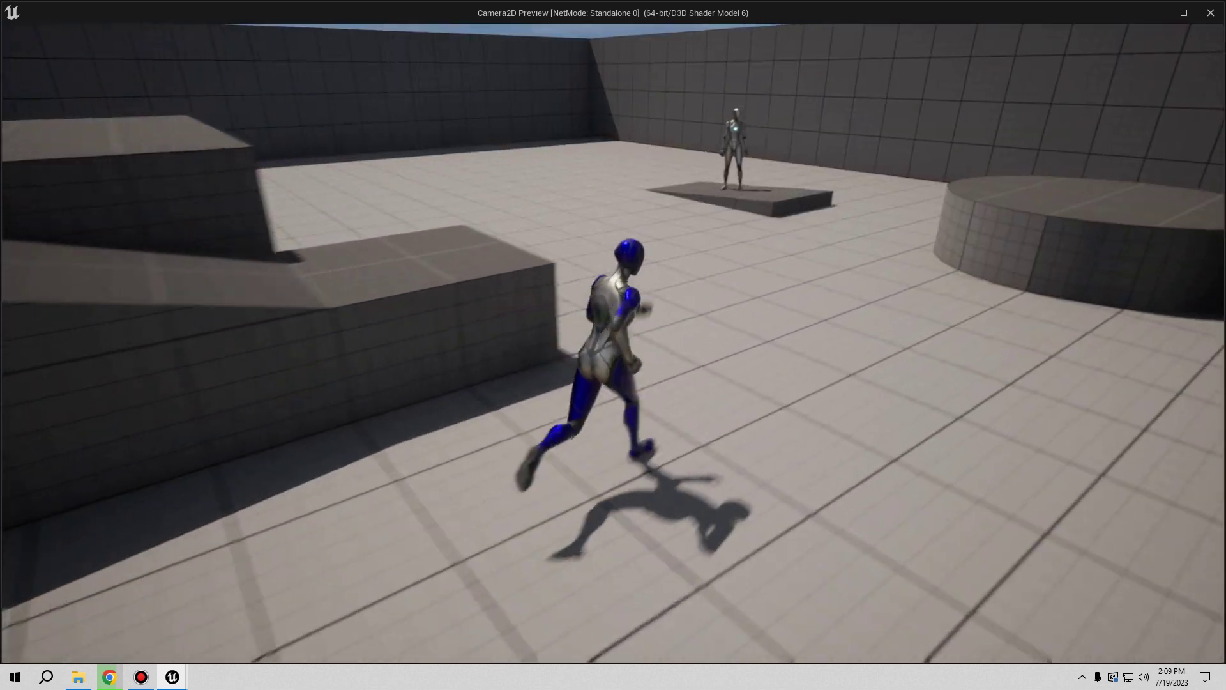
key("Tab")
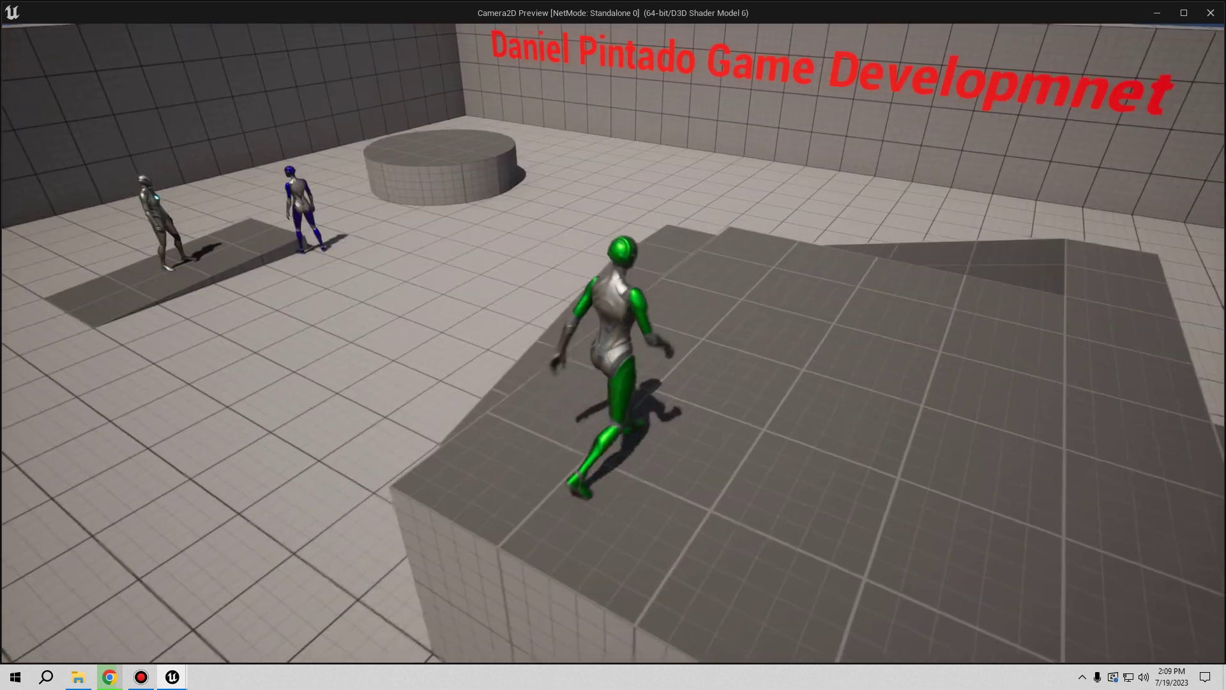
key("Tab")
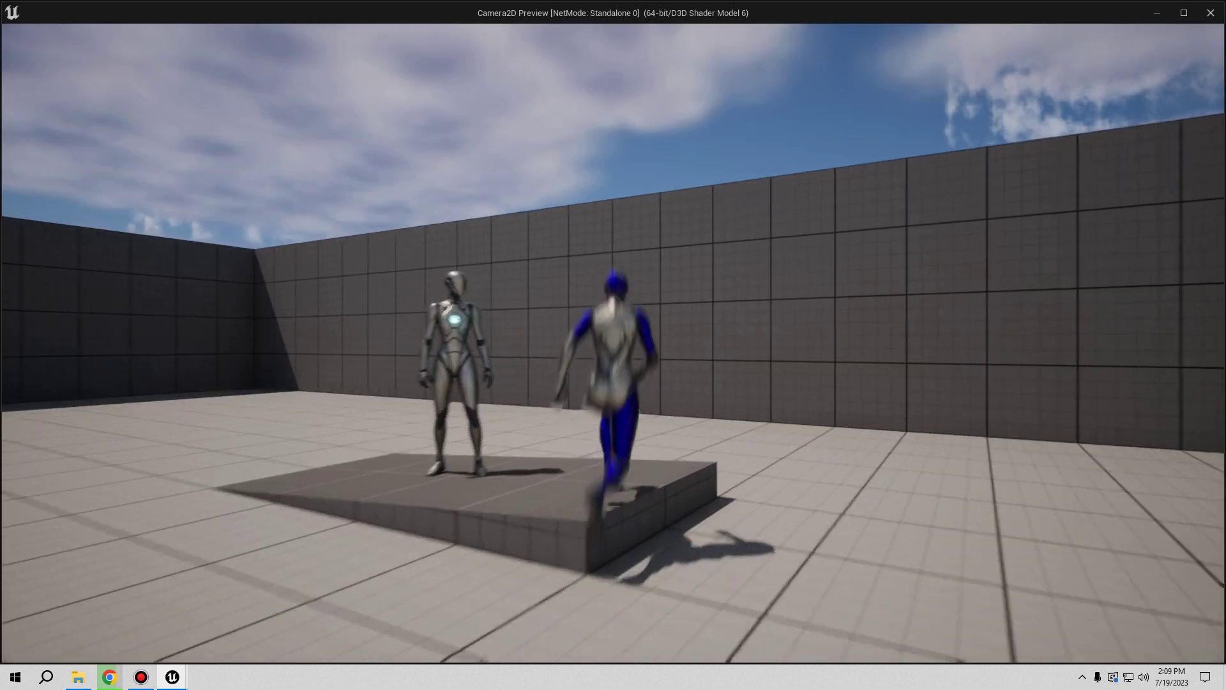
key("w")
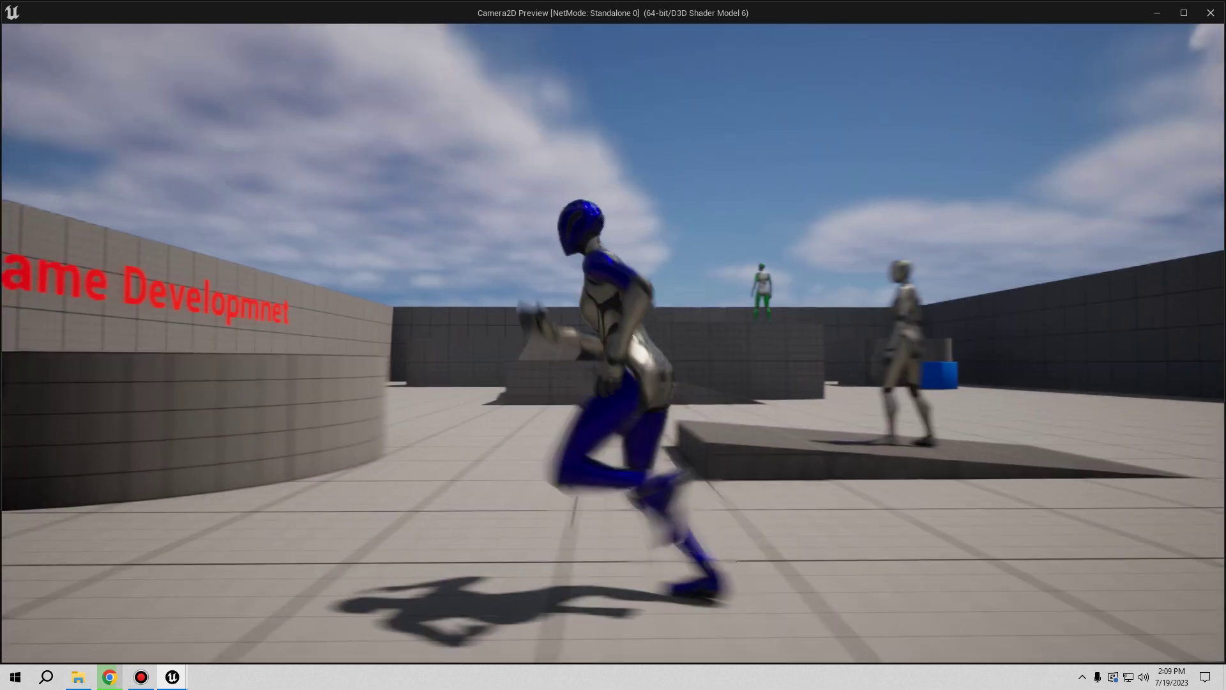
key("w")
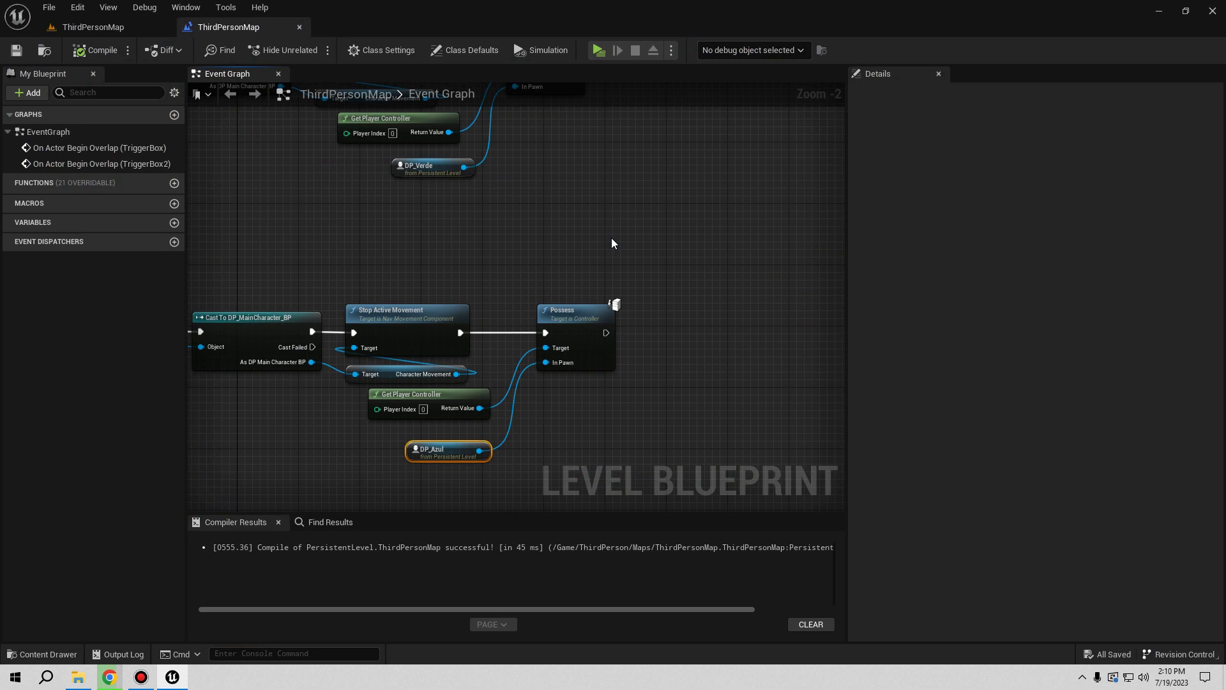
Step: Duplicate TriggerBox2 further along Y to create TriggerBox3
right_click_drag(311, 288, 490, 210)
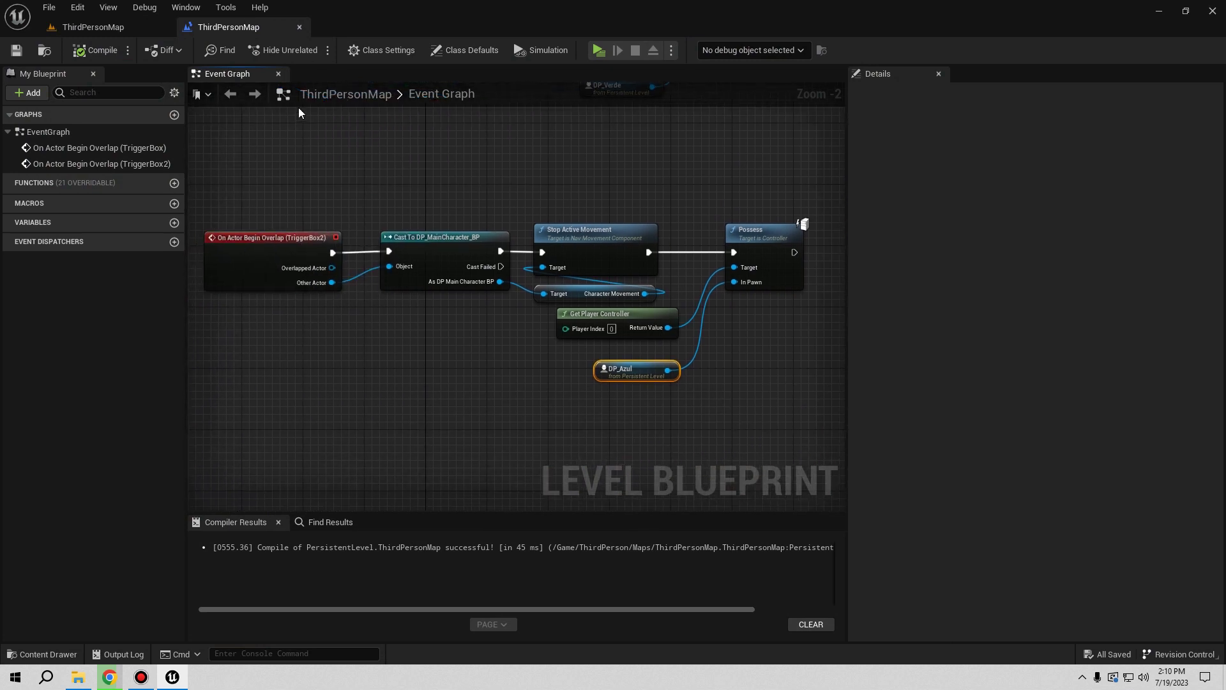
left_click(101, 25)
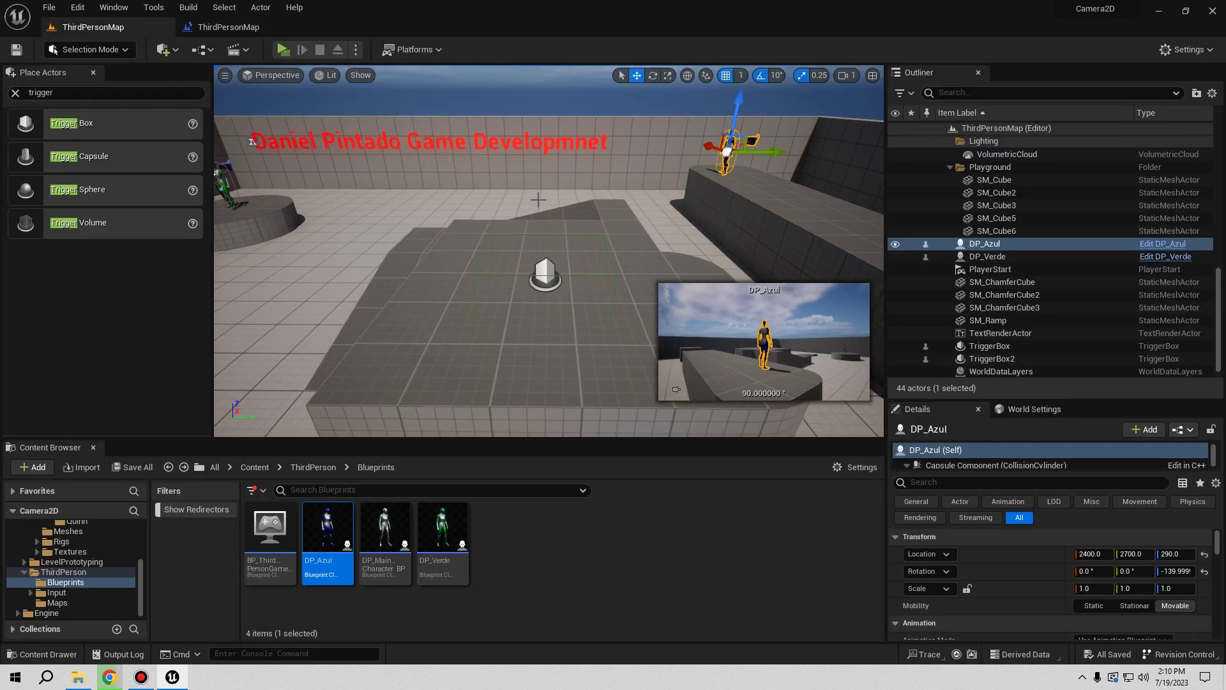
left_click_drag(549, 288, 550, 242)
left_click_drag(470, 217, 470, 268)
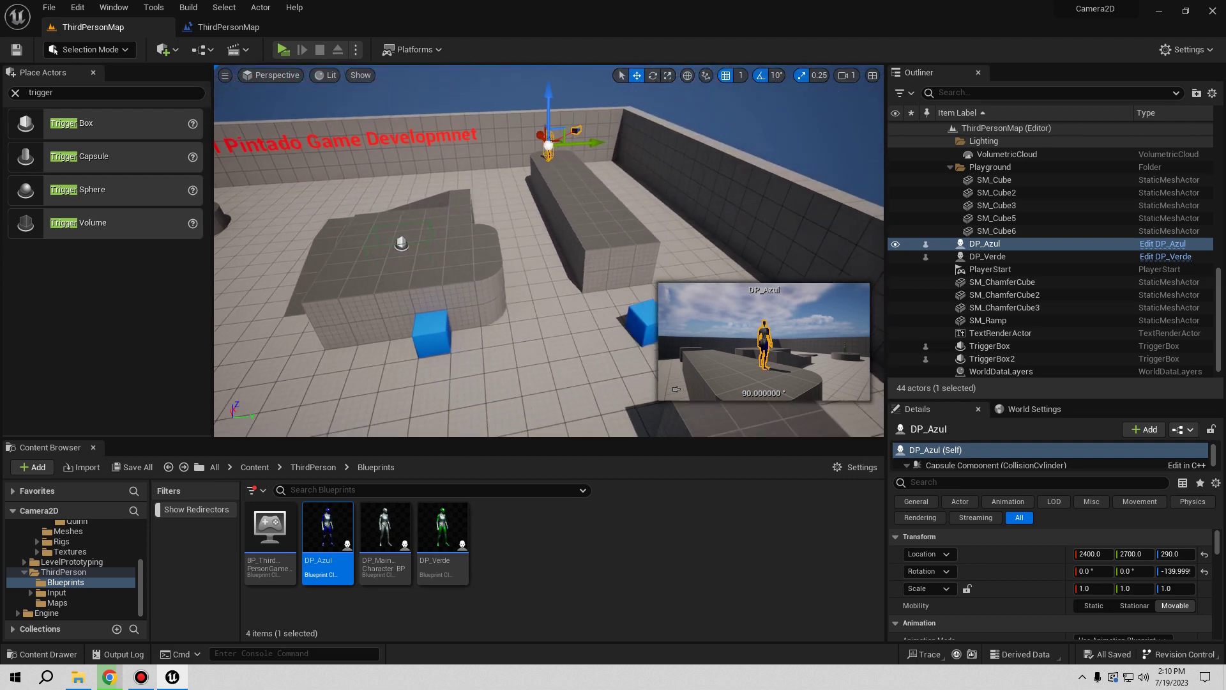
left_click(479, 215)
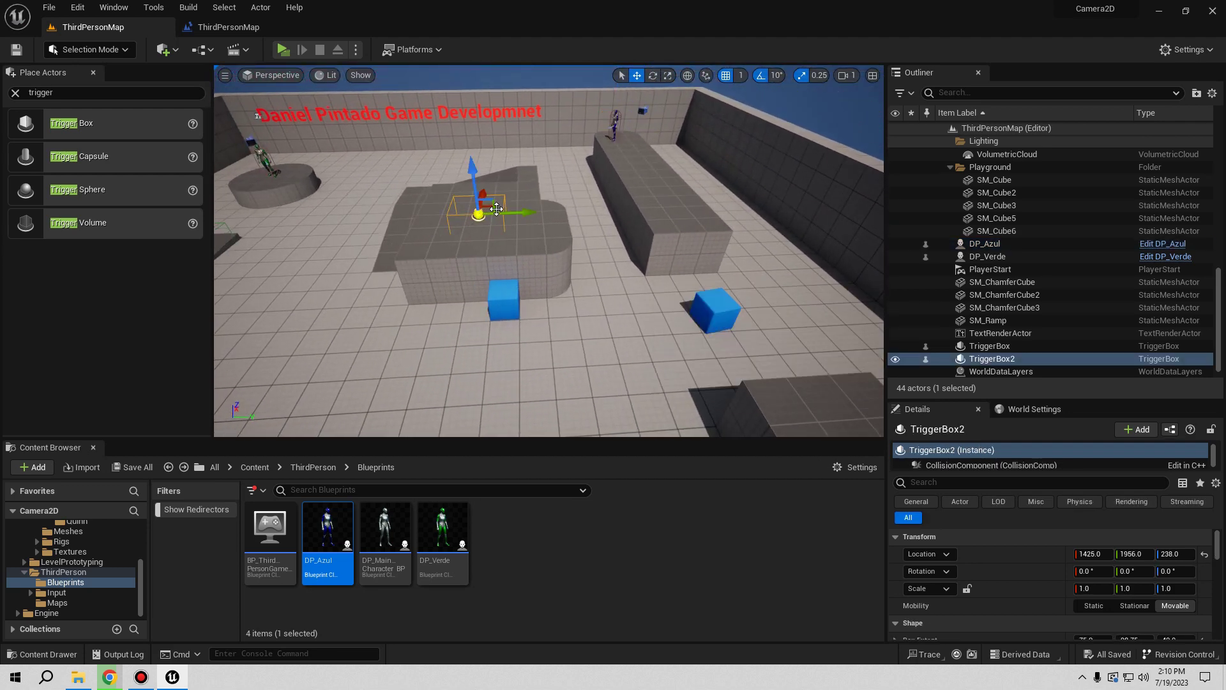
left_click_drag(527, 210, 787, 233, "alt")
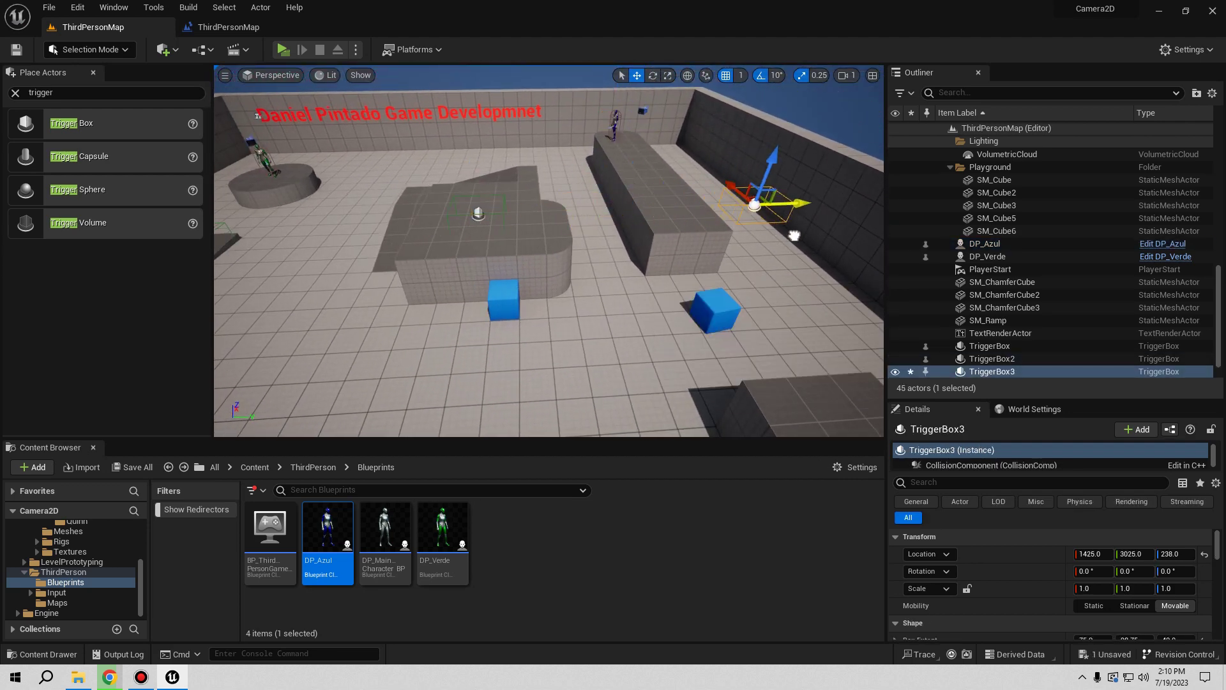
Step: Lower TriggerBox3 to the ground at Z 26 beside the long wall
middle_click_drag(639, 186, 710, 187)
left_click_drag(693, 181, 692, 272)
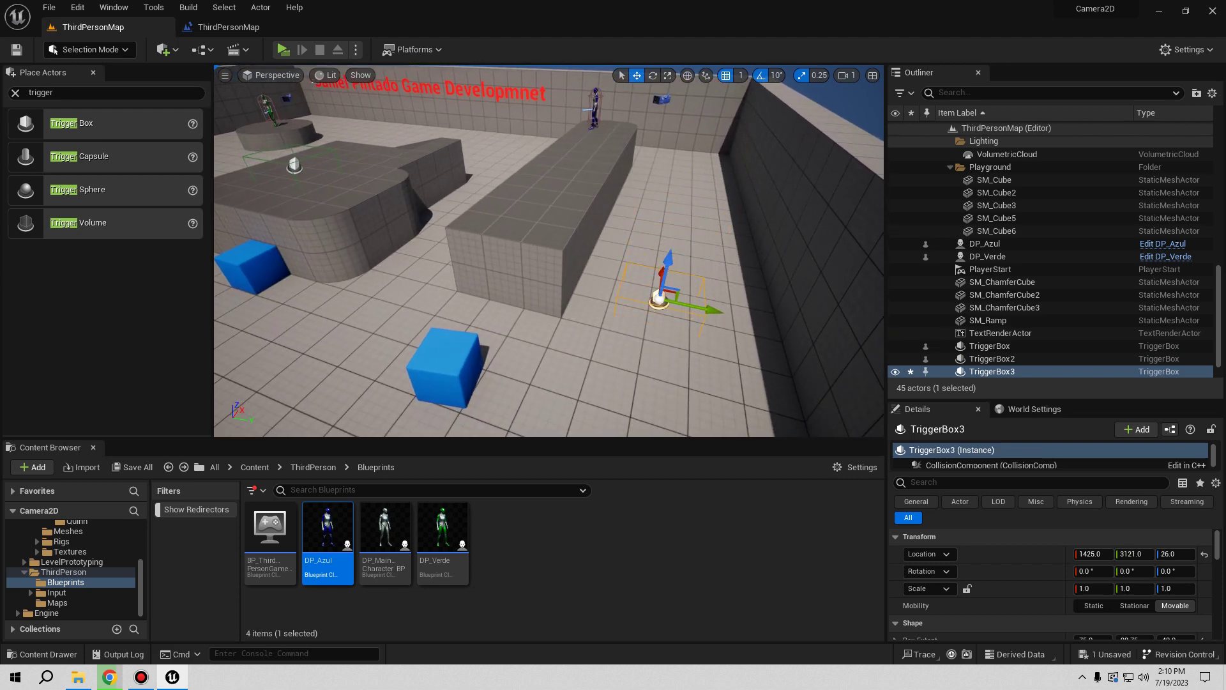
right_click_drag(692, 272, 700, 129)
left_click(668, 76)
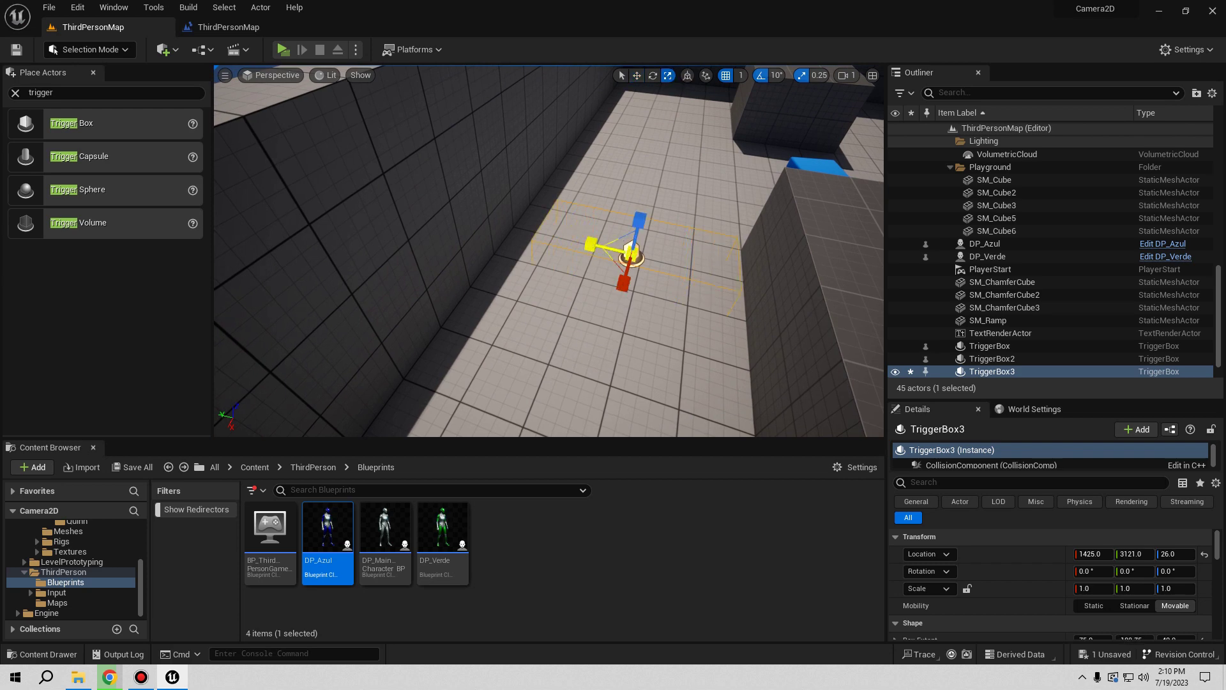
right_click_drag(549, 255, 549, 191)
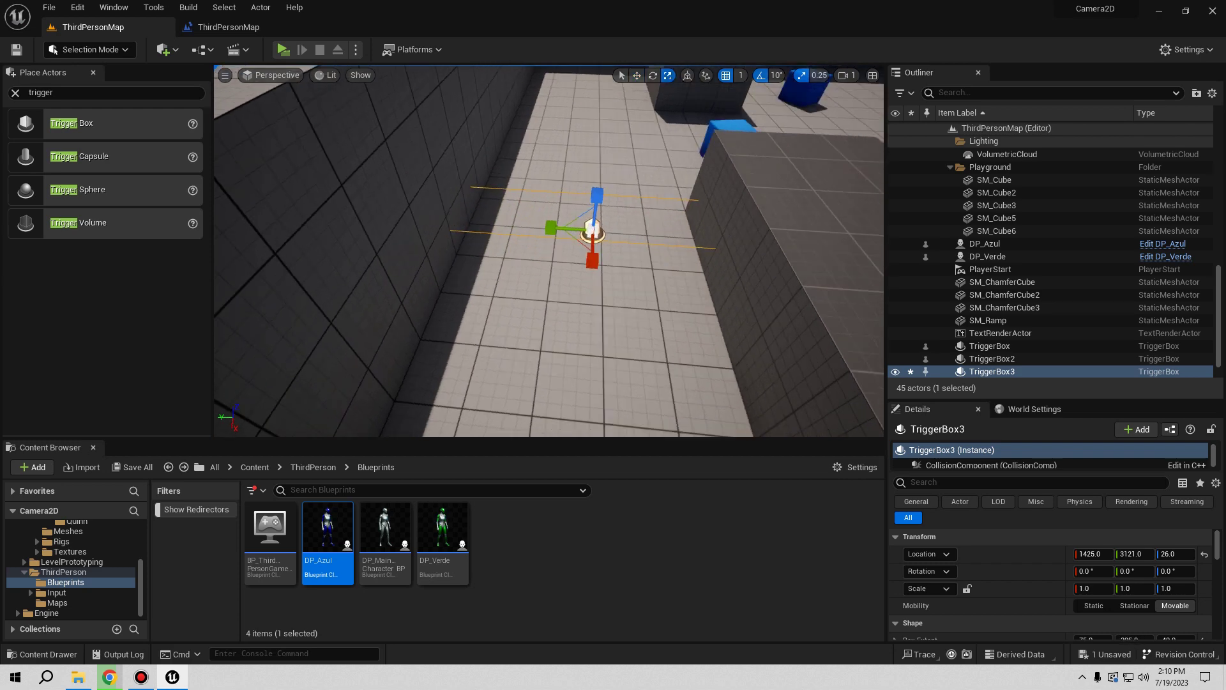
right_click_drag(506, 226, 448, 210)
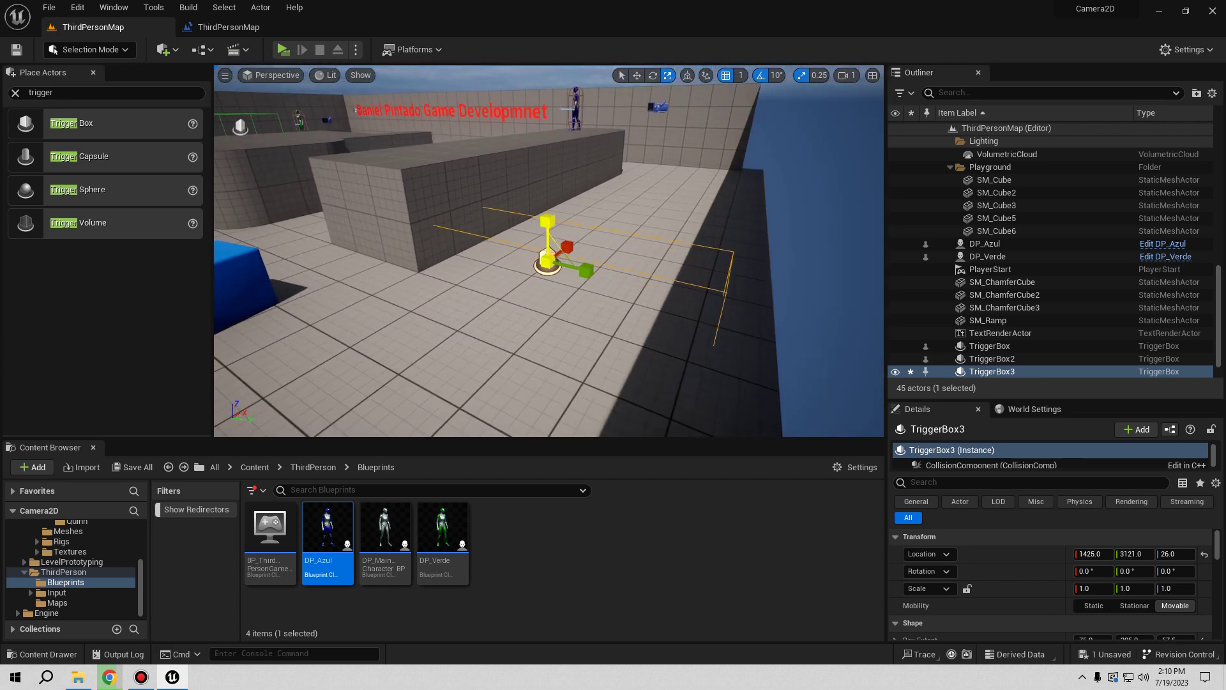
right_click_drag(571, 403, 537, 363)
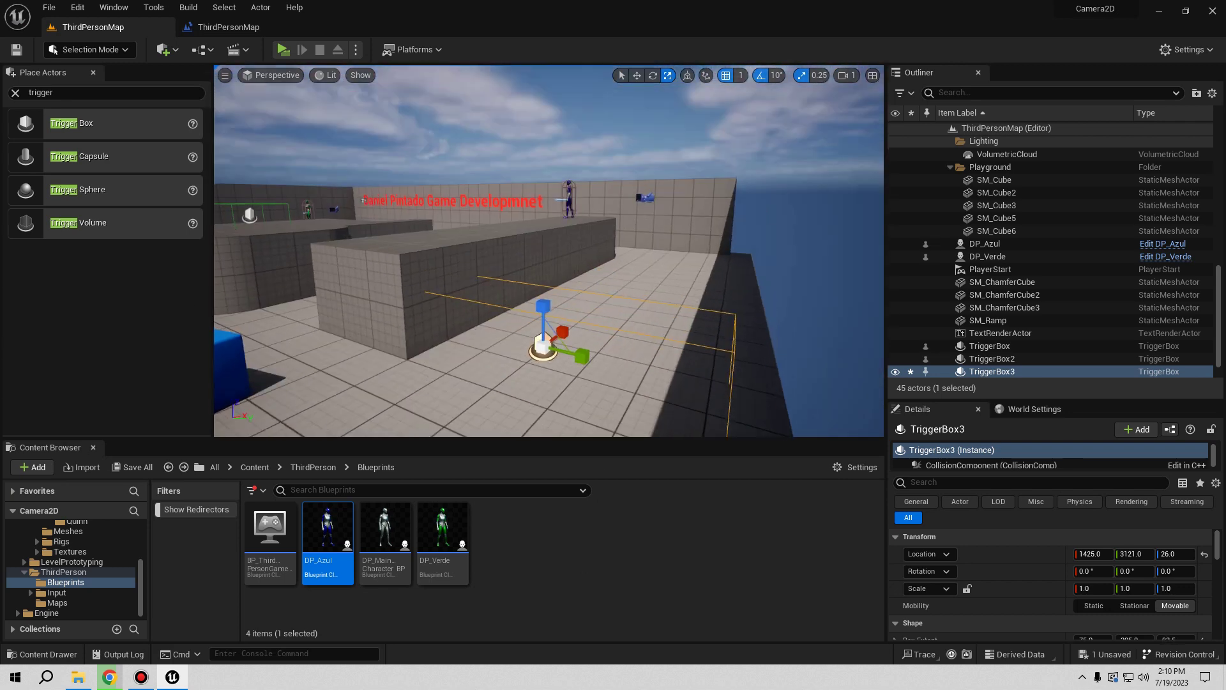
Step: Save all modified level content with TriggerBox3 in place
left_click(410, 336)
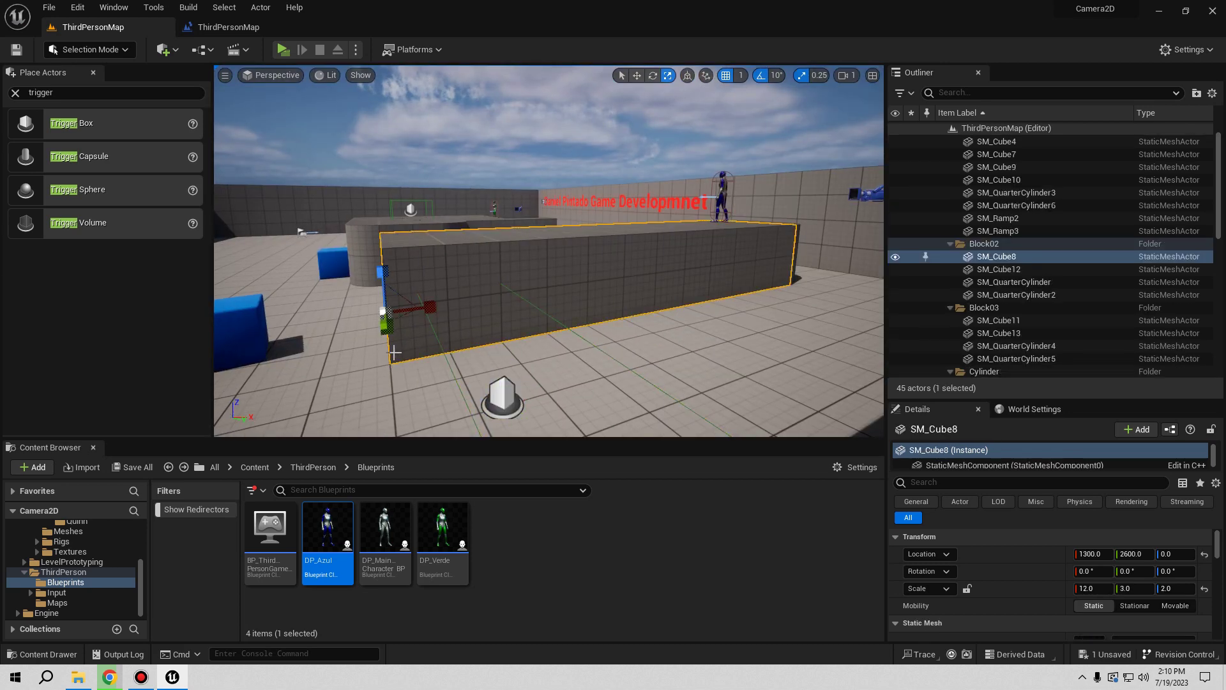
right_click_drag(411, 336, 386, 300)
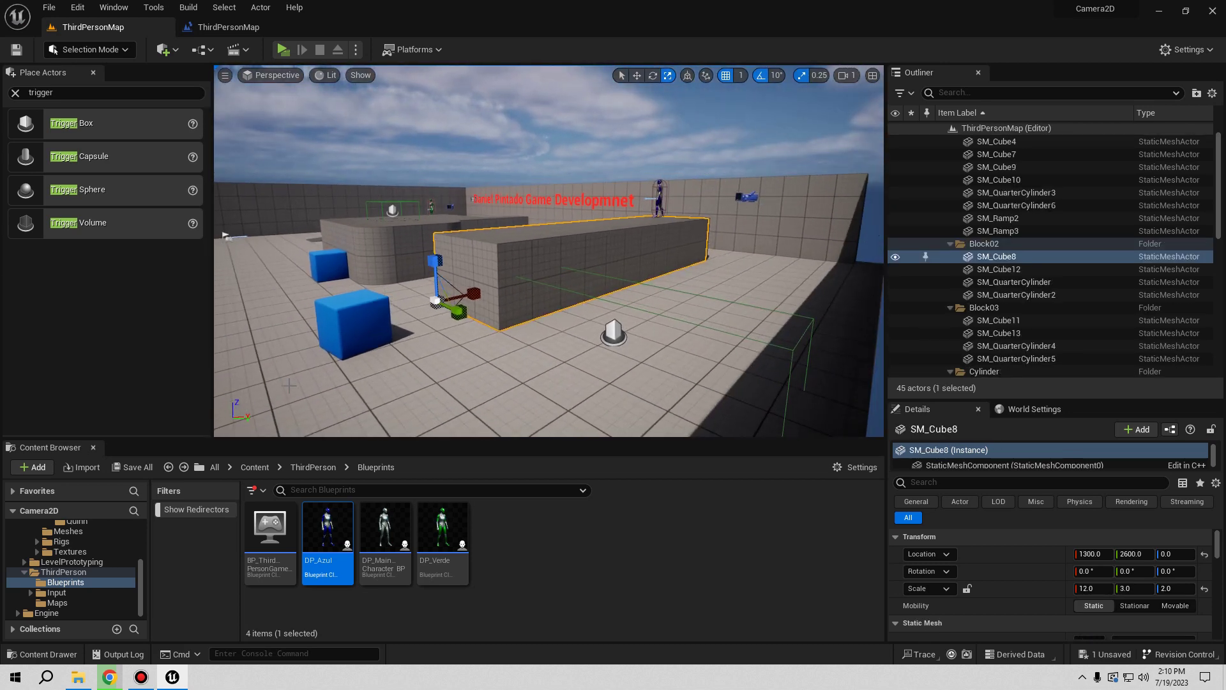
left_click(139, 471)
left_click(715, 484)
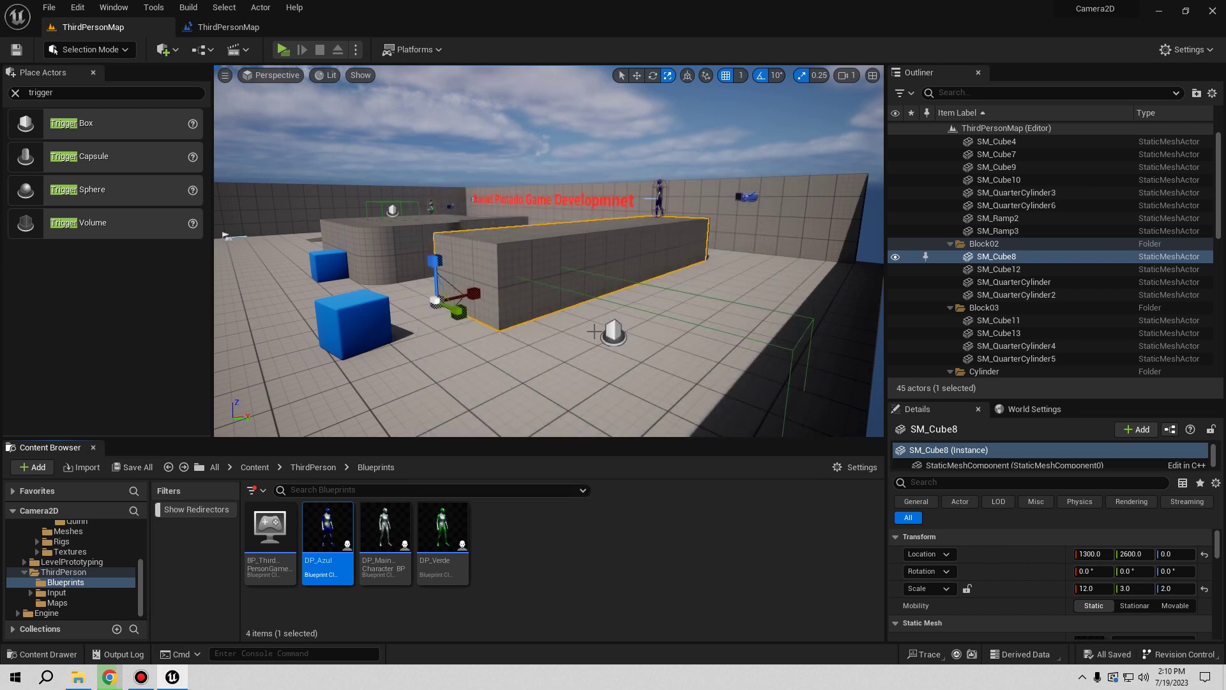
left_click(614, 331)
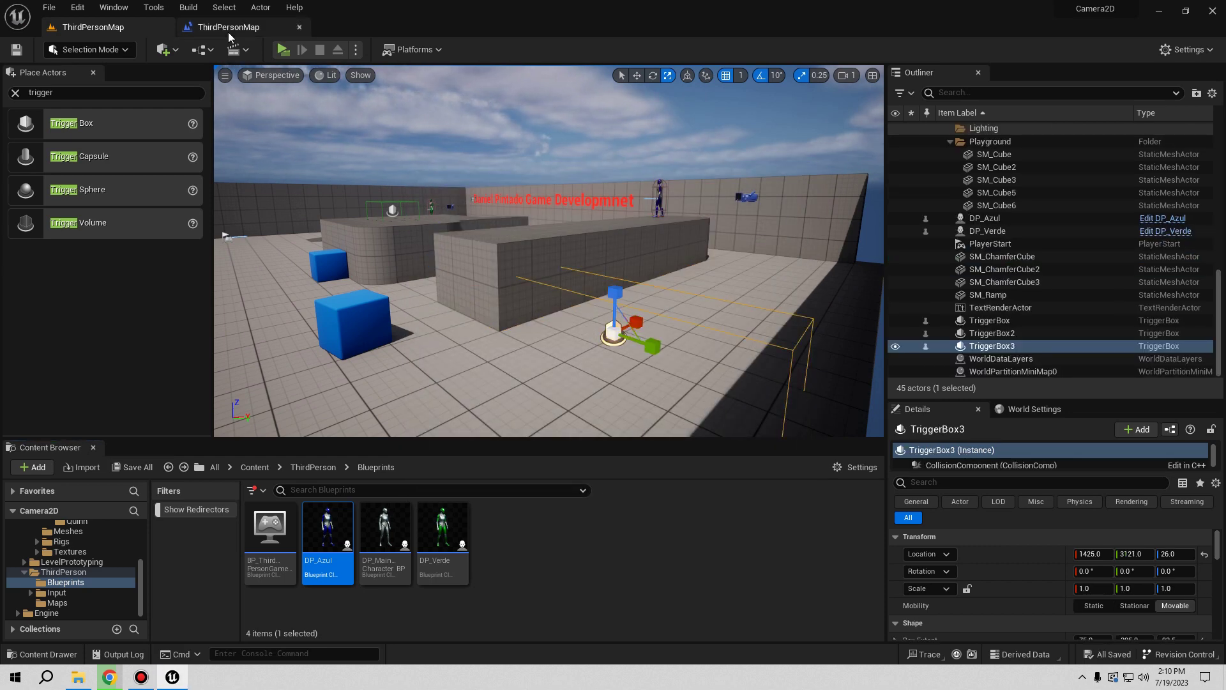
left_click(228, 32)
Step: Add an On Actor Begin Overlap event for TriggerBox3 in the Level Blueprint
right_click_drag(412, 331, 487, 234)
scroll(493, 350, "down", 4)
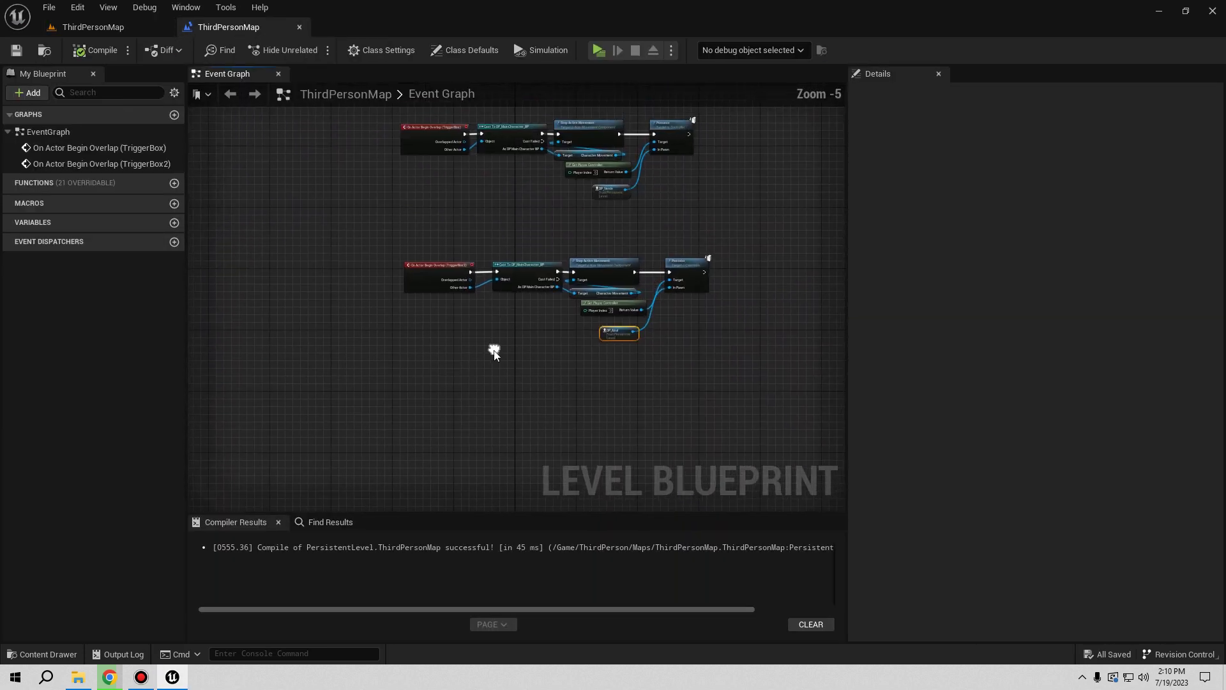
right_click(437, 412)
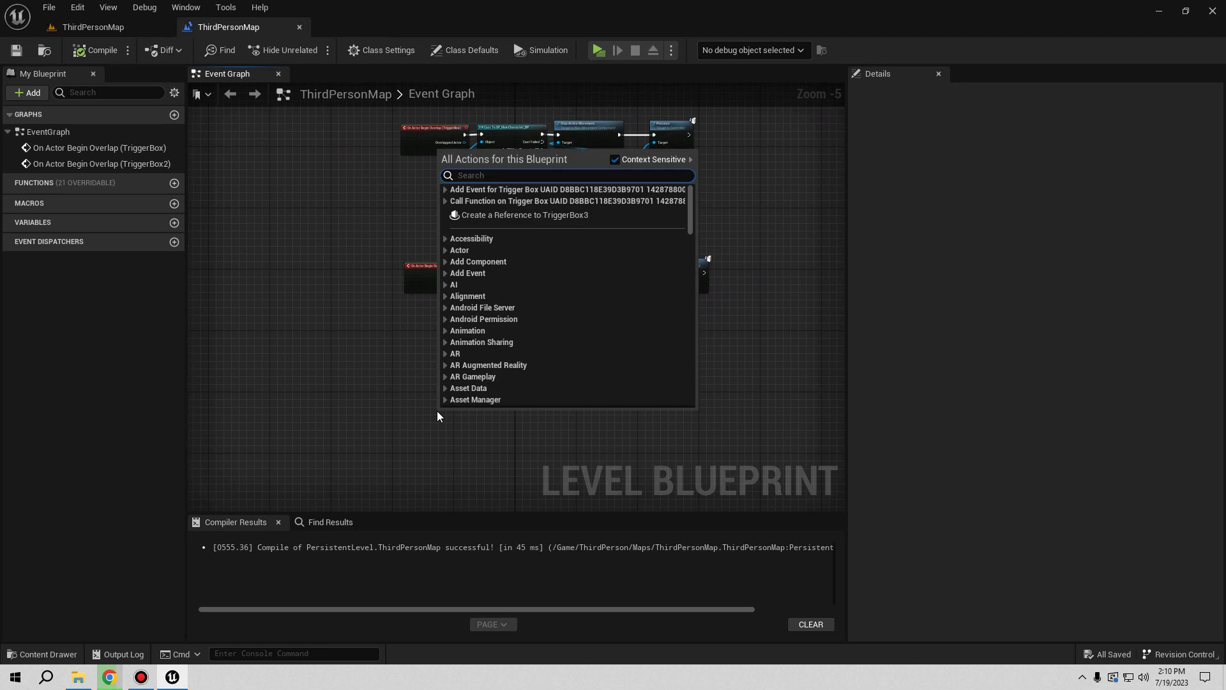
left_click(446, 190)
left_click(452, 200)
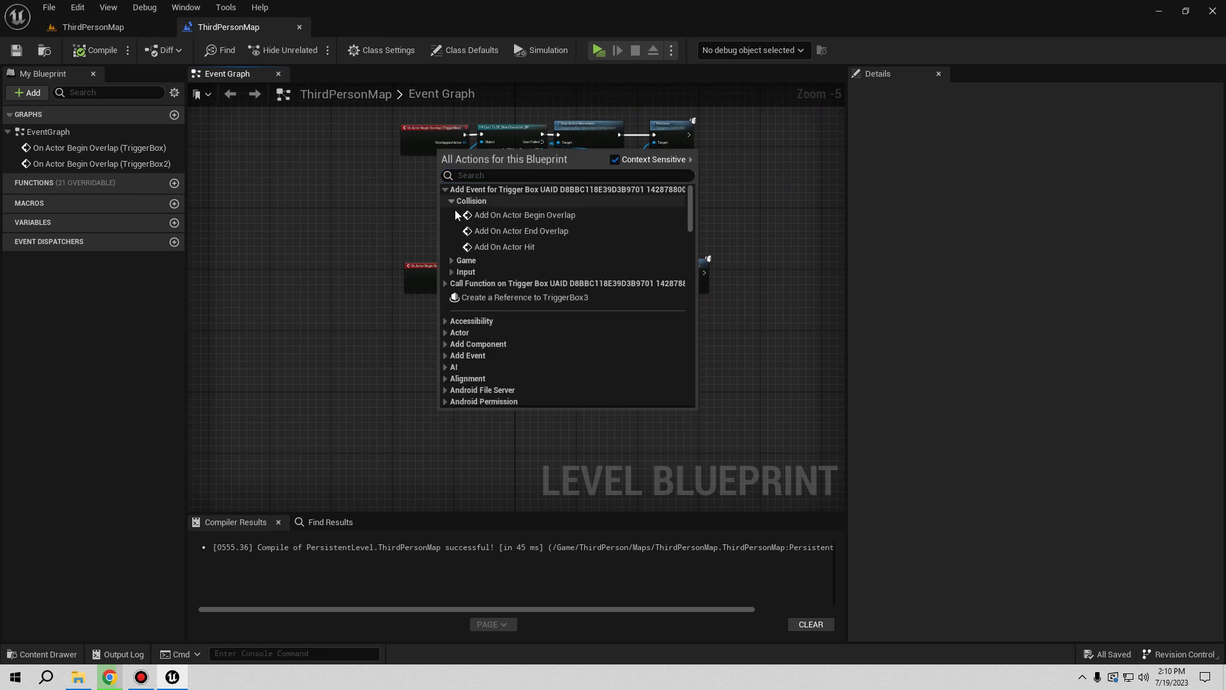
left_click(496, 215)
Step: Copy TriggerBox2's Cast, Stop Movement and Get Player Controller nodes and paste them beside the TriggerBox3 event
scroll(488, 338, "up", 2)
scroll(481, 447, "up", 1)
left_click_drag(481, 447, 420, 400)
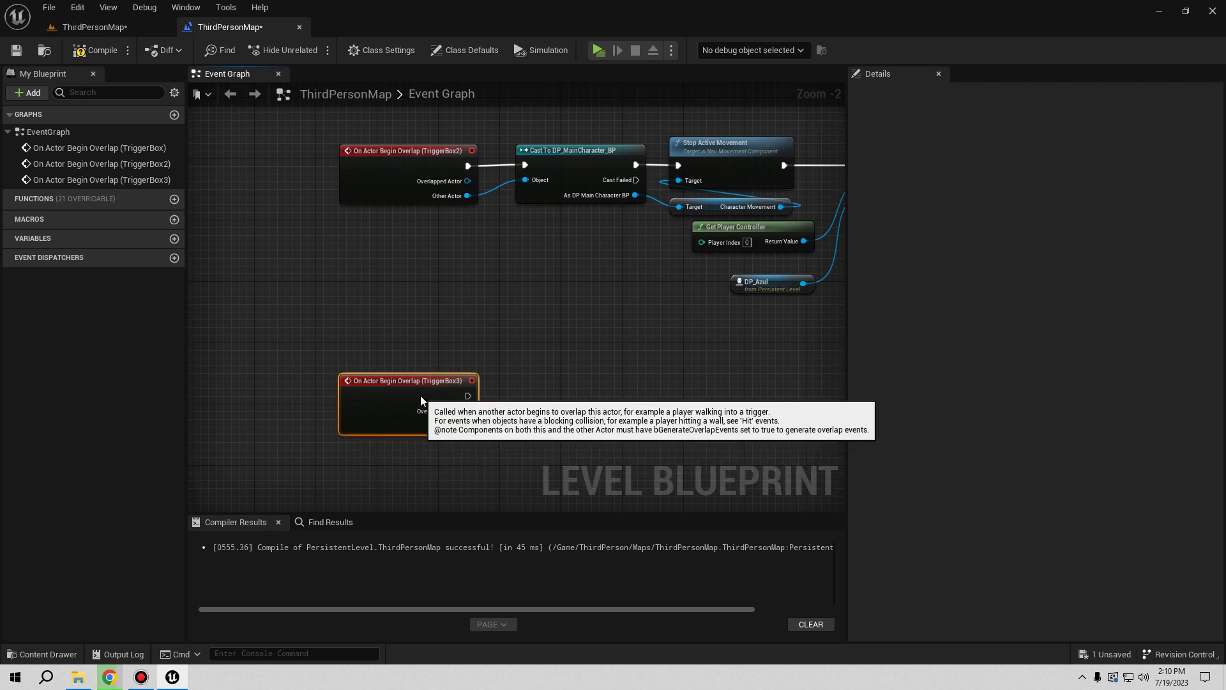
right_click_drag(618, 351, 403, 446)
left_click_drag(326, 203, 529, 323)
right_click(519, 256)
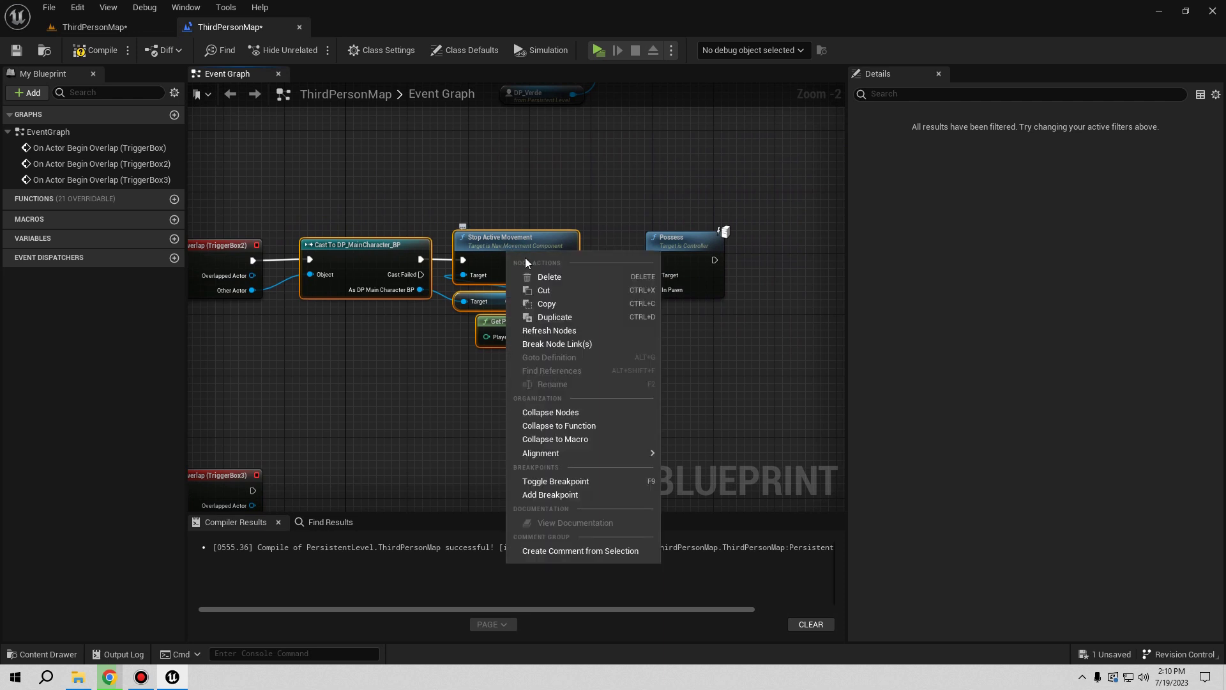
left_click(554, 307)
right_click_drag(385, 505, 470, 337)
left_click(469, 338)
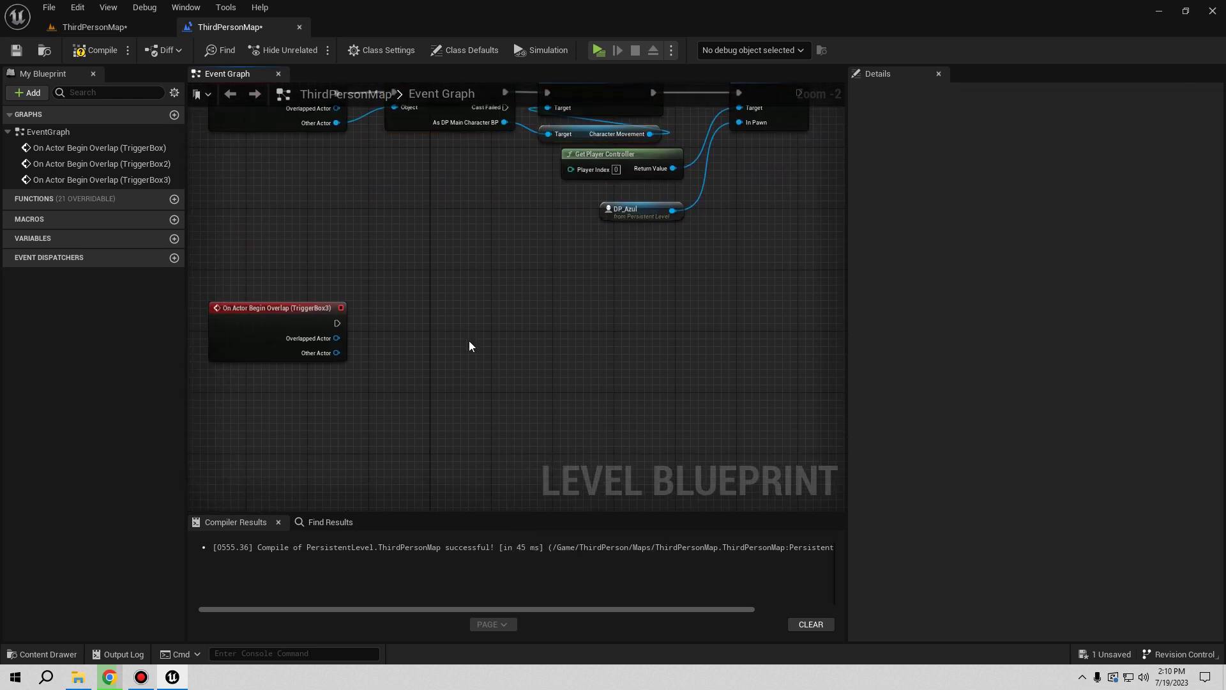
key("ctrl+v")
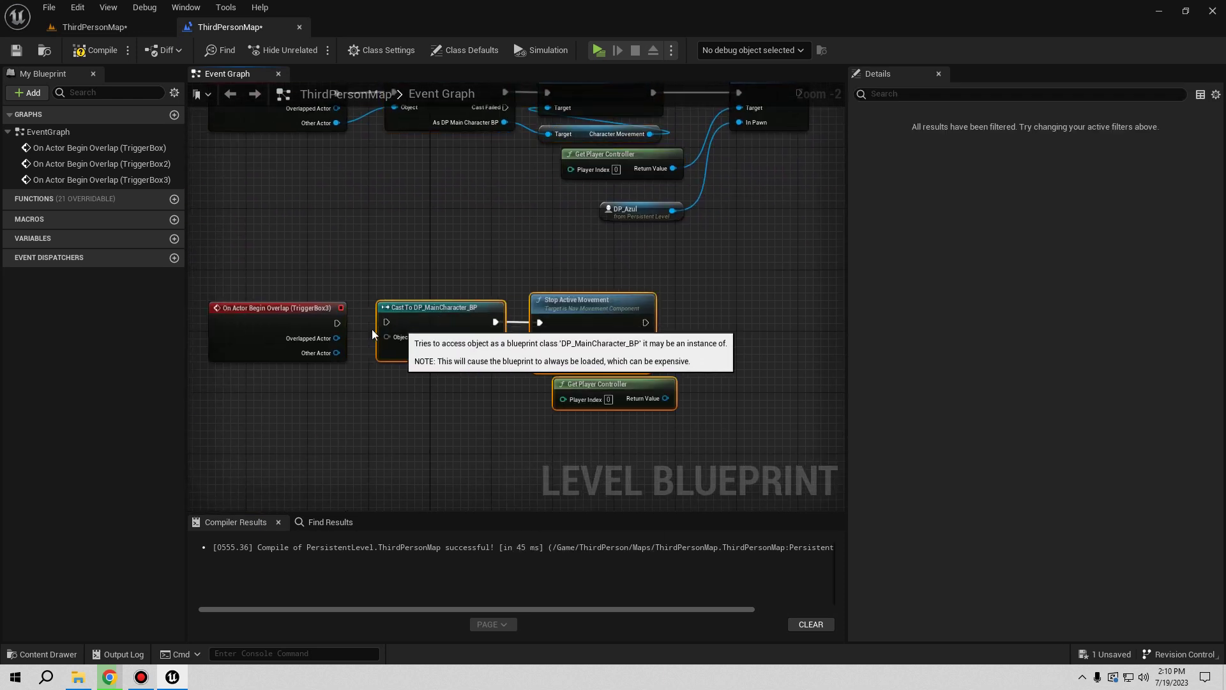
Step: Wire the TriggerBox3 event's execution and Other Actor into the pasted cast node
mouse_move(337, 323)
left_mouse_down()
mouse_move(386, 321)
mouse_move(355, 353)
mouse_move(389, 339)
left_mouse_up()
left_click(696, 344)
right_click_drag(628, 357, 577, 369)
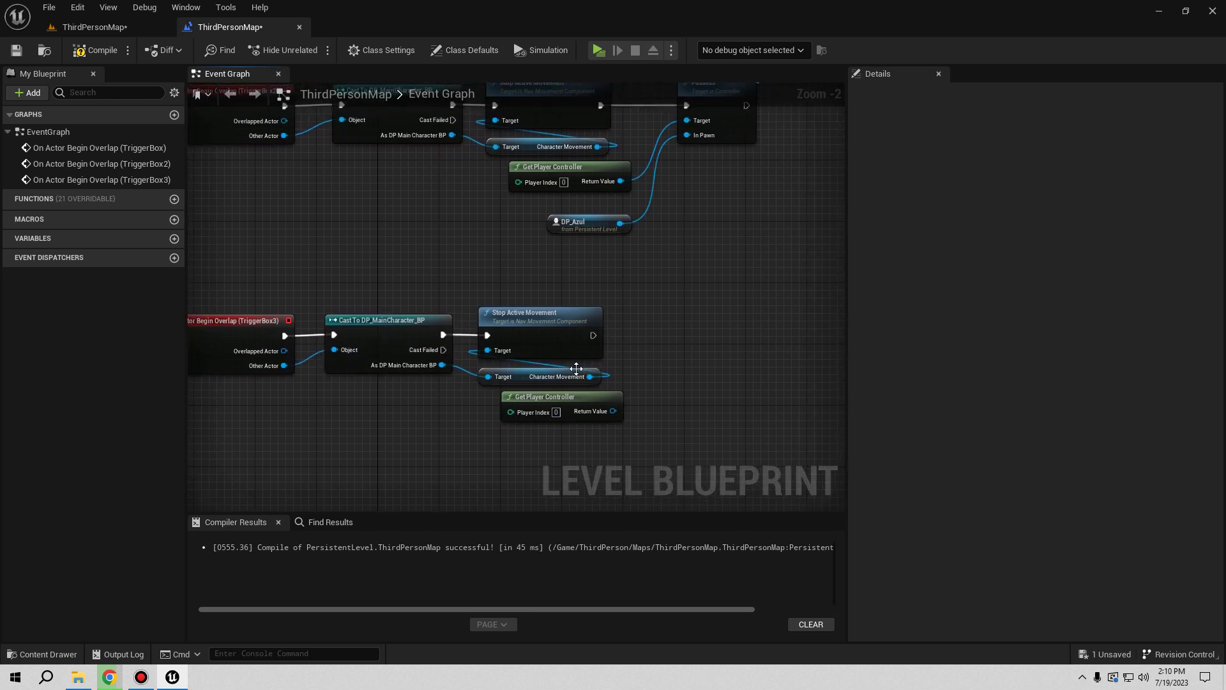
scroll(476, 350, "up", 1)
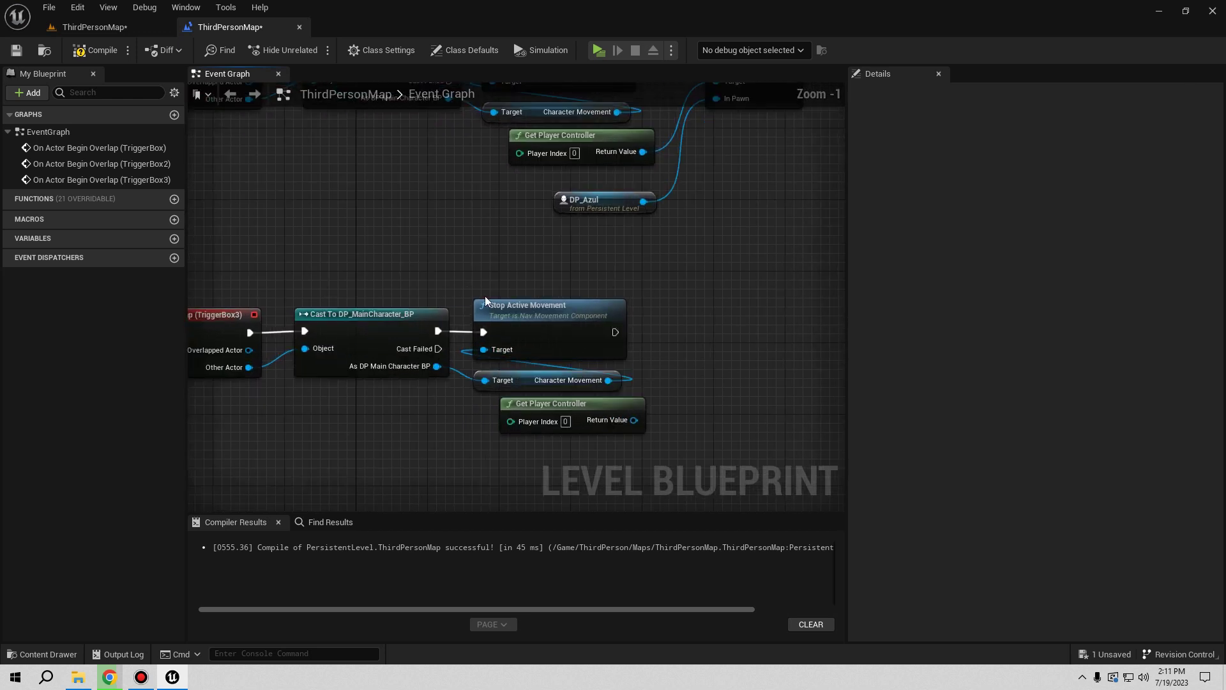
right_click_drag(670, 388, 585, 361)
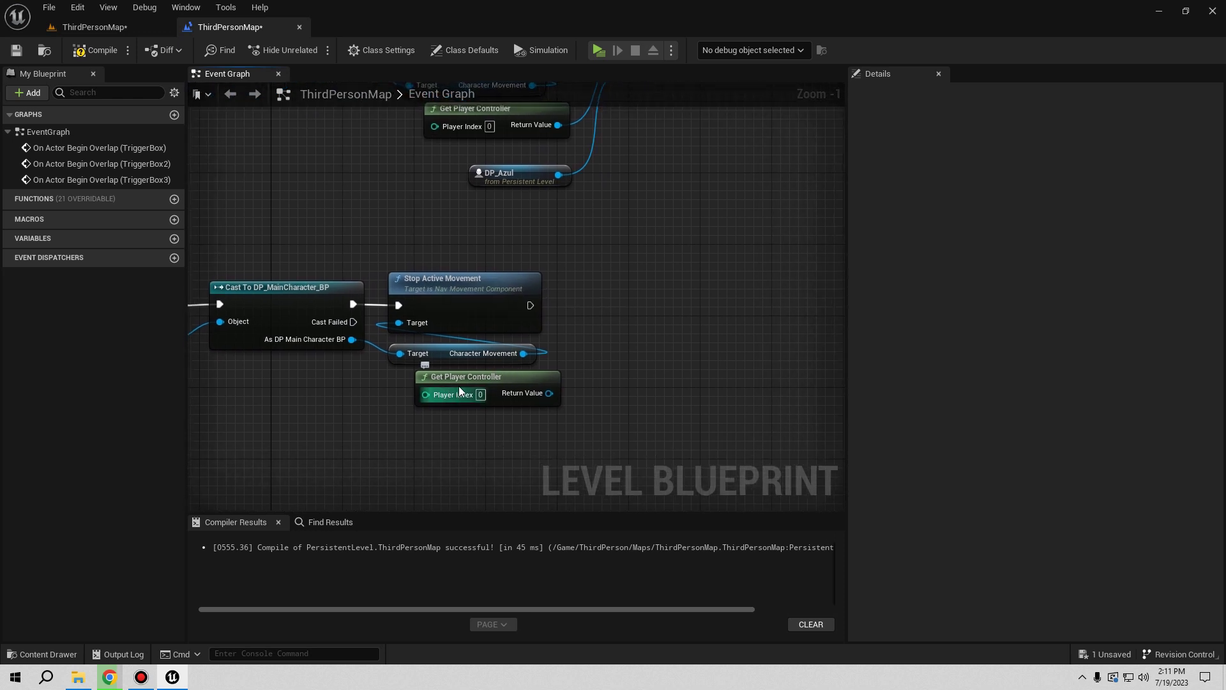
right_click_drag(546, 398, 493, 434)
Step: Add Set View Target with Blend from the controller's Return Value, running after Stop Active Movement
left_click_drag(495, 430, 573, 399)
type("blen")
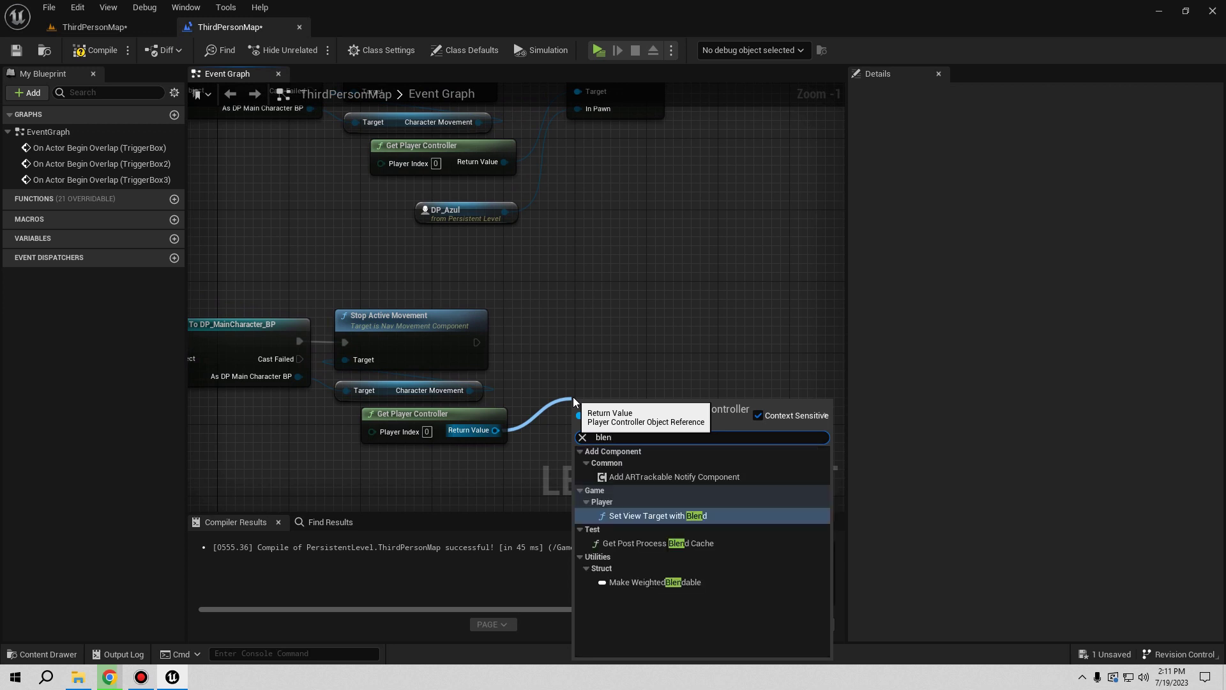
type("d")
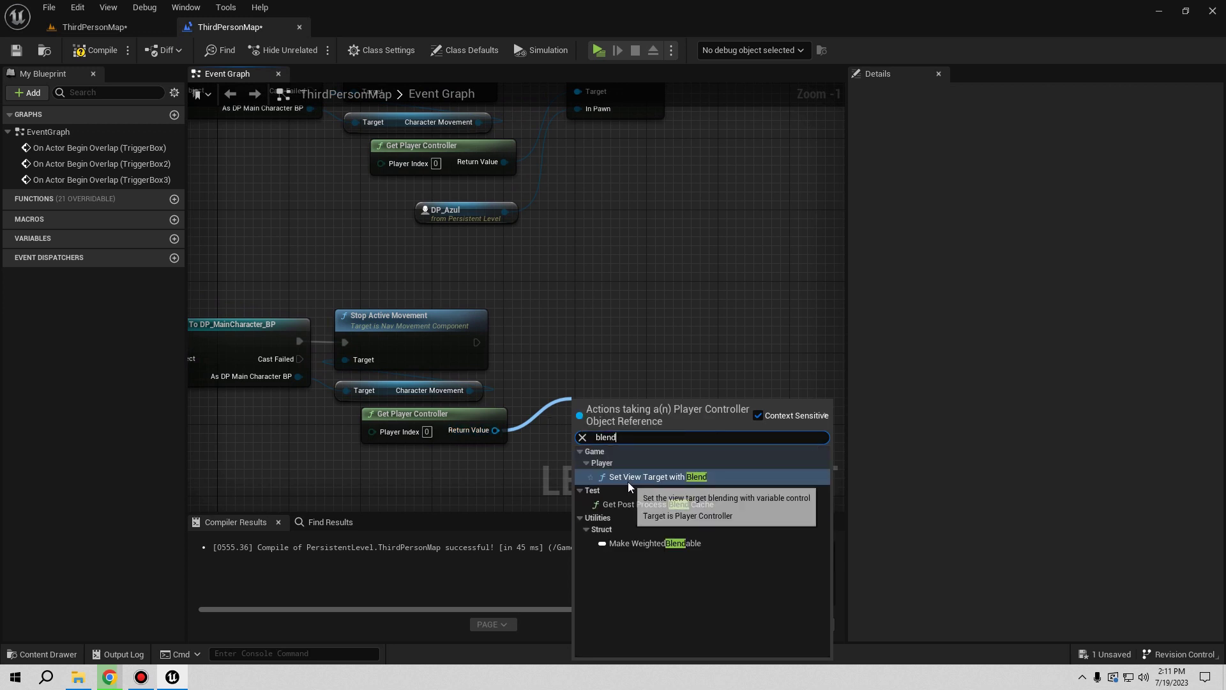
left_click(669, 477)
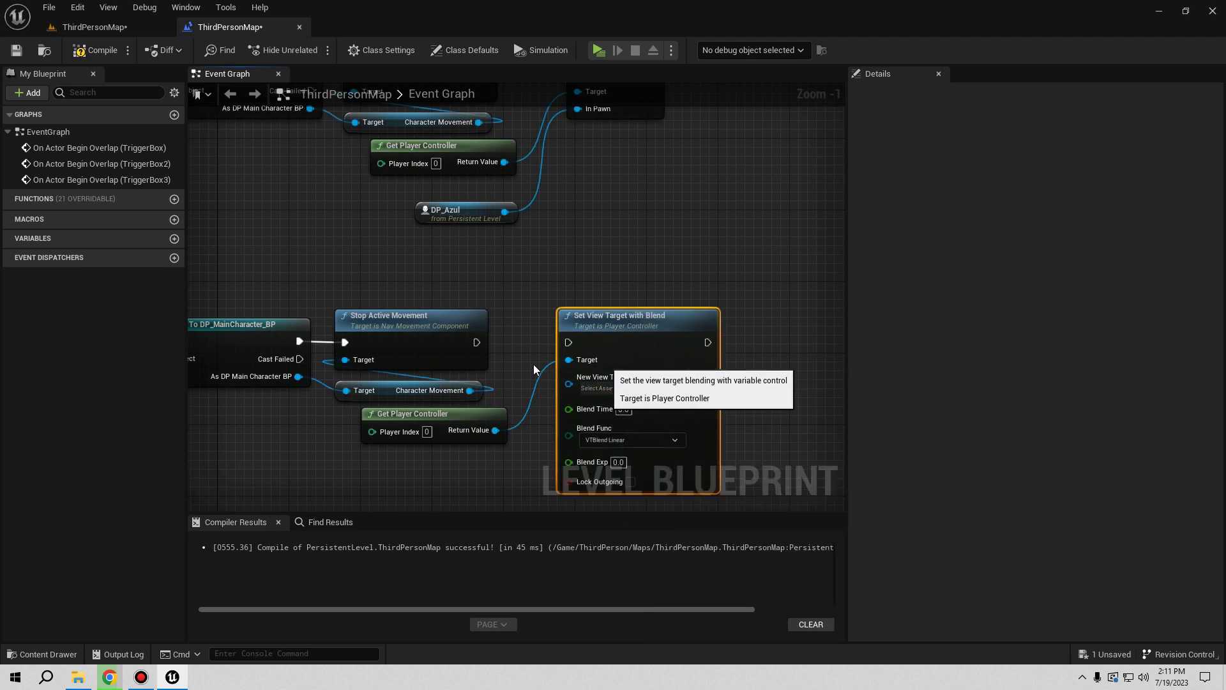
left_click_drag(476, 343, 570, 343)
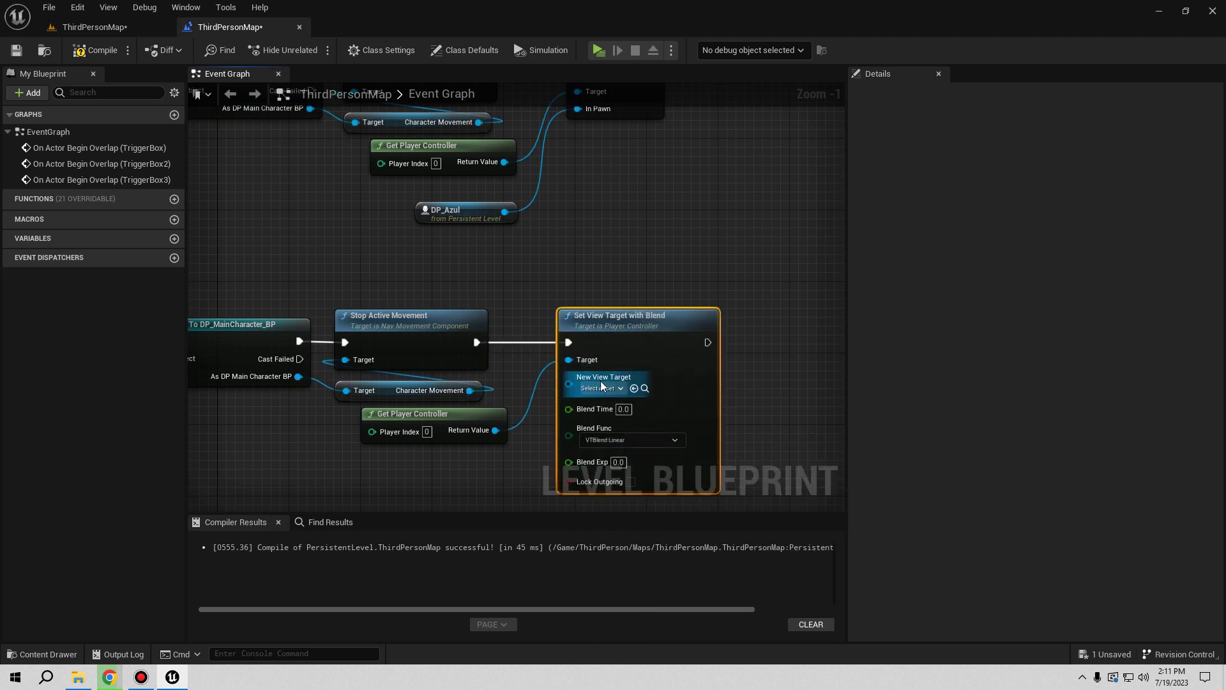
left_click(94, 26)
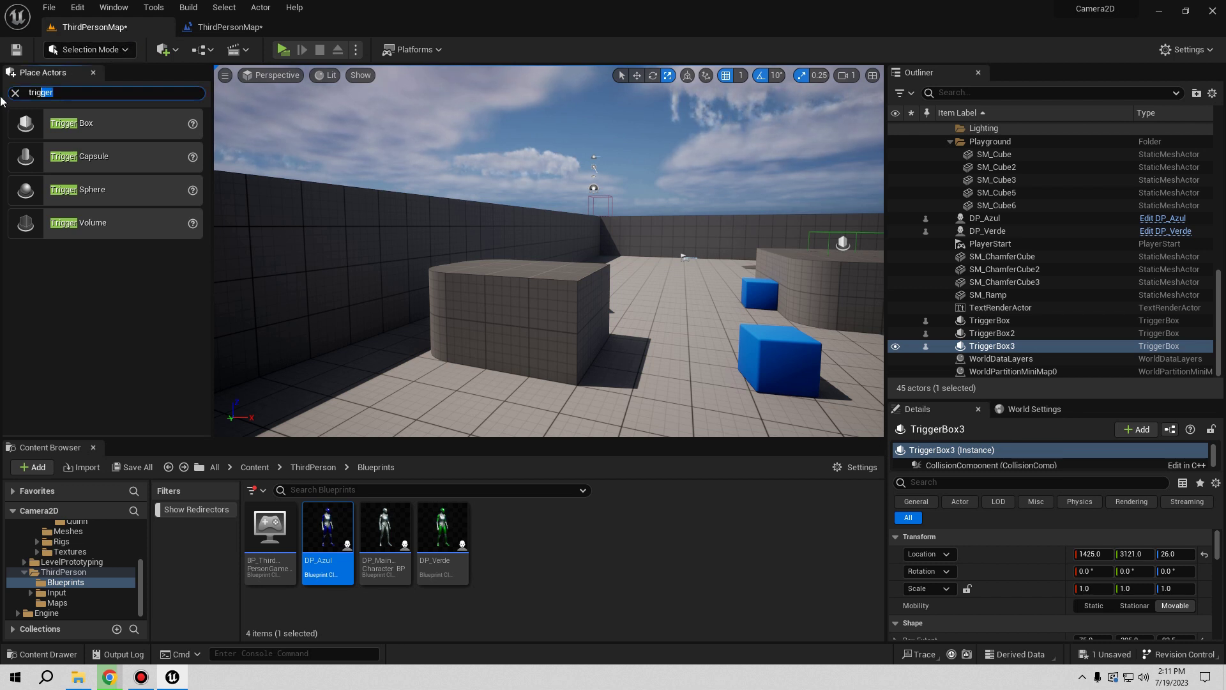
Step: Place a Camera Actor on the block and raise it higher
type("c")
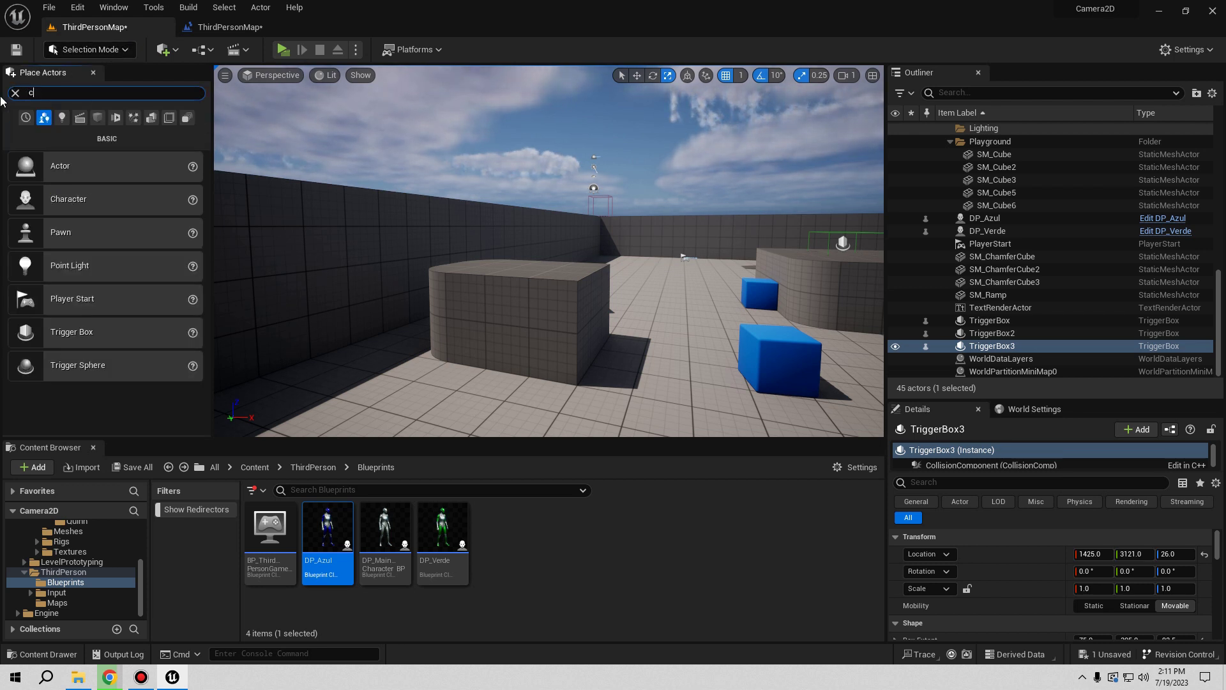
type("amera")
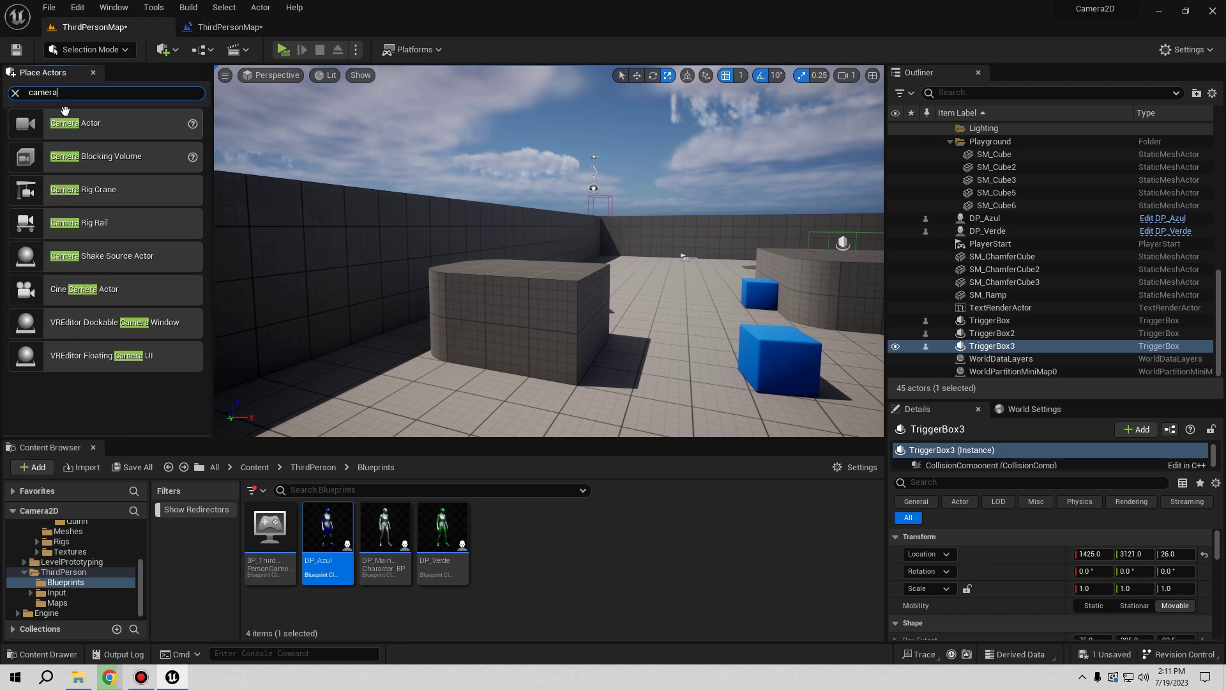
left_click_drag(501, 280, 501, 281)
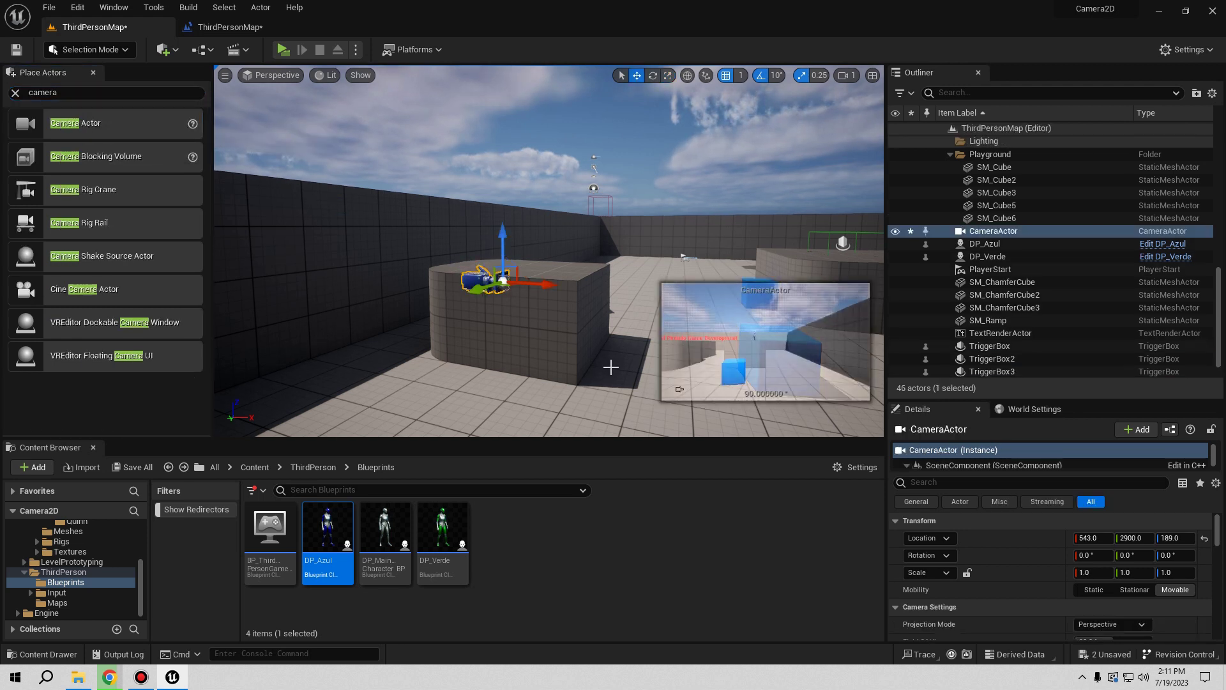
mouse_move(500, 251)
left_mouse_down()
mouse_move(501, 203)
mouse_move(534, 236)
left_mouse_up()
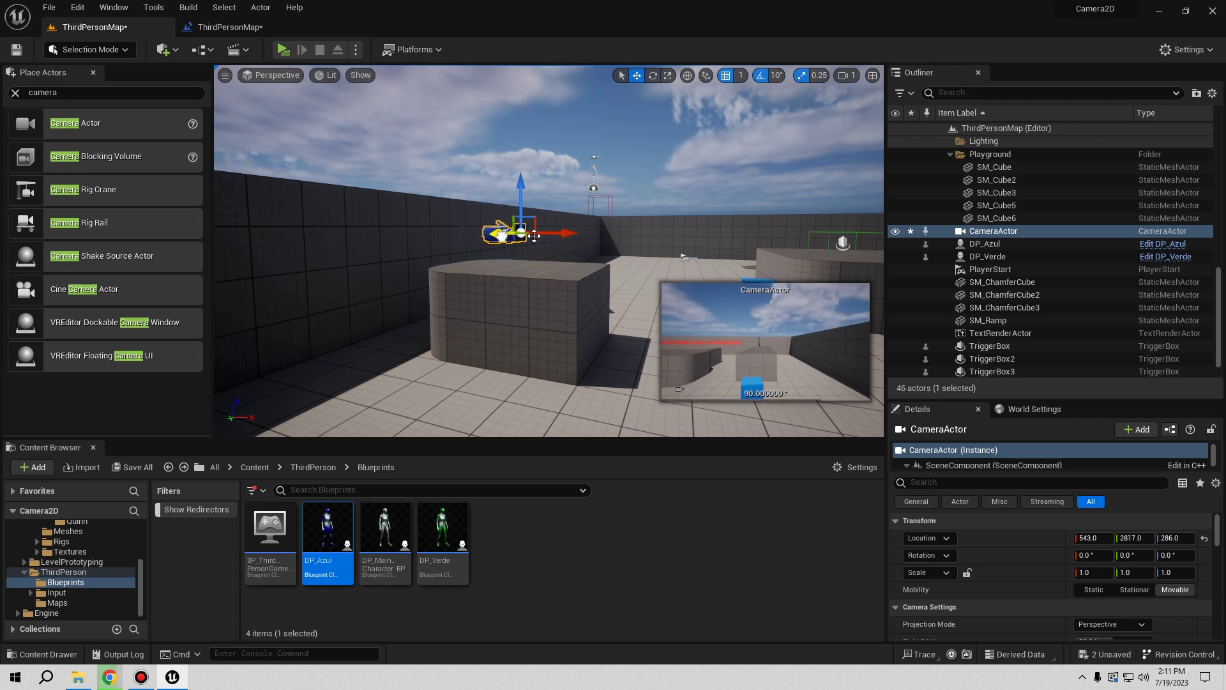
Step: Pilot the camera to aim it down over the platforms and blue cubes, then eject and frame it
left_click(267, 82)
mouse_move(313, 217)
left_click(370, 285)
mouse_move(371, 284)
right_mouse_down()
mouse_move(373, 358)
mouse_move(345, 274)
mouse_move(332, 274)
right_mouse_up()
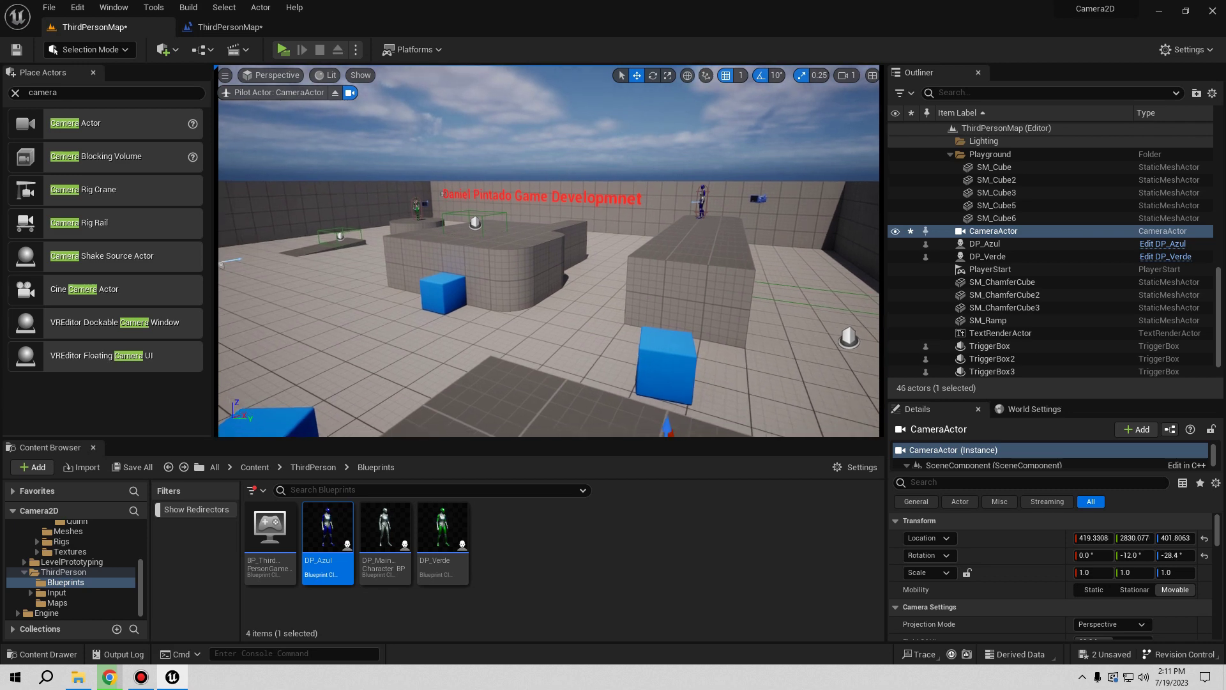
key("w")
right_click_drag(332, 273, 329, 281)
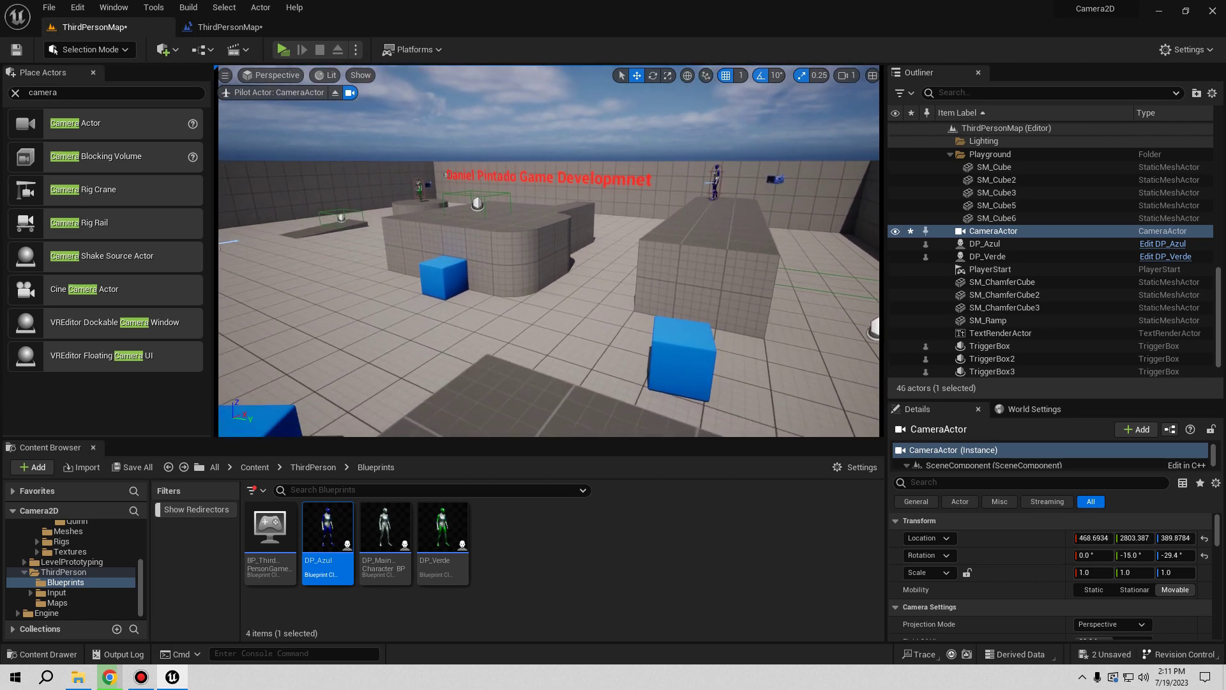
left_click(335, 94)
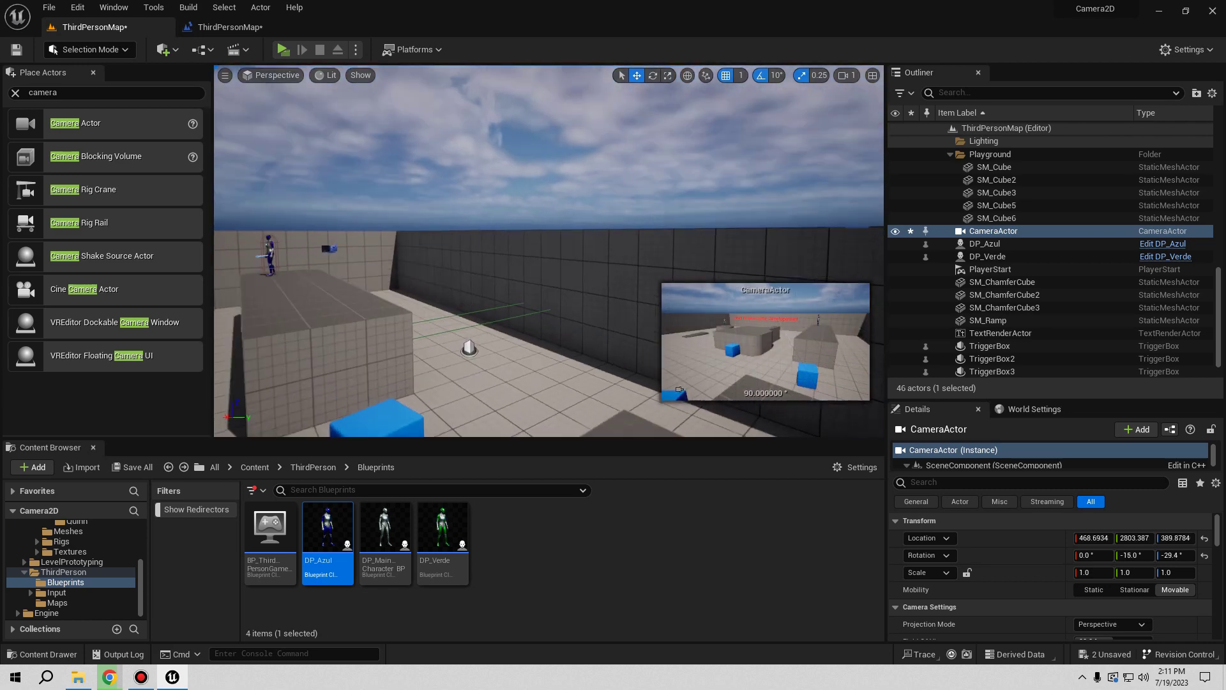
mouse_move(332, 273)
right_mouse_down()
mouse_move(300, 275)
mouse_move(345, 269)
right_mouse_up()
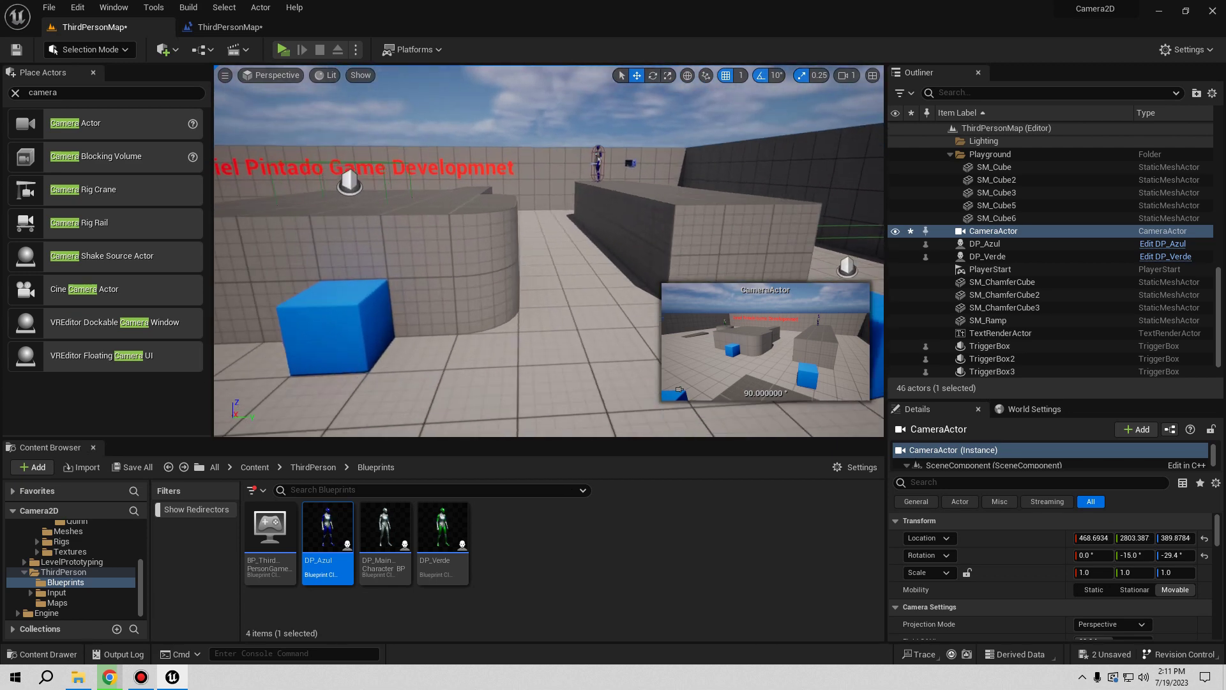
key("f")
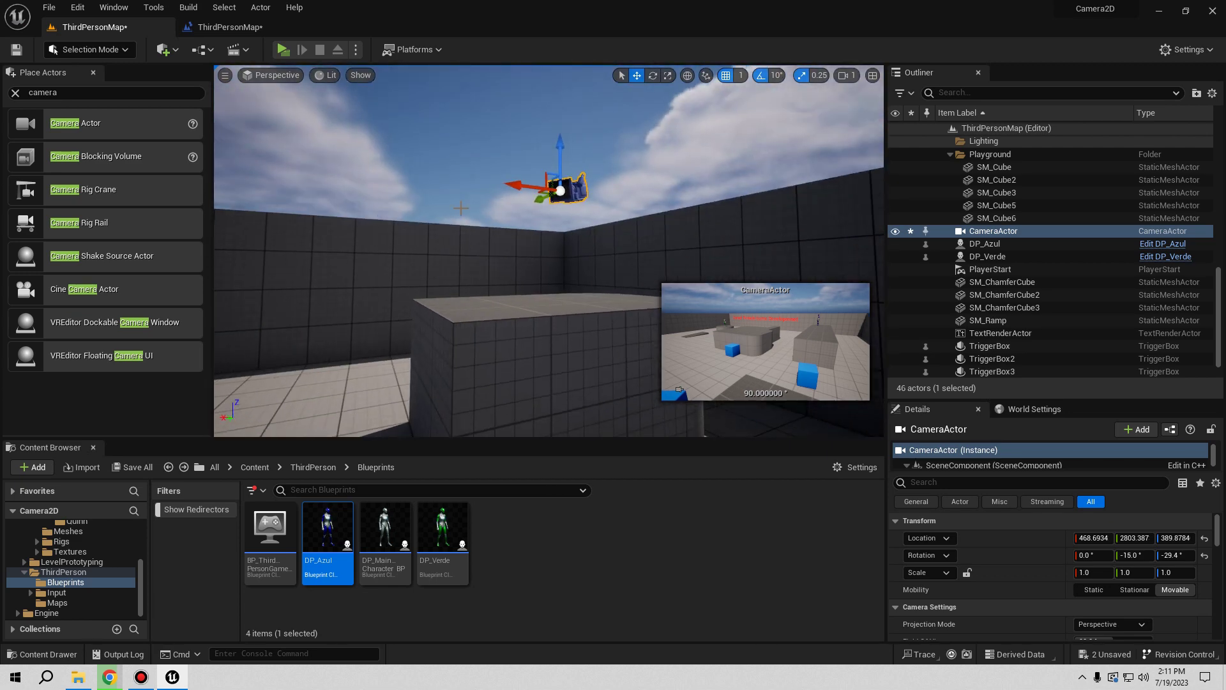
Step: Add a CameraActor reference to the Level Blueprint wired to New View Target, keeping VTBlend Linear
left_click(236, 27)
right_click_drag(369, 456, 363, 325)
right_click(362, 325)
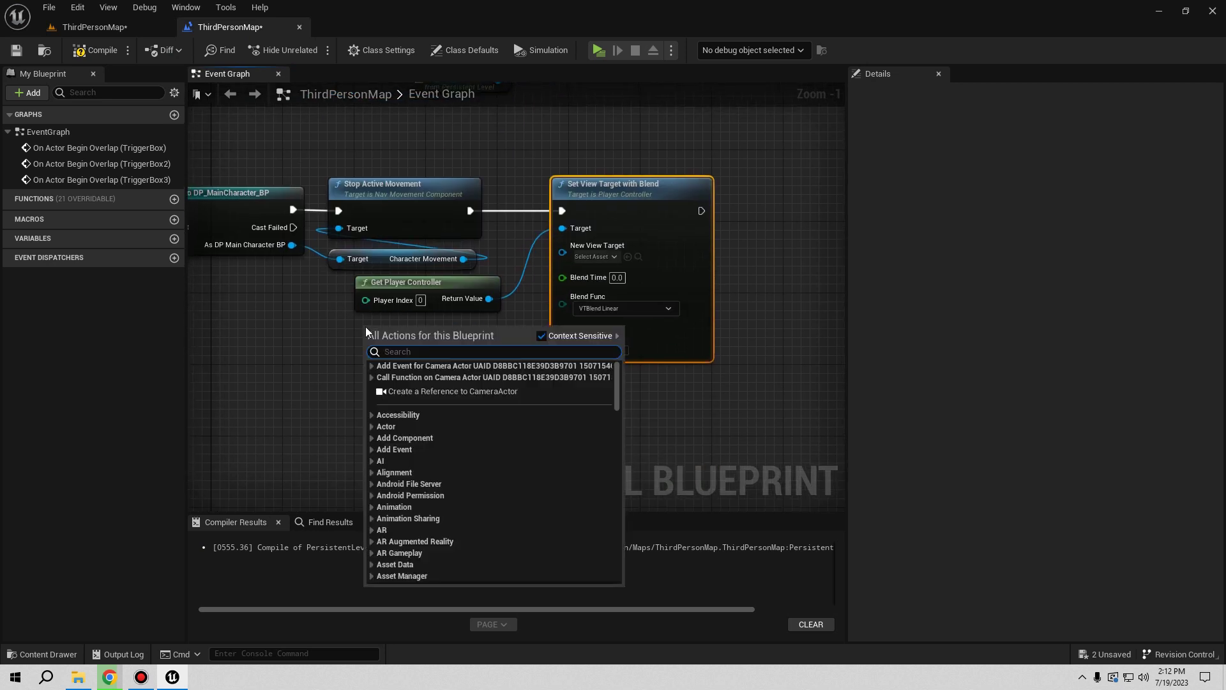
left_click(422, 391)
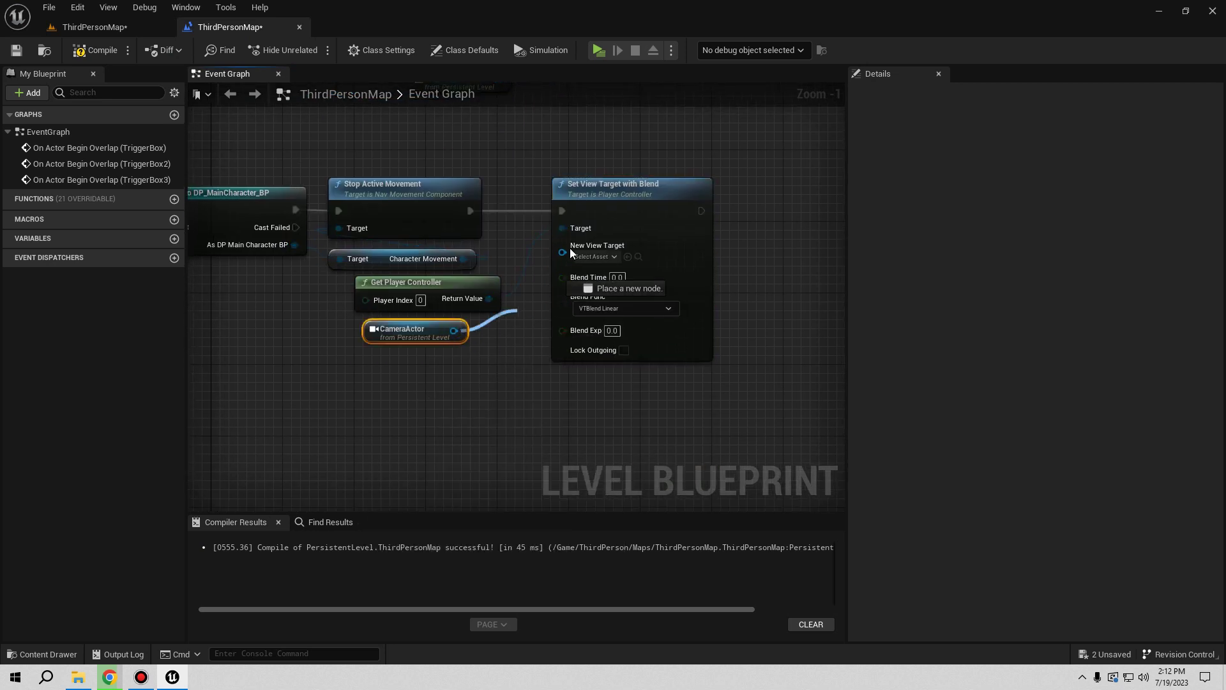
left_click_drag(456, 329, 562, 253)
left_click_drag(383, 338, 429, 347)
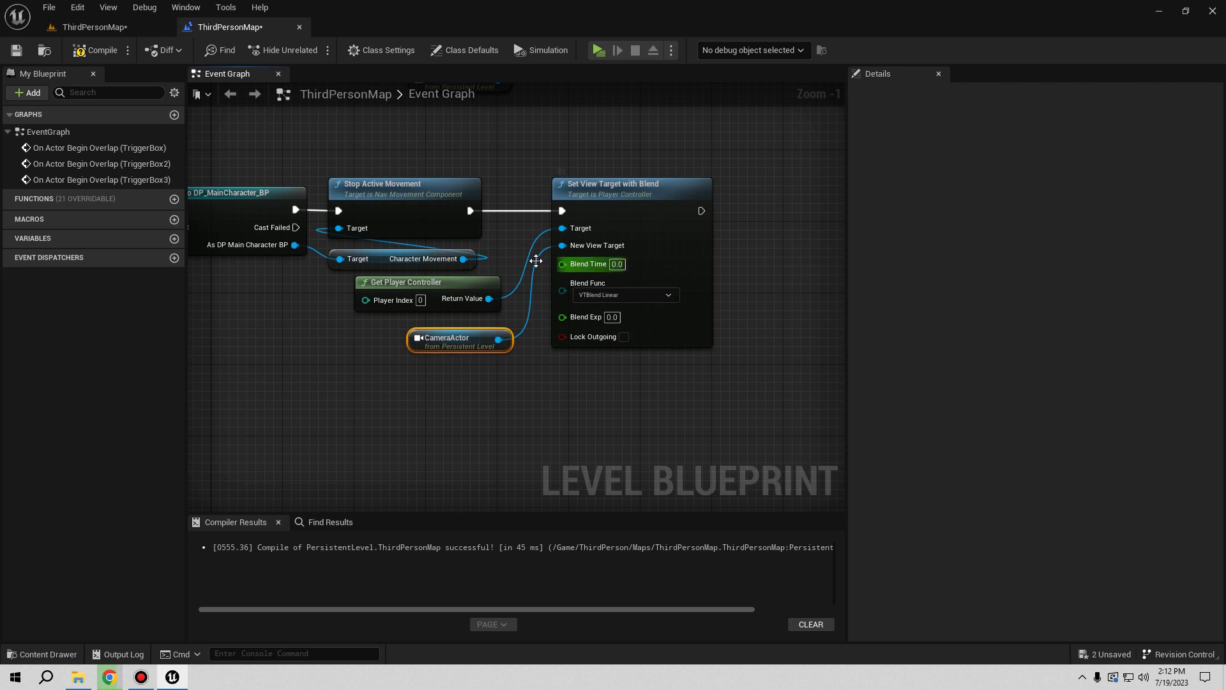
left_click(592, 297)
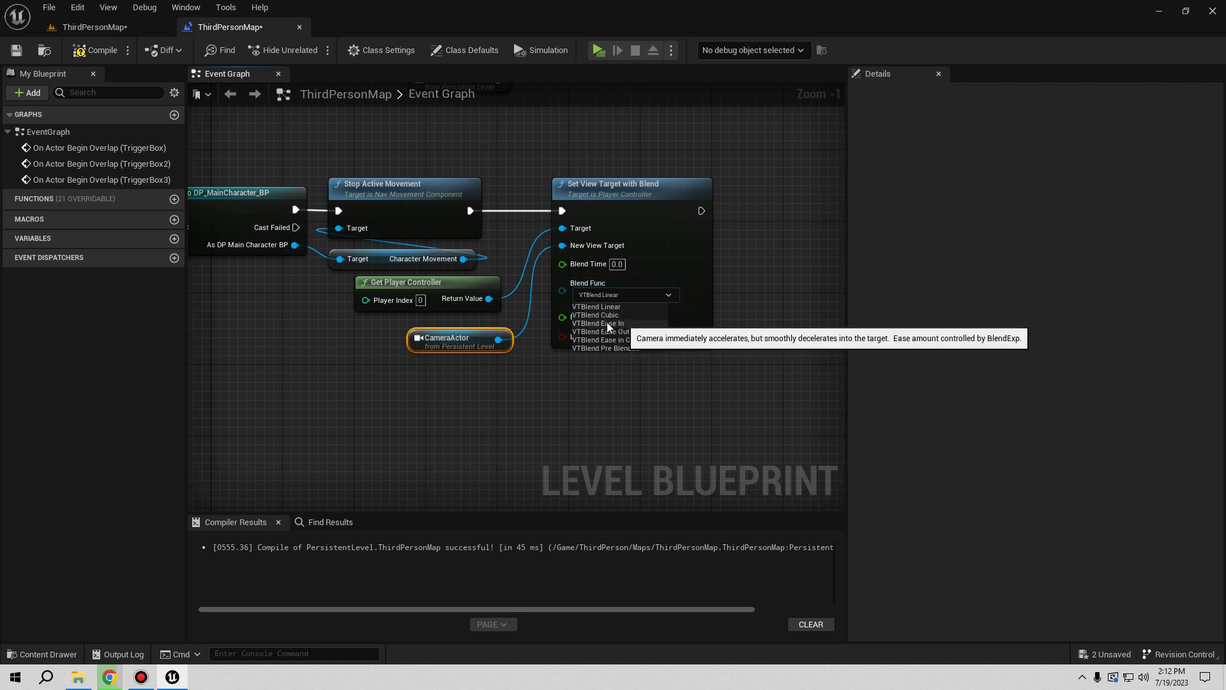
left_click(643, 376)
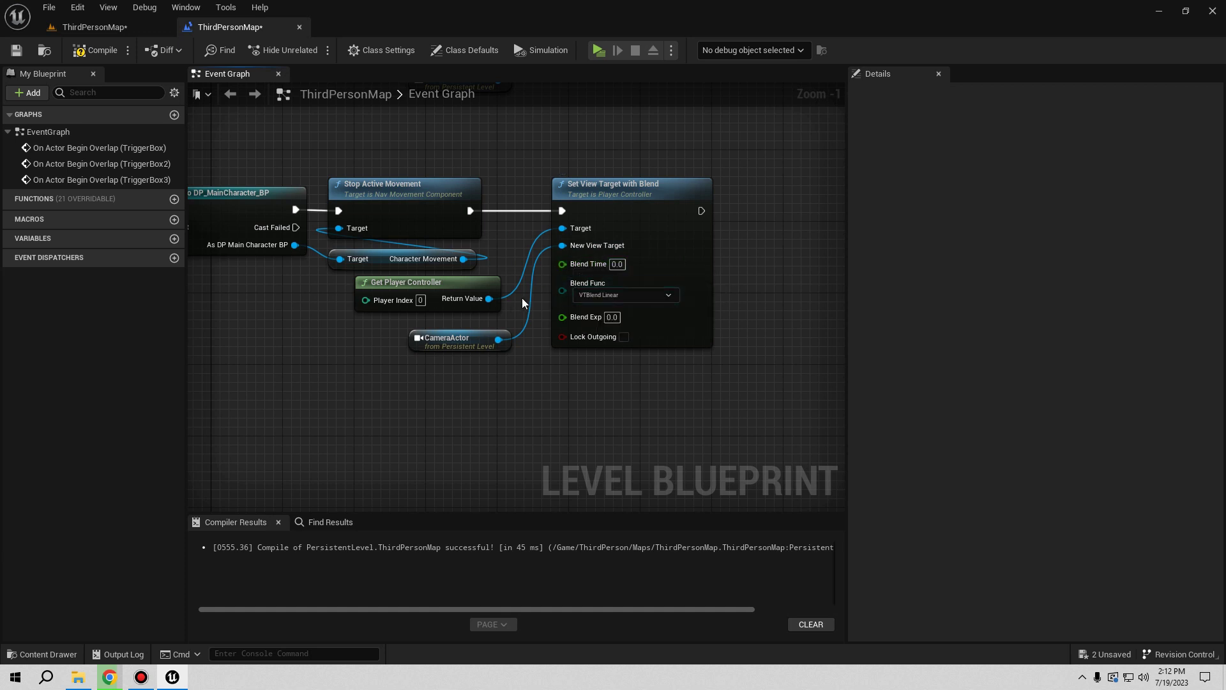
Step: Compile the Level Blueprint and run a standalone test of the level
left_click(85, 53)
left_click(595, 55)
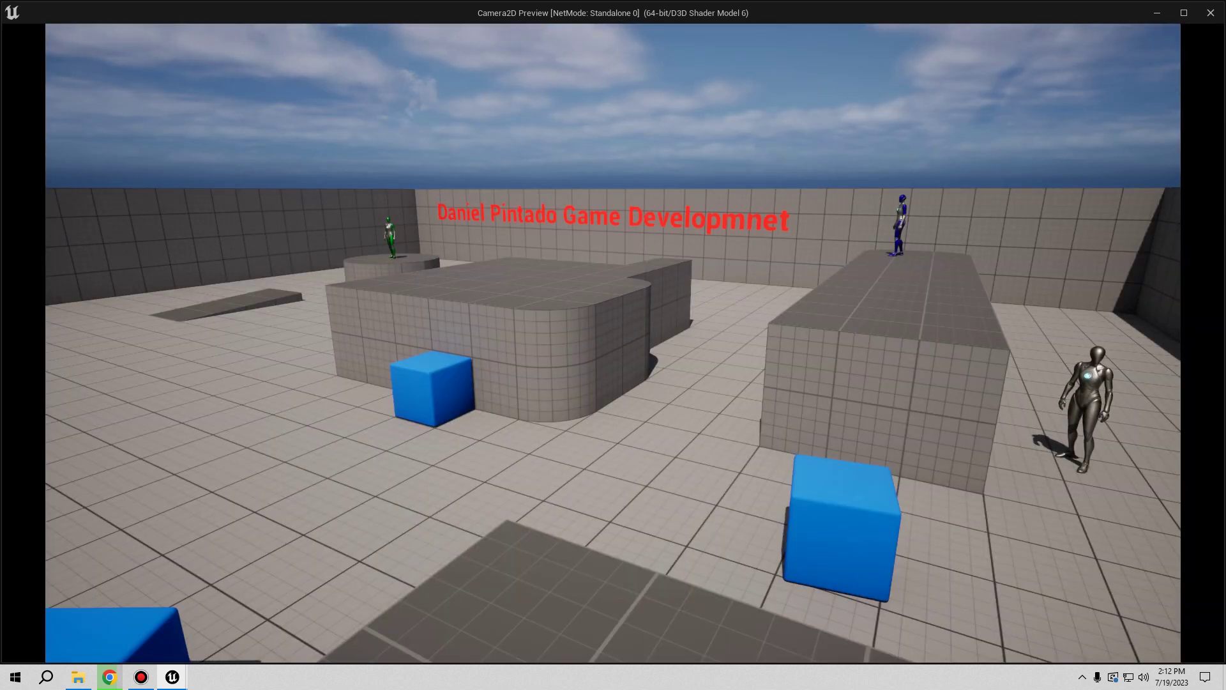
key("Escape")
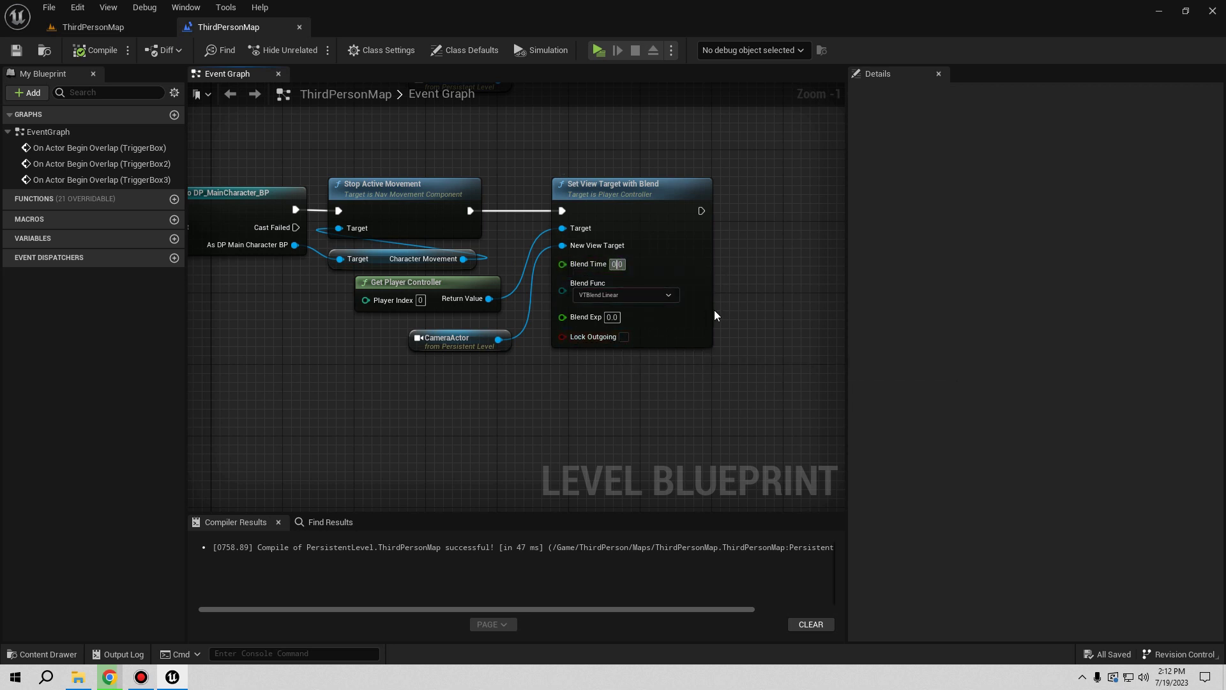
Step: Enter 5.0 as the Blend Time, recompile, save all, and play the level again
type("0")
type("5")
key("Return")
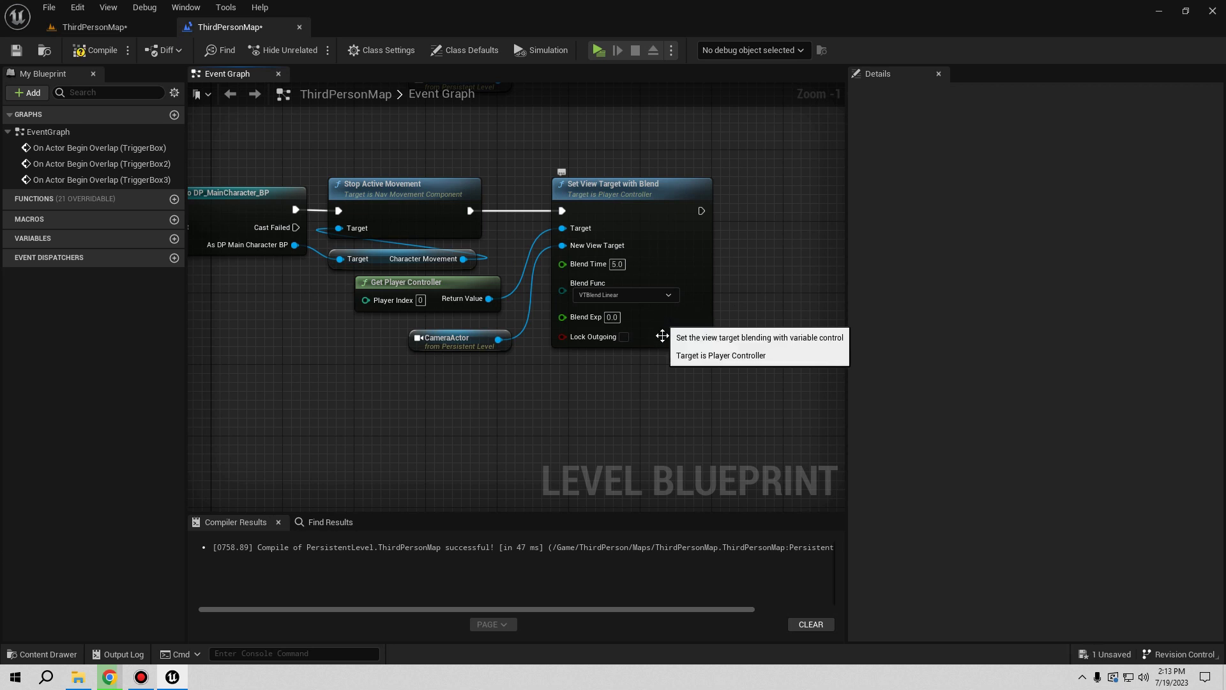
left_click(101, 45)
key("ctrl+s")
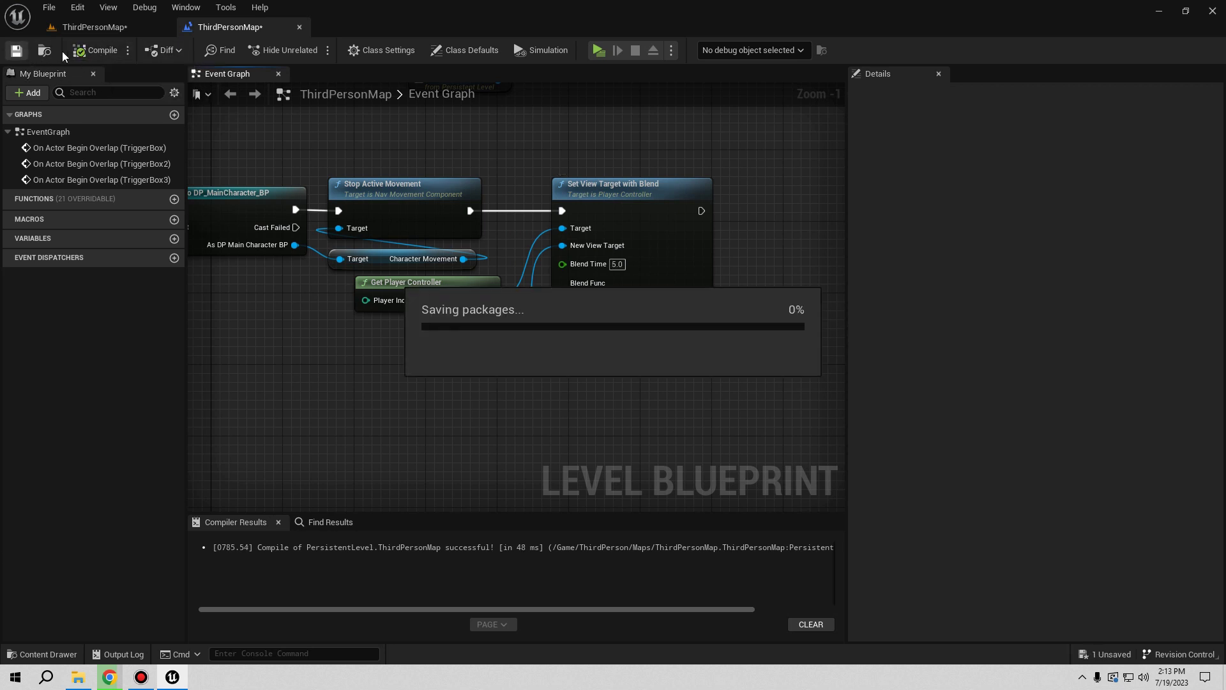
left_click(601, 50)
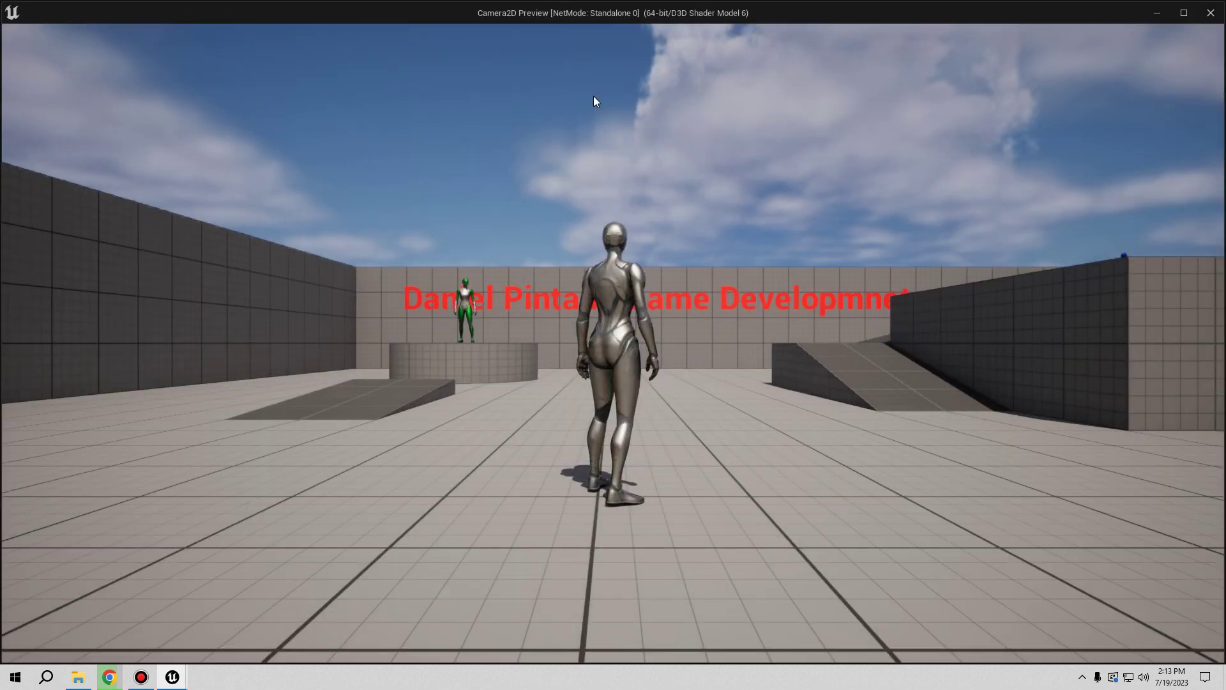
Step: Run the grey mannequin into the swap trigger, then steer the blue character into the camera trigger
key("w")
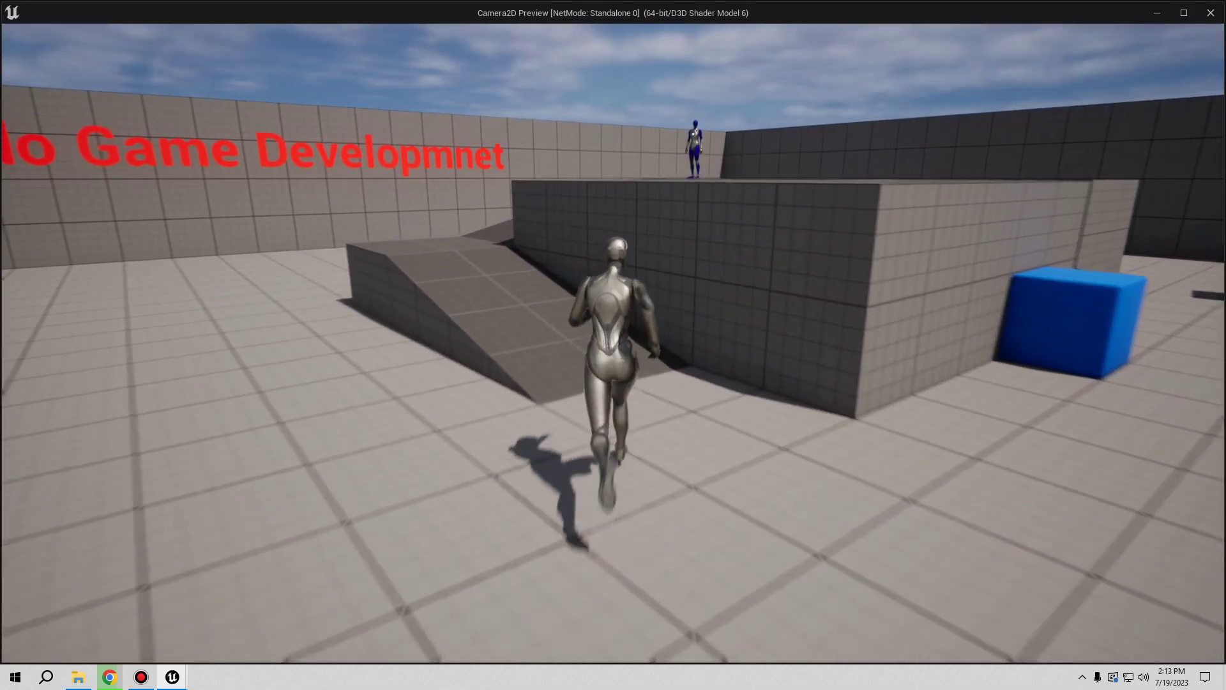
key("s")
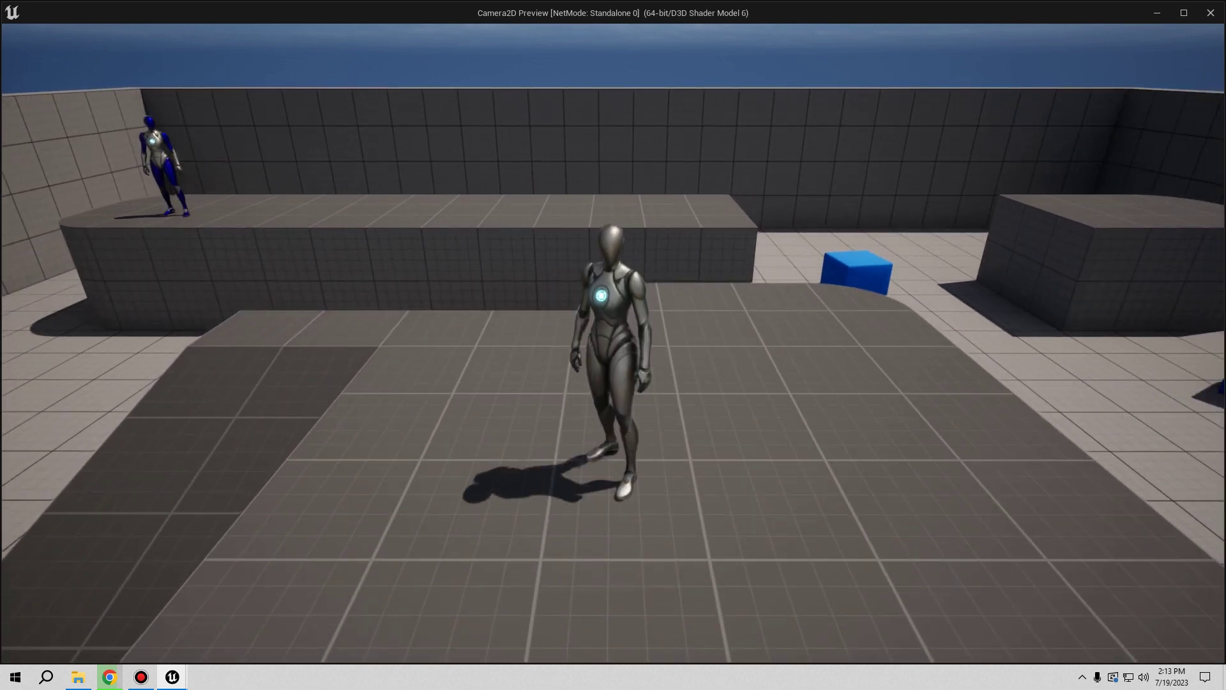
key("Tab")
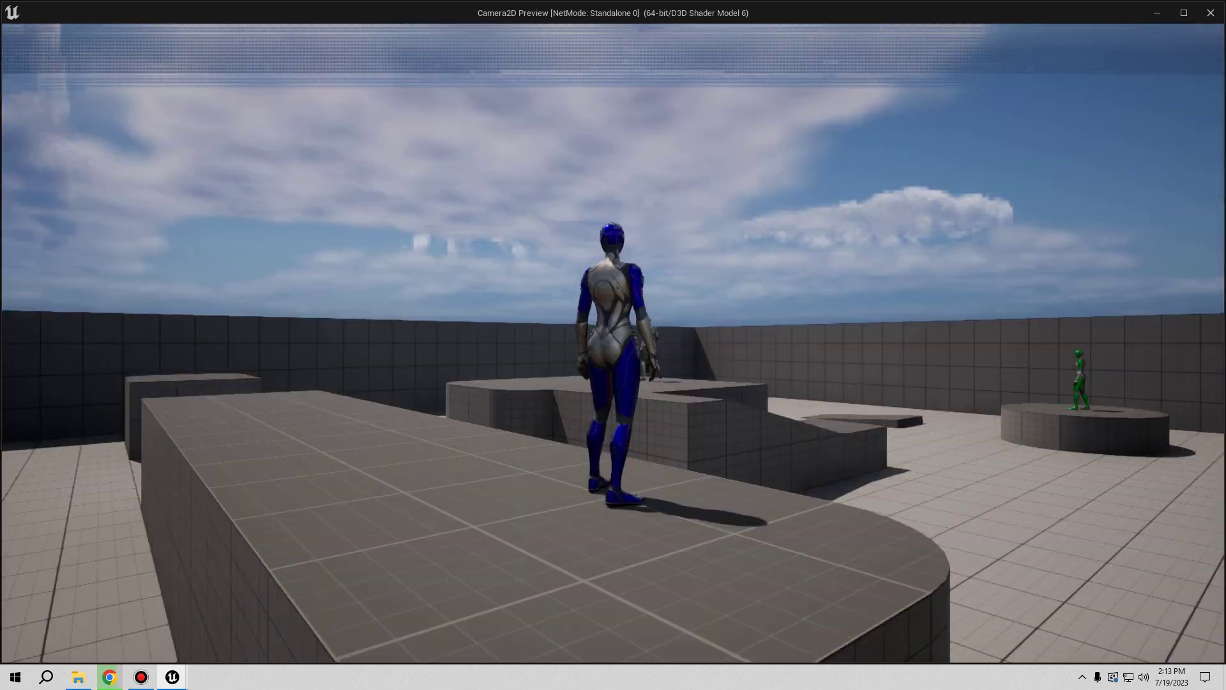
key("w")
key("a")
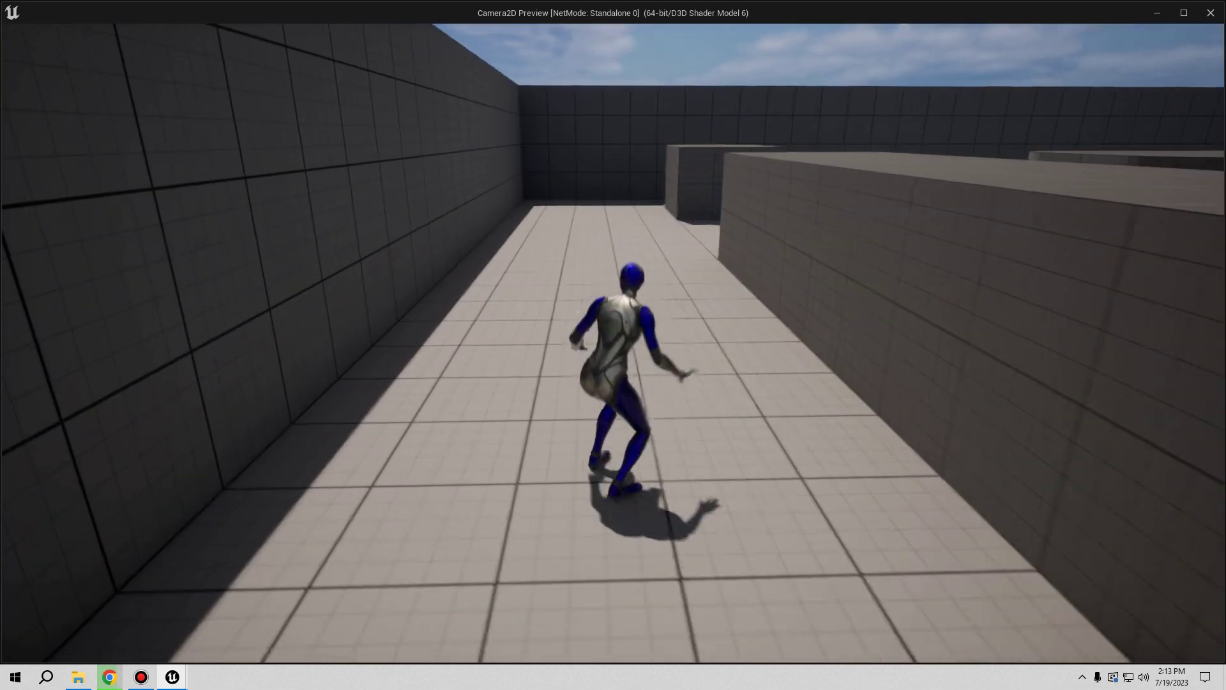
key("d")
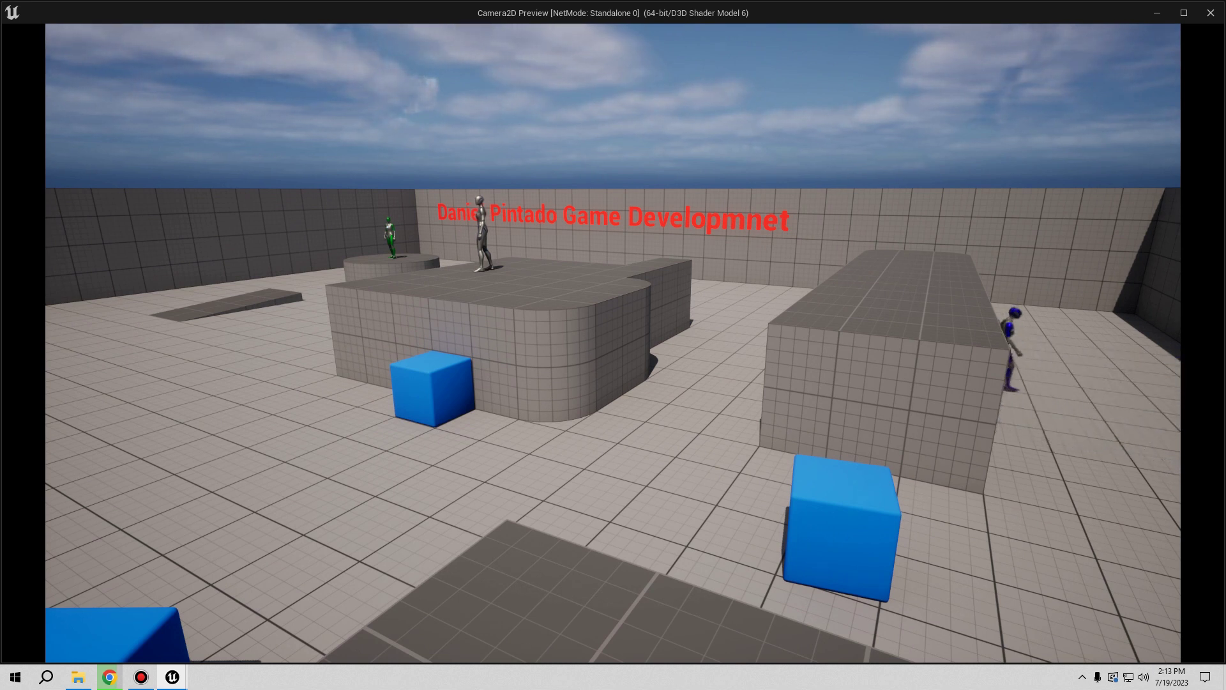
Step: Run the blue character around the platform and blue cubes under the fixed camera view
key("s")
key("a")
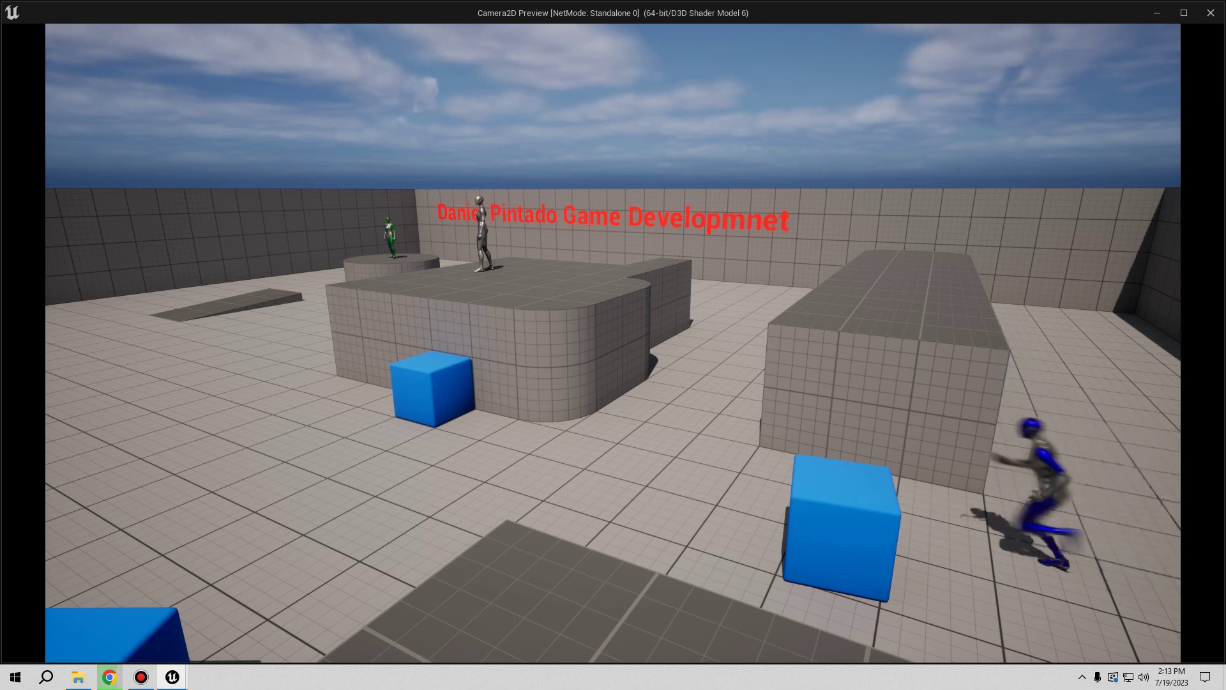
key("d")
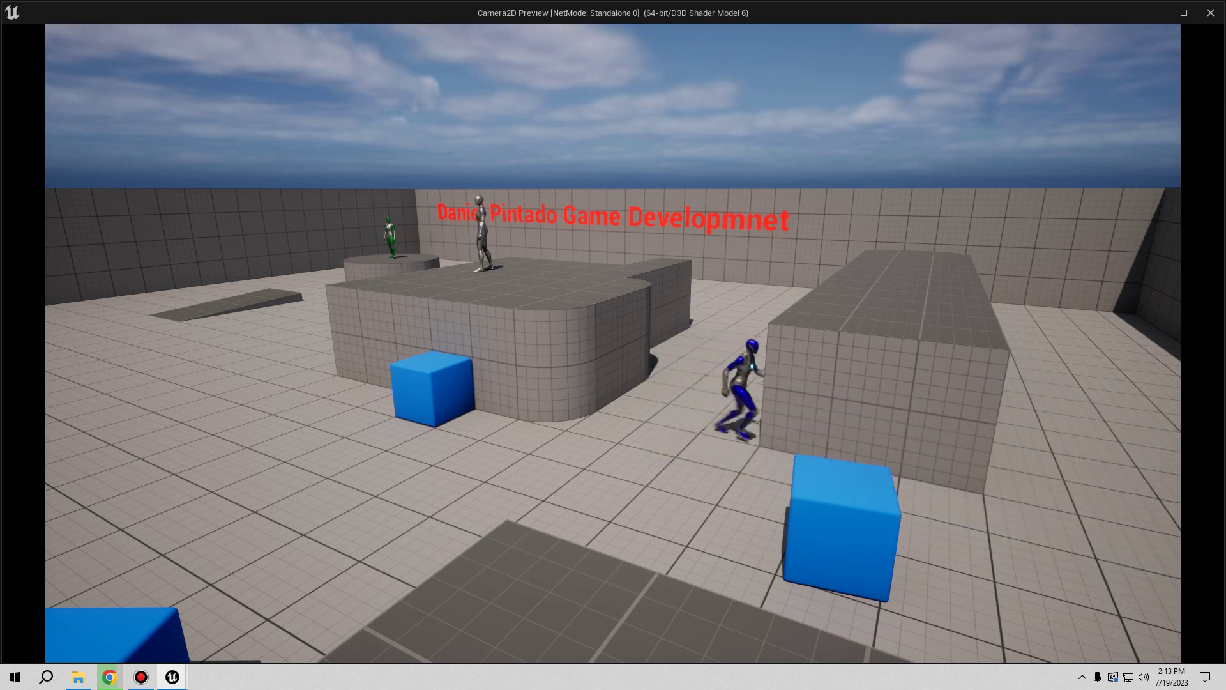
key("a")
key("d")
key("a")
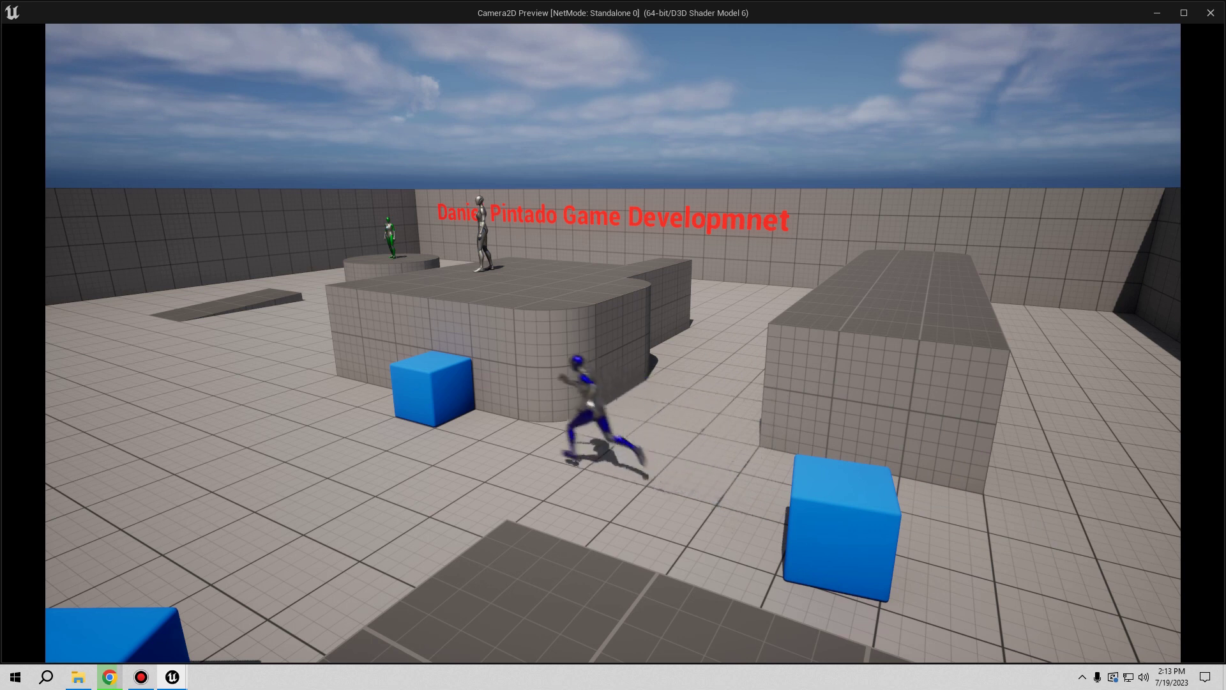
key("d")
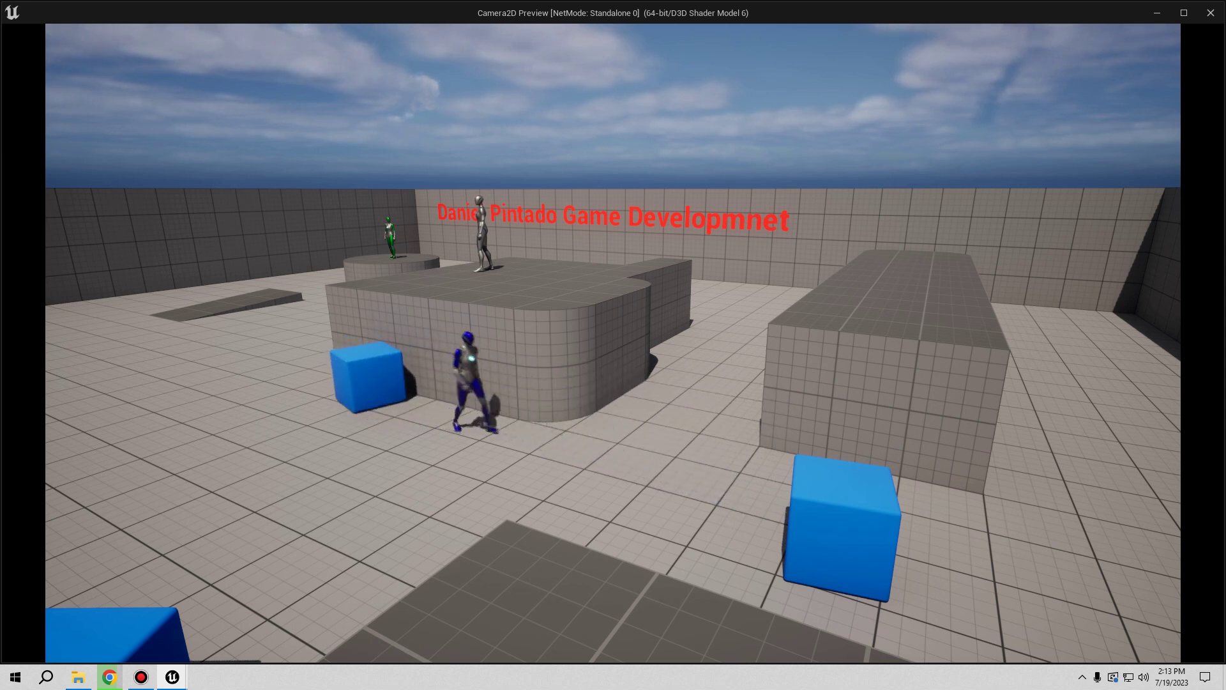
key("a")
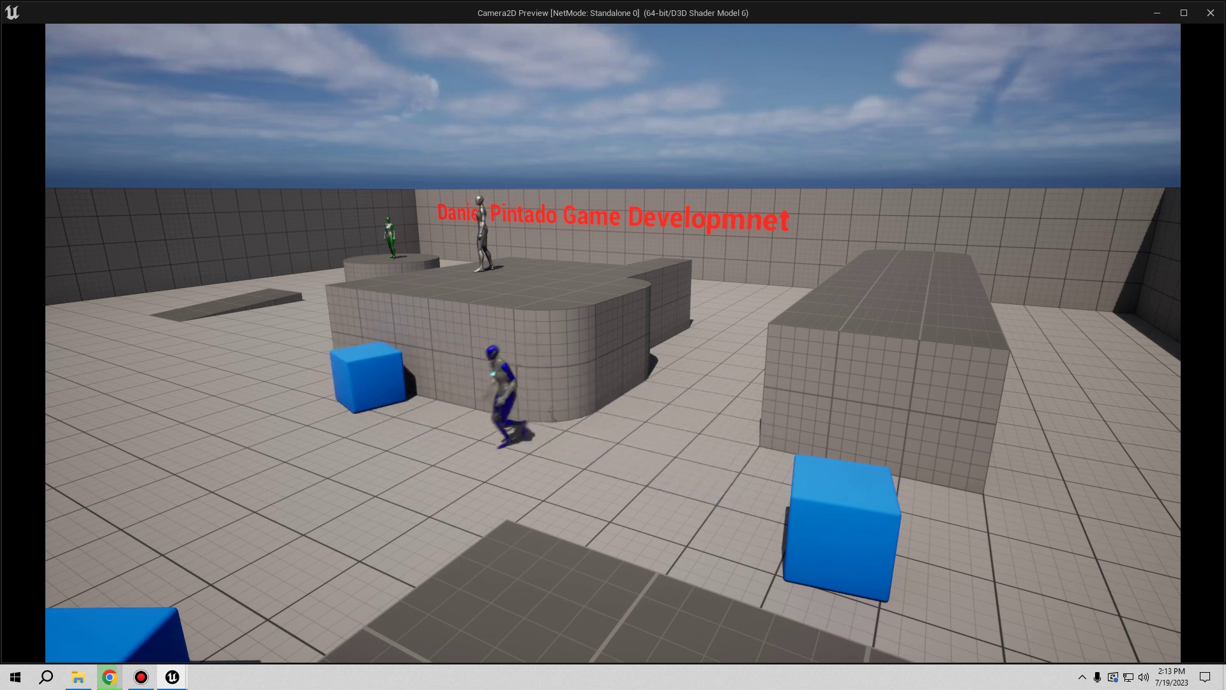
key("s")
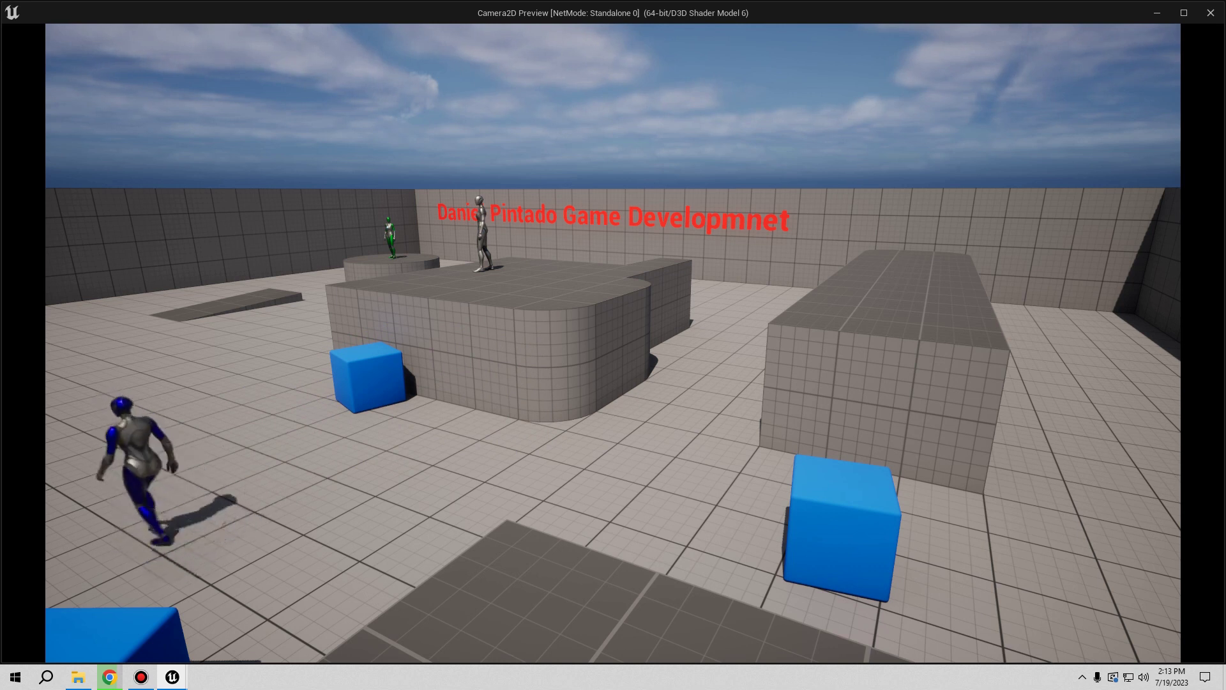
key("a")
key("w")
key("d")
key("a")
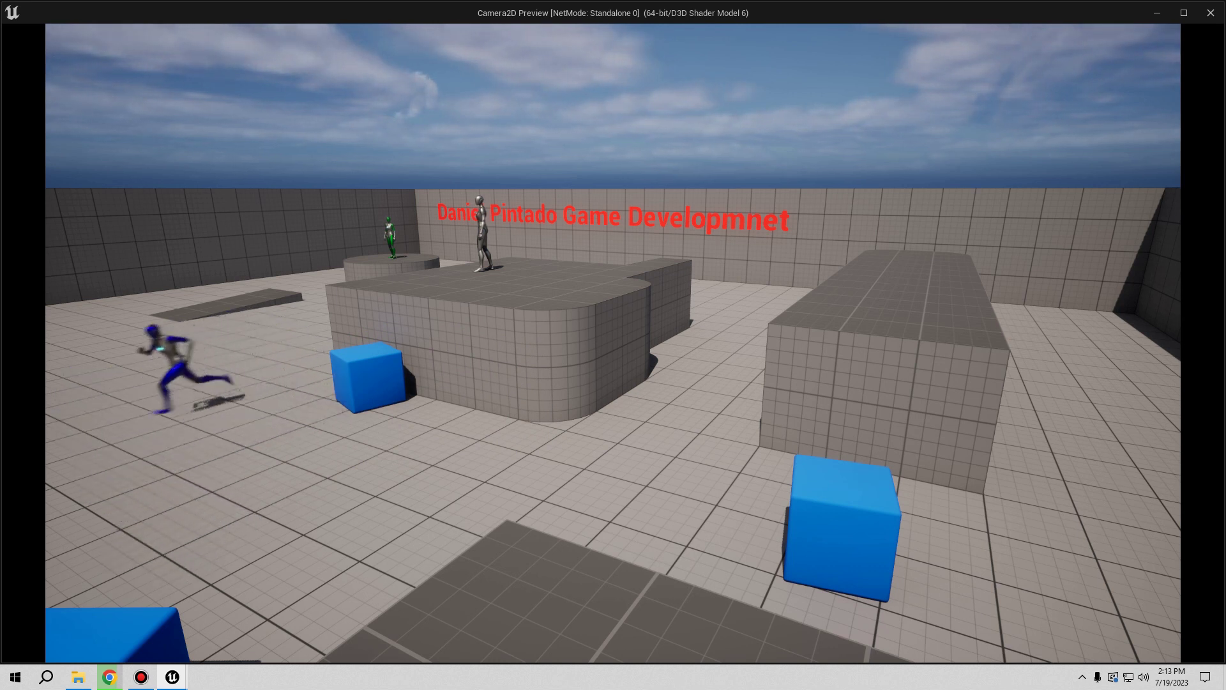
key("s")
key("d")
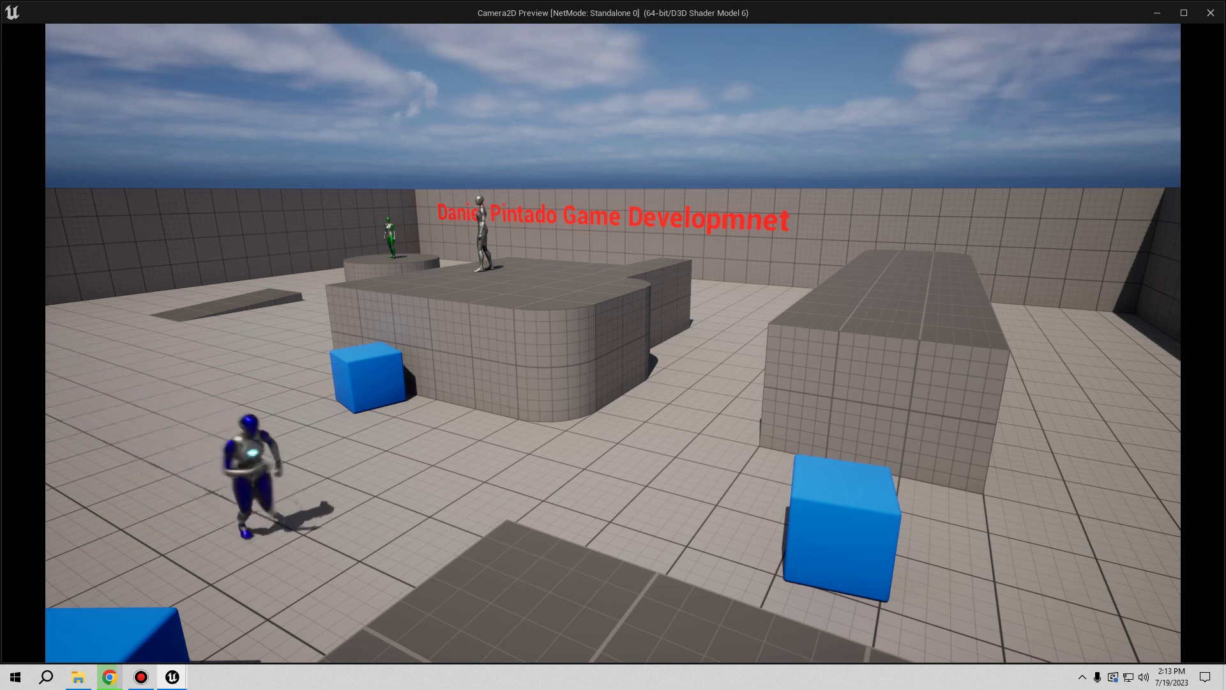
key("w")
key("s")
key("d")
key("s")
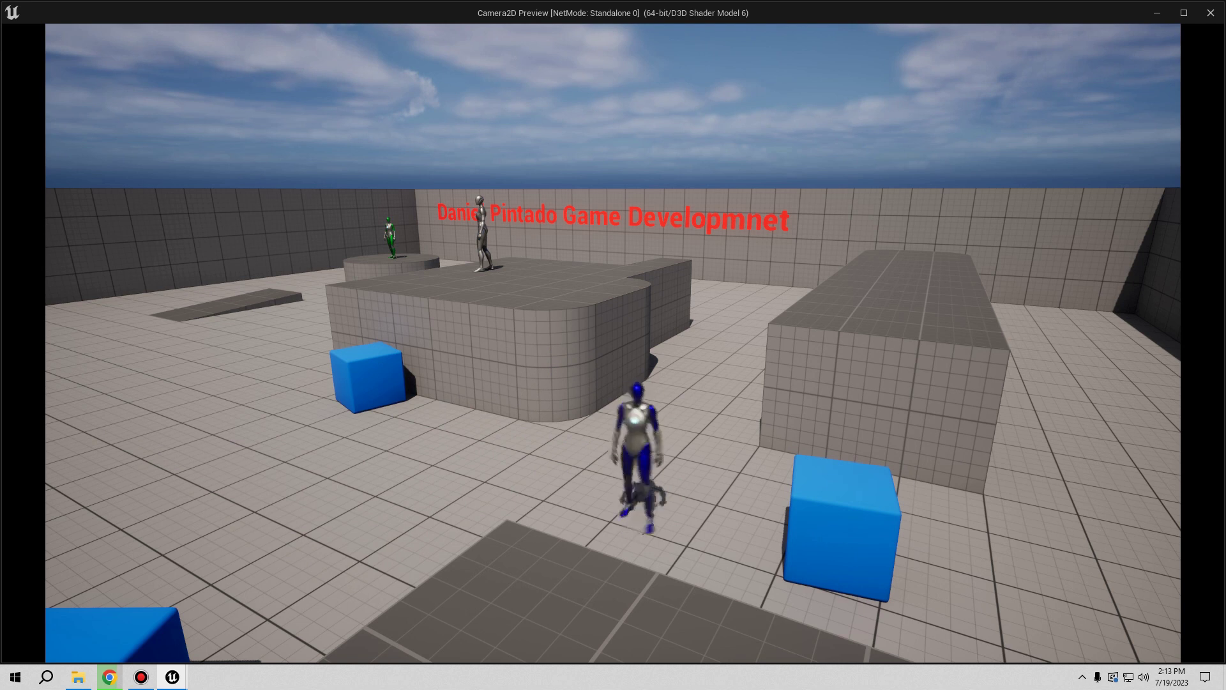
key("d")
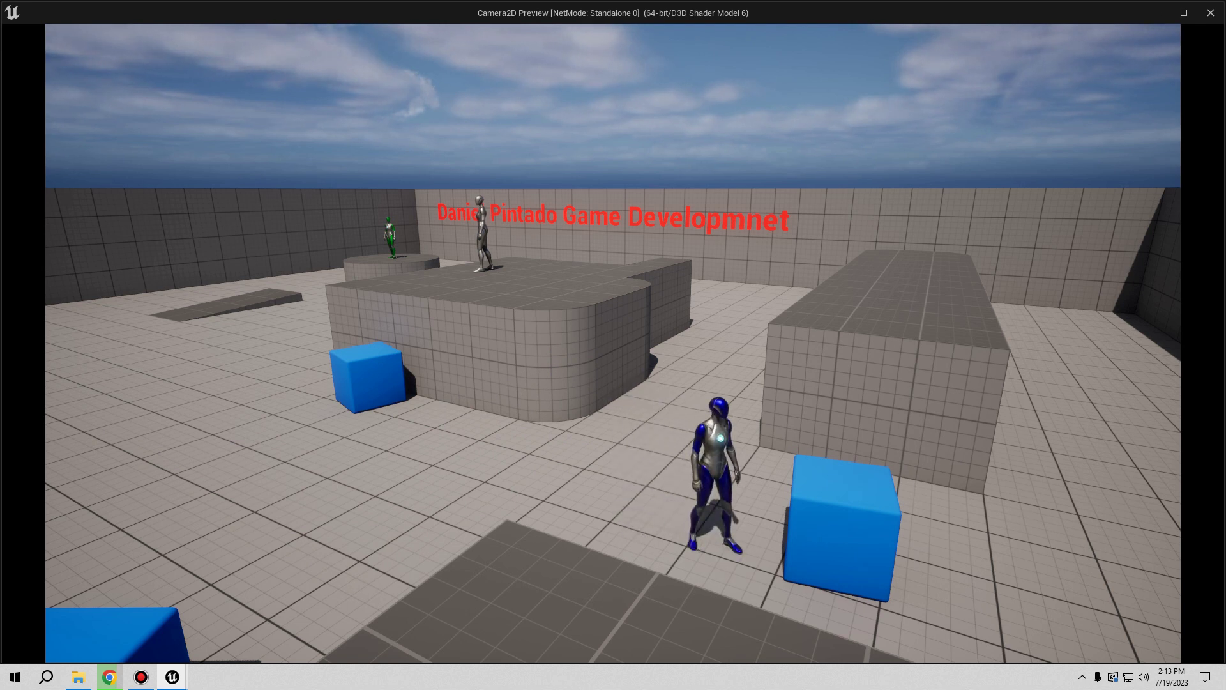
key("a")
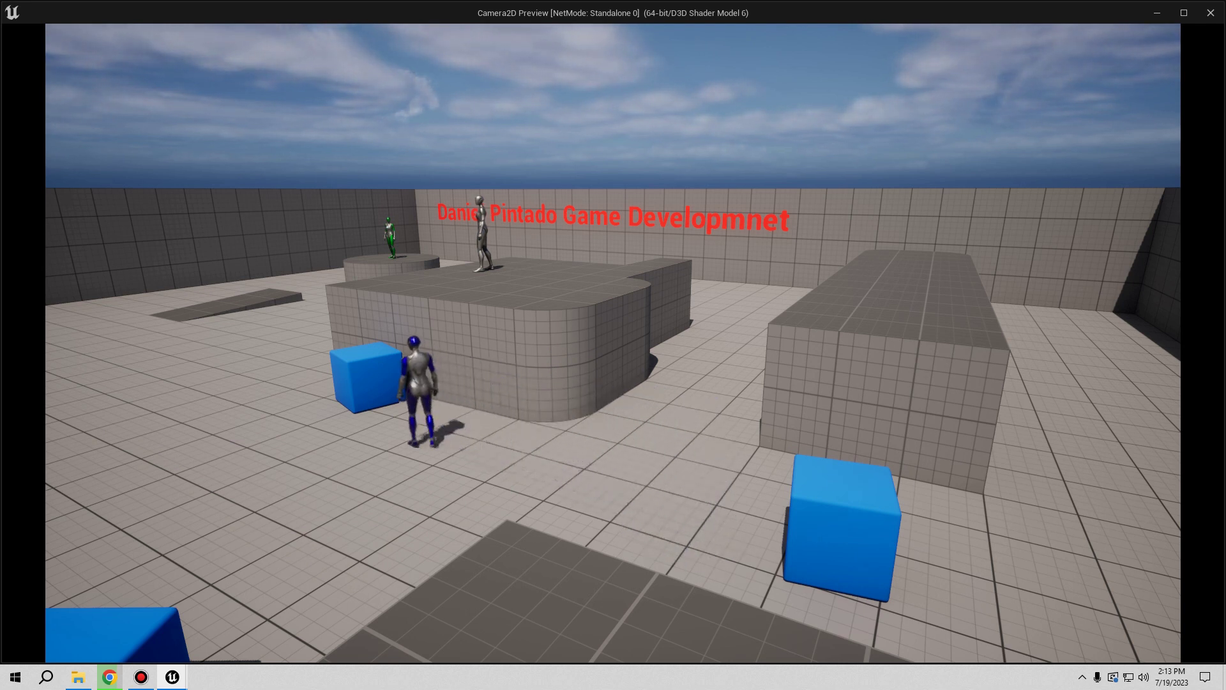
key("d")
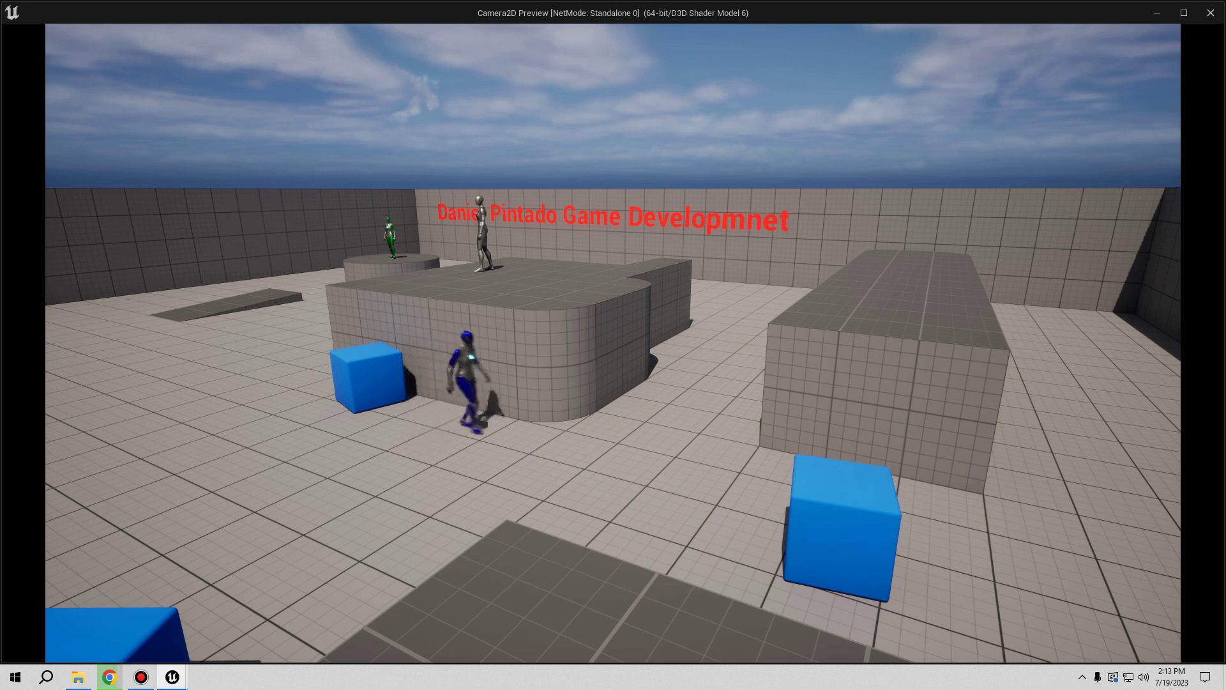
key("s")
key("s")
key("d")
key("w")
key("d")
key("a")
key("a")
key("a")
key("d")
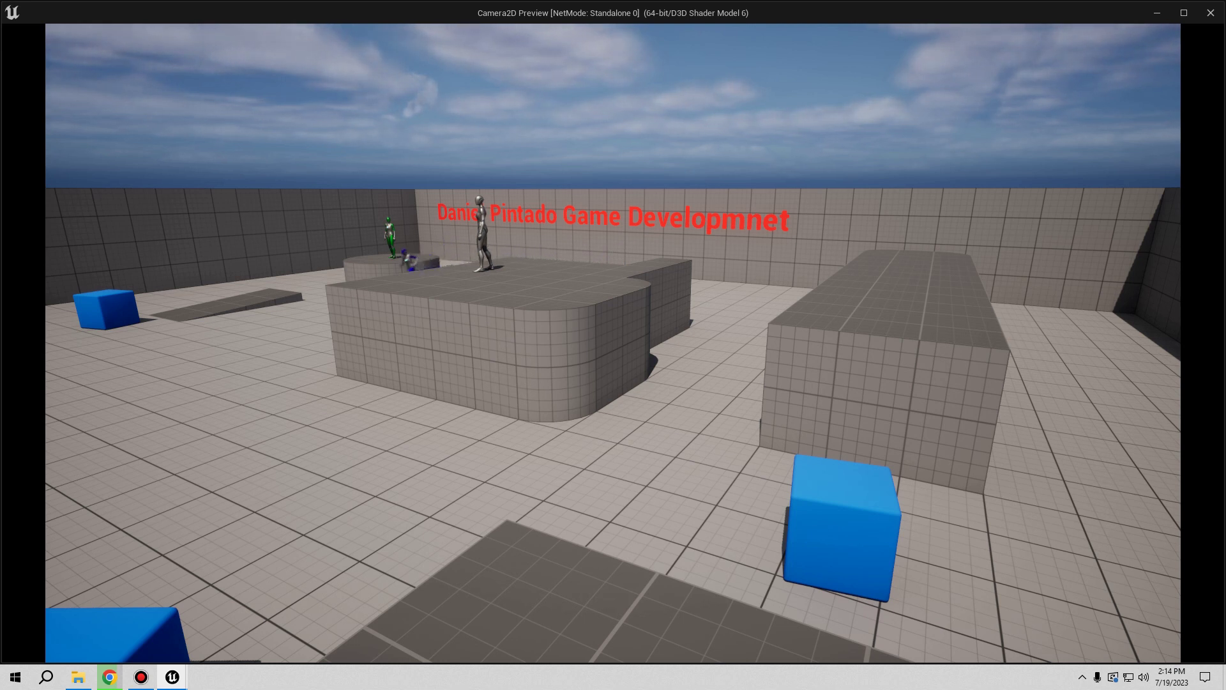
key("a")
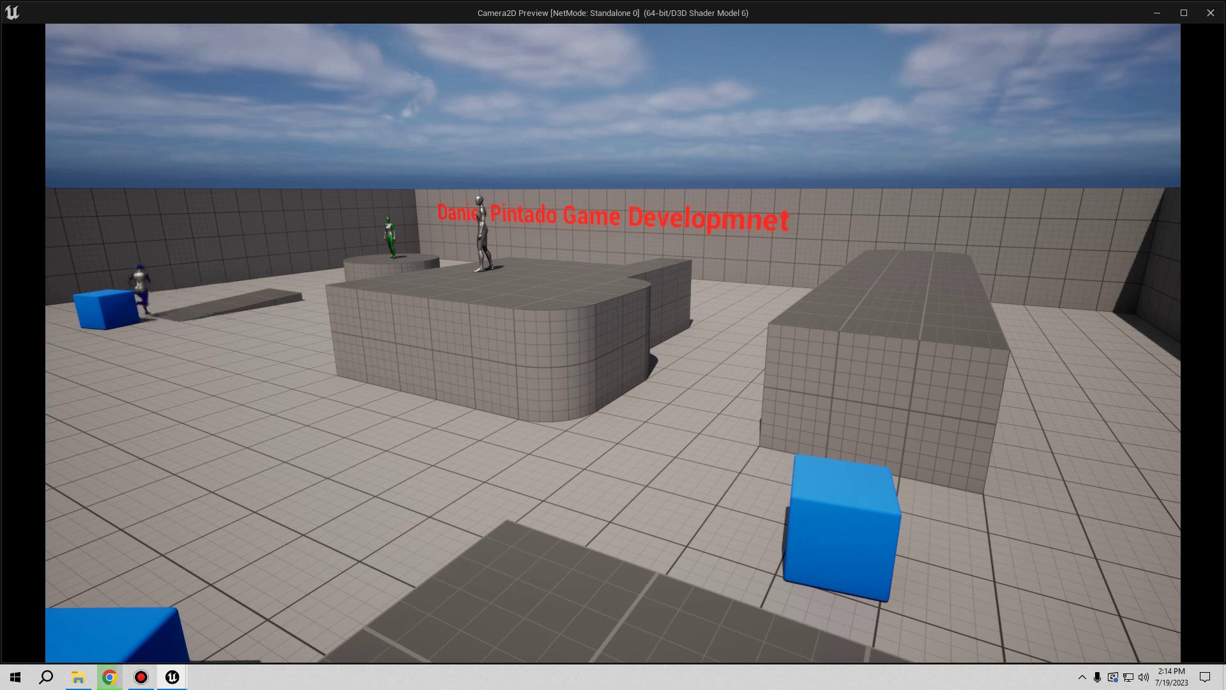
key("d")
Step: Move the green character through the swap triggers and into the fixed-camera trigger, then stop the preview
key("Tab")
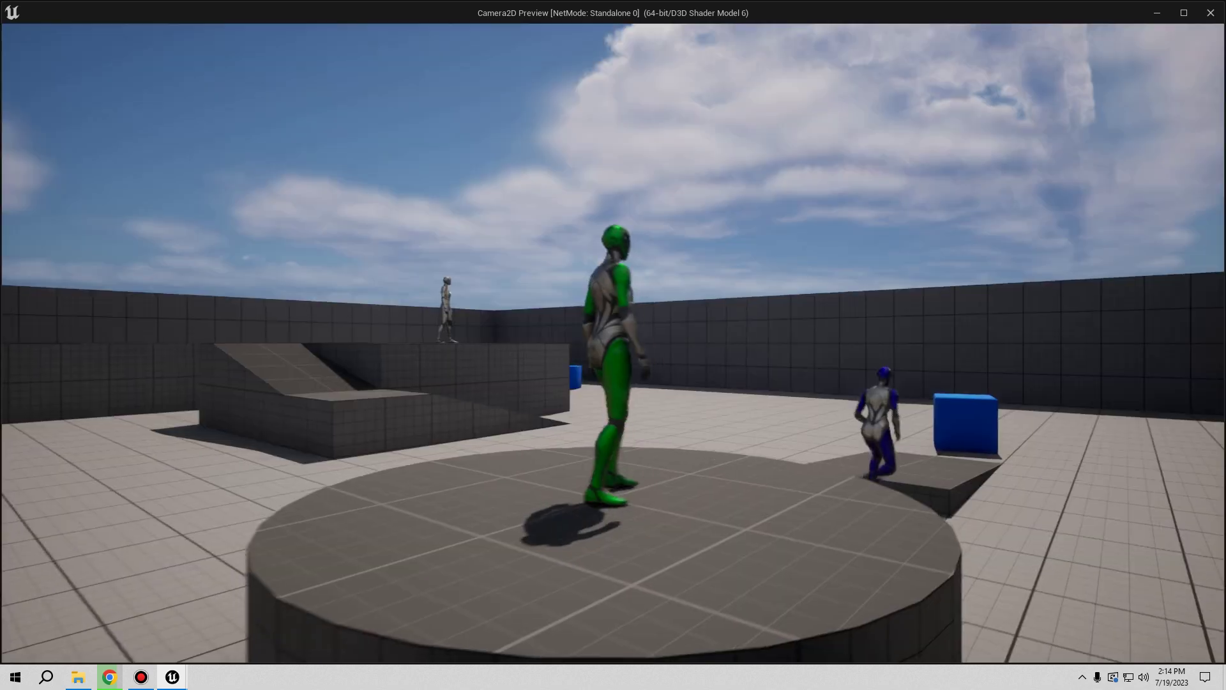
key("w")
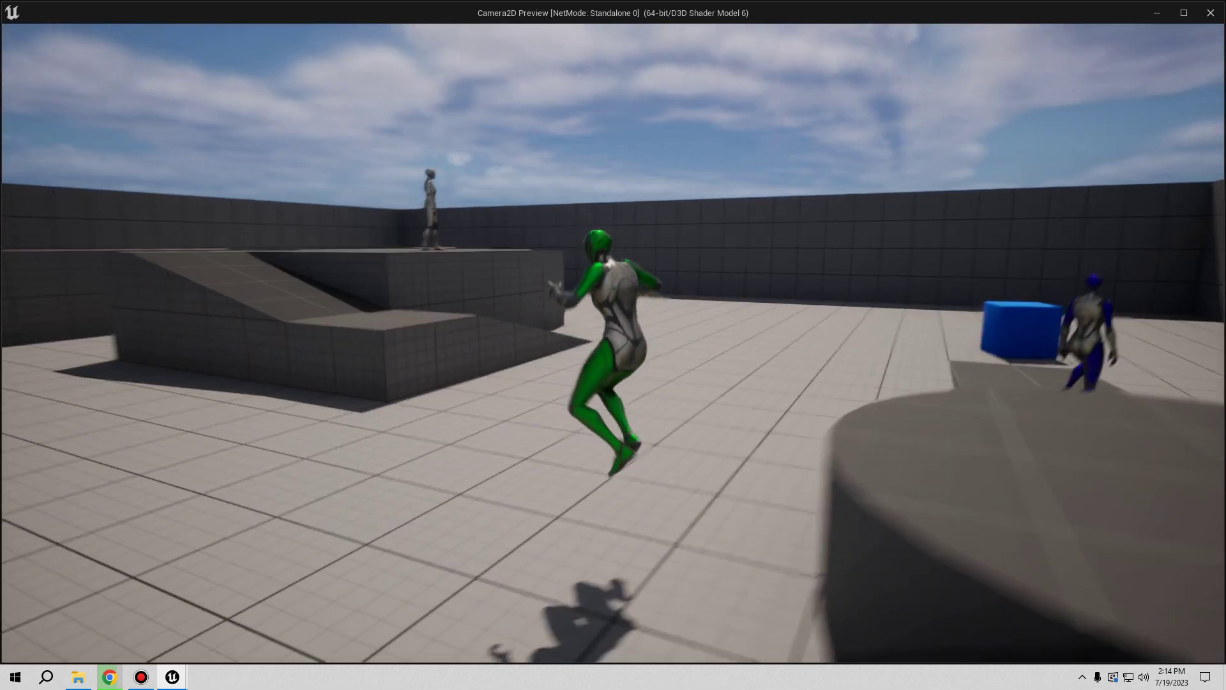
key("a")
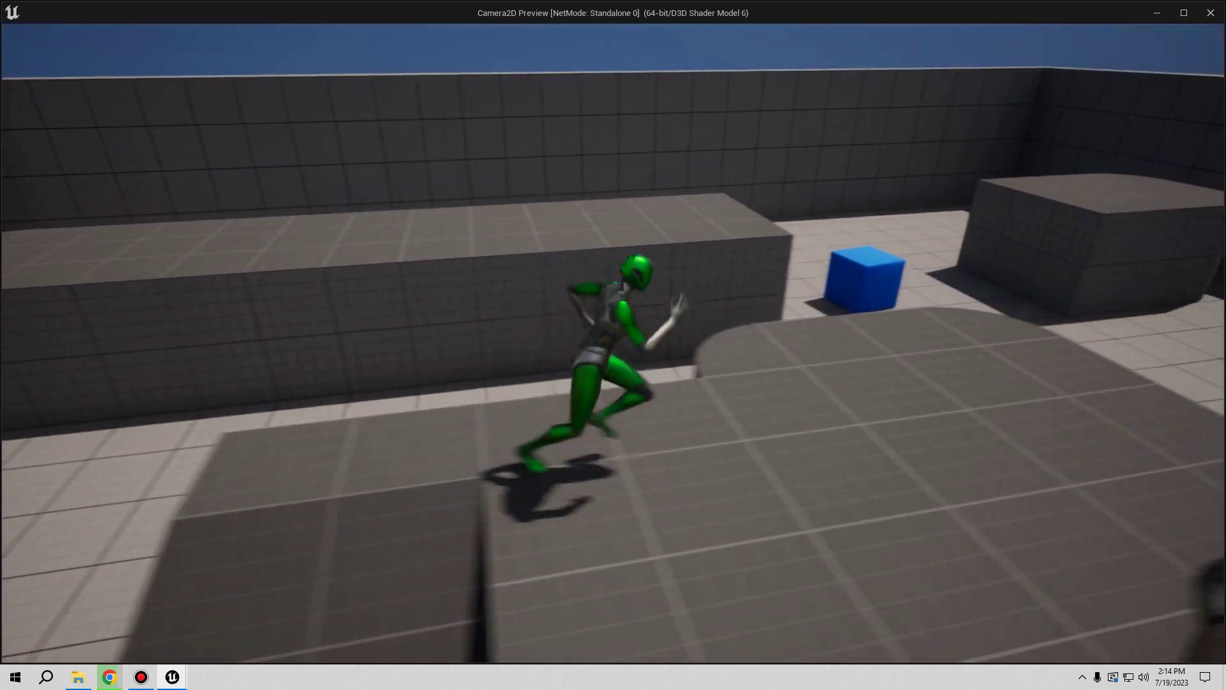
key("Tab")
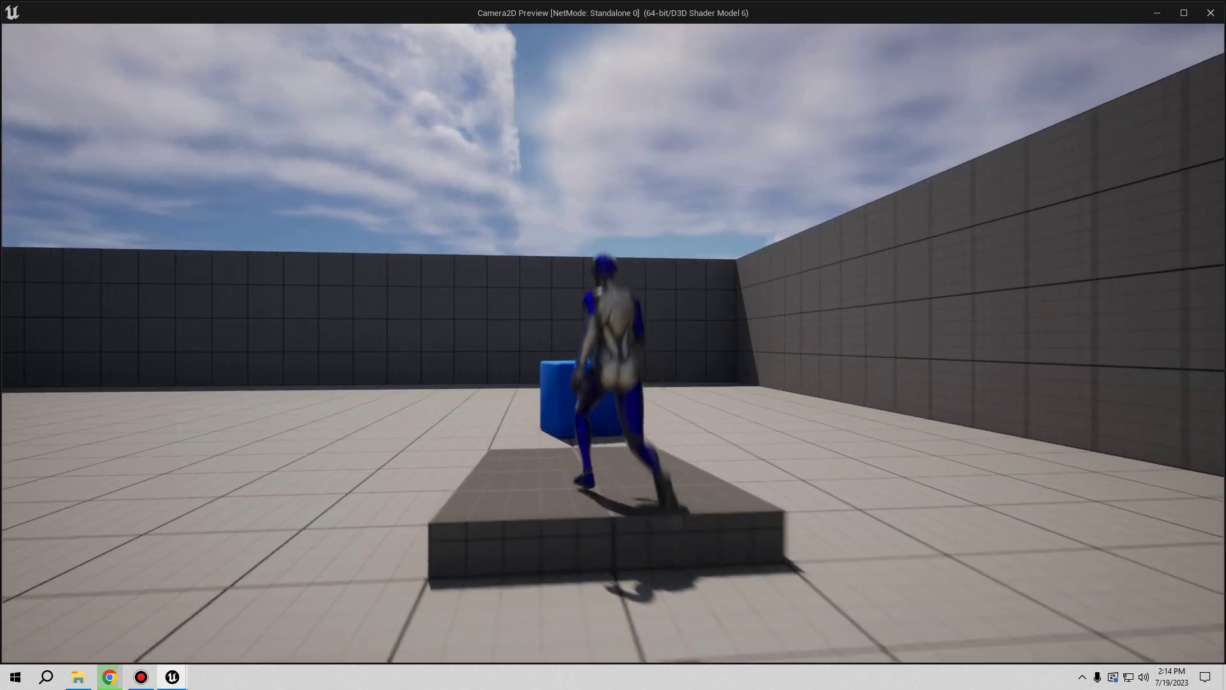
key("Tab")
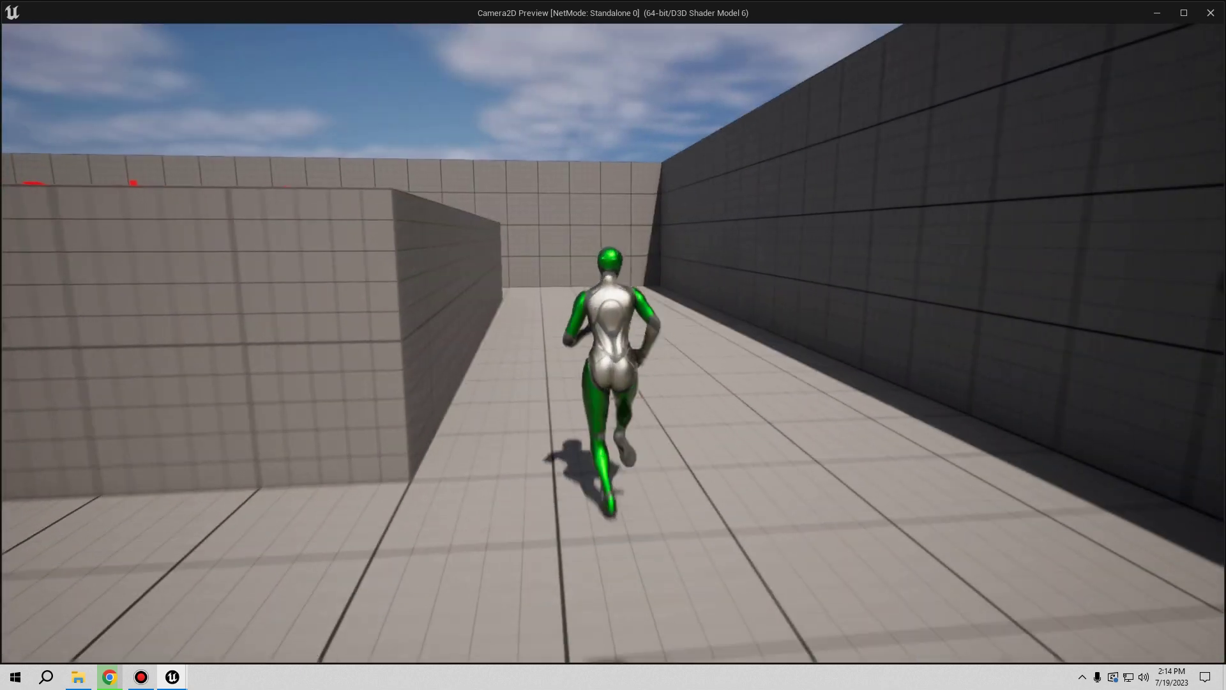
key("Tab")
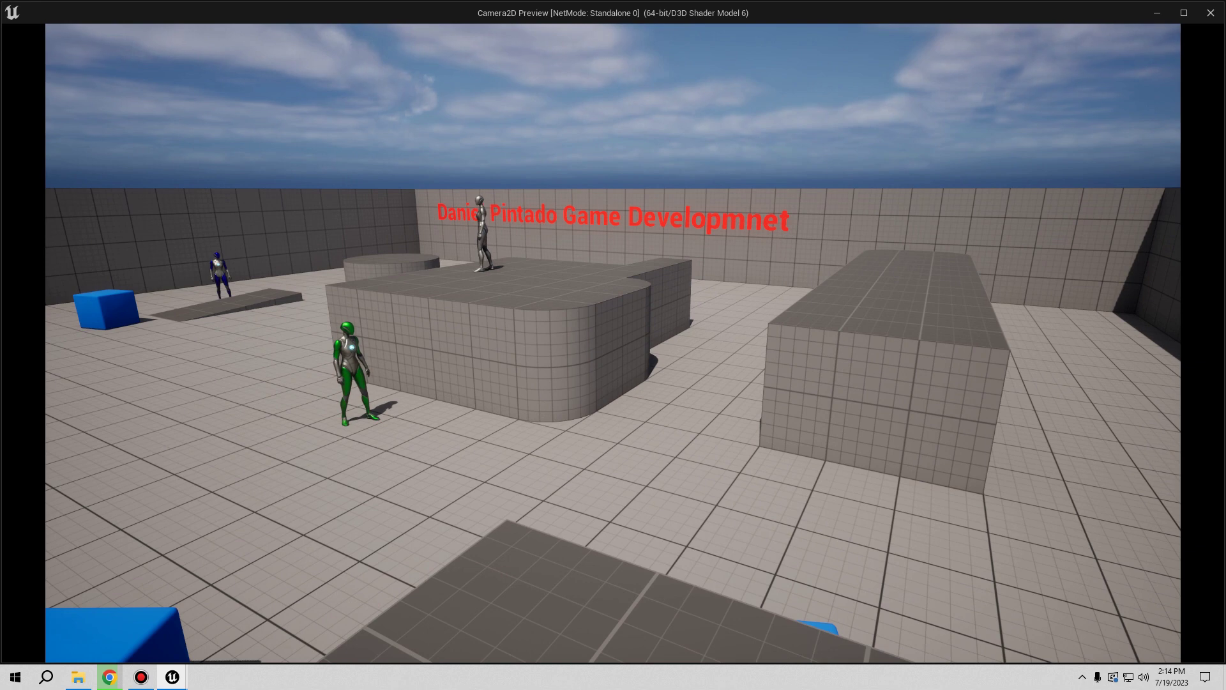
key("Escape")
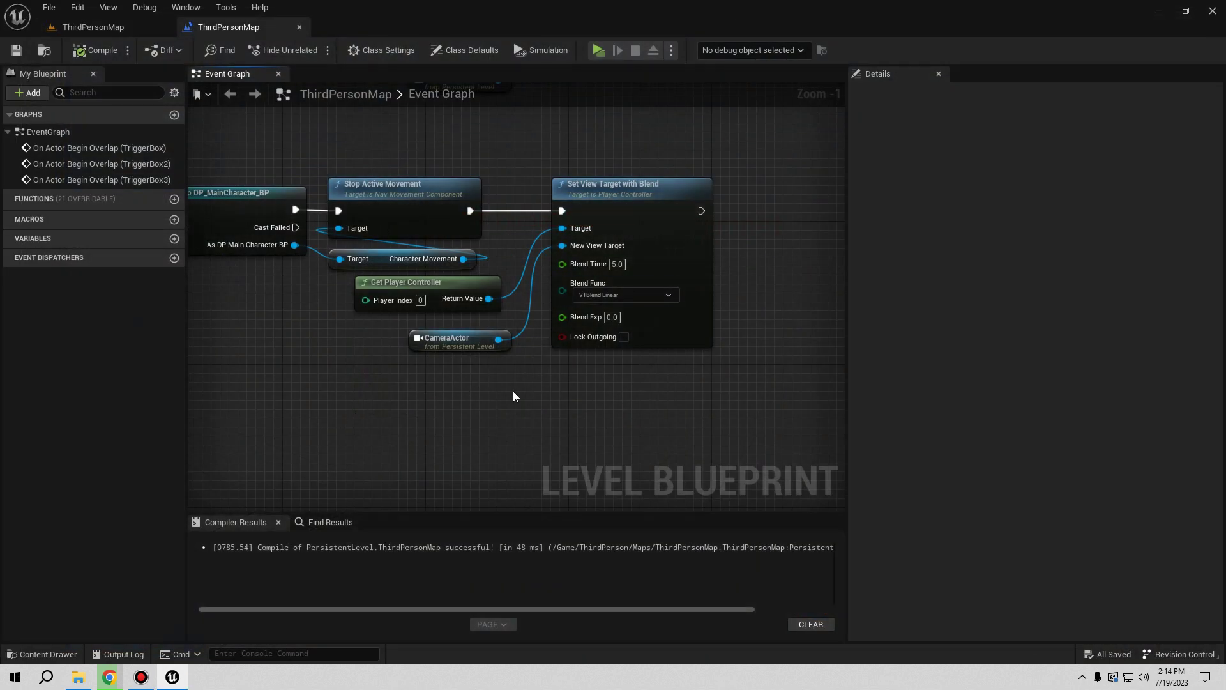
Step: Inspect the trigger chains' Possess and Cast To DP_MainCharacter_BP nodes, then go back to ThirdPersonMap
scroll(563, 382, "down", 4)
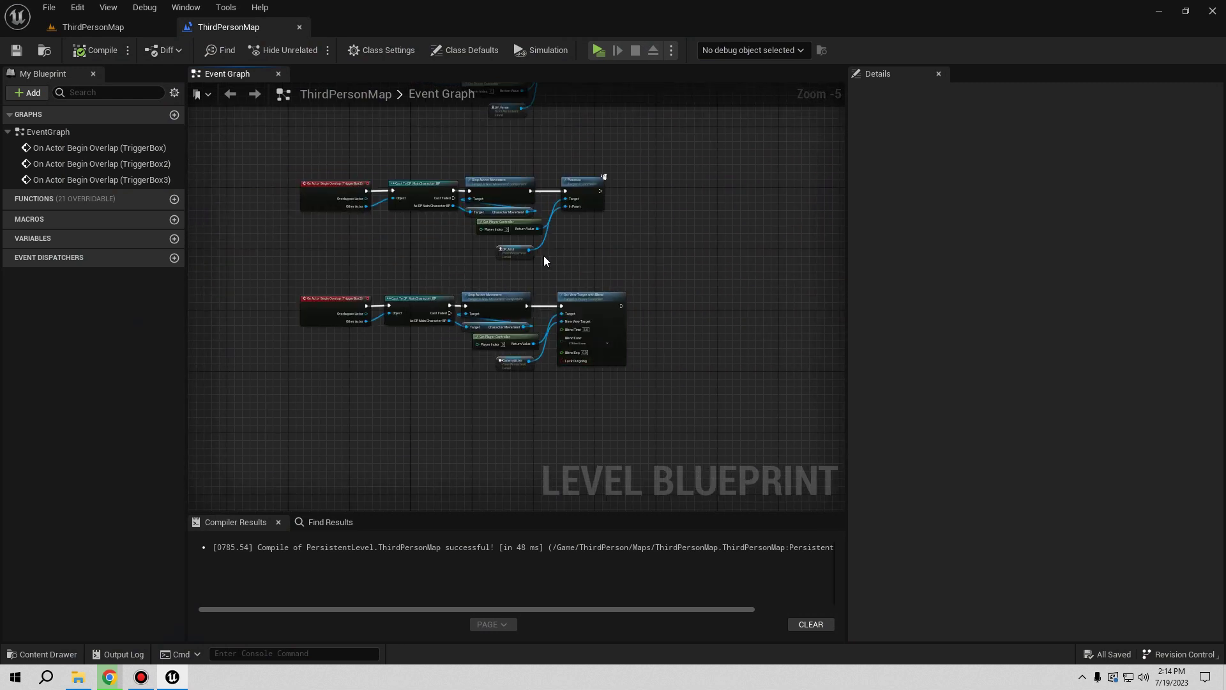
right_click_drag(544, 260, 548, 377)
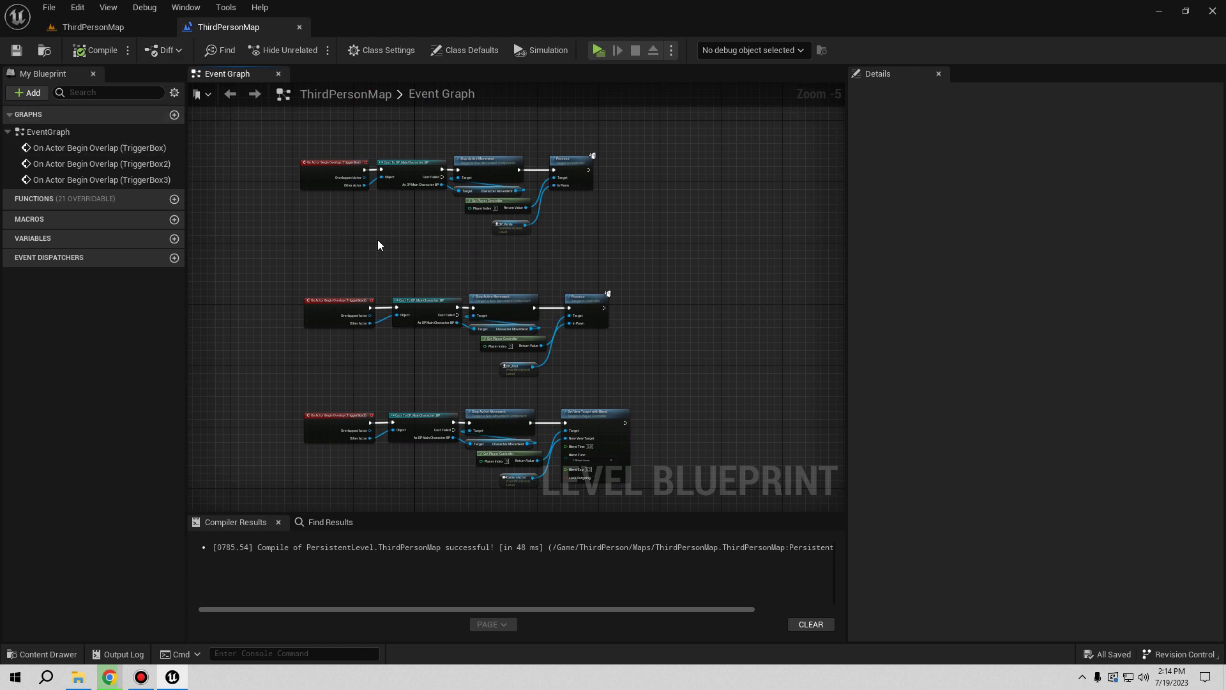
scroll(439, 282, "up", 1)
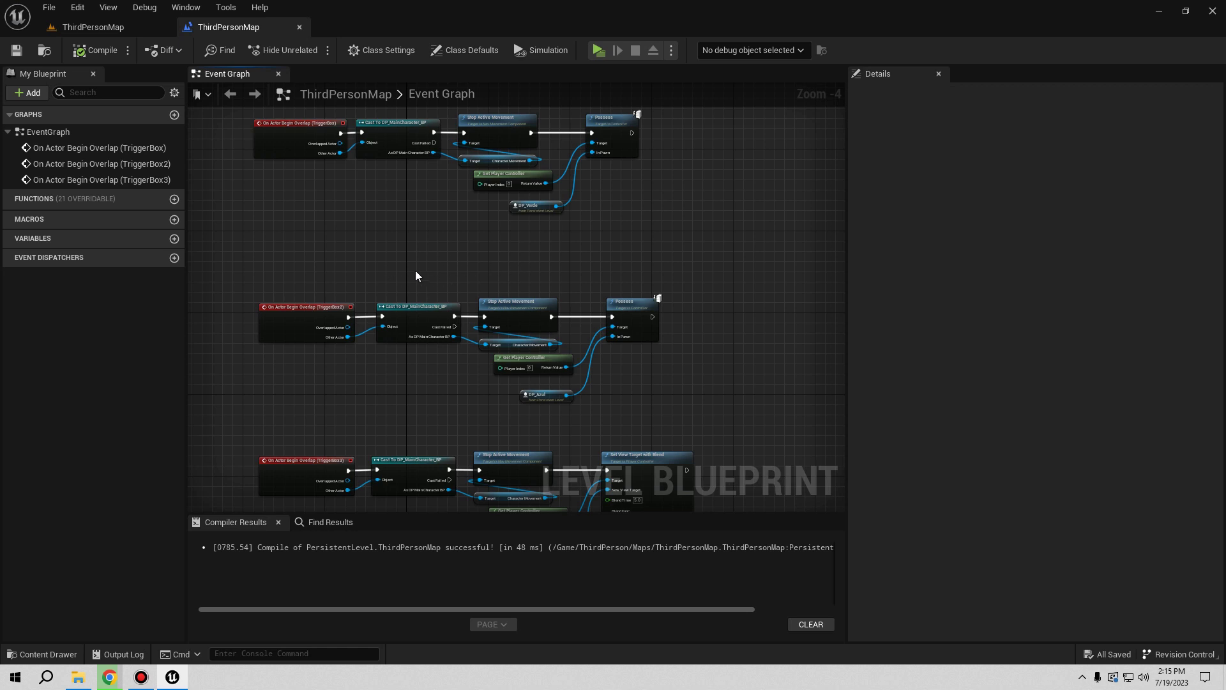
right_click_drag(415, 275, 424, 332)
scroll(439, 289, "up", 2)
scroll(402, 251, "up", 1)
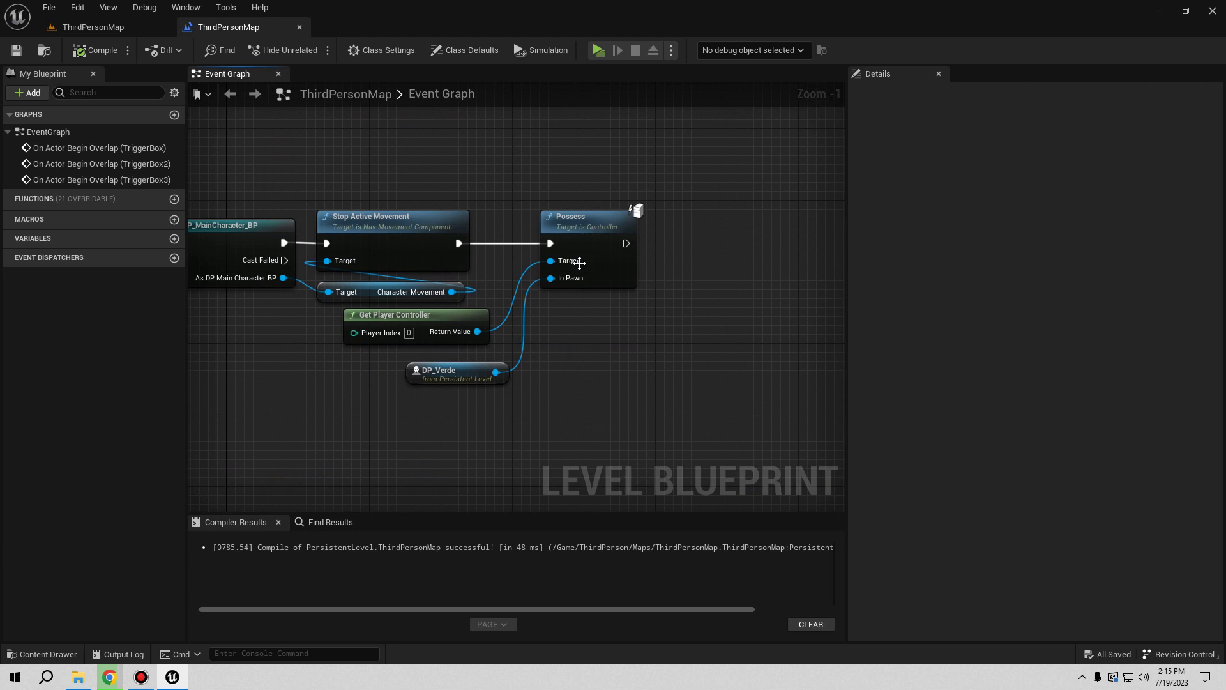
right_click_drag(336, 405, 420, 378)
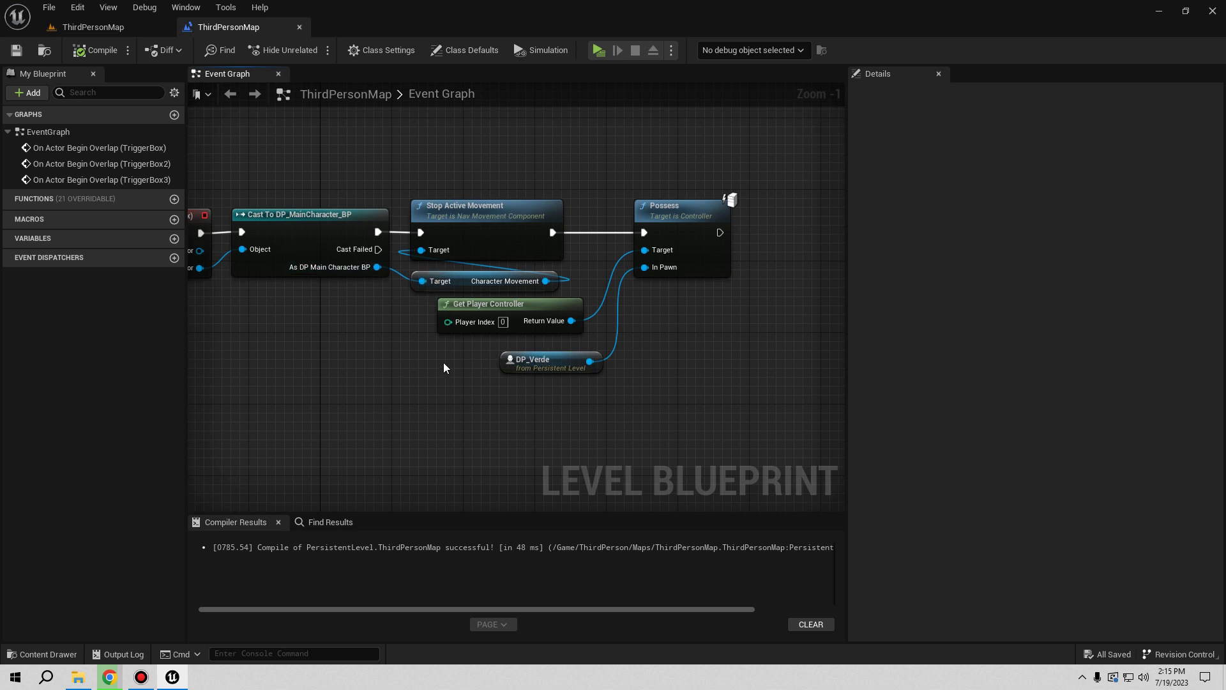
left_click(117, 27)
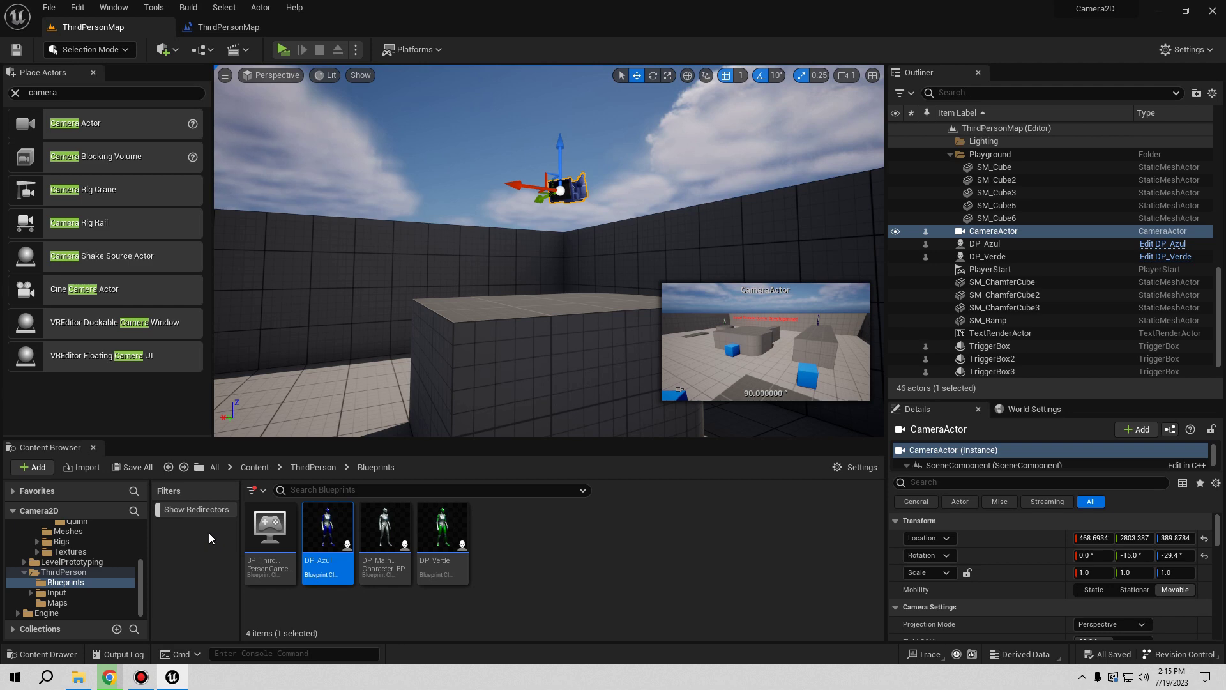
Step: Open DP_MainCharacter_BP and zoom to its Movement Input and Add Input Mapping nodes
double_click(385, 531)
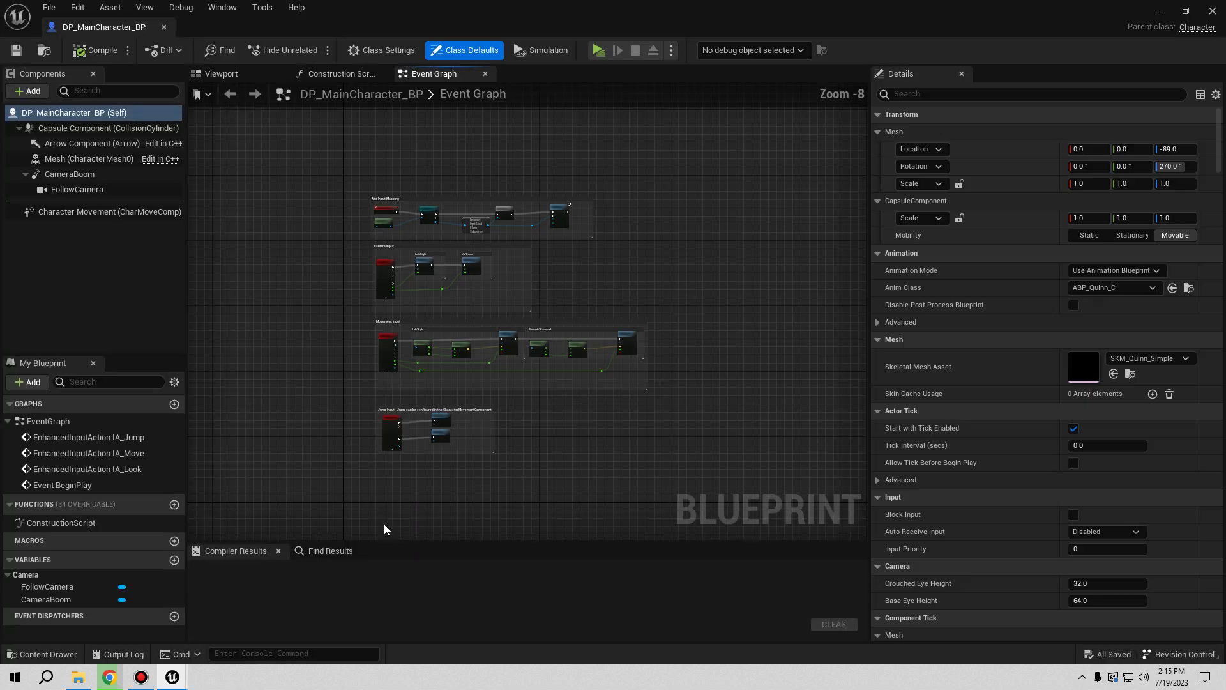
scroll(528, 219, "up", 3)
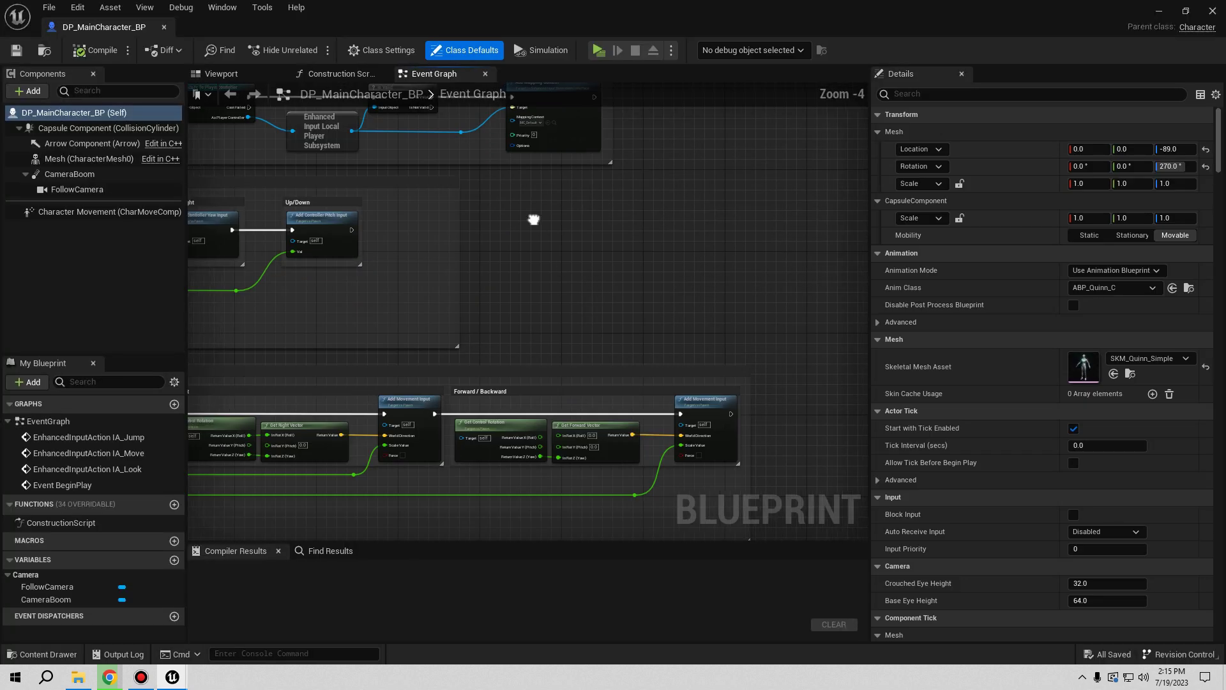
scroll(496, 361, "up", 2)
scroll(495, 361, "up", 2)
right_click_drag(406, 475, 388, 330)
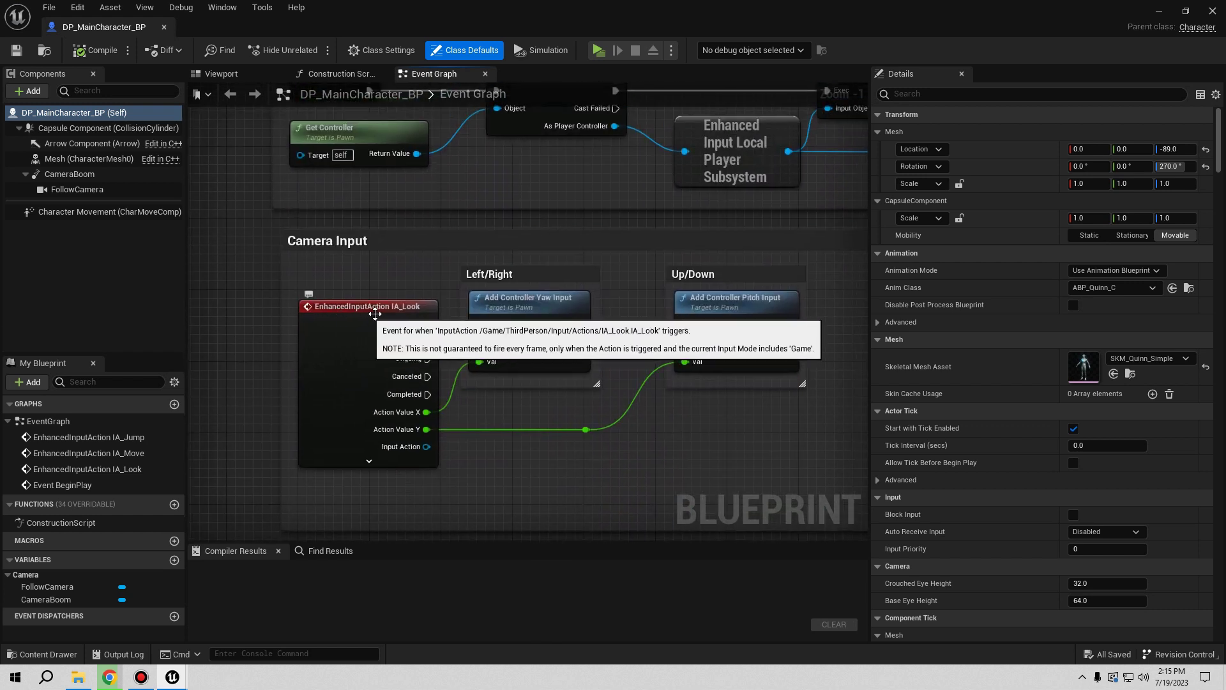
right_click_drag(557, 208, 499, 424)
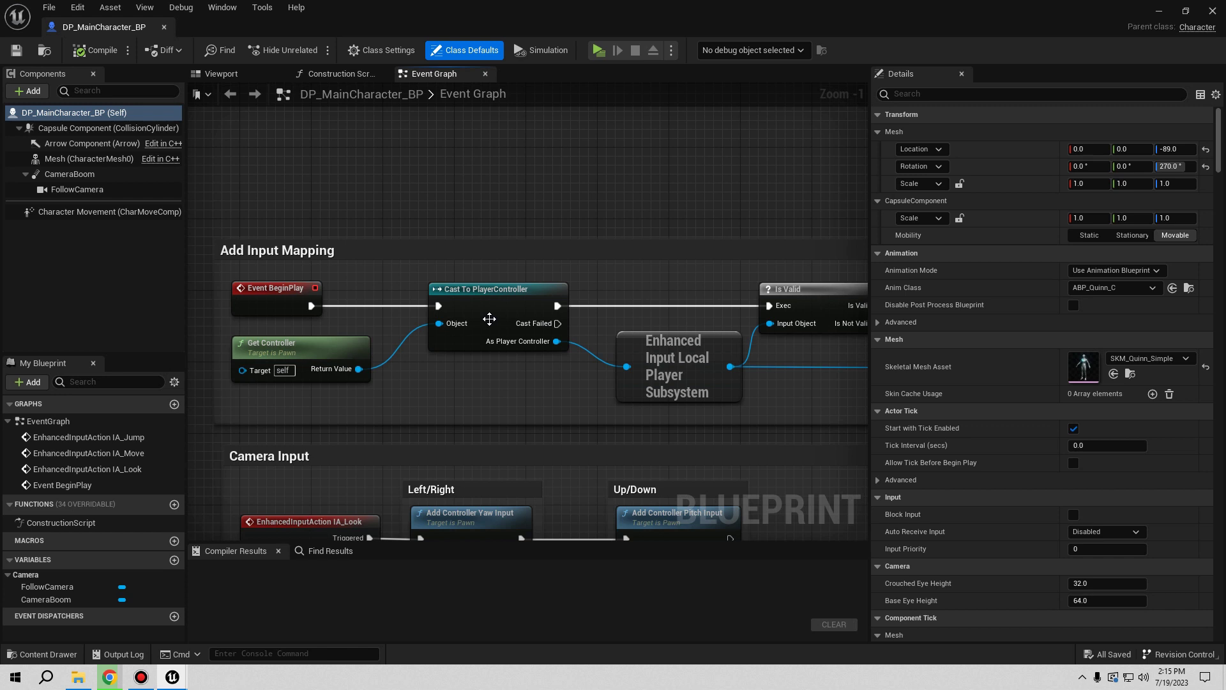
Step: Dock the Blueprint tab and examine Cast To PlayerController, Is Valid and Add Mapping Context
right_click_drag(489, 320, 451, 369)
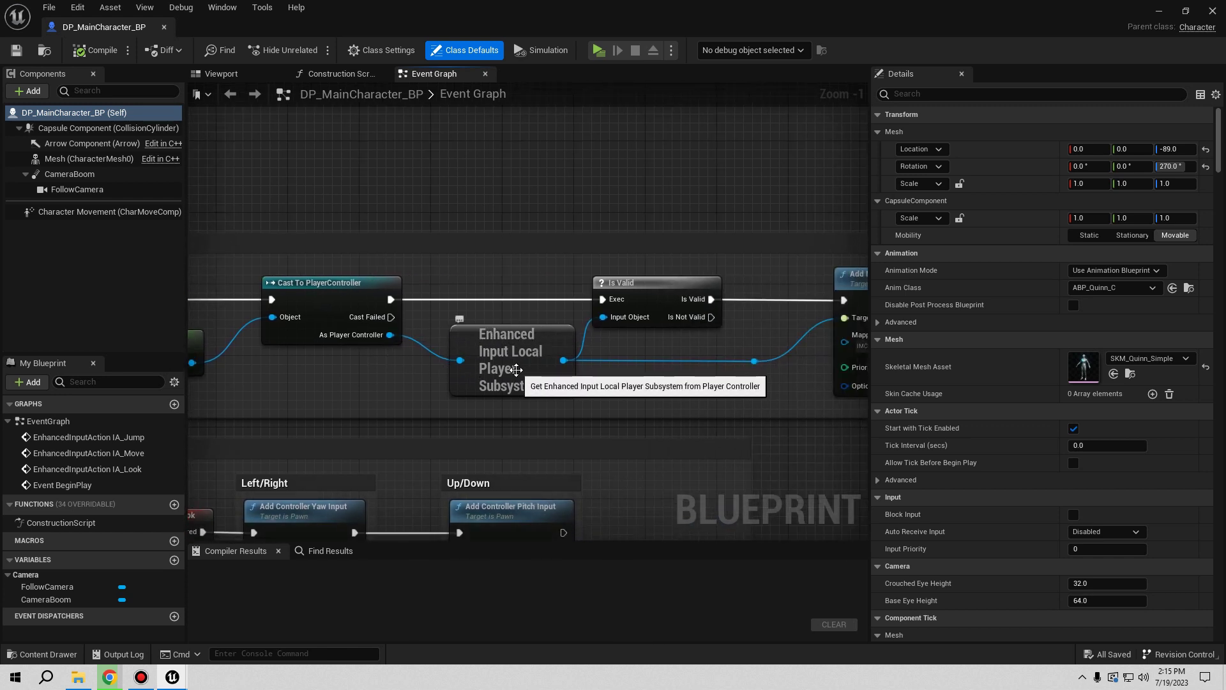
right_click_drag(498, 336, 274, 334)
right_click_drag(421, 317, 321, 319)
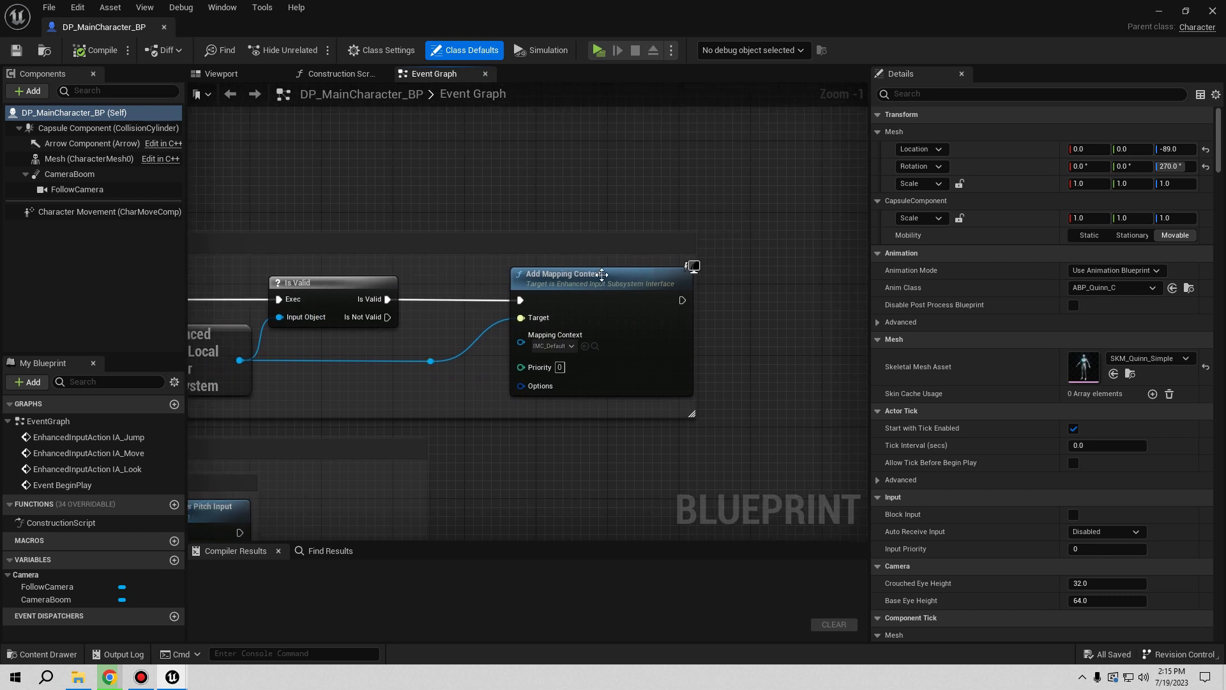
right_click_drag(366, 192, 594, 197)
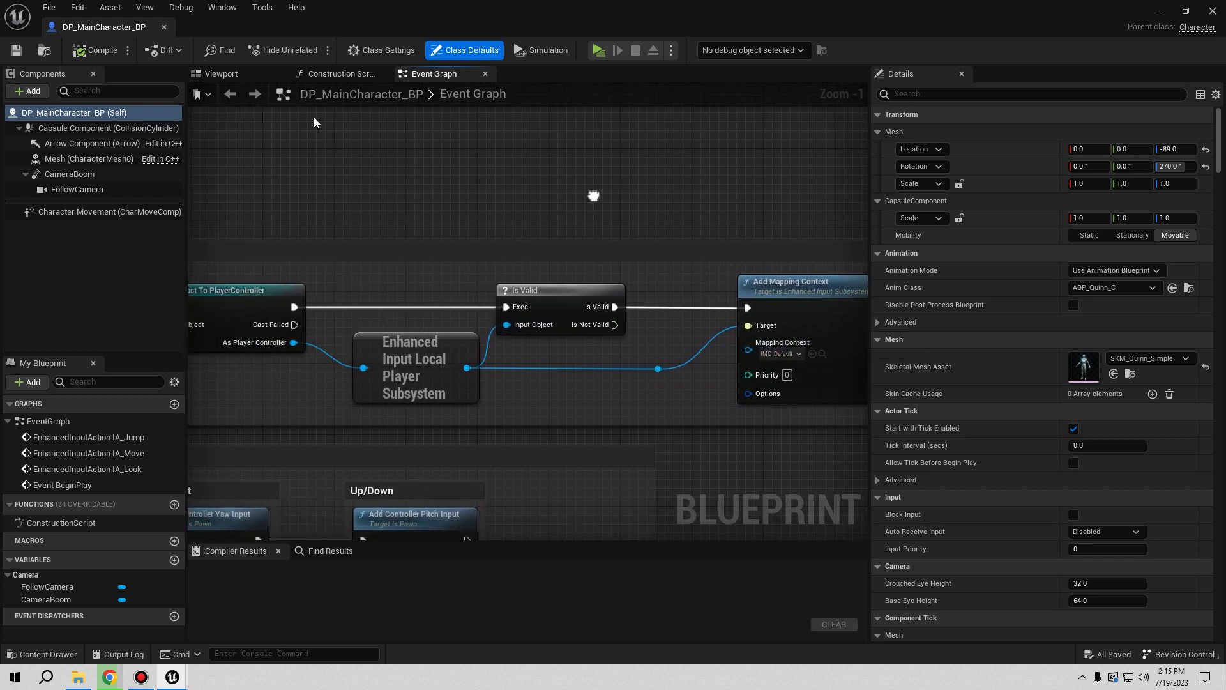
mouse_move(131, 32)
left_mouse_down()
mouse_move(281, 74)
mouse_move(357, 26)
left_mouse_up()
right_click_drag(347, 237, 515, 209)
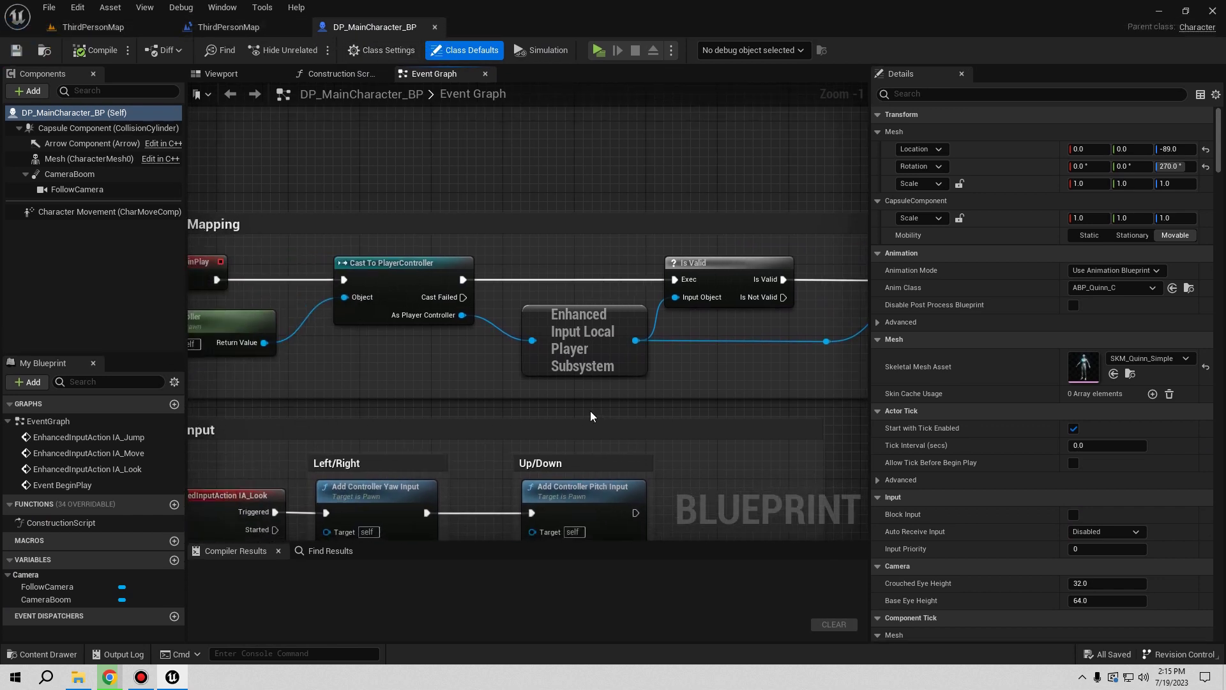
right_click_drag(480, 390, 581, 374)
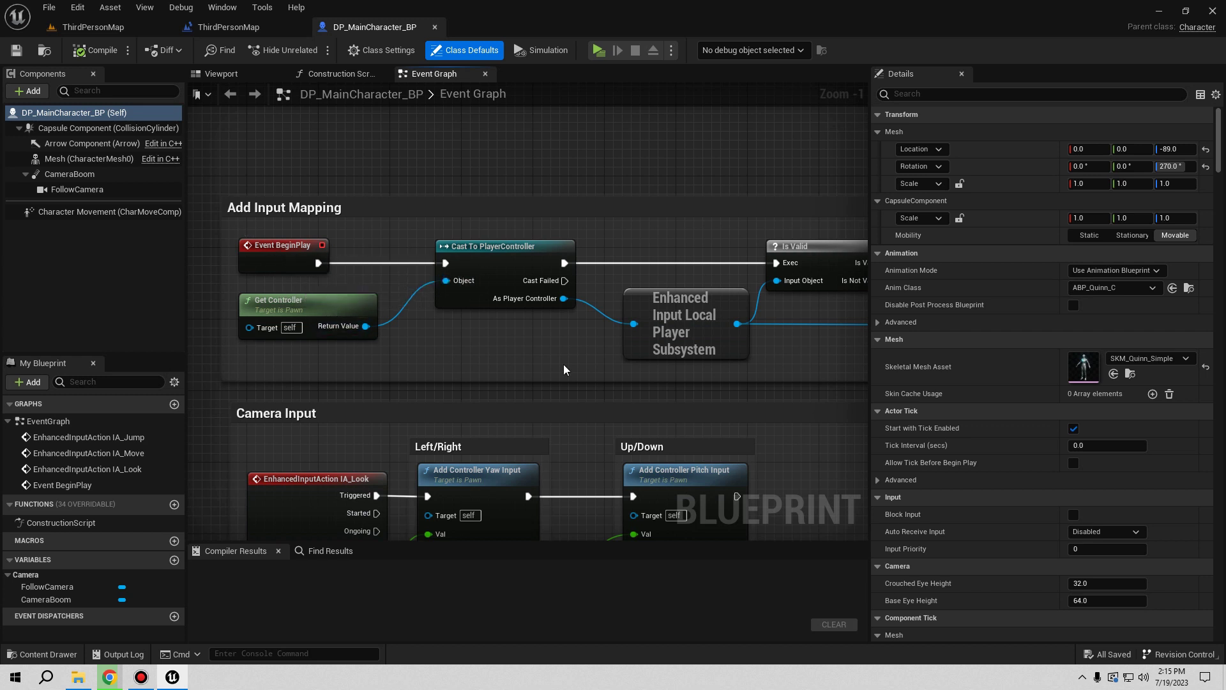
right_click_drag(719, 372, 418, 374)
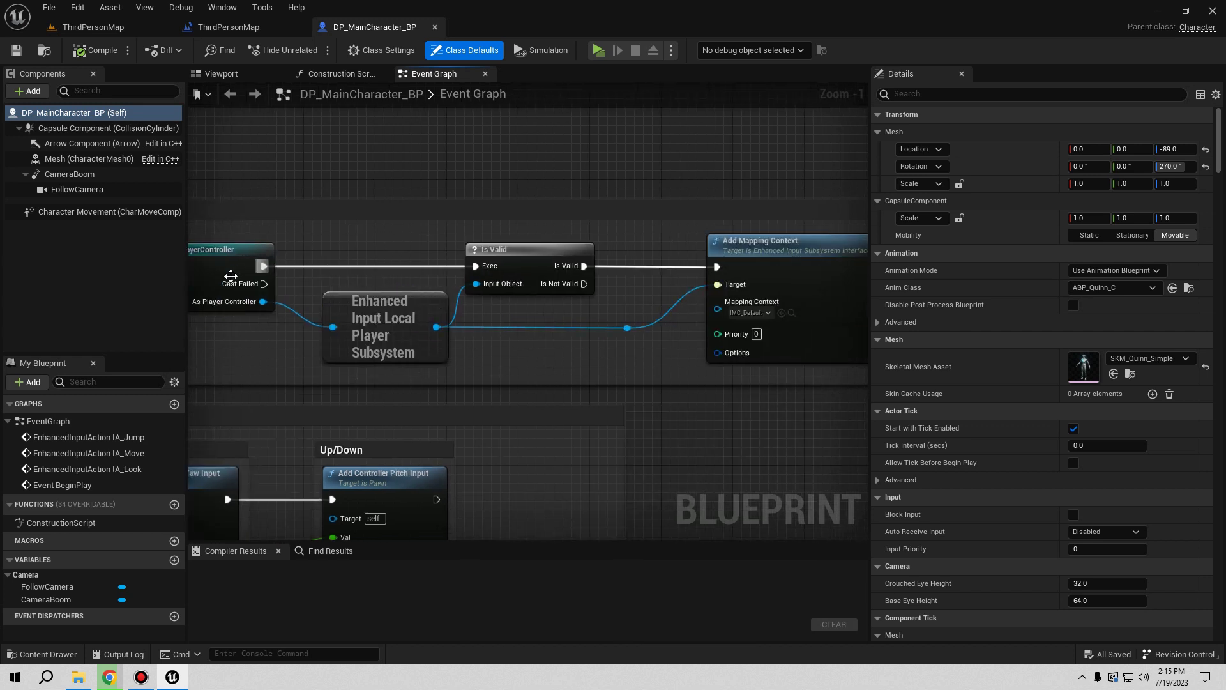
right_click_drag(549, 406, 416, 334)
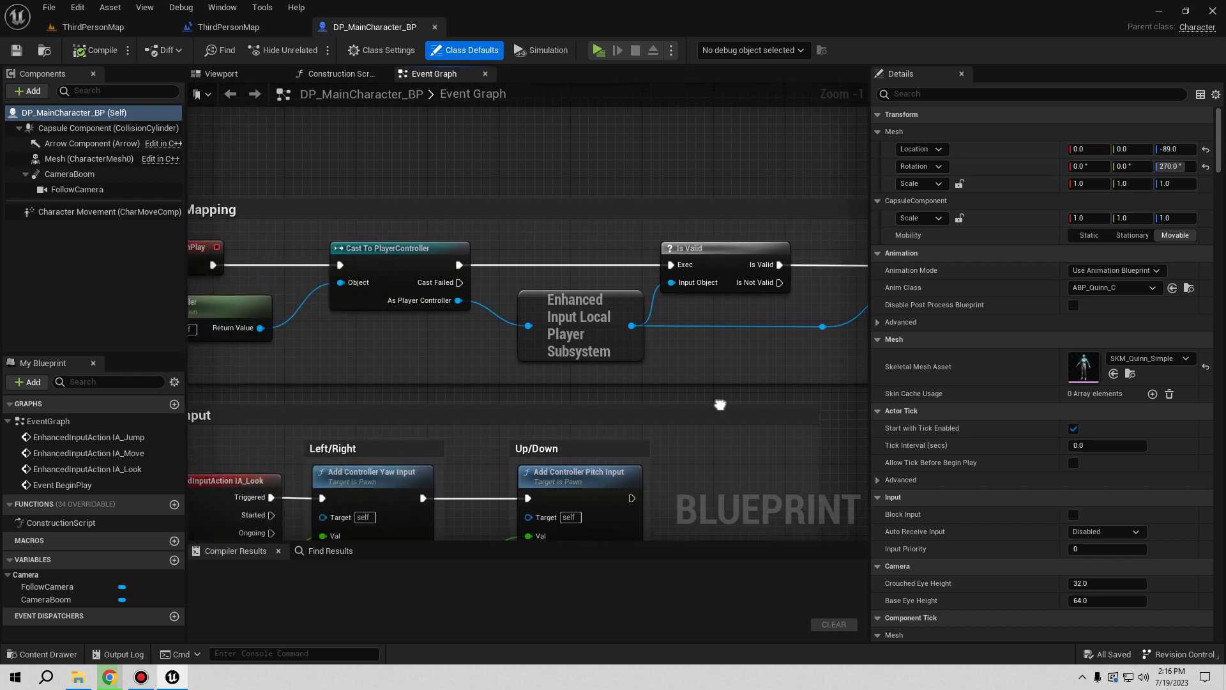
scroll(415, 333, "up", 1)
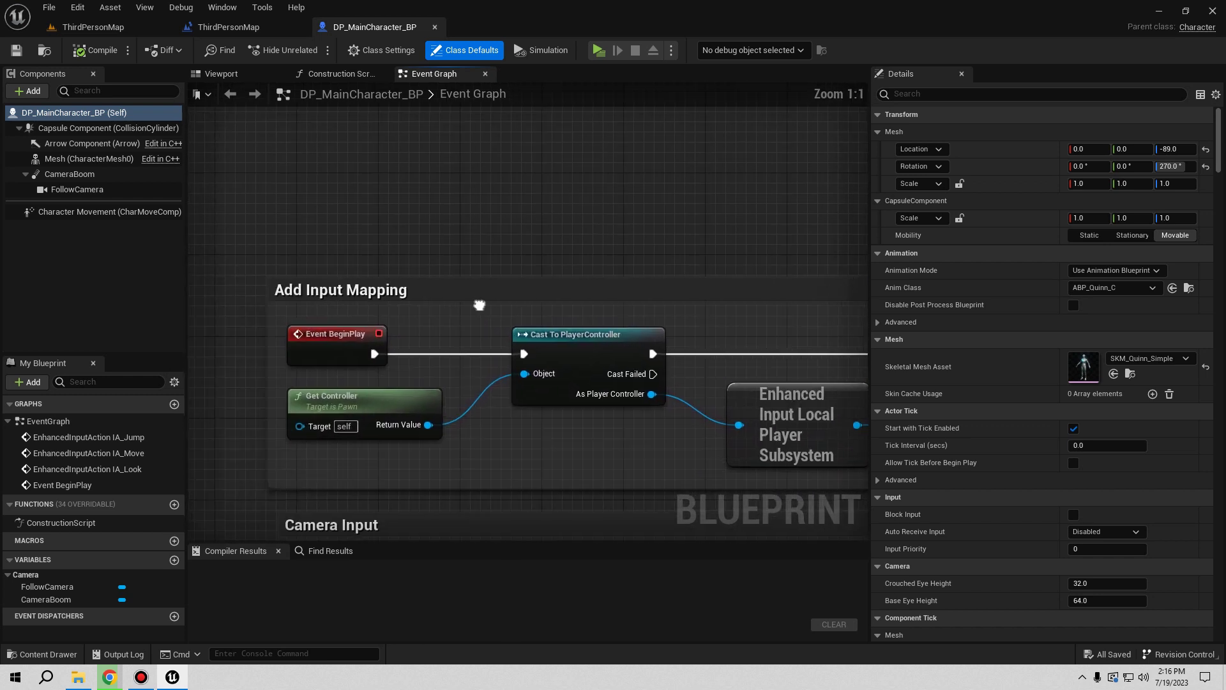
Step: Add Event Possessed above the input mapping group and wire it into Cast To PlayerController
right_click(408, 200)
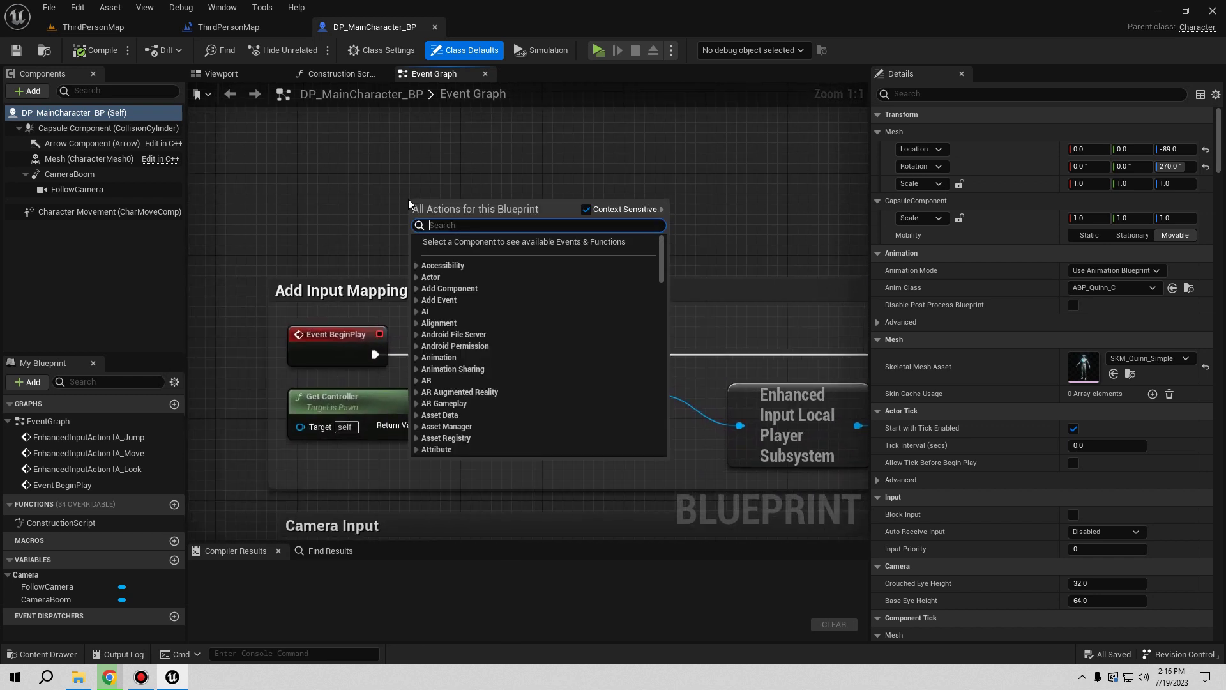
type("poss")
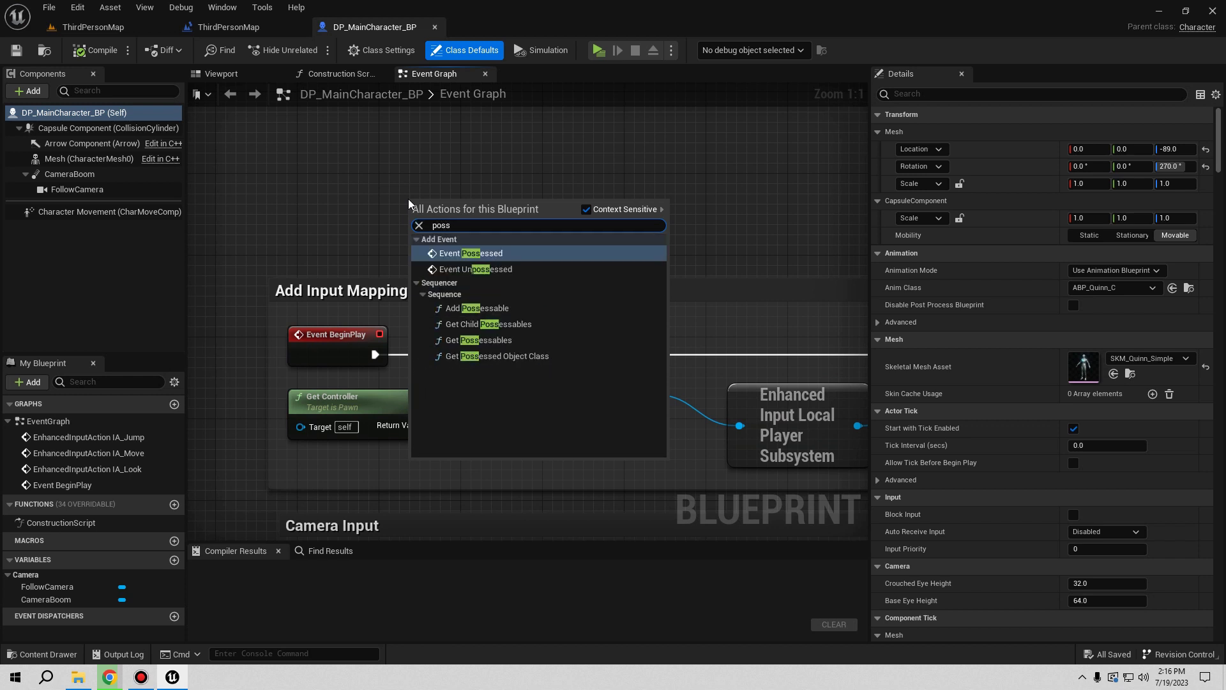
left_click(432, 250)
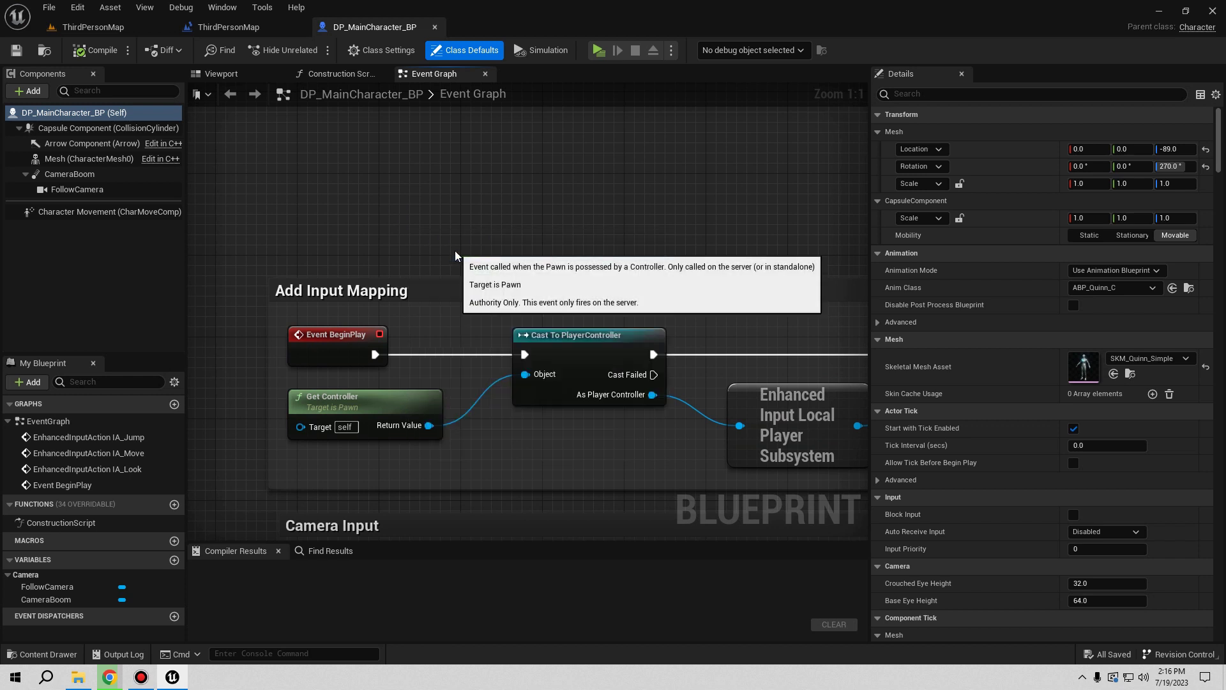
left_click_drag(447, 210, 362, 200)
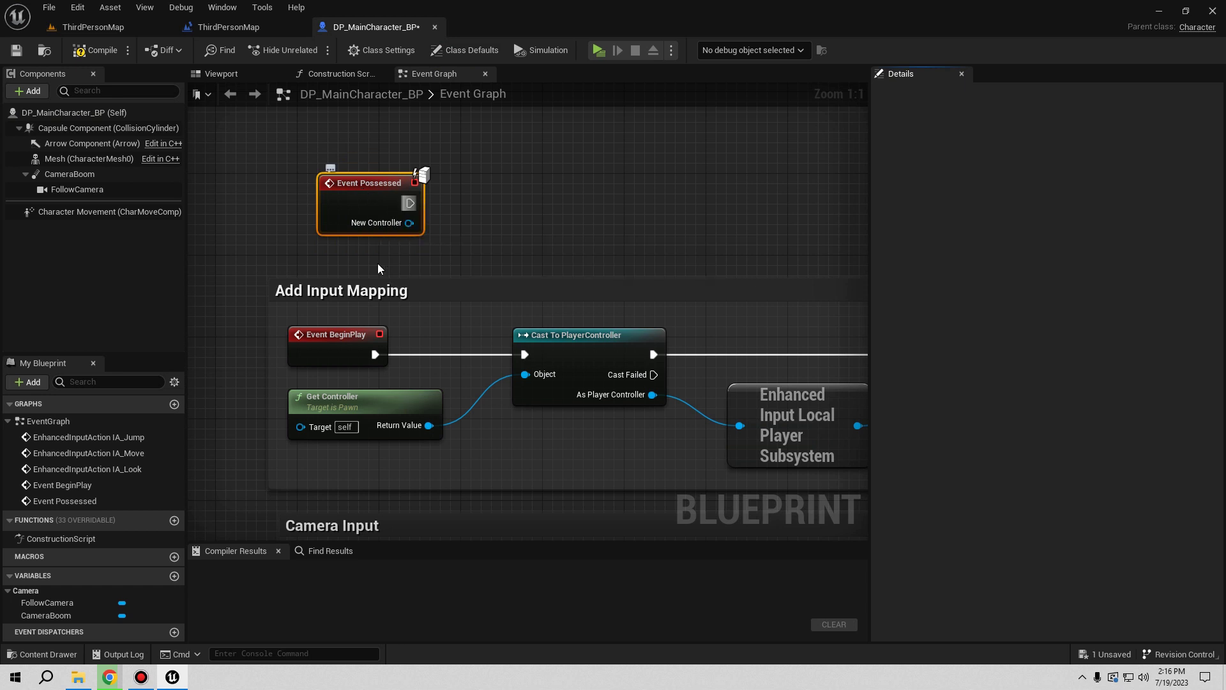
mouse_move(369, 205)
left_mouse_down()
mouse_move(393, 210)
mouse_move(524, 359)
left_mouse_up()
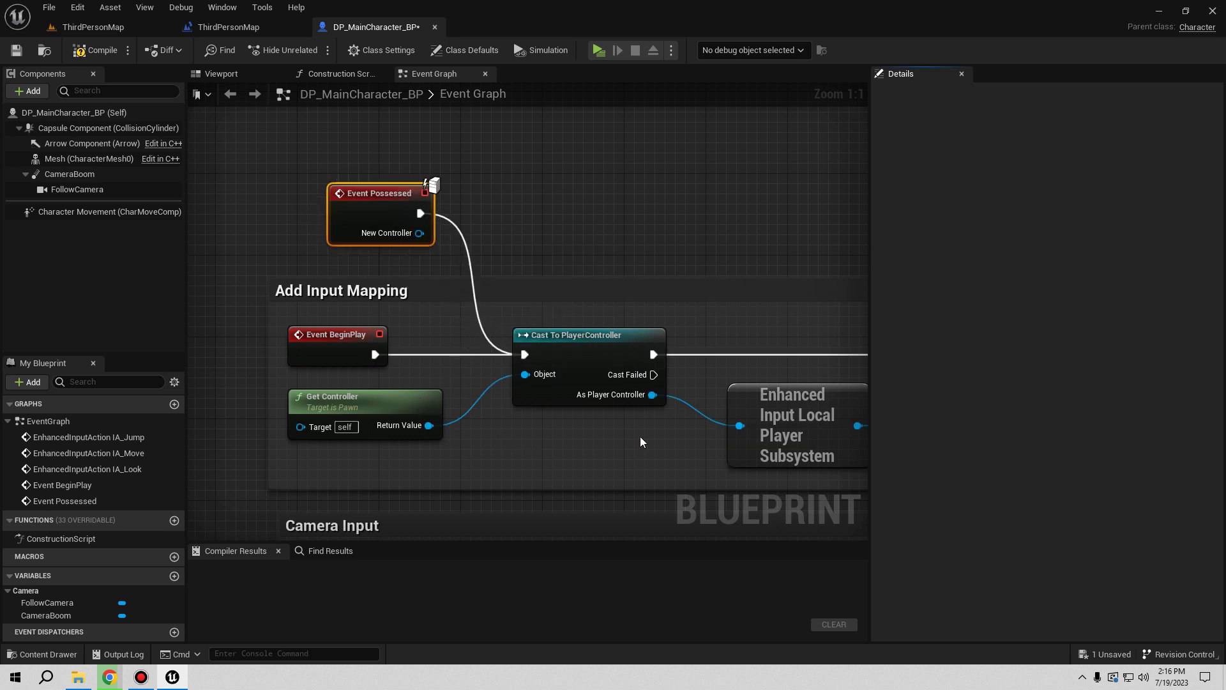
right_click_drag(587, 442, 373, 316)
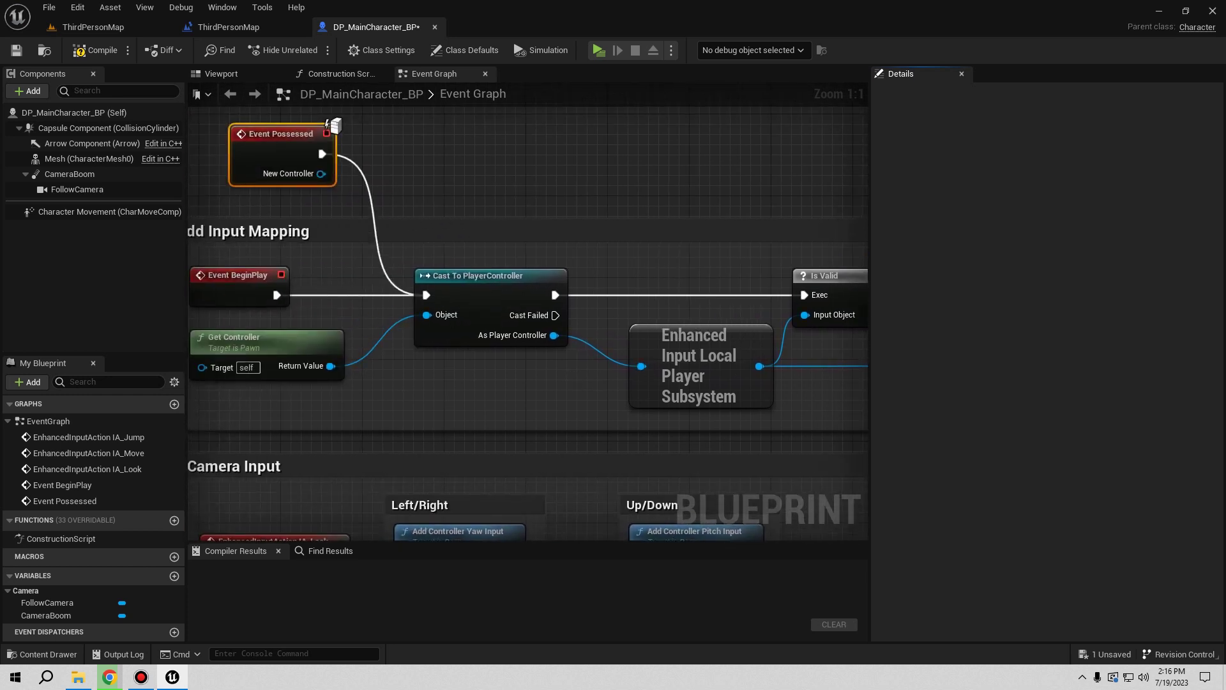
right_click_drag(594, 281, 189, 267)
left_click(750, 331)
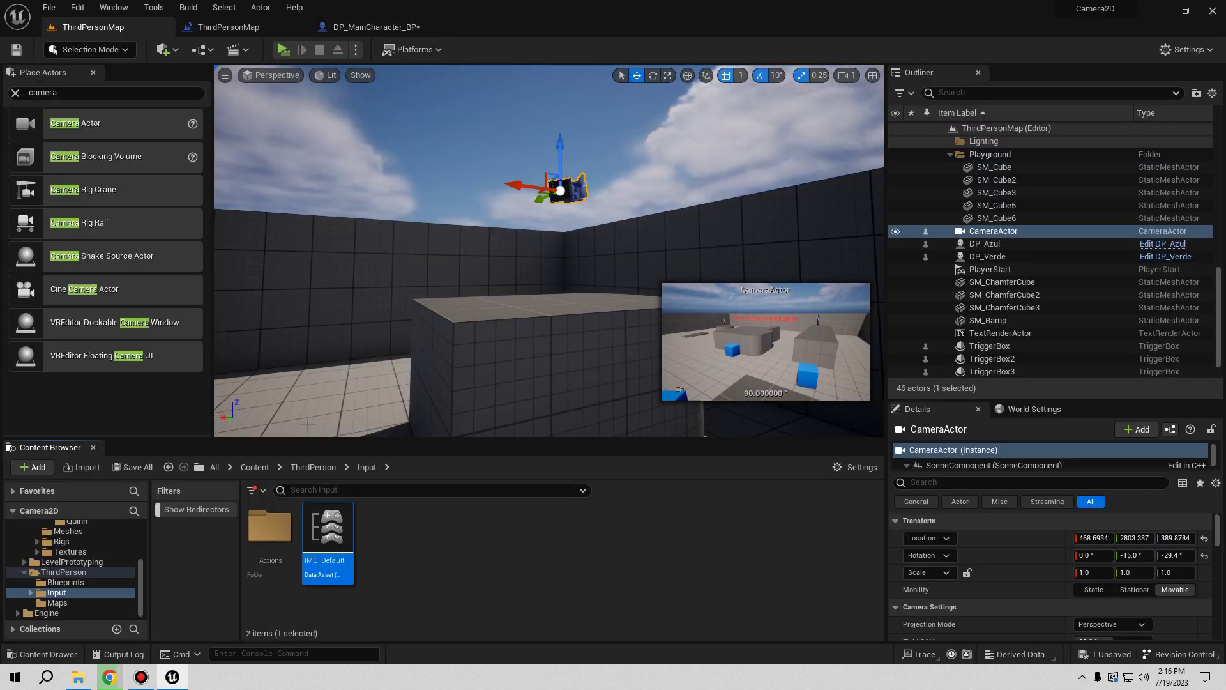
double_click(269, 527)
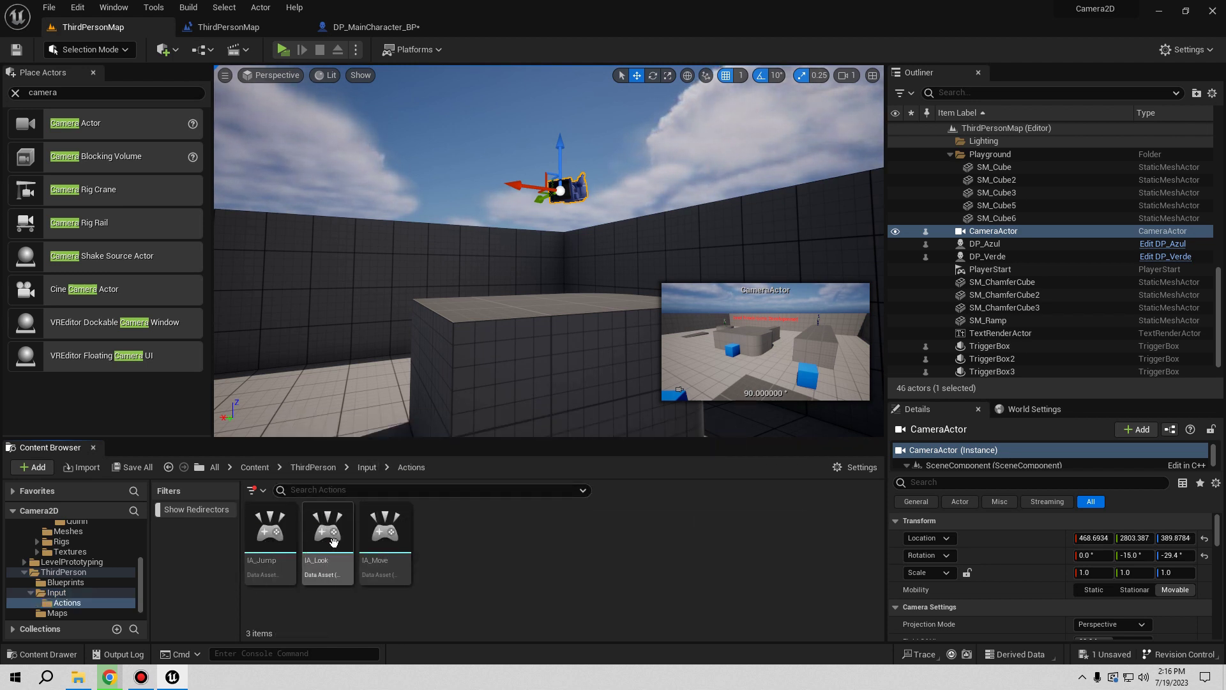
left_click(369, 468)
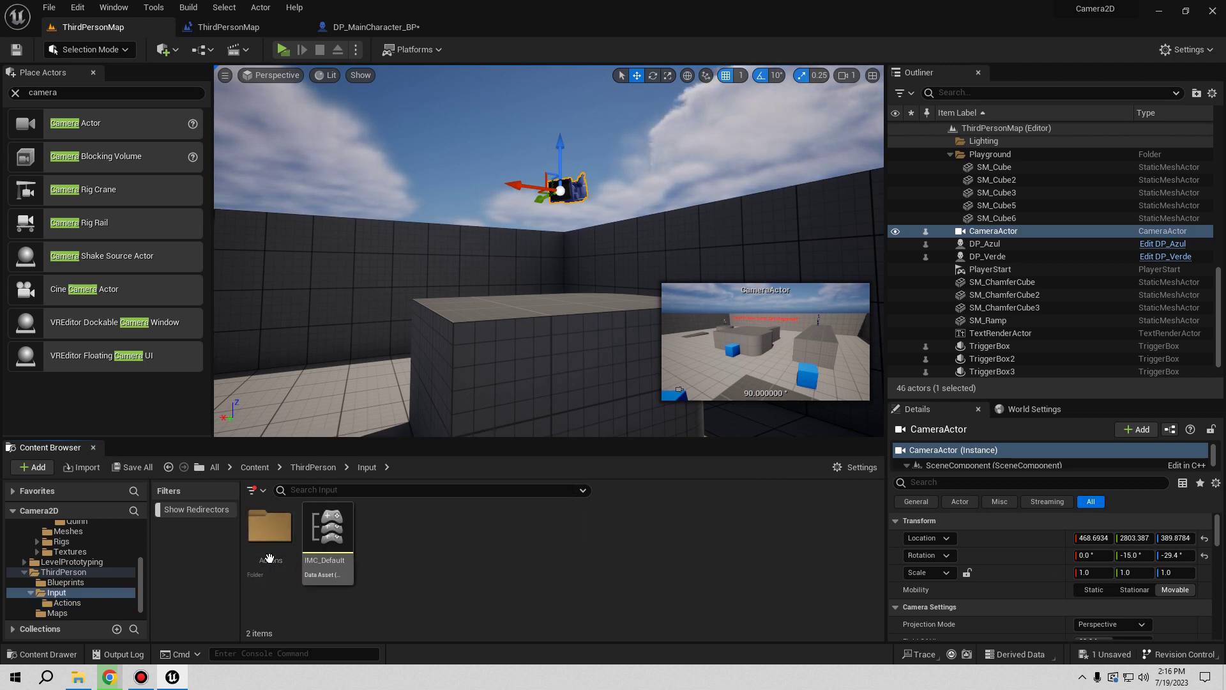
double_click(271, 535)
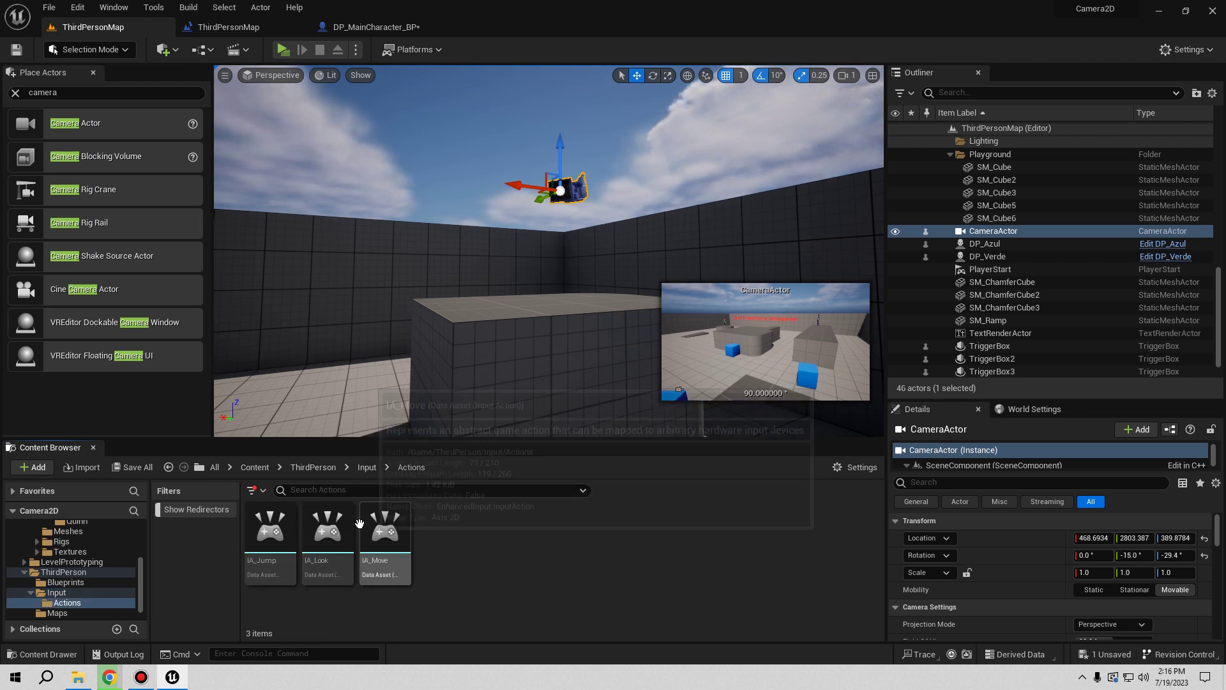
mouse_move(370, 520)
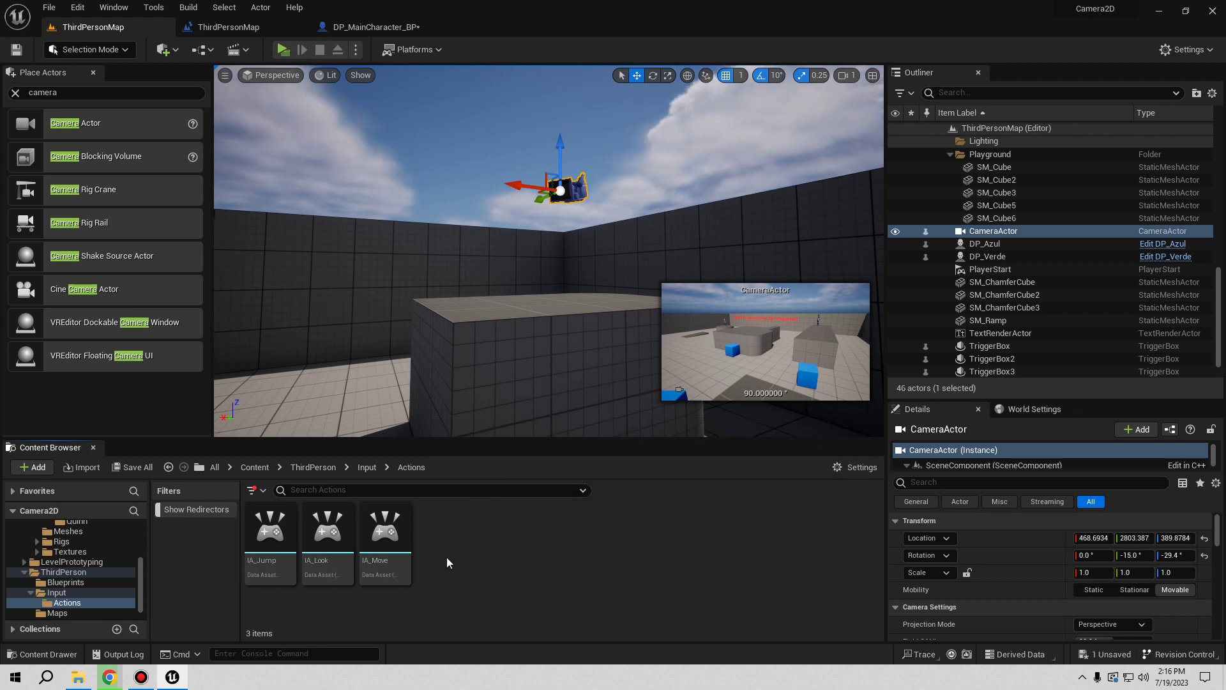
left_click(369, 468)
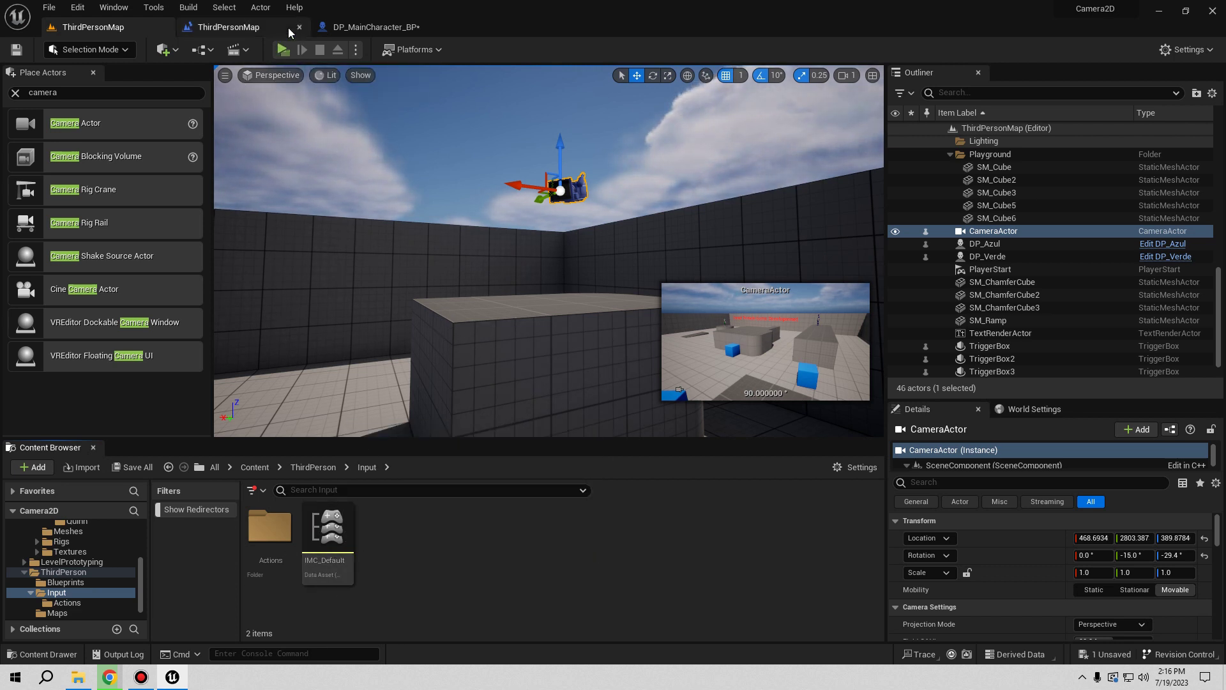
left_click(374, 27)
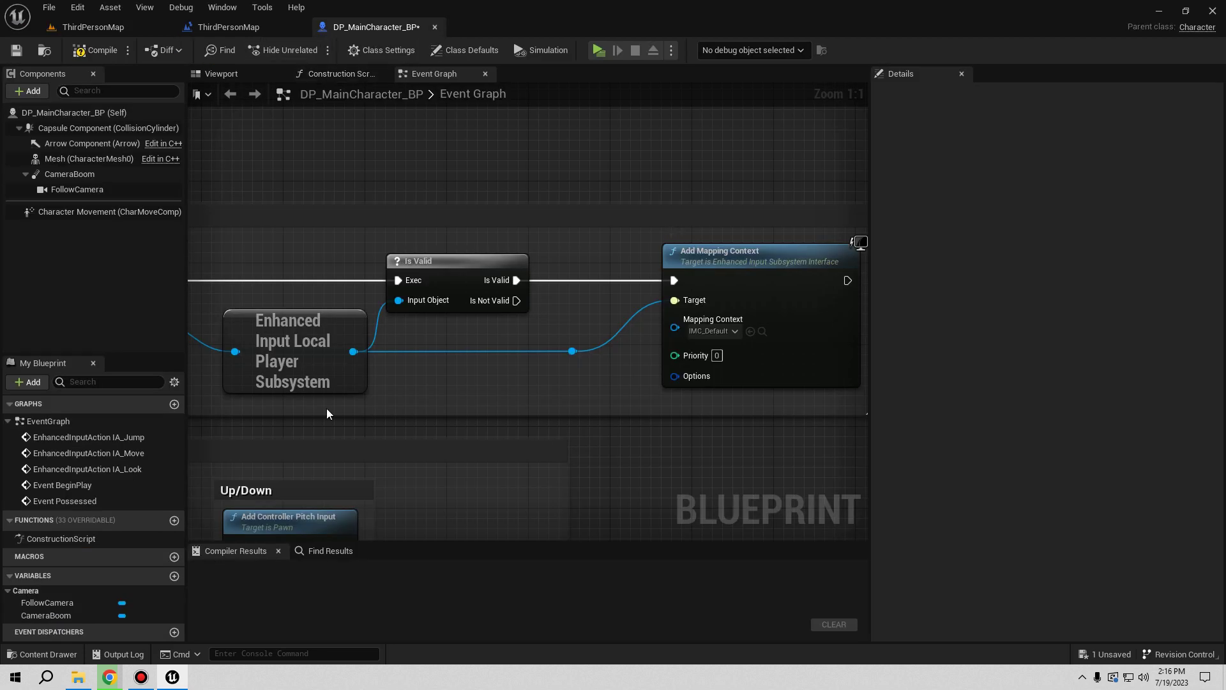
Step: Compile DP_MainCharacter_BP, nudge Event Possessed left, and start a play session in ThirdPersonMap
right_click_drag(427, 327, 567, 301)
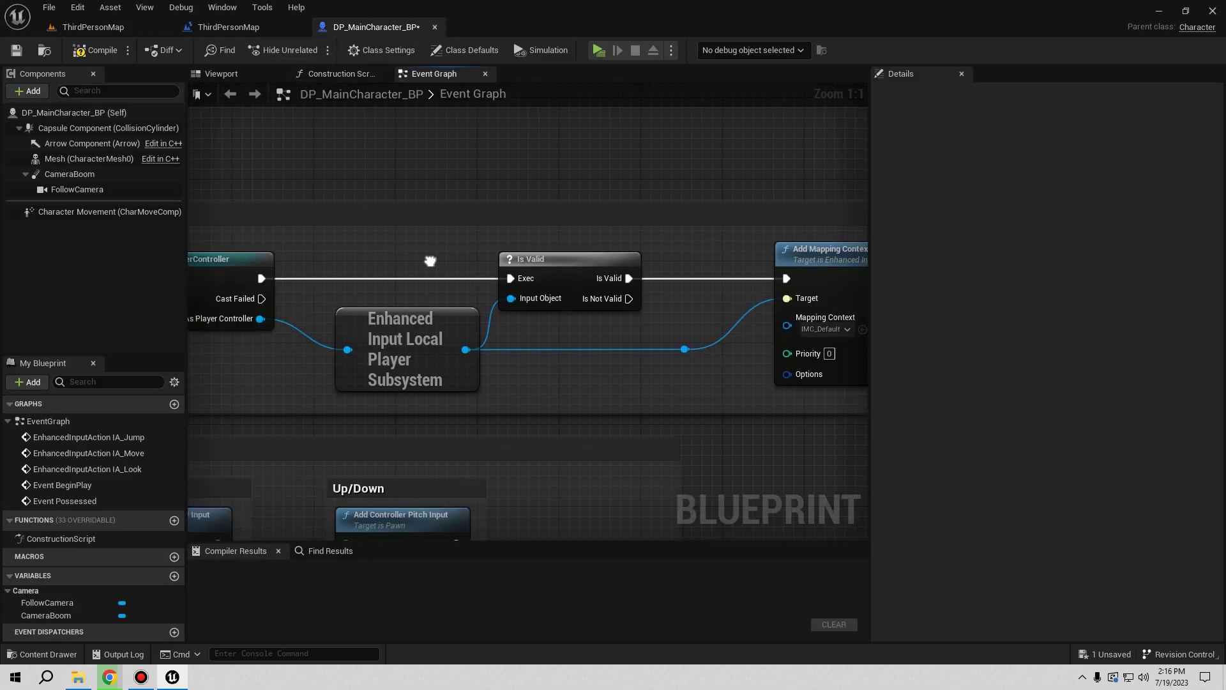
left_click(96, 50)
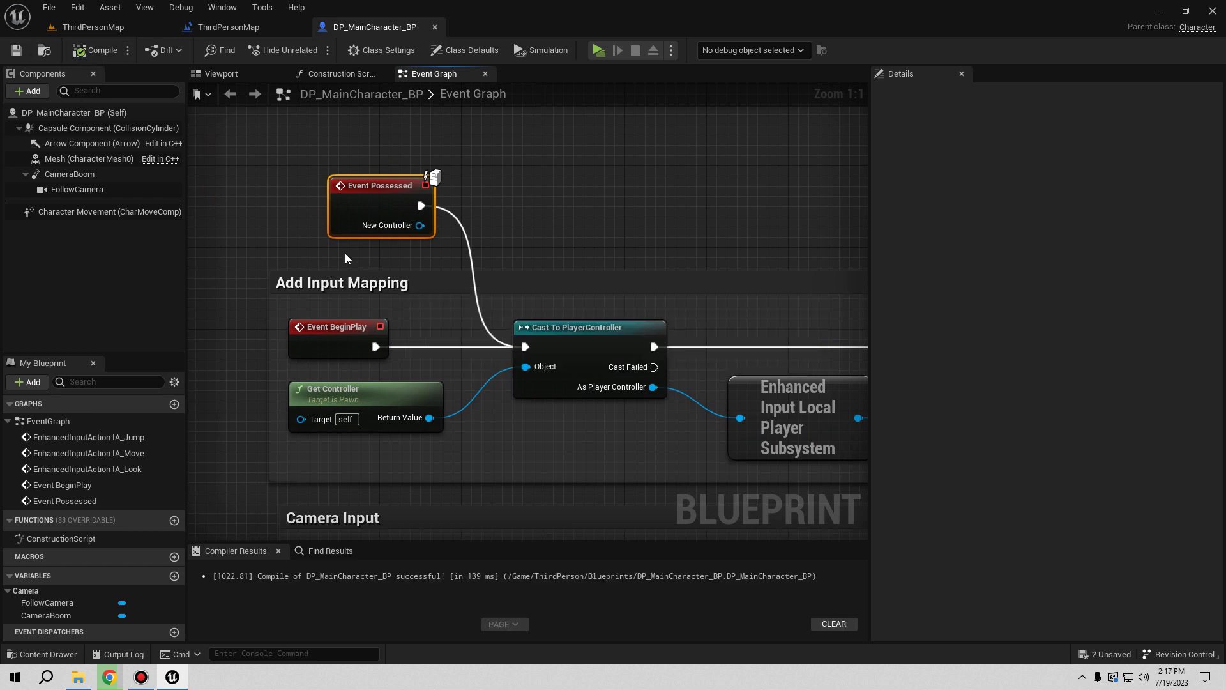
left_click_drag(347, 189, 329, 195)
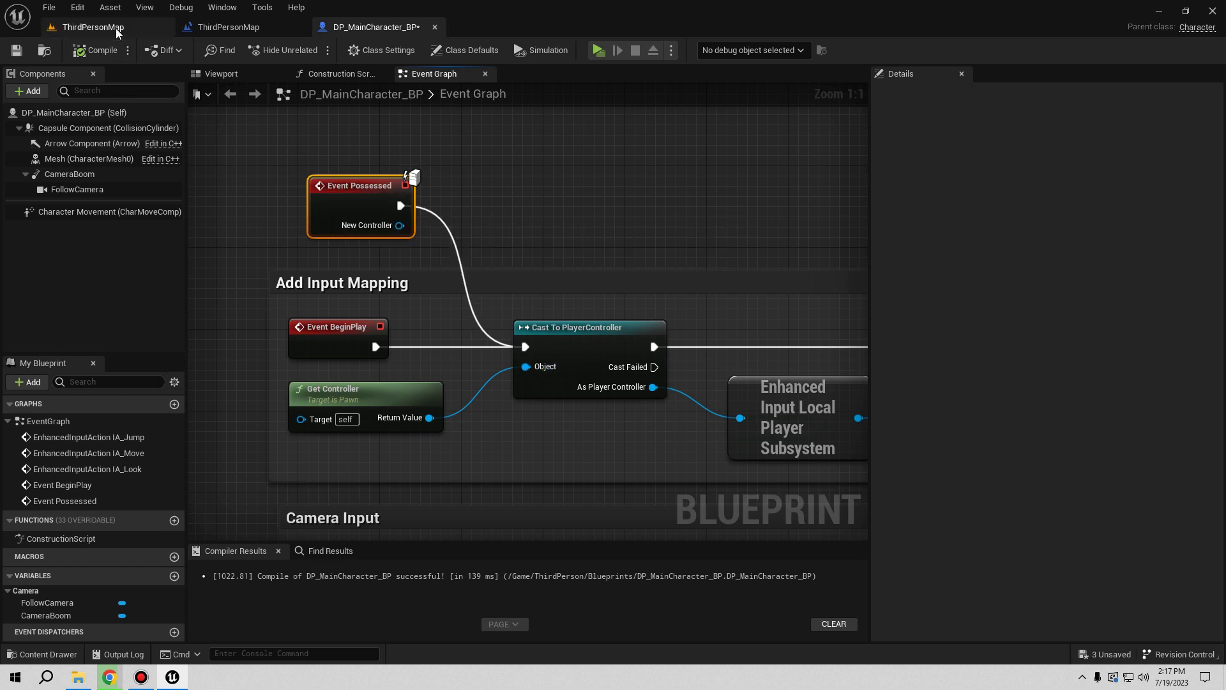
left_click(89, 27)
left_click(281, 49)
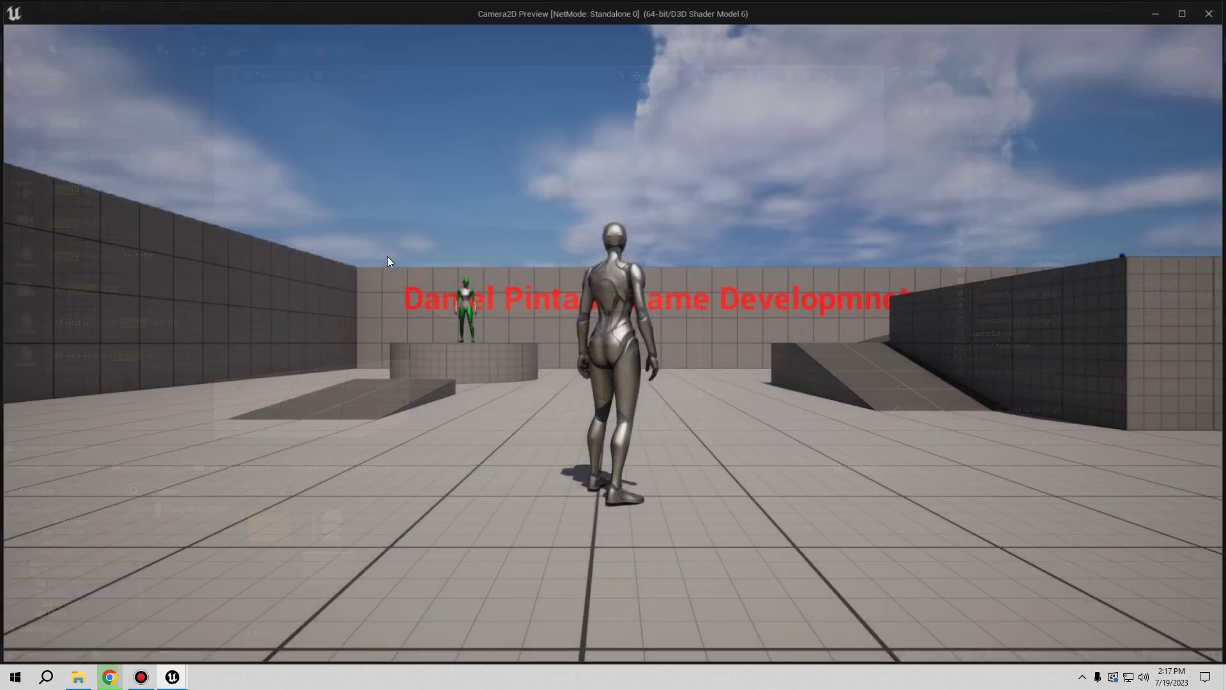
Step: In the Play preview, run the grey mannequin around the arena with WASD
key("w")
key("s")
key("d")
key("w")
key("a")
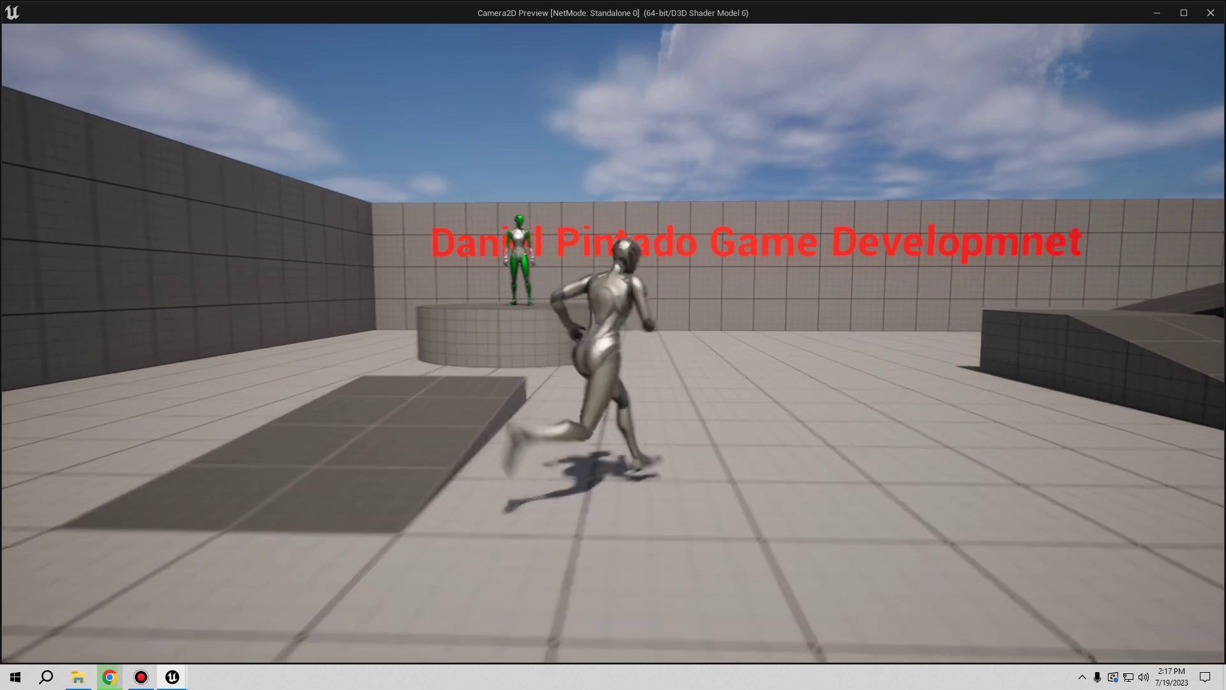
key("s")
Step: Head toward the pedestal and pass control to green DP_Verde, then blue DP_Azul
key("w")
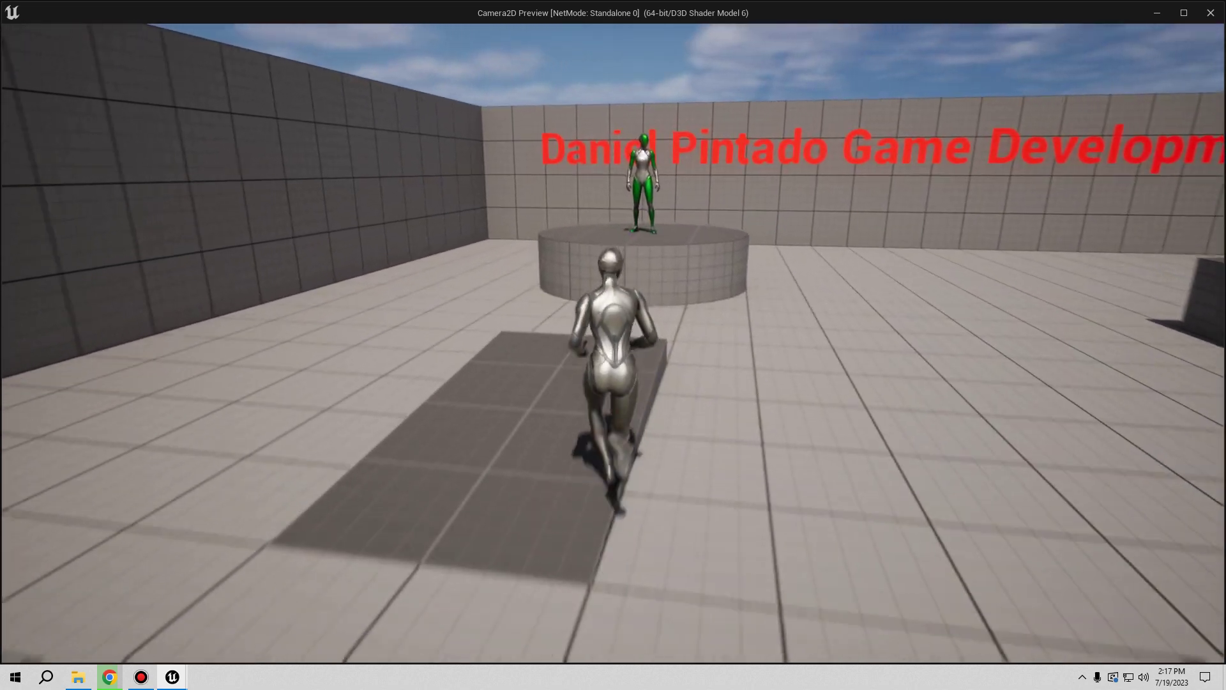
key("Tab")
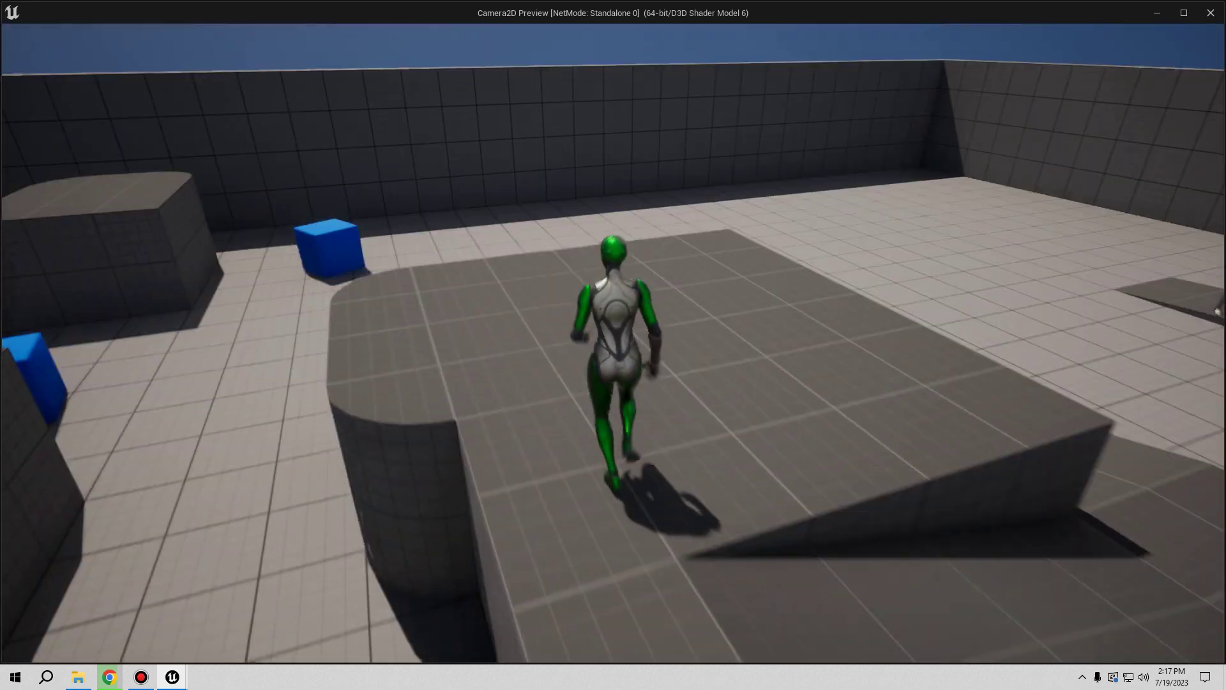
key("Tab")
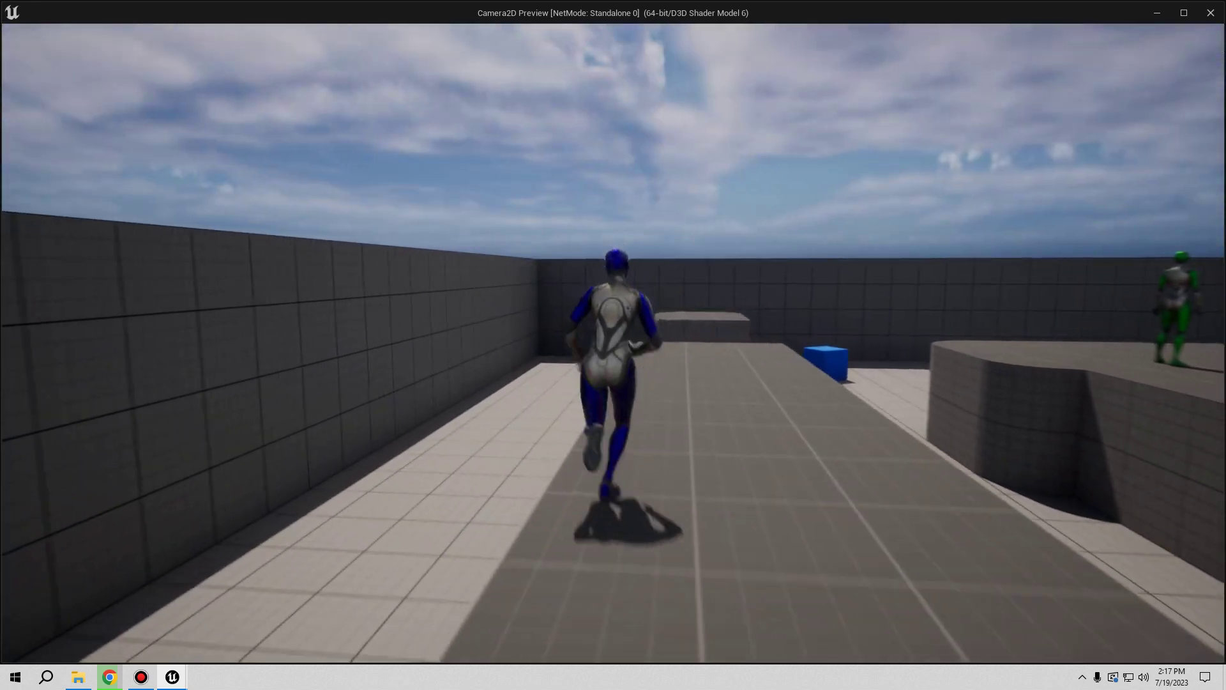